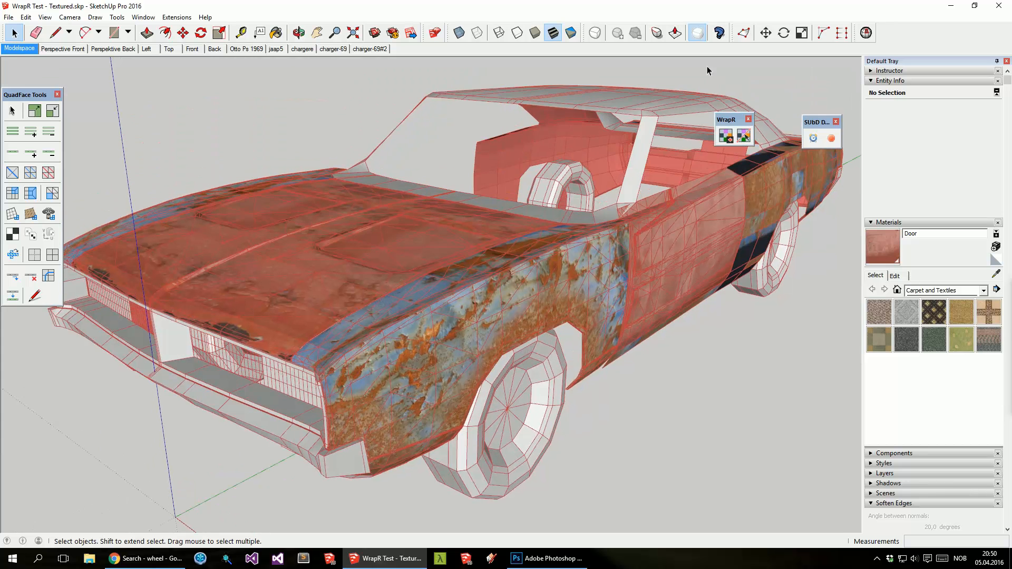
Step: Examine the rusty textures on the car's hood, front fender and door with the model edges hidden and shown
left_click(699, 35)
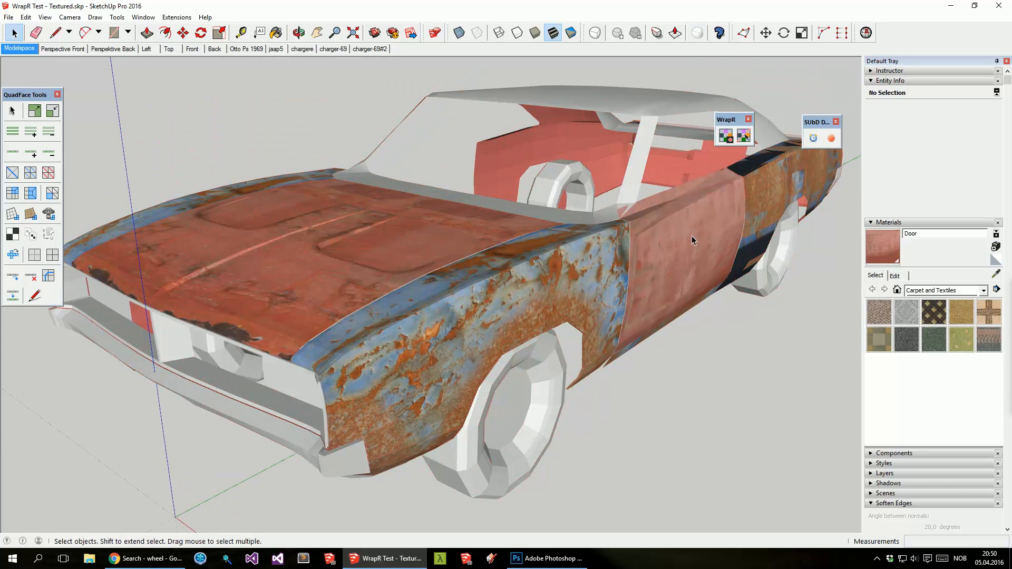
left_click(698, 34)
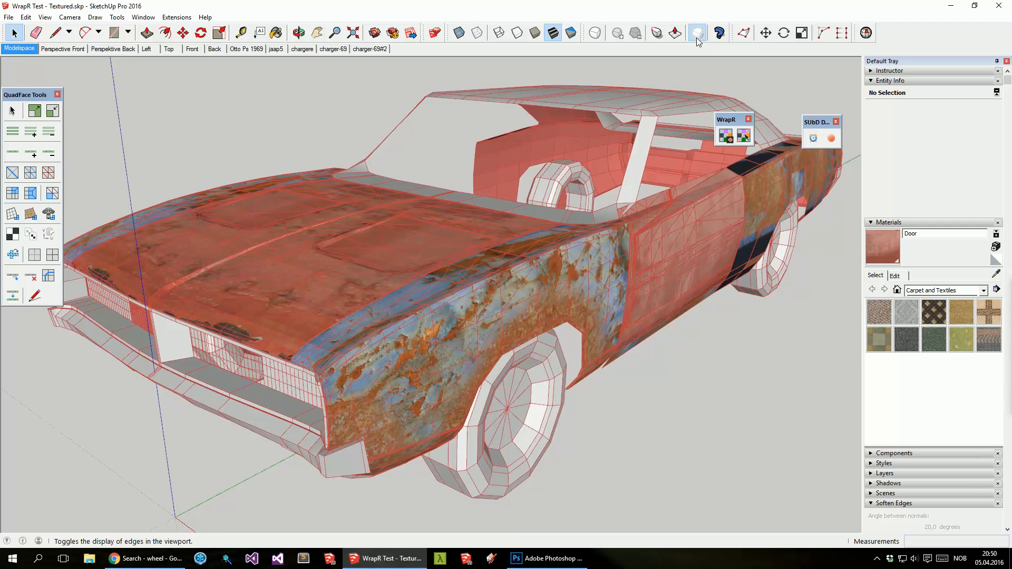
left_click(697, 38)
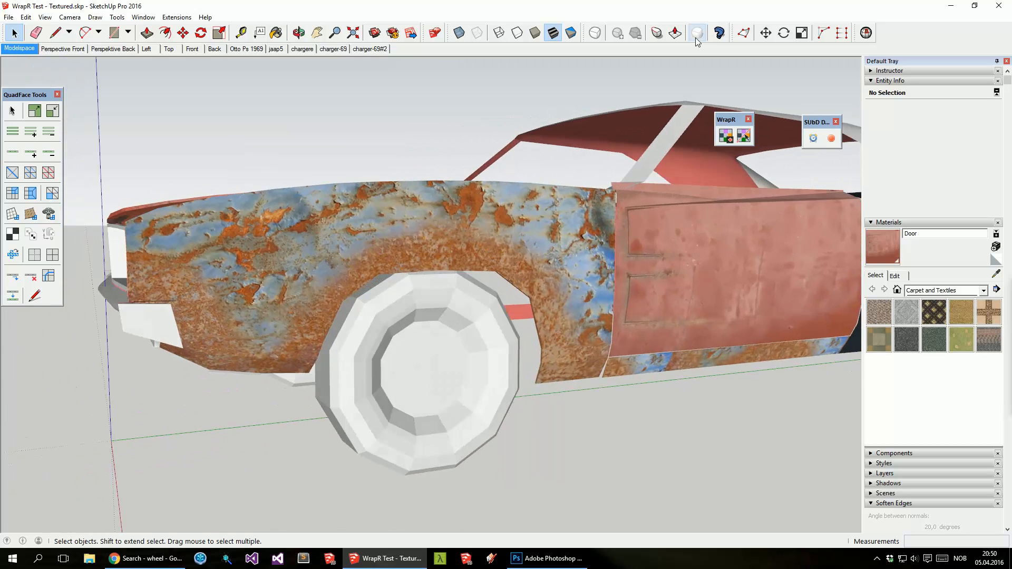
left_click(696, 34)
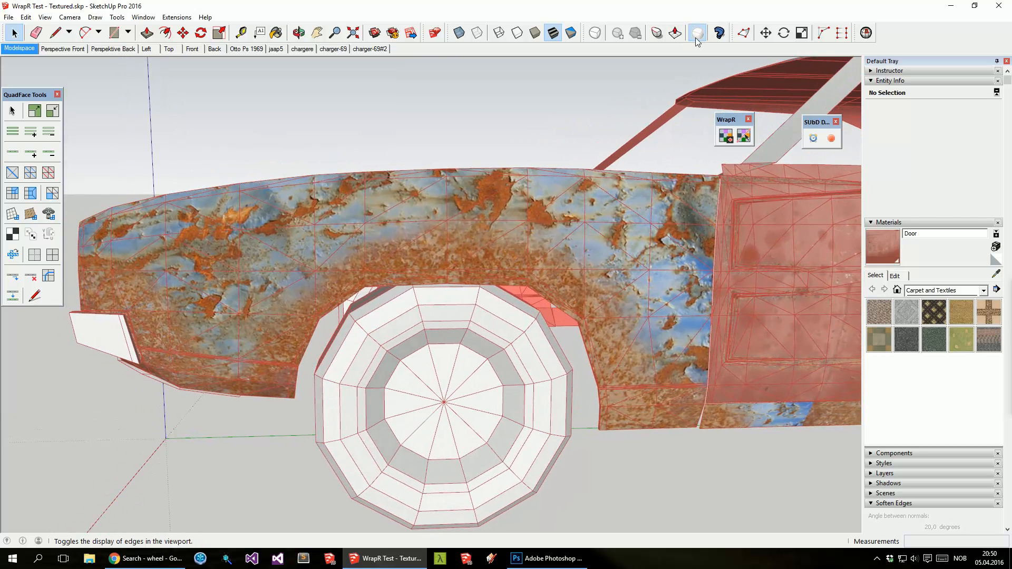
left_click(695, 37)
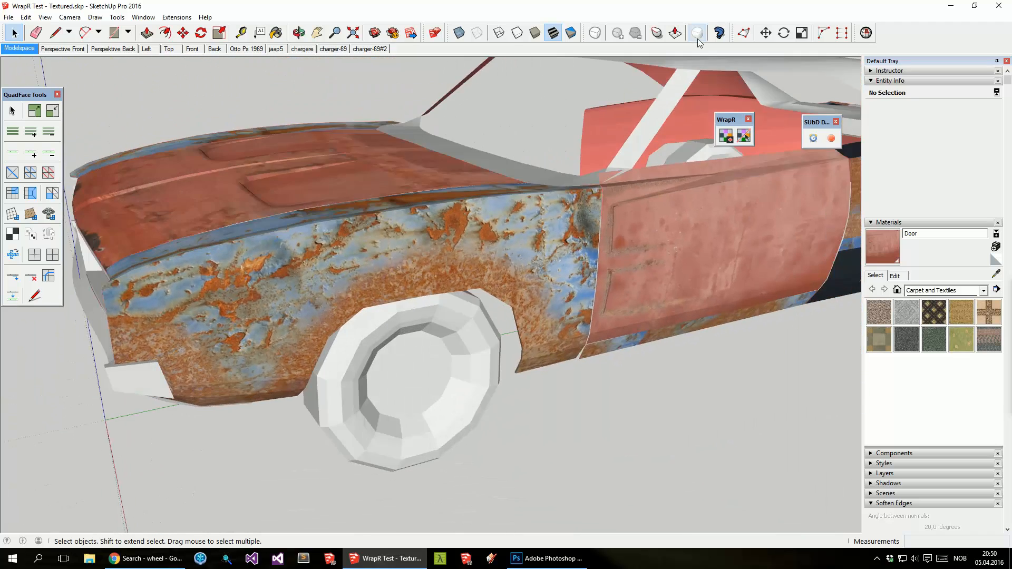
left_click(697, 34)
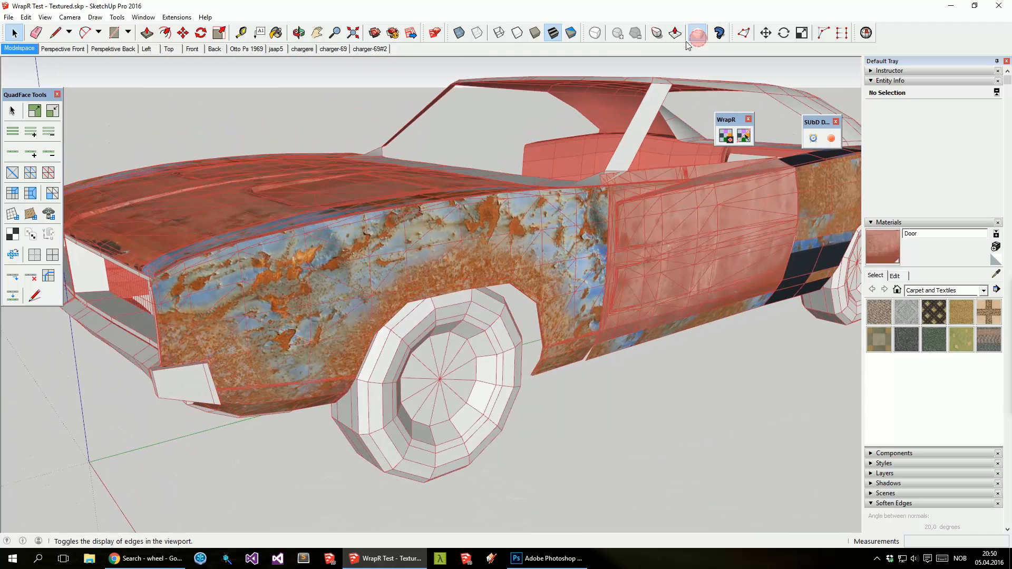
Step: Subdivide the front fender component and inspect its texture on the smoothed mesh with edges shown and hidden
left_click(437, 225)
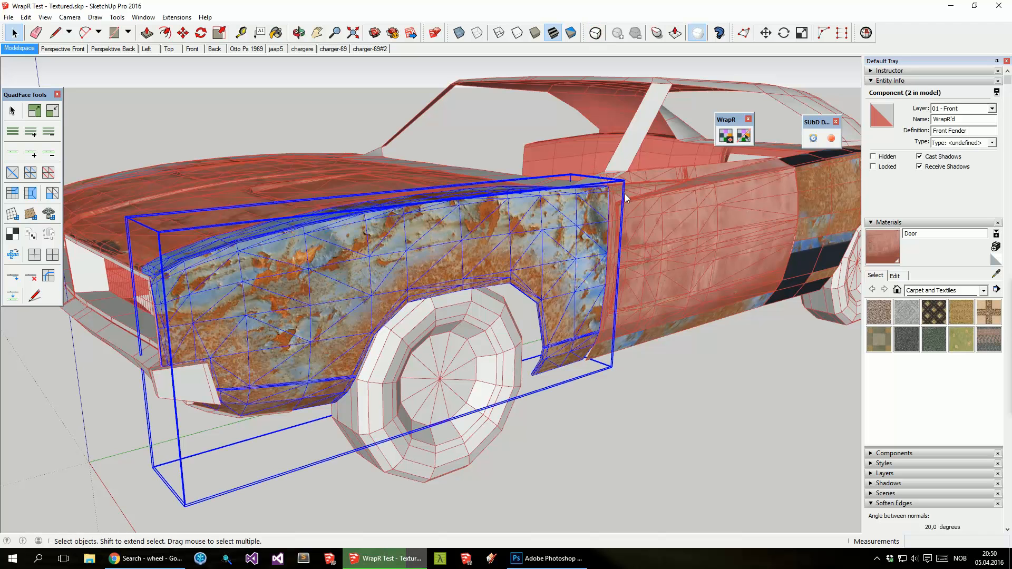
left_click(696, 34)
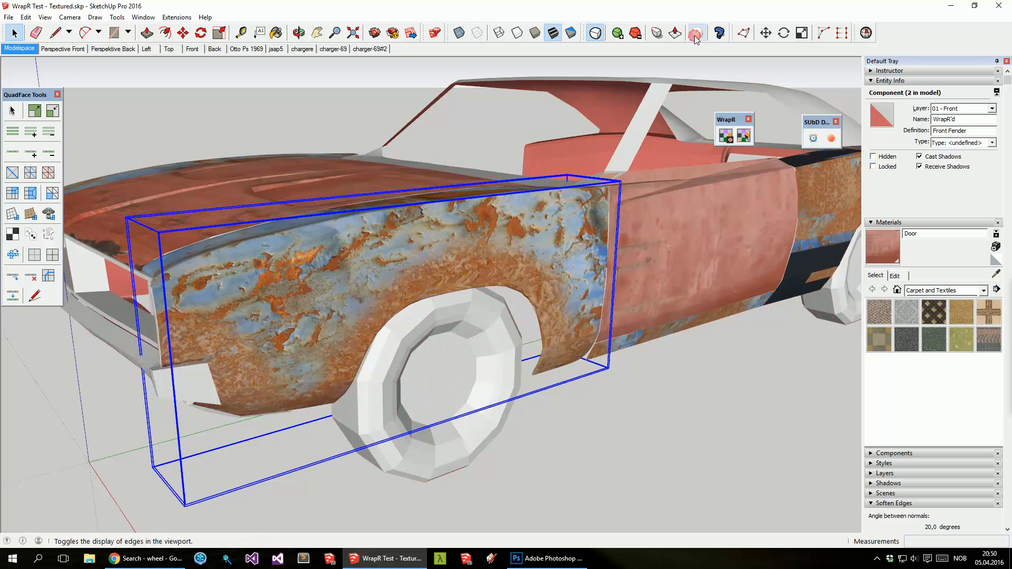
key("ctrl+6")
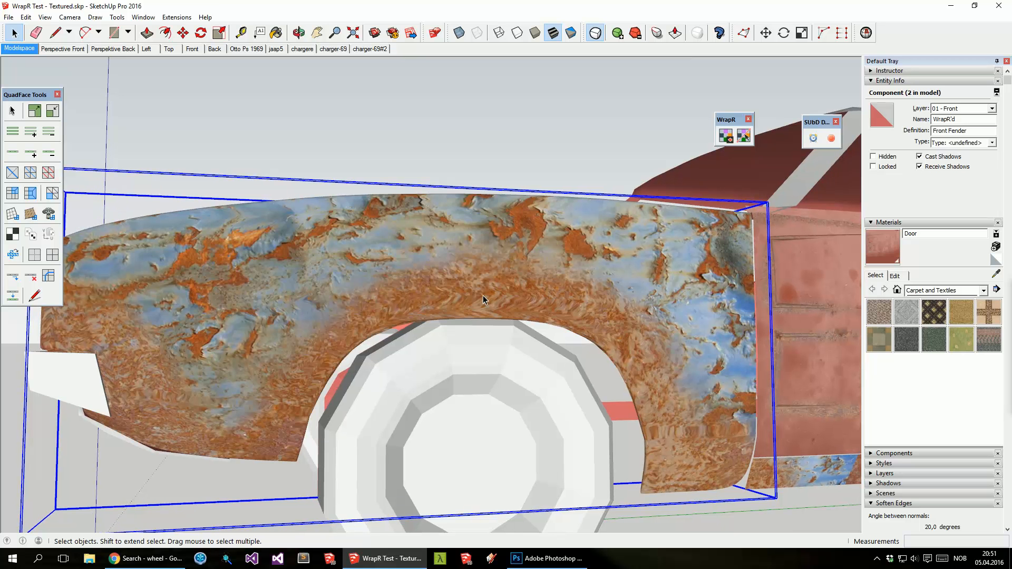
left_click(696, 33)
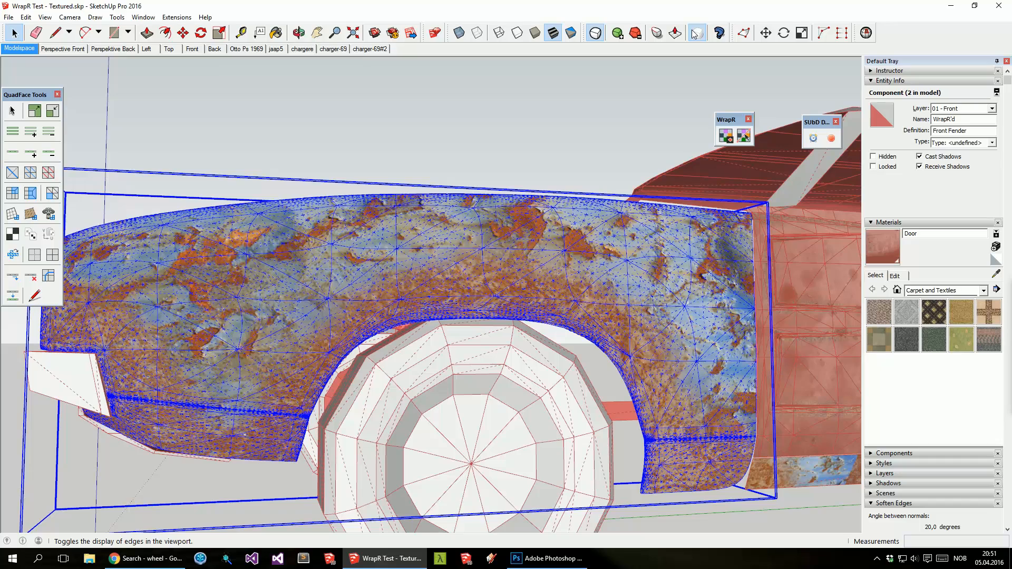
middle_click_drag(601, 140, 597, 228)
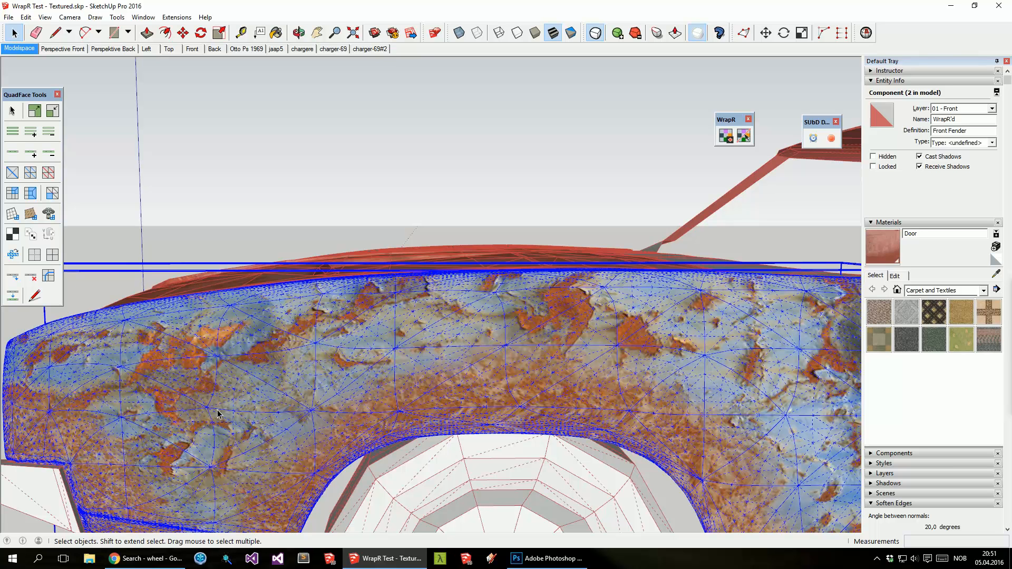
middle_click_drag(748, 420, 711, 57)
left_click(698, 33)
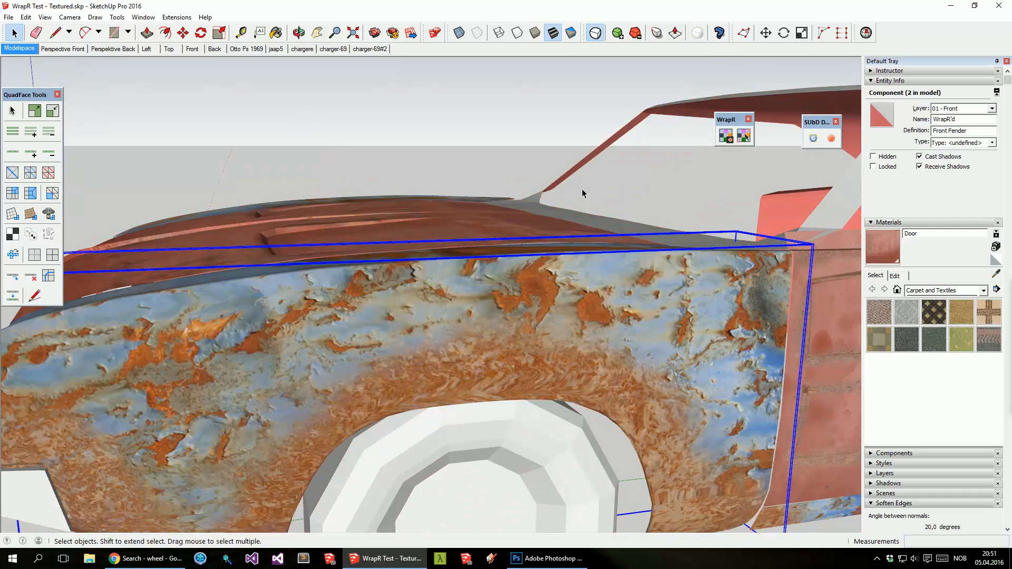
scroll(544, 268, "down", 10)
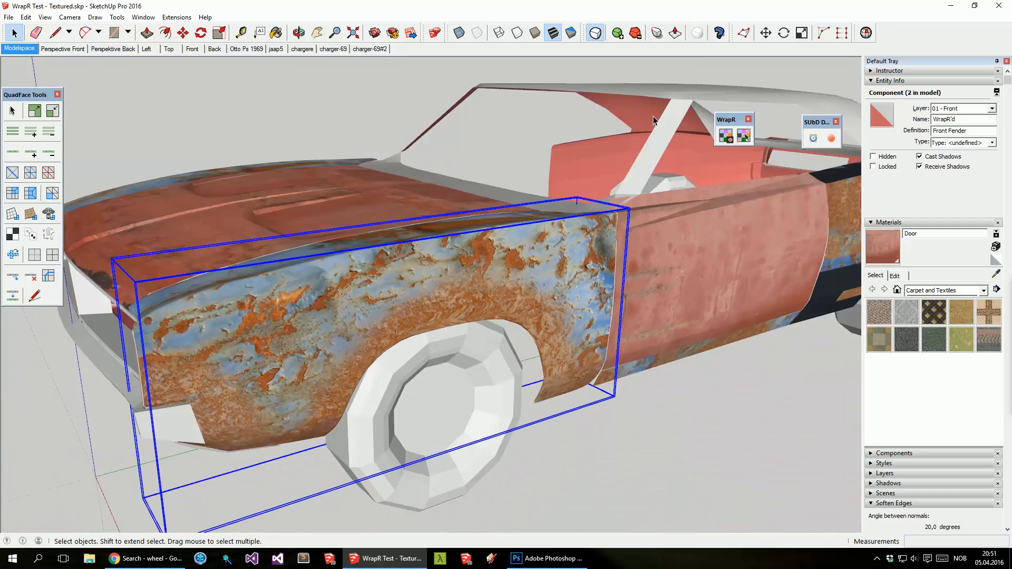
Step: Turn off the front fender's subdivision, show the model edges again and clear the selection
left_click(595, 32)
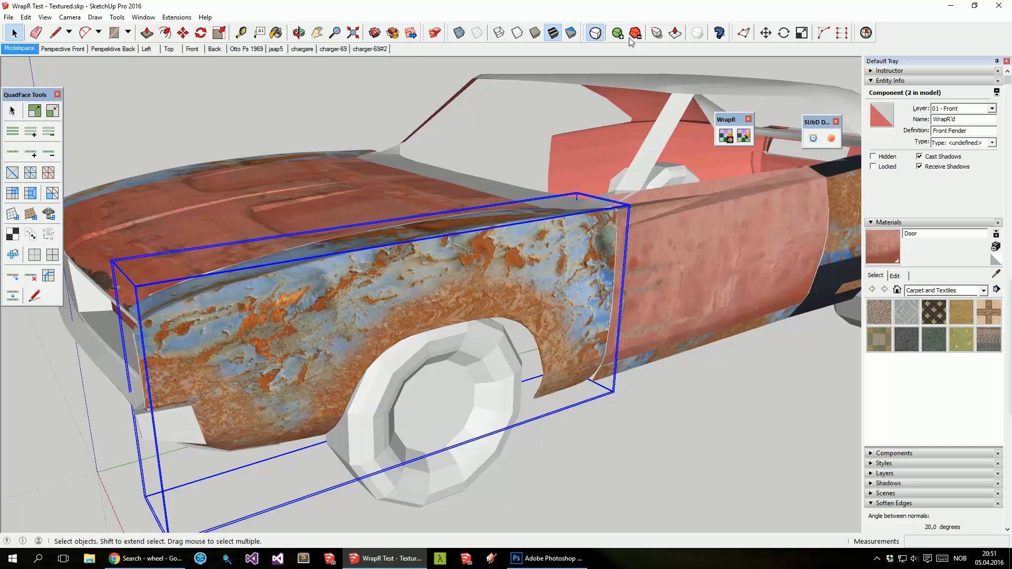
left_click(595, 33)
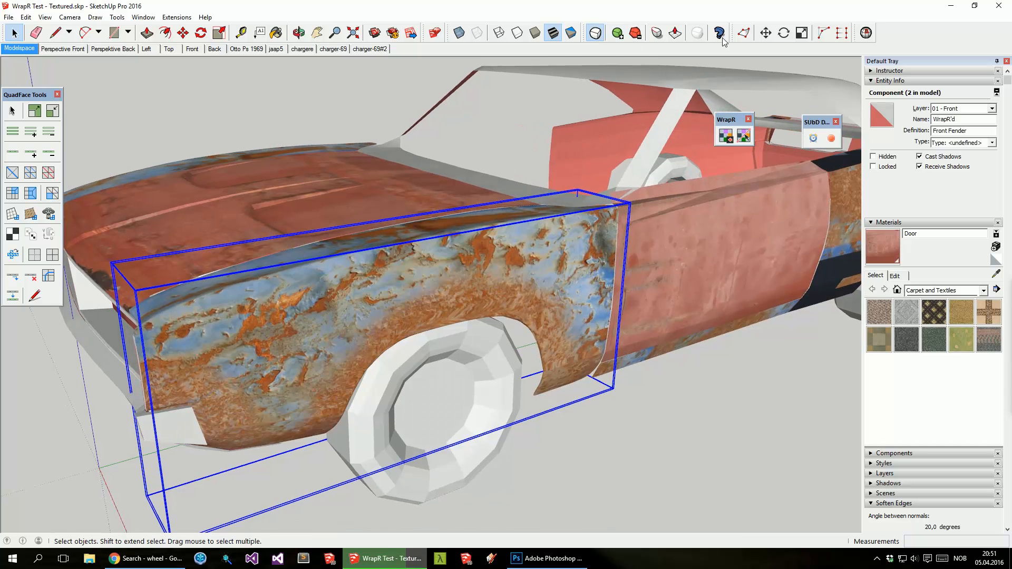
left_click(697, 33)
middle_click_drag(564, 358, 585, 436)
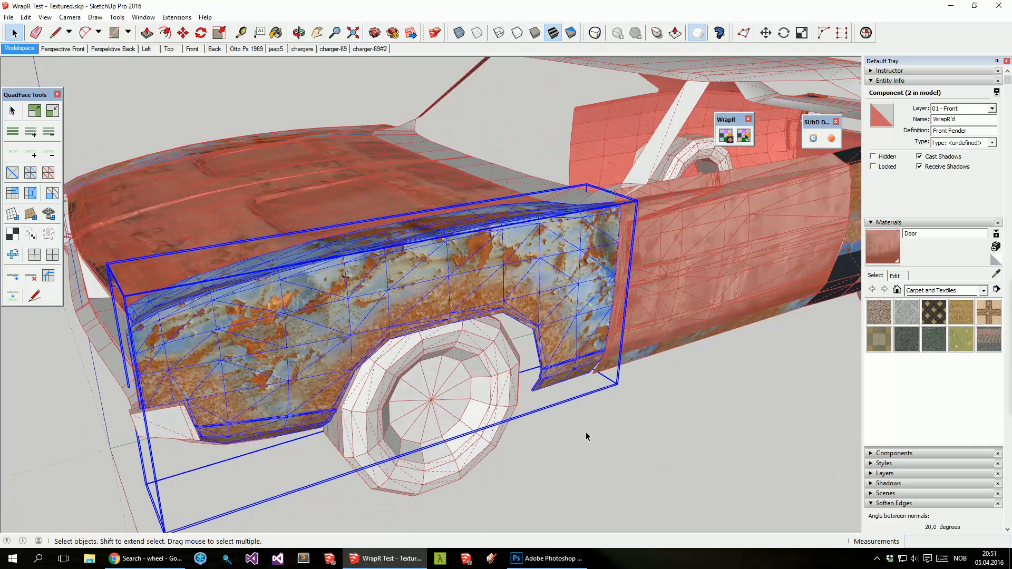
left_click(585, 436)
scroll(585, 436, "down", 3)
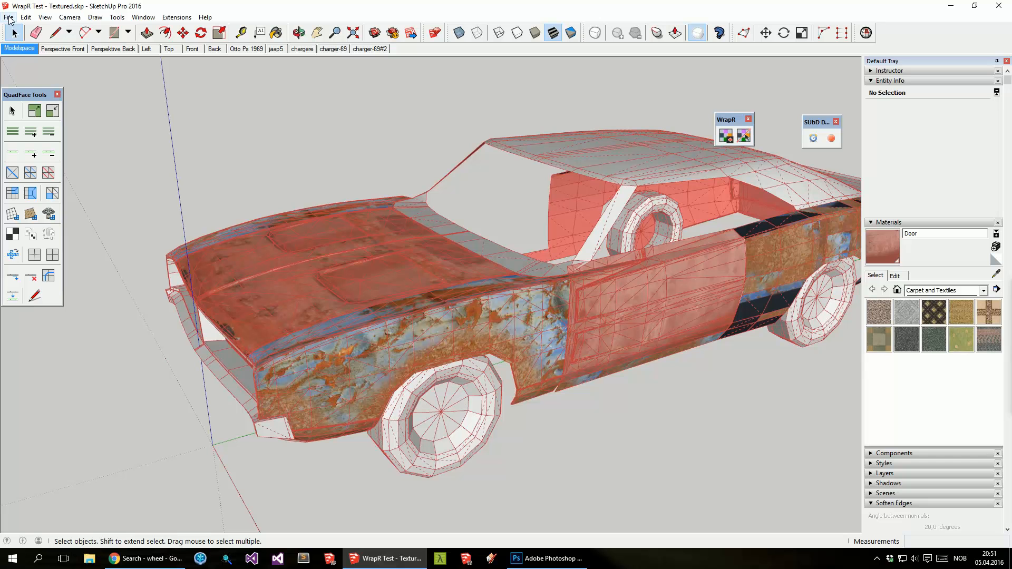
Step: Open the recent file WrapR Test.skp, discarding the changes to WrapR Test - Textured.skp
left_click(10, 18)
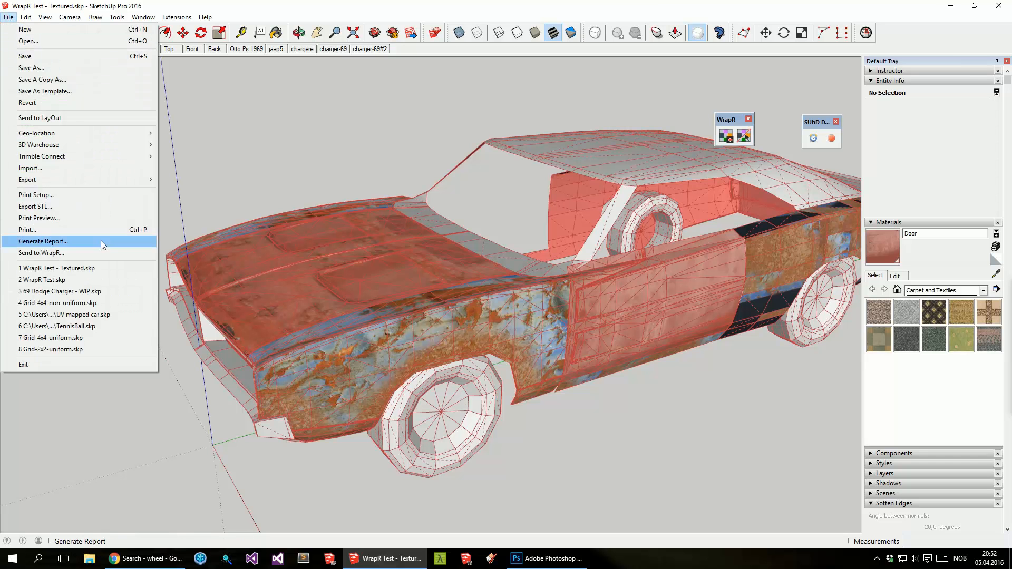
left_click(91, 277)
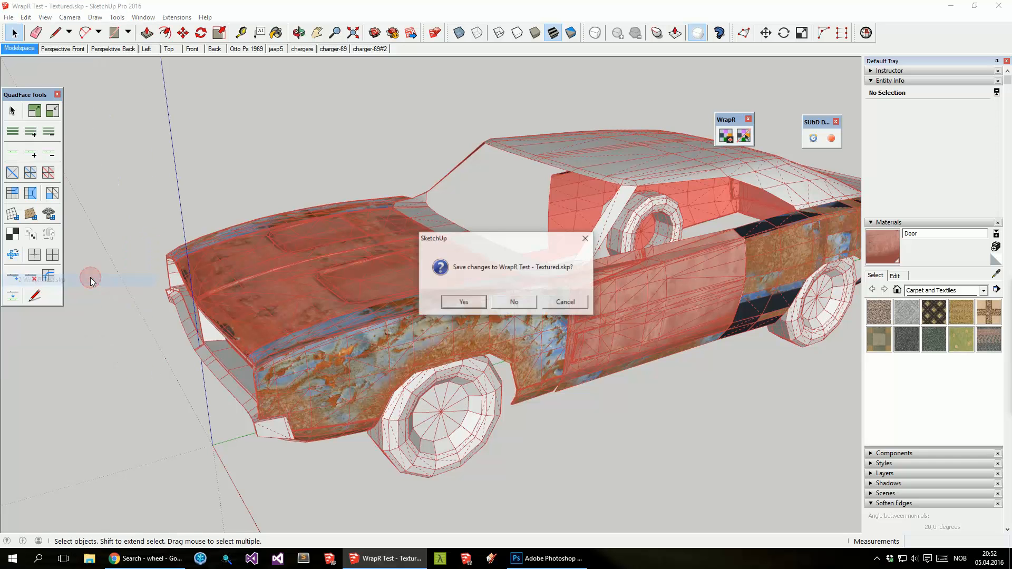
left_click(505, 303)
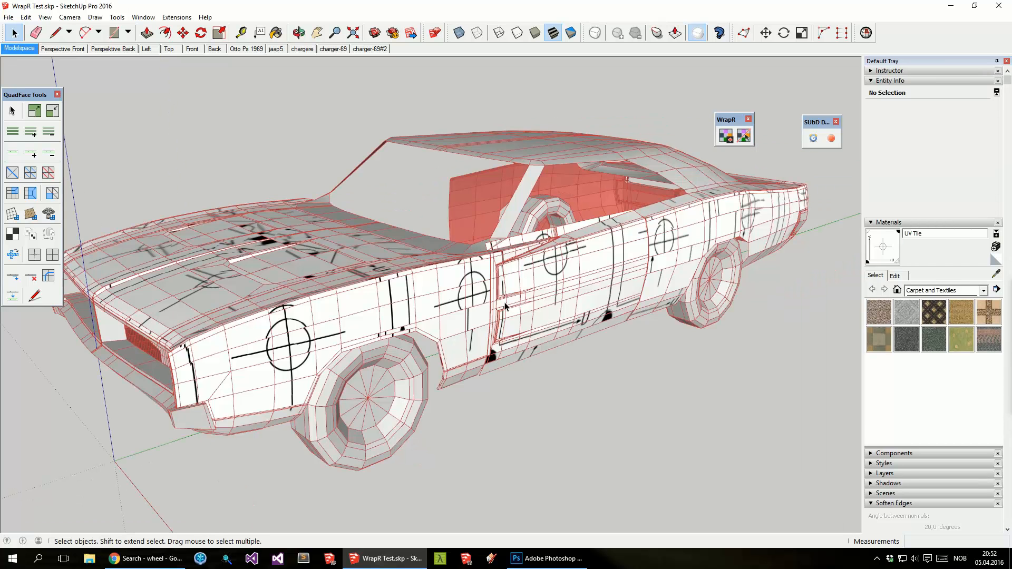
Step: Triangulate all quads inside the front fender component, showing hidden geometry only while working on it
key("alt+h")
double_click(274, 347)
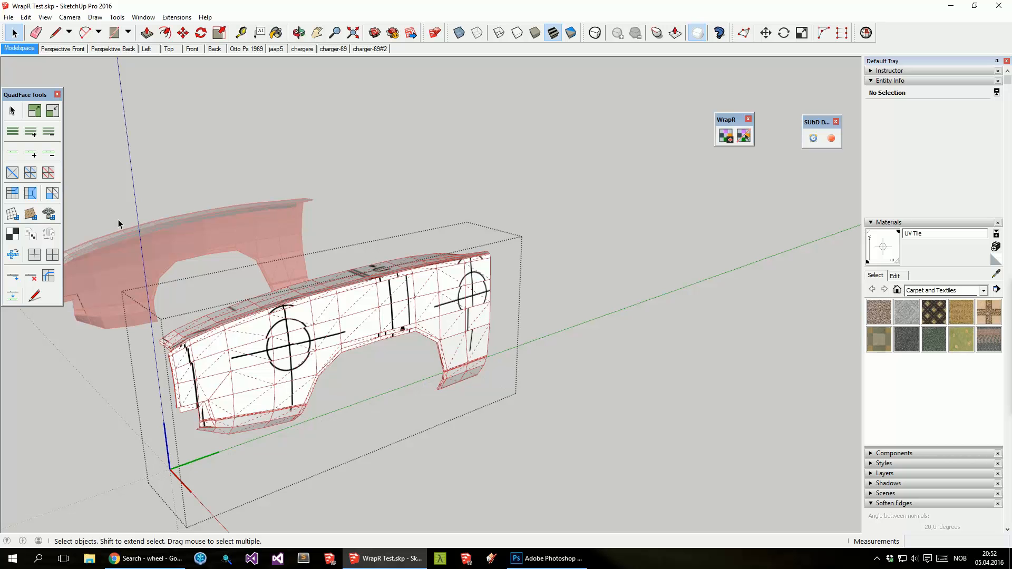
key("ctrl+a")
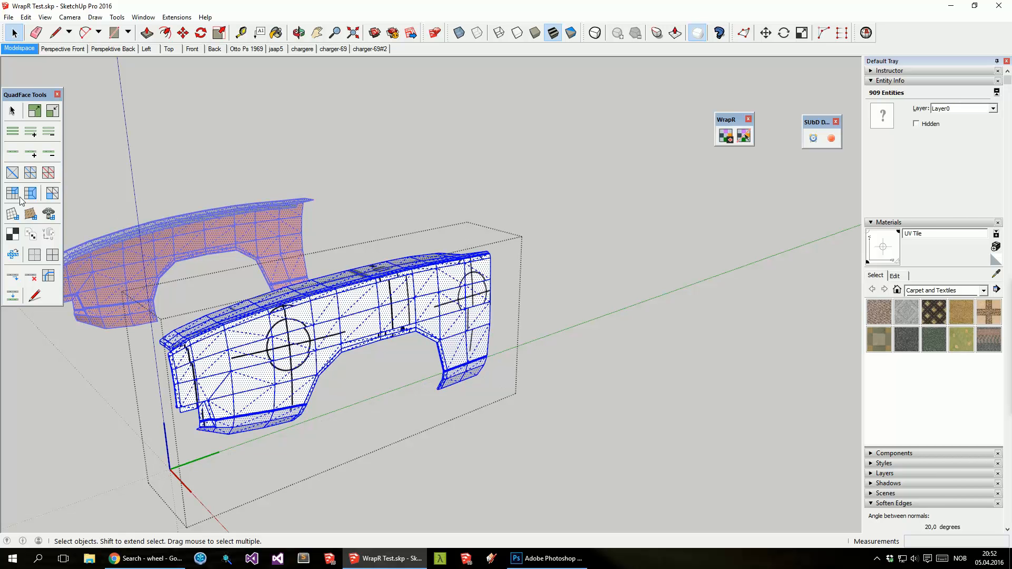
left_click(26, 172)
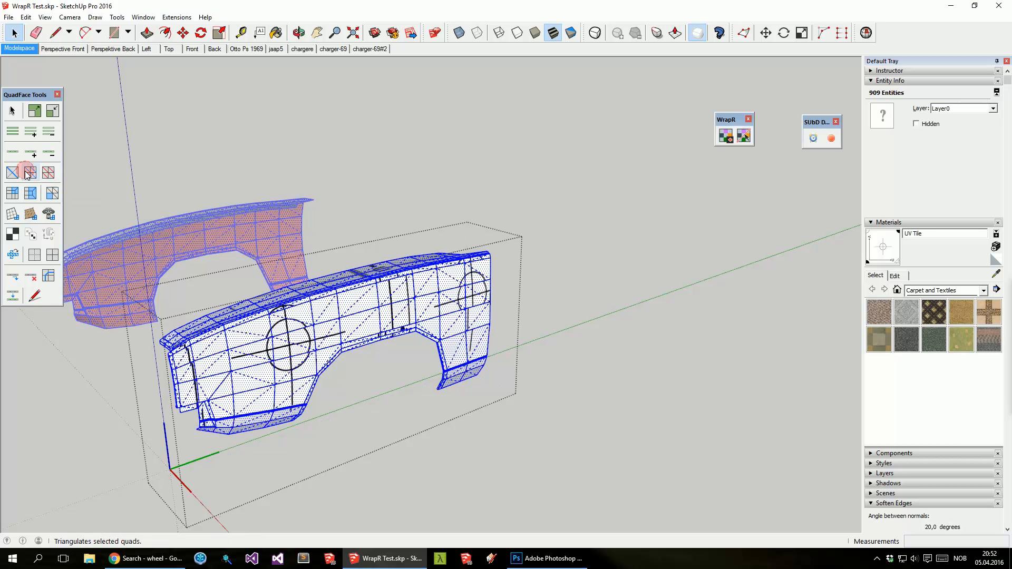
left_click(470, 434)
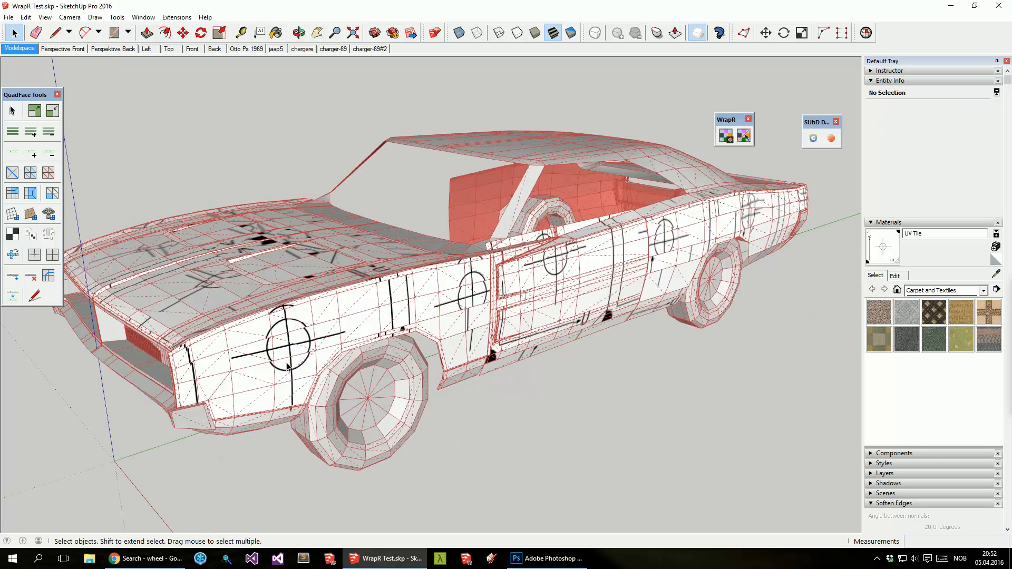
key("ctrl+h")
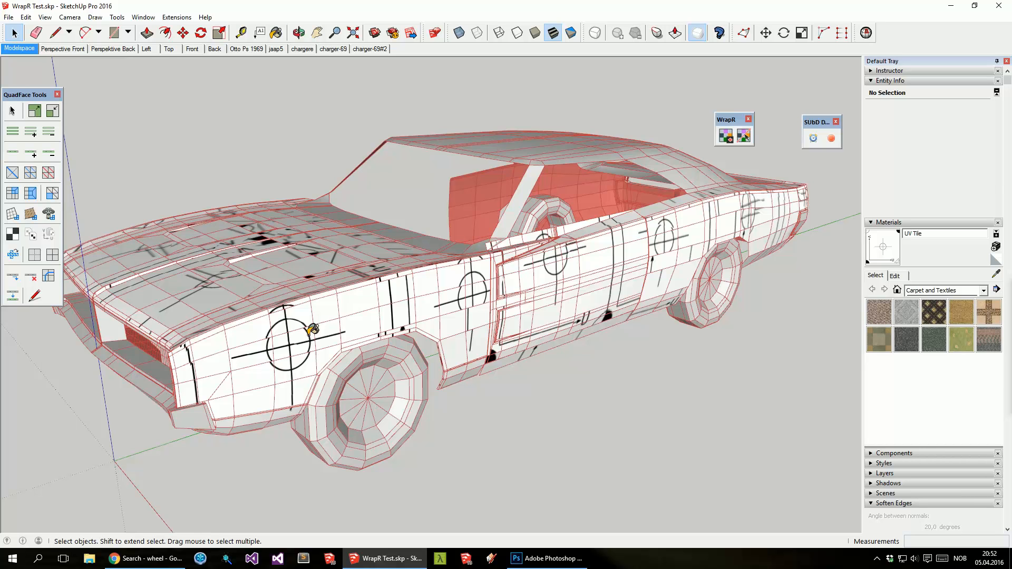
Step: Rename the UV Tile material as FrontFender
key("b")
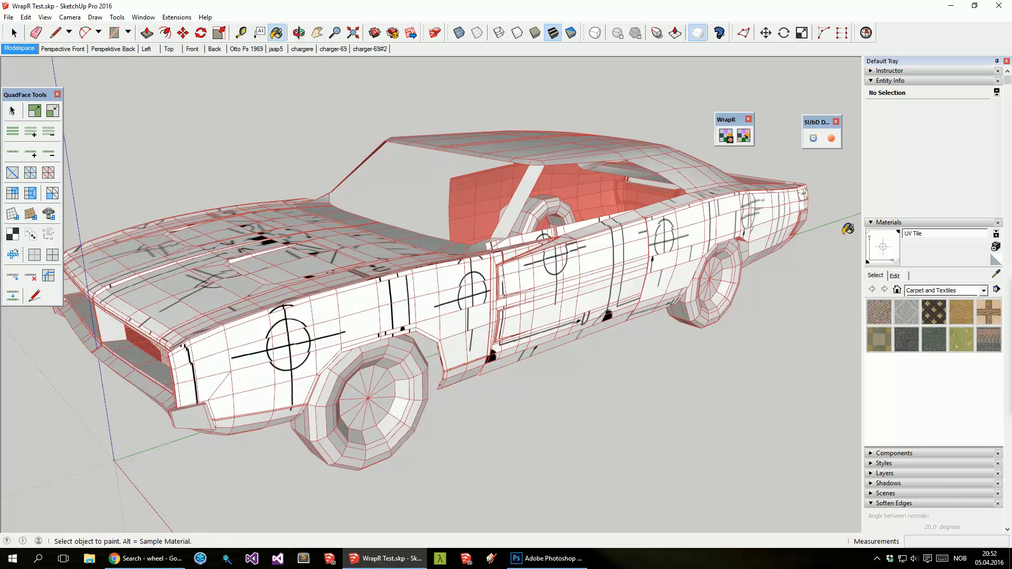
left_click(943, 236)
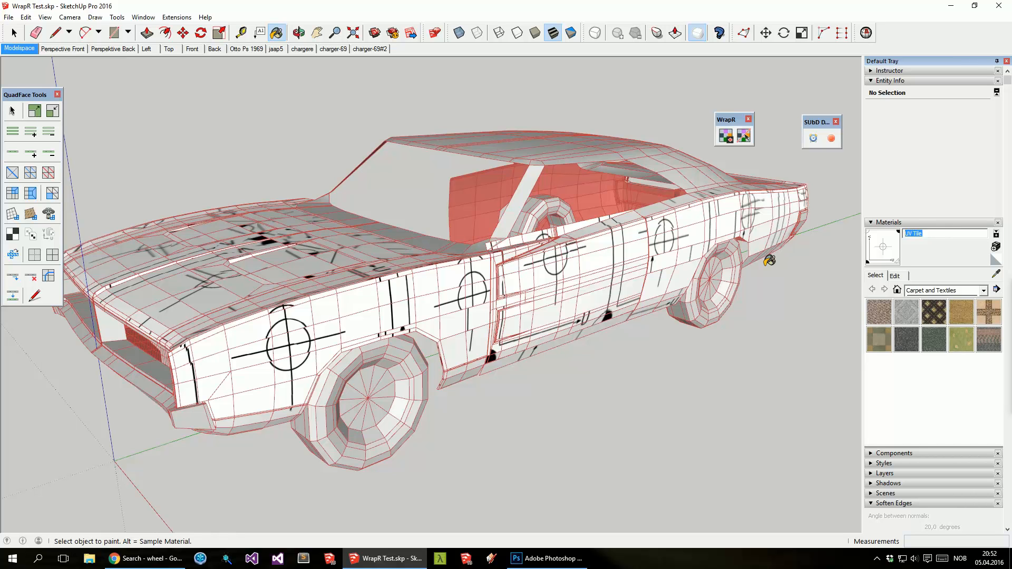
type("Front")
middle_click_drag(793, 268, 786, 276)
key("space")
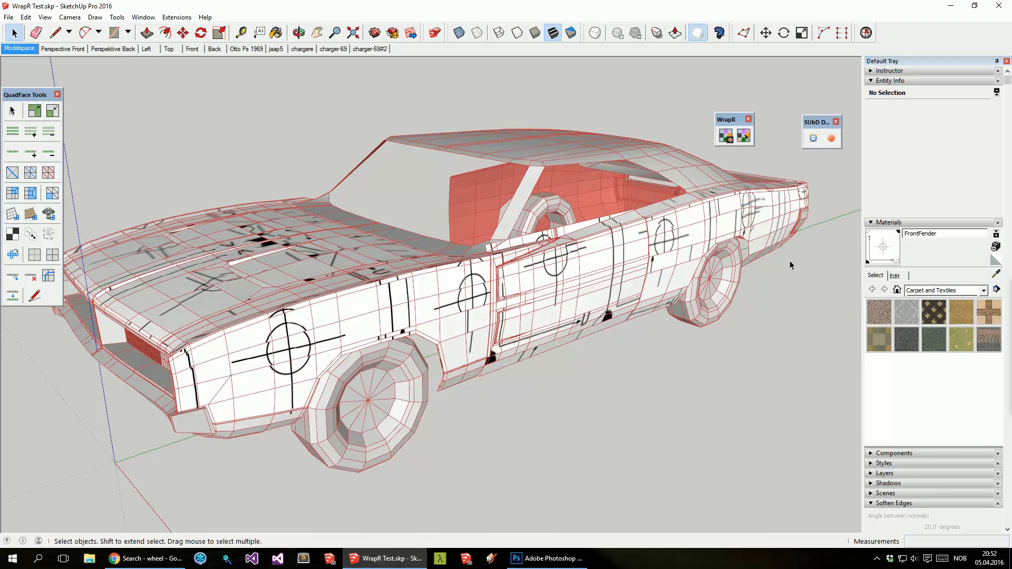
Step: Select the hood component and create a material named Hood that uses the TestTile - UV.png texture
middle_click_drag(546, 295, 551, 299)
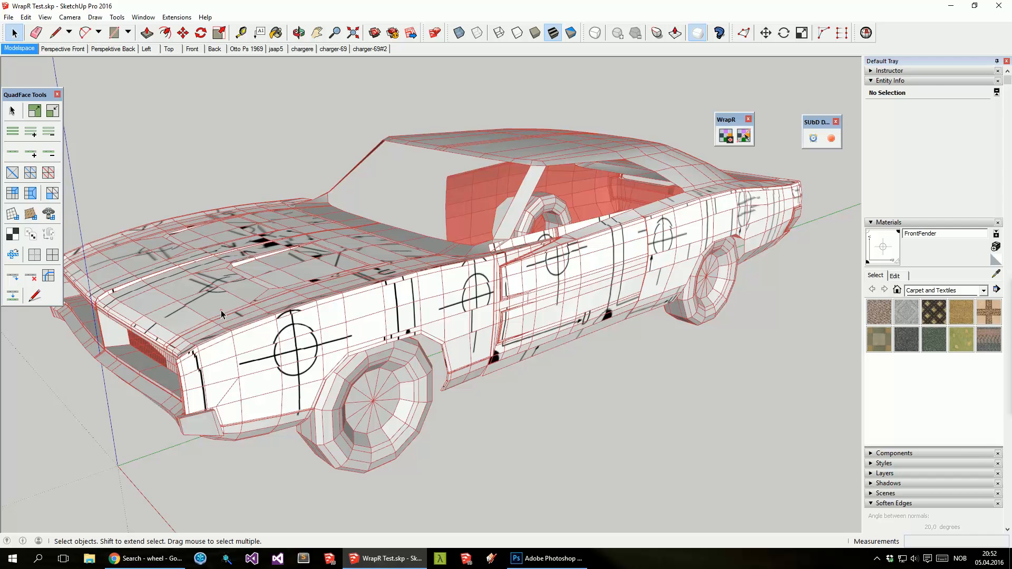
left_click(345, 348)
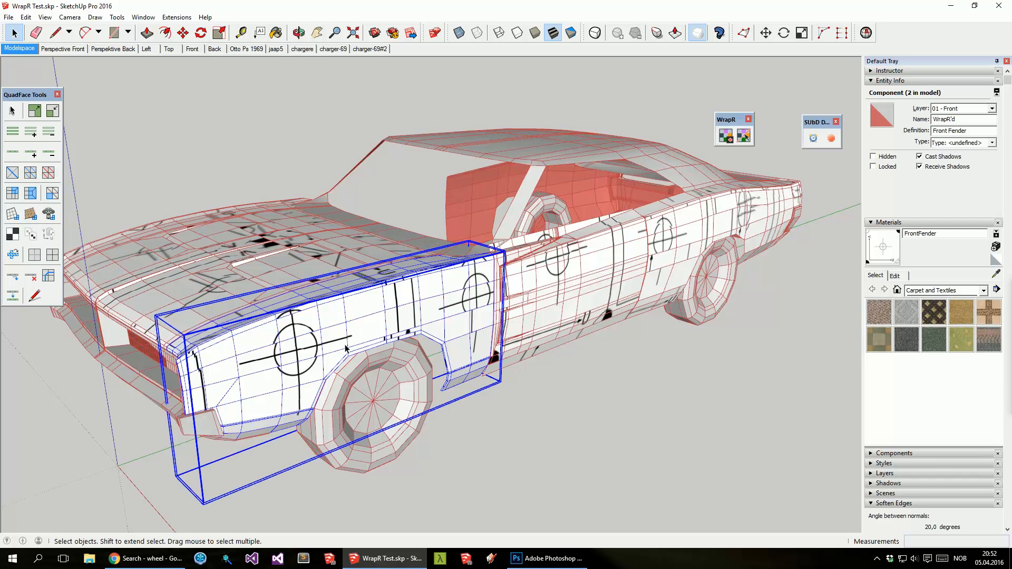
left_click(209, 285)
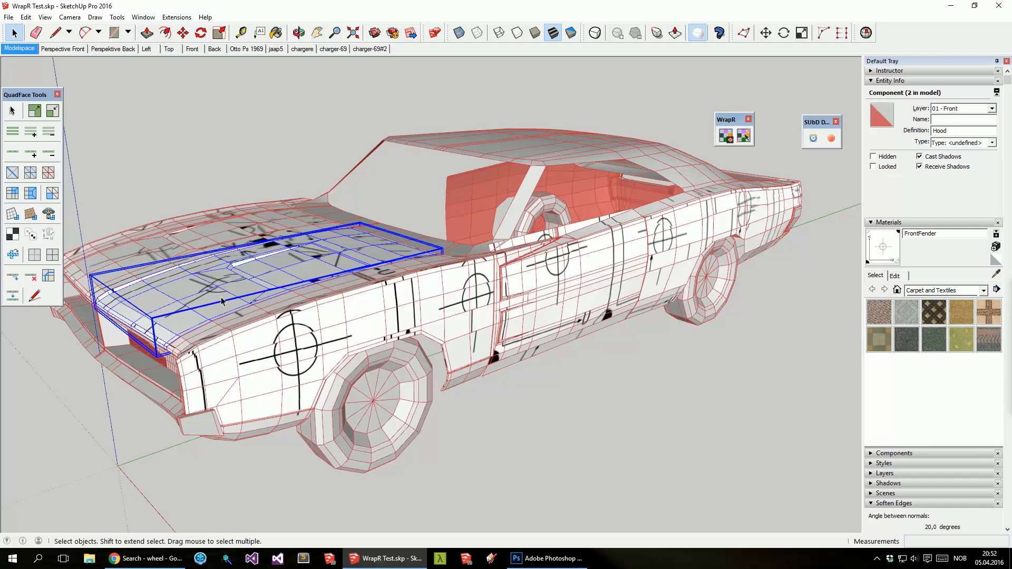
left_click(996, 247)
double_click(530, 173)
type("Hood")
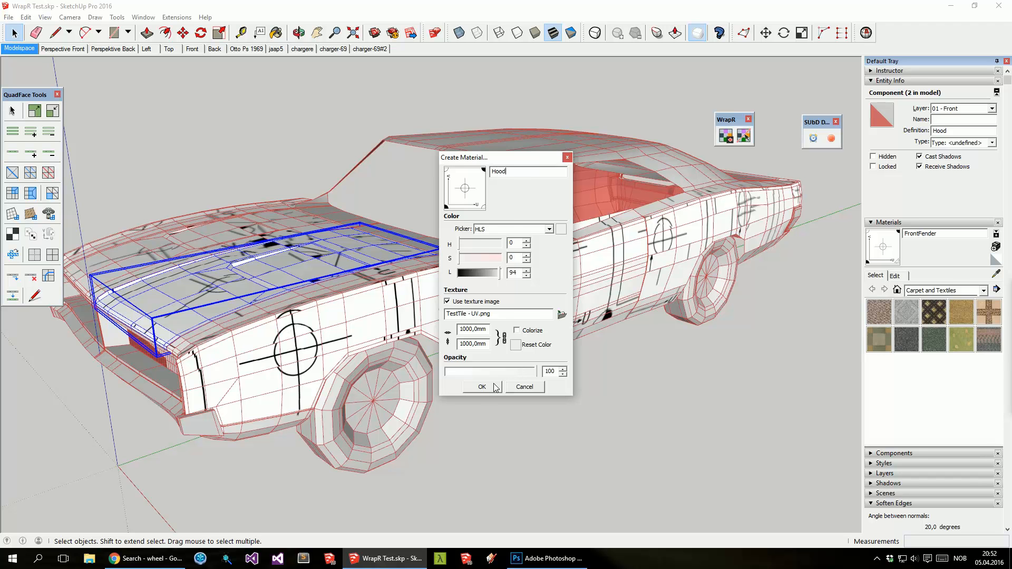
left_click(495, 388)
Step: Apply the Hood material to all geometry inside the hood component, ending outside the component with nothing selected
middle_click_drag(182, 281, 204, 312)
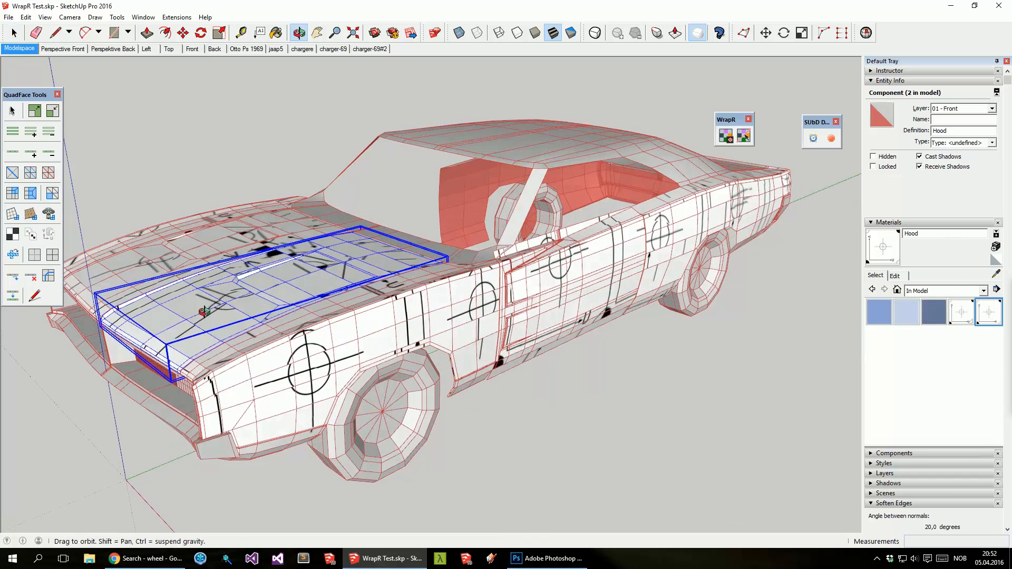
double_click(222, 348)
triple_click(222, 348)
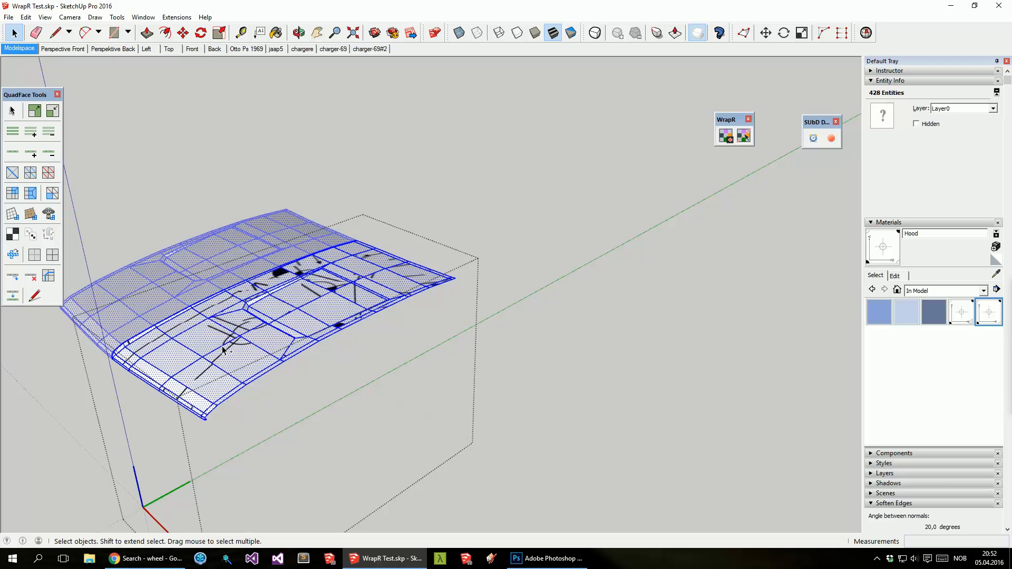
key("f")
key("b")
key("space")
left_click(453, 370)
key("Escape")
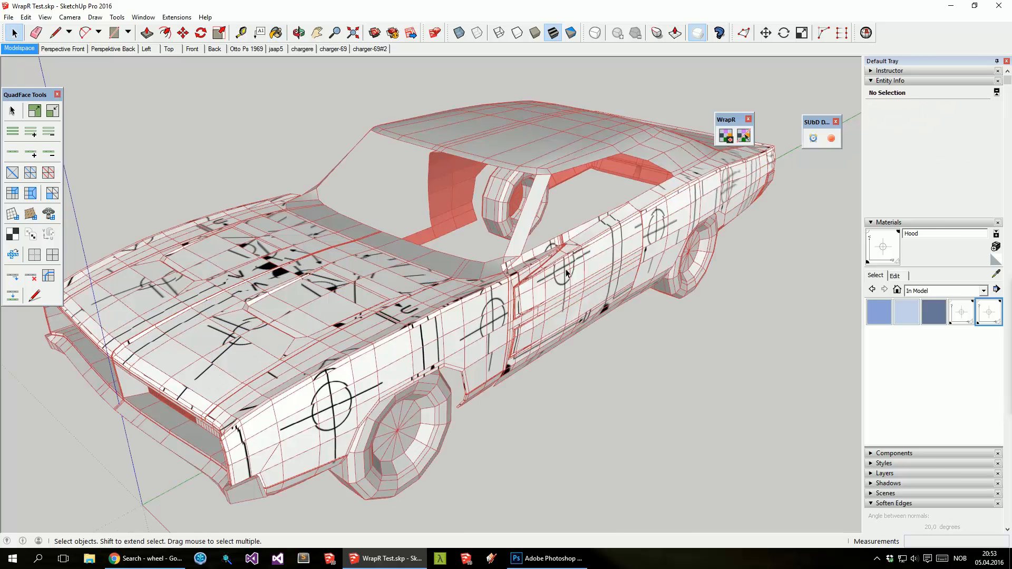
Step: Open the door component for editing and create a material named Door with the TestTile - UV.png texture
double_click(566, 272)
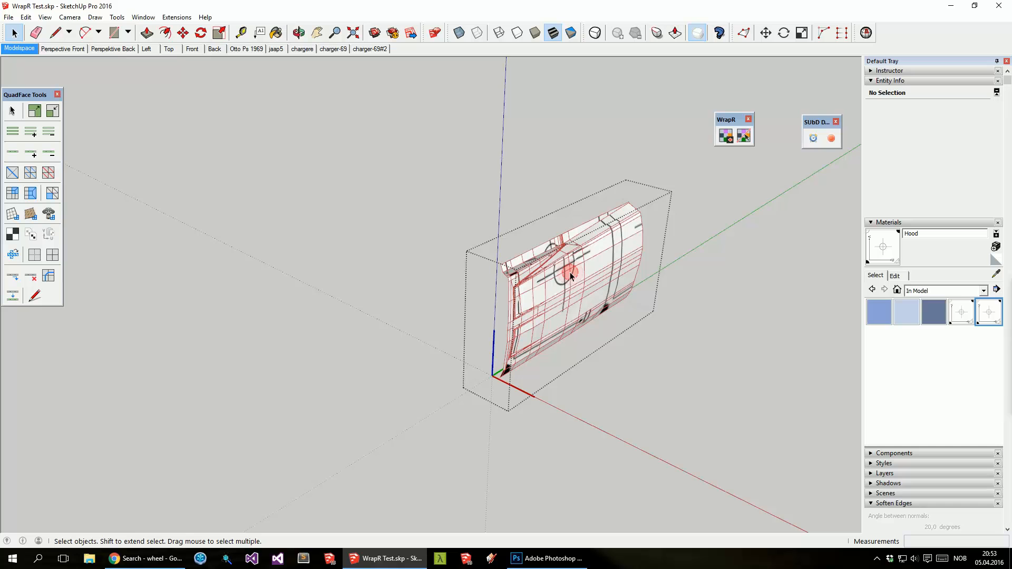
left_click(996, 247)
double_click(524, 177)
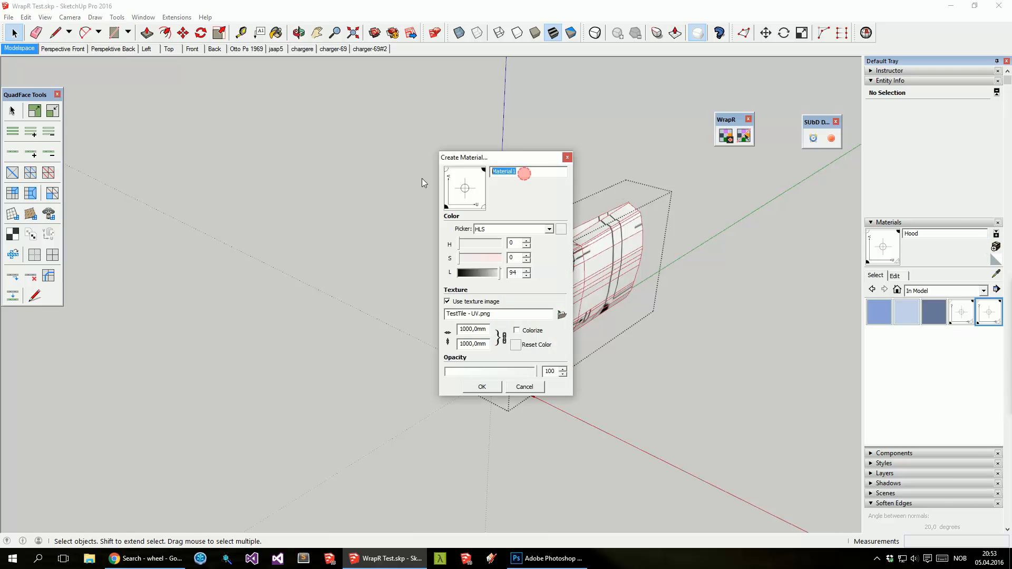
type("Door")
left_click(475, 385)
Step: Apply the Door material to all geometry inside the door component and return to the whole car
middle_click_drag(567, 286, 553, 273)
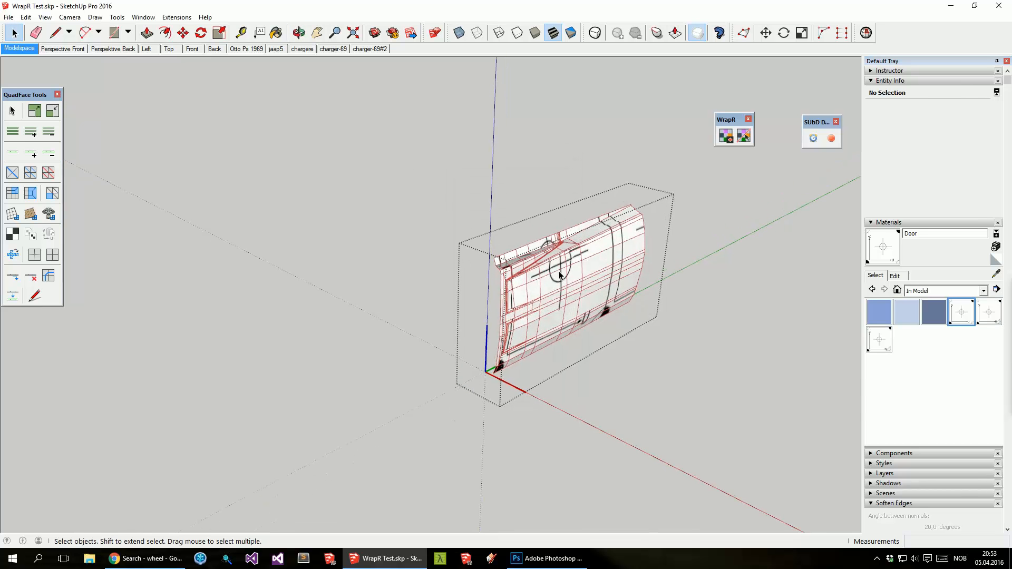
key("ctrl+a")
key("shift+f")
key("b")
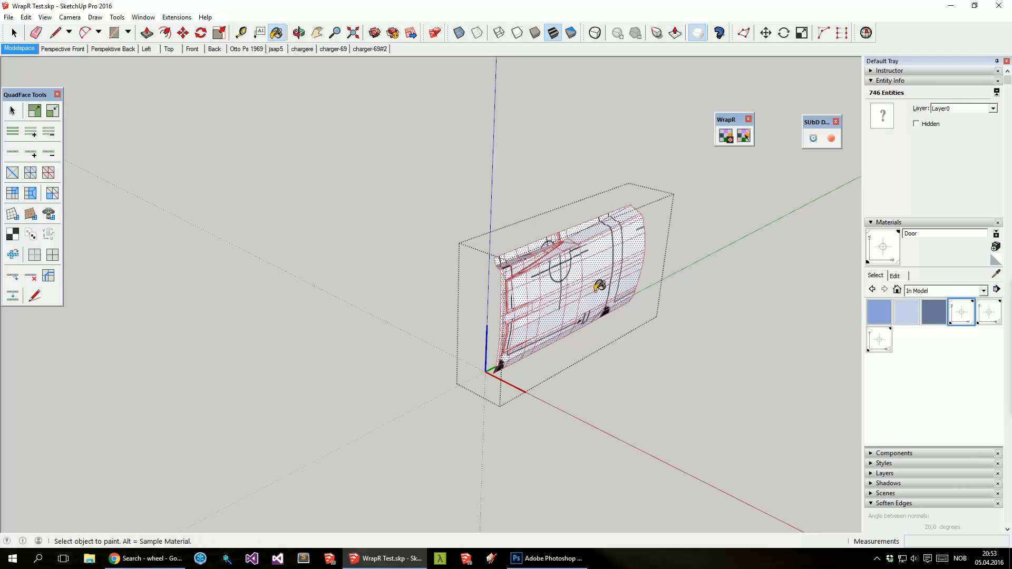
key("space")
left_click(660, 338)
Step: Open the rear fender component for editing and create a material named RearFender with the TestTile - UV.png texture
middle_click_drag(629, 279, 676, 223)
double_click(694, 221)
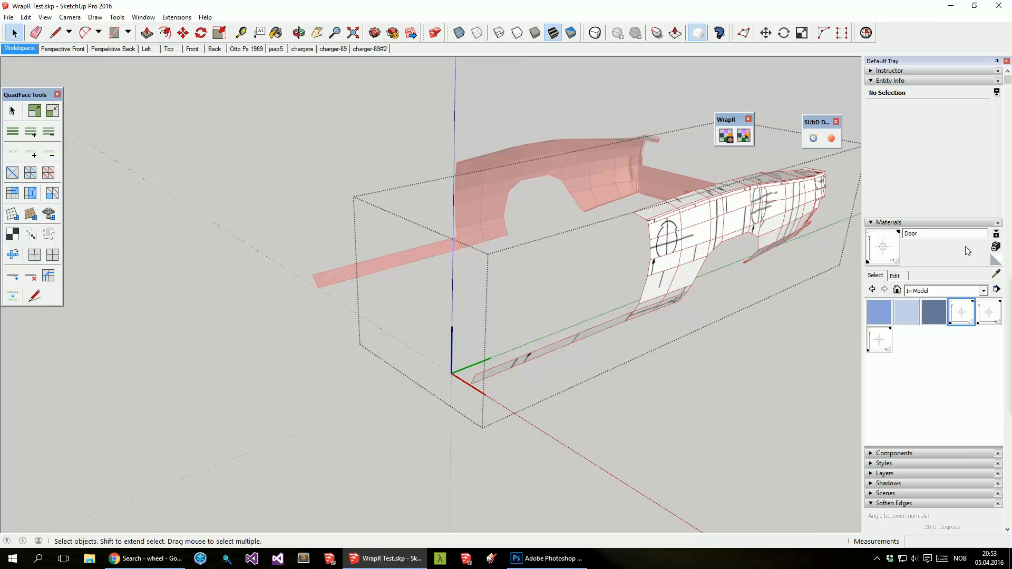
left_click(995, 247)
double_click(525, 174)
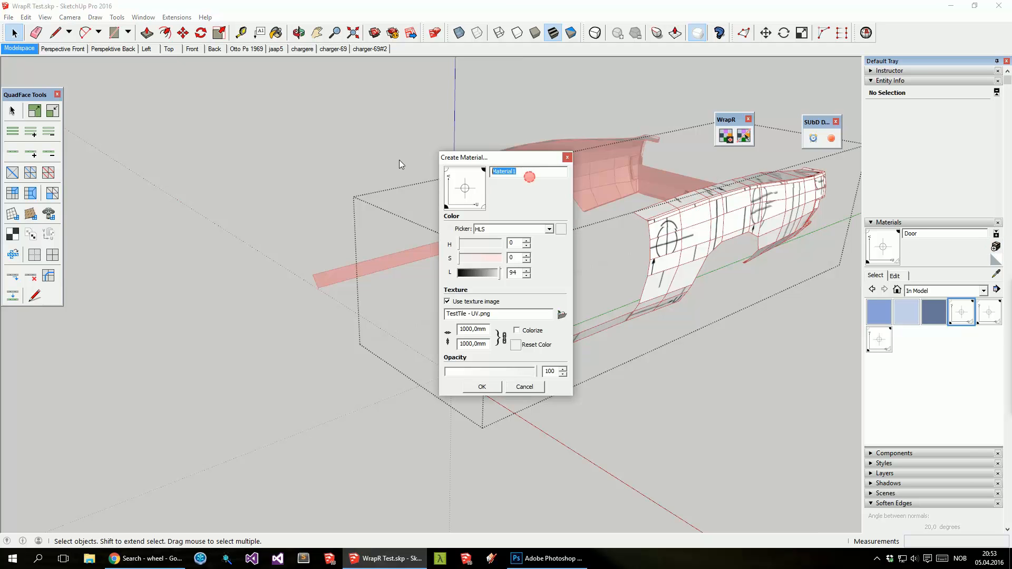
type("Rear")
left_click(482, 386)
Step: Apply the RearFender material to all geometry inside the rear fender component and return to the whole car
key("o")
middle_click_drag(678, 252, 682, 241)
key("ctrl+a")
key("f")
key("b")
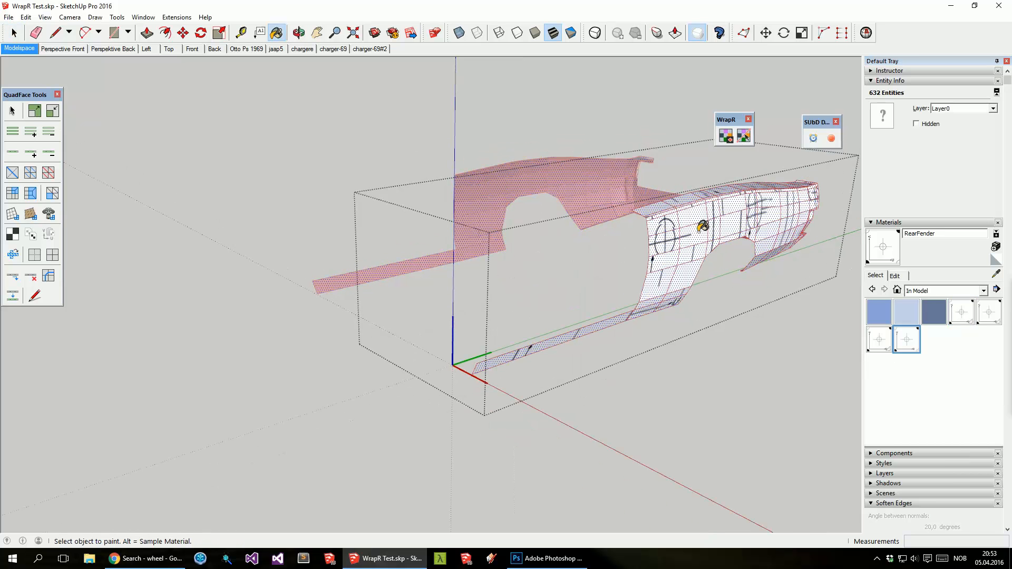
key("space")
left_click(702, 406)
Step: Select the front fender component and switch it from its control mesh to the subdivided mesh
middle_click_drag(632, 380, 369, 360)
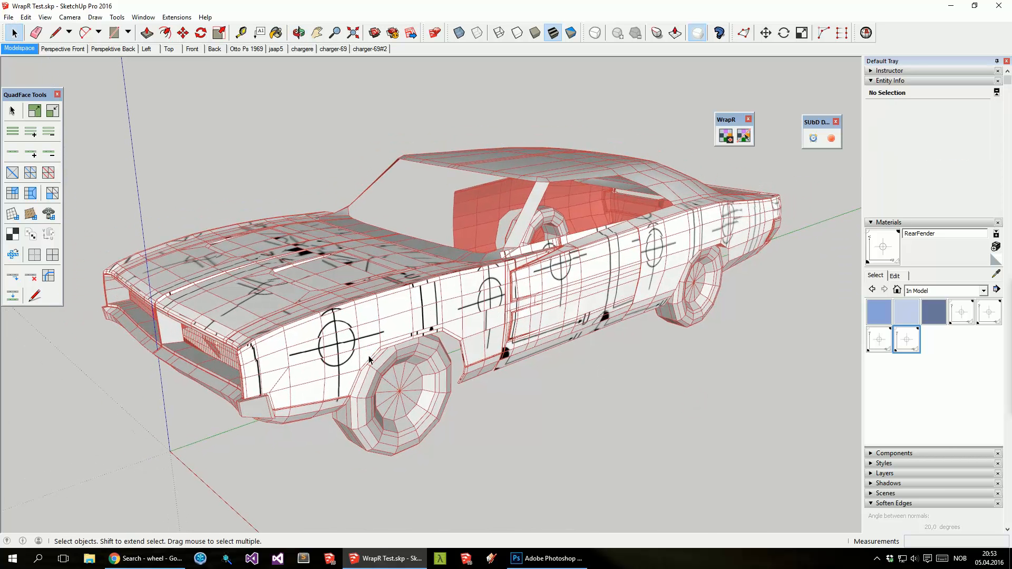
left_click(341, 342)
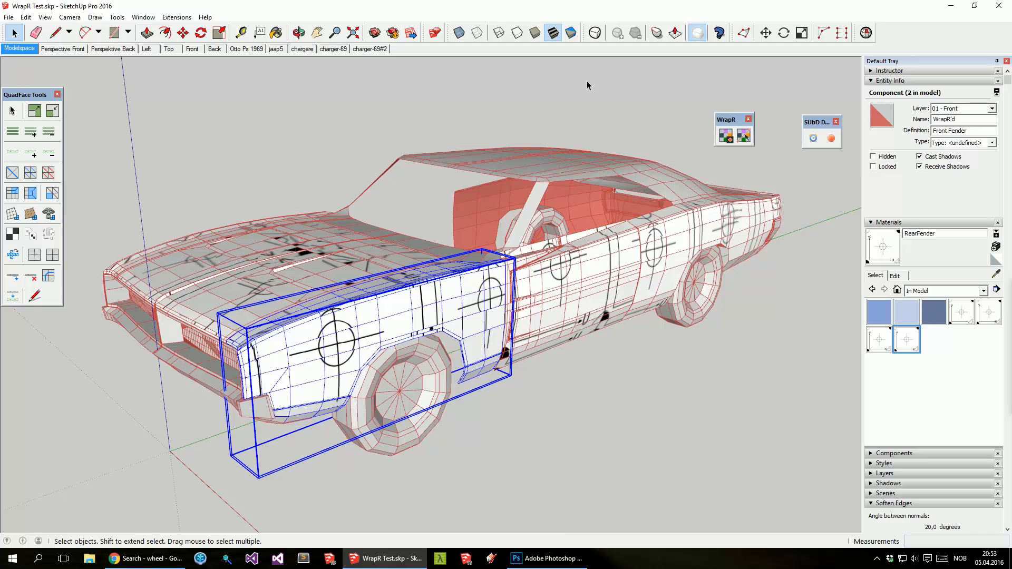
left_click(596, 34)
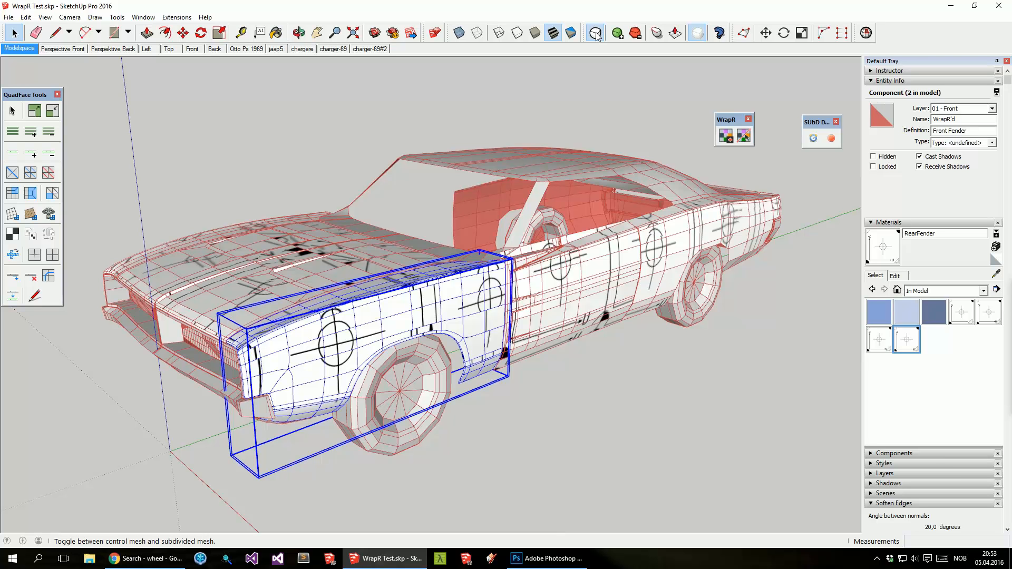
Step: Examine the subdivided front fender and its test texture from the side, from below and from the front
scroll(360, 340, "up", 3)
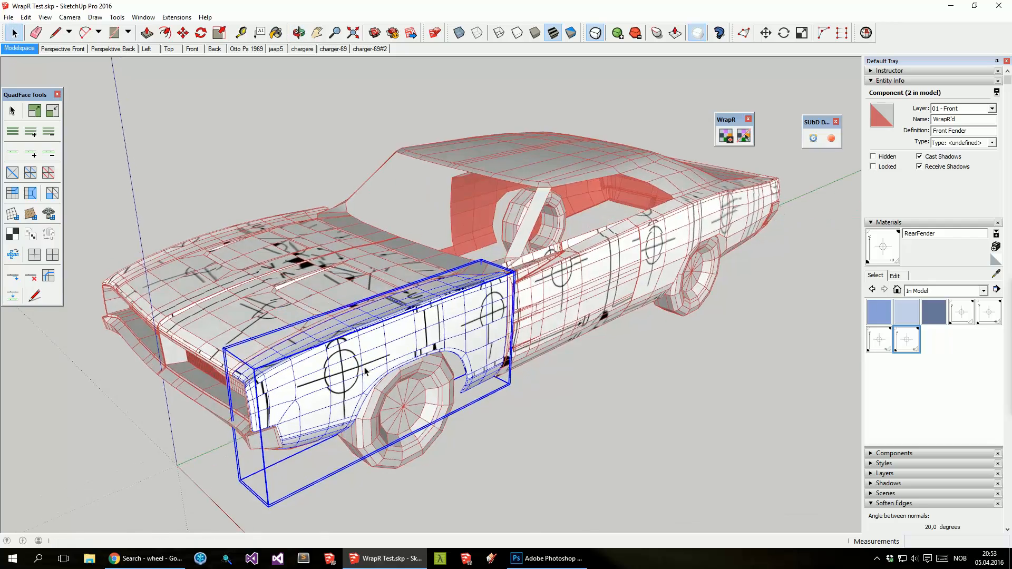
middle_click_drag(305, 441, 442, 458)
scroll(440, 460, "up", 2)
scroll(441, 461, "up", 2)
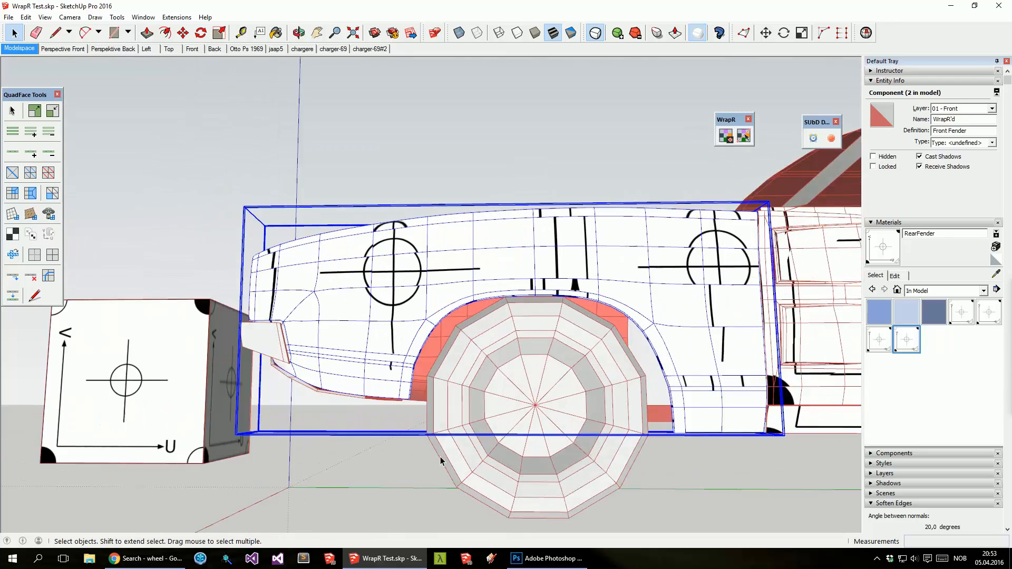
scroll(441, 460, "up", 2)
scroll(441, 460, "down", 6)
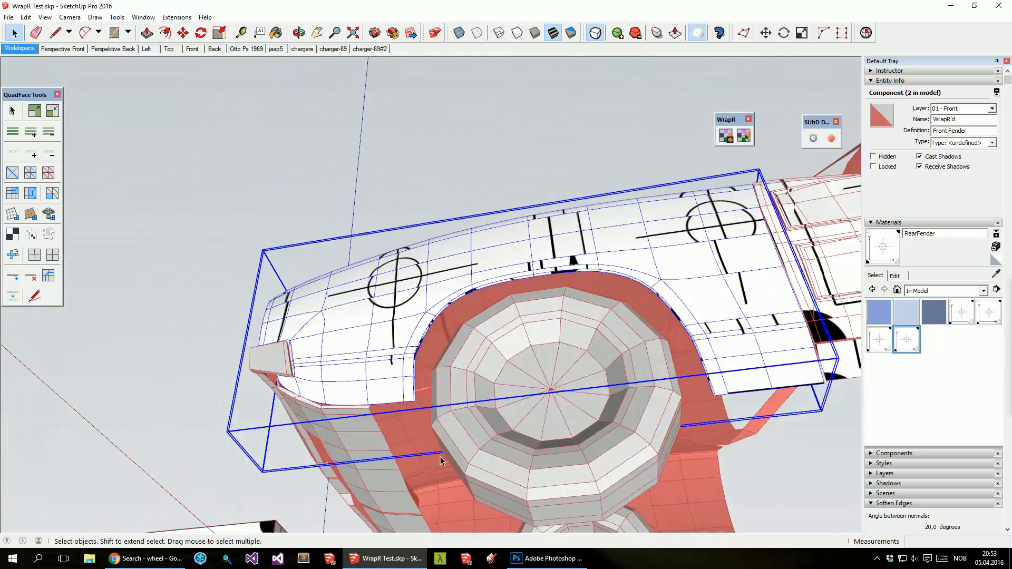
scroll(441, 460, "up", 3)
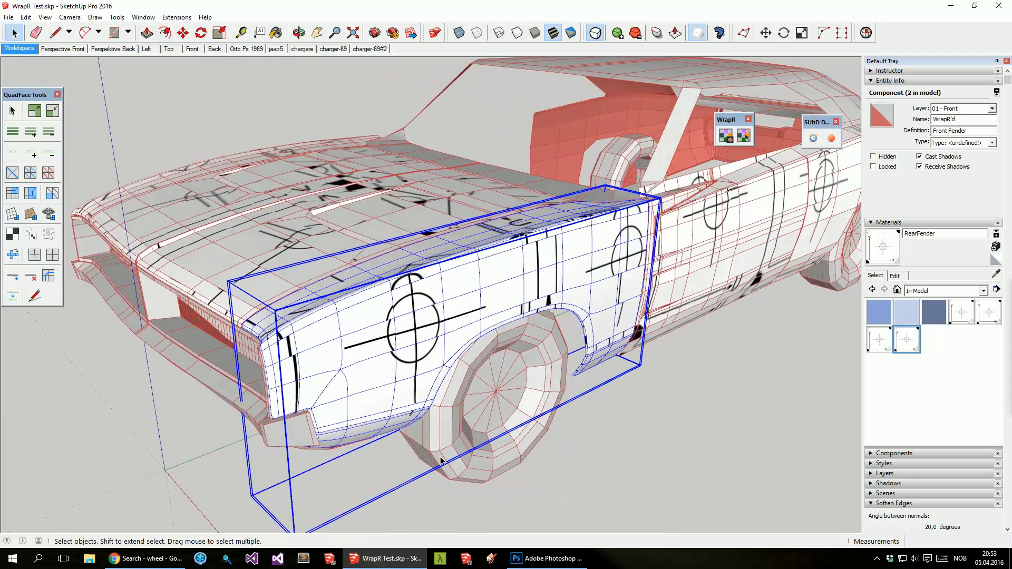
Step: Send the selected front fender to Wrap-R for UV editing, moving the WrapR toolbar nearer first, and maximize the Wrap-R window
right_click(355, 306)
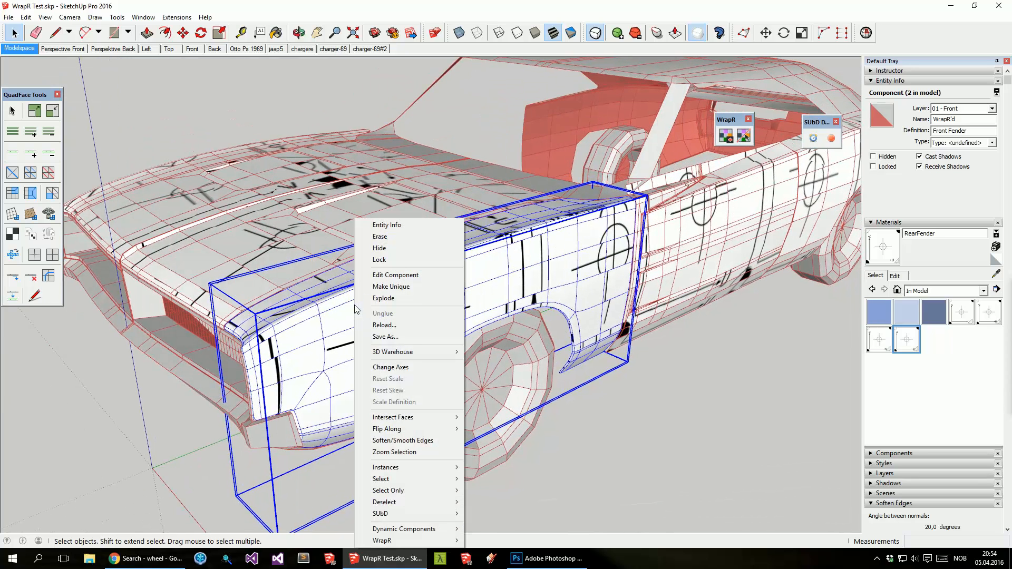
left_click(342, 304)
left_click_drag(728, 119, 470, 90)
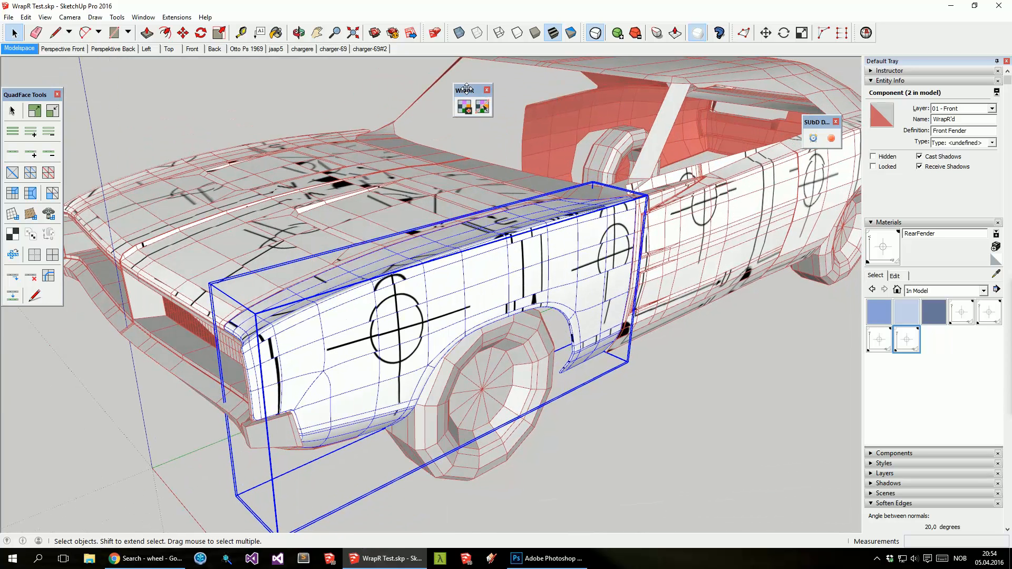
left_click(465, 106)
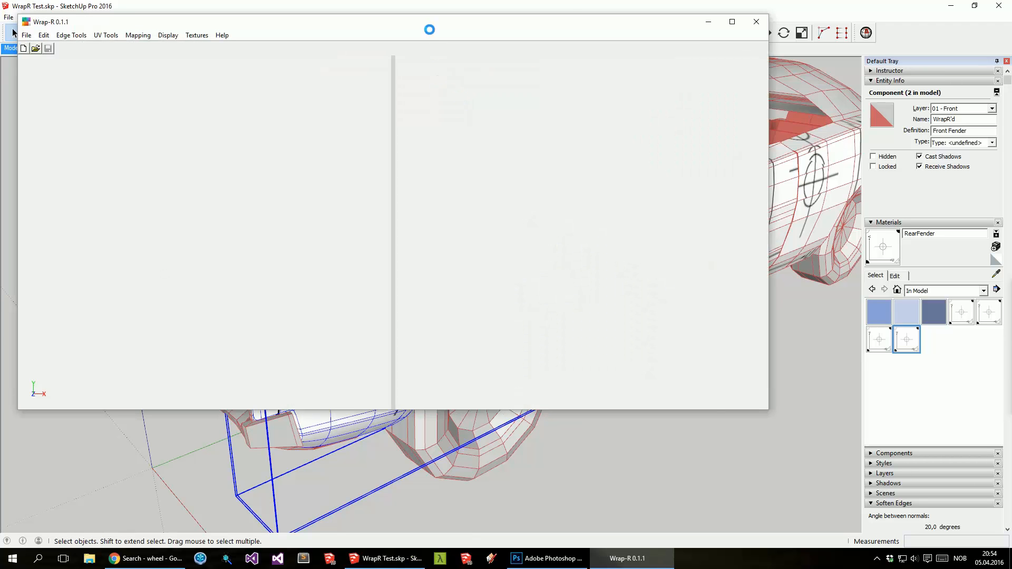
left_click(732, 22)
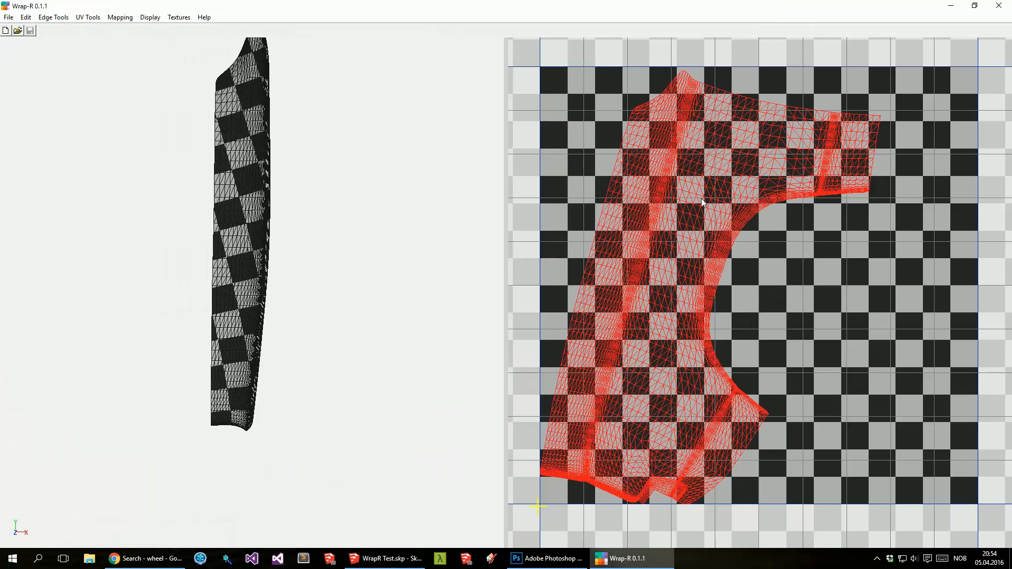
Step: Select all UV points of the front fender and rotate the layout so that the fender lies horizontally
middle_click_drag(330, 390, 240, 340)
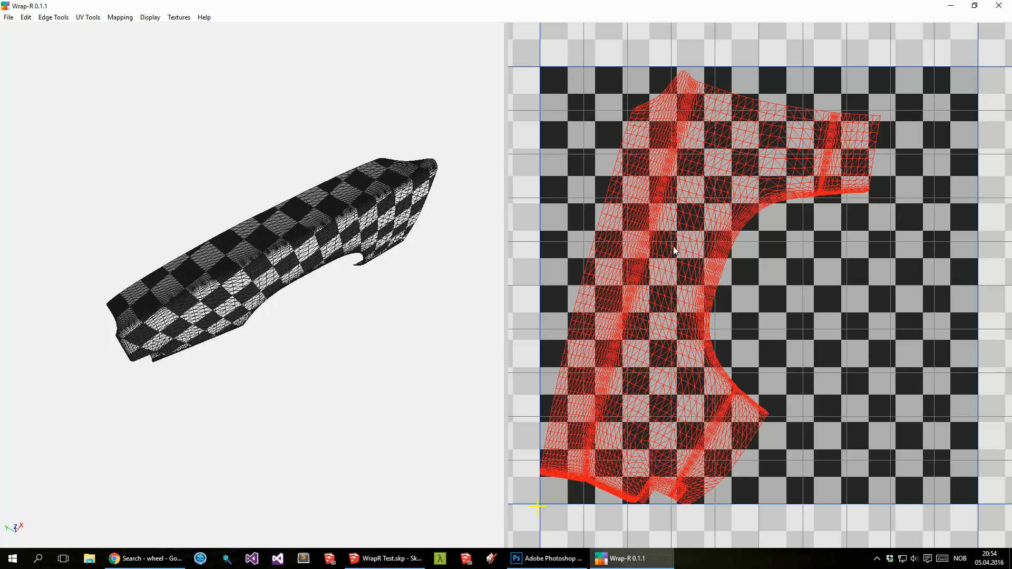
middle_click_drag(248, 277, 243, 249)
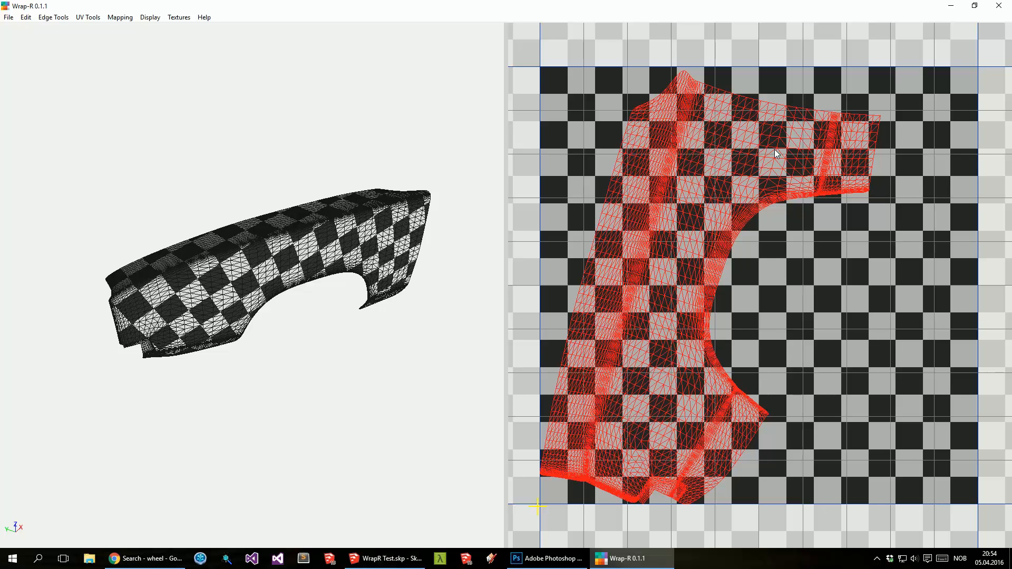
key("space")
left_click_drag(931, 80, 638, 287)
left_click_drag(955, 46, 543, 519)
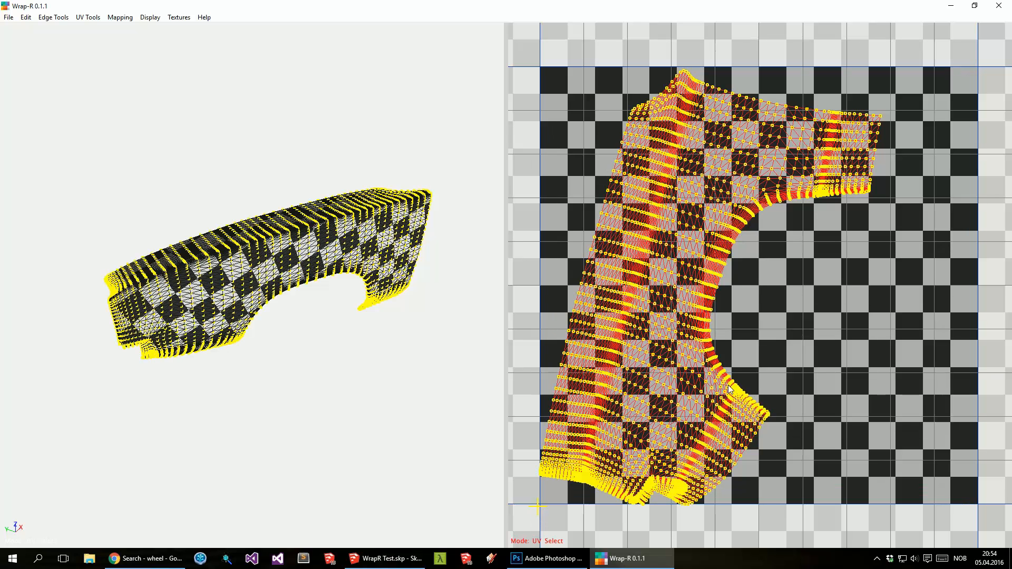
key("r")
left_click_drag(706, 203, 710, 68)
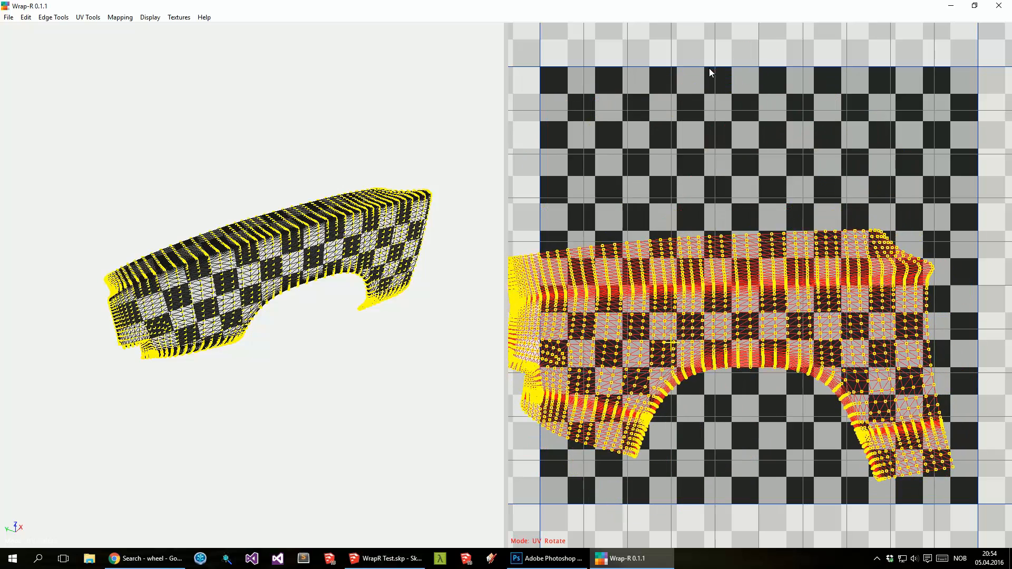
Step: Fine-tune the rotation of the UV layout so the checker pattern runs straight along the fender's upper crease
left_click_drag(277, 317, 295, 283)
middle_click_drag(295, 283, 245, 282)
scroll(193, 257, "up", 5)
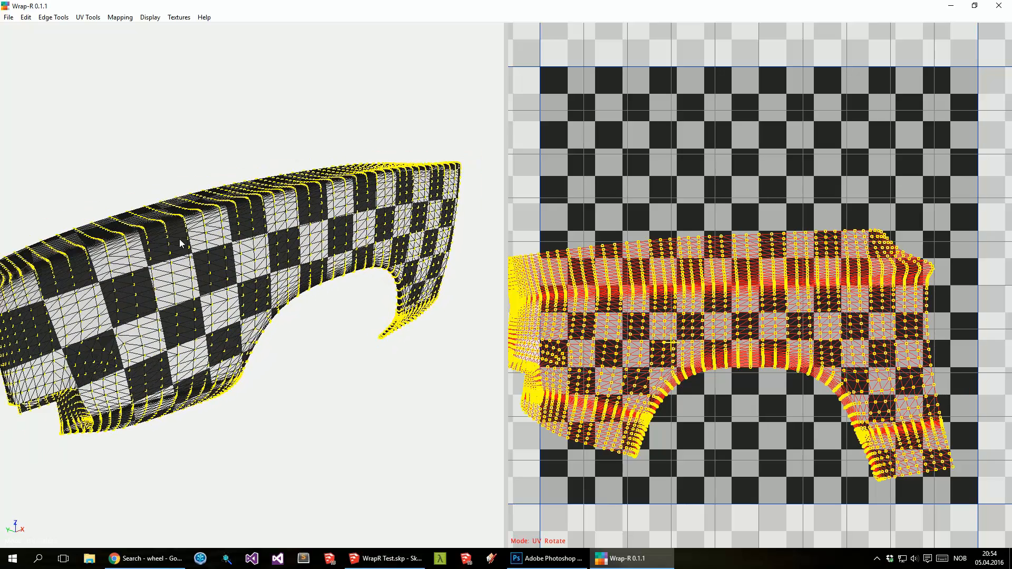
middle_click_drag(350, 229, 441, 269)
mouse_move(624, 299)
left_mouse_down()
mouse_move(628, 340)
mouse_move(621, 317)
left_mouse_up()
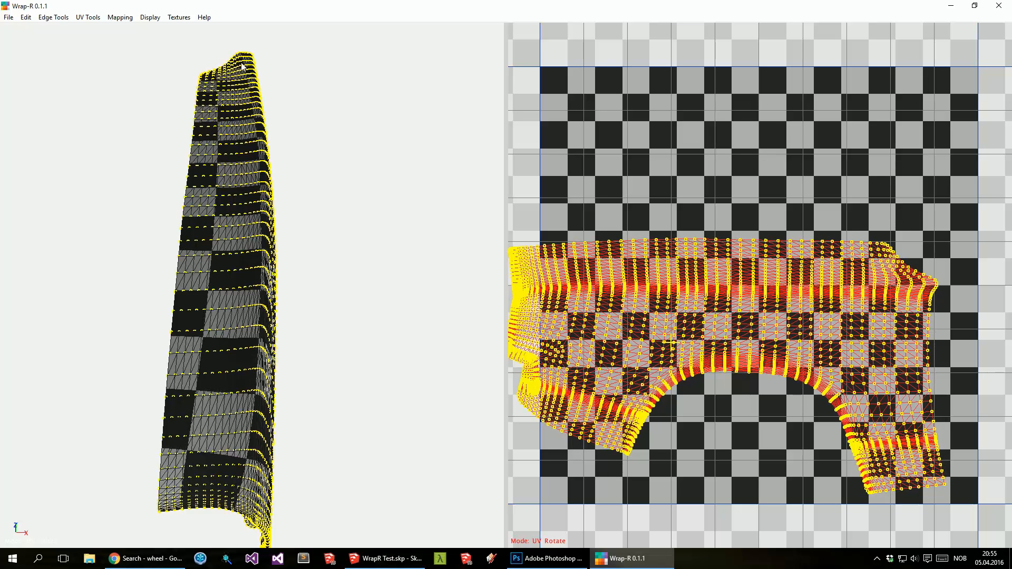
Step: Move the fender's UV layout to the upper part of the UV tile
middle_click_drag(261, 335, 328, 313)
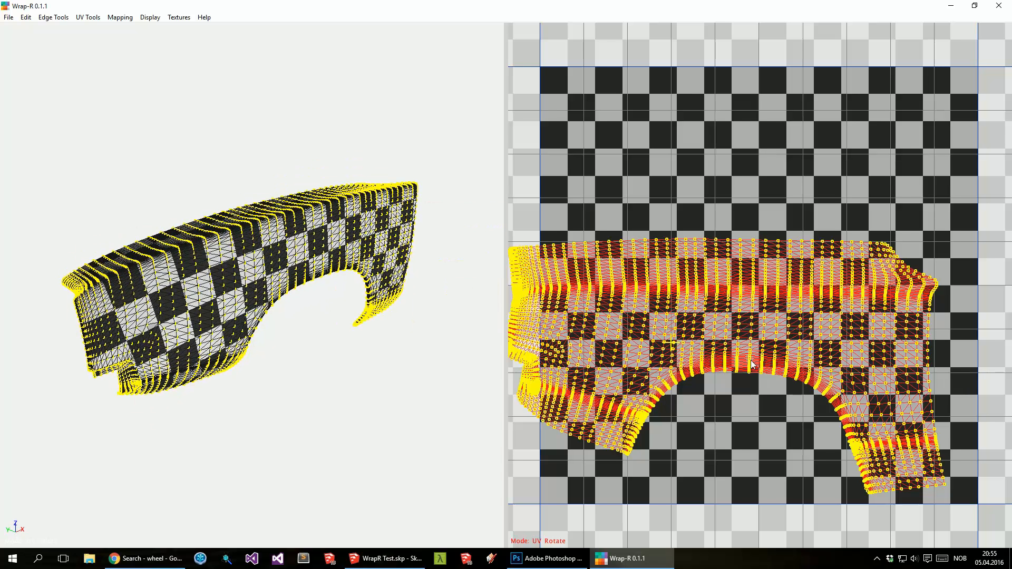
middle_click_drag(701, 317, 711, 317)
key("m")
left_click_drag(692, 315, 721, 145)
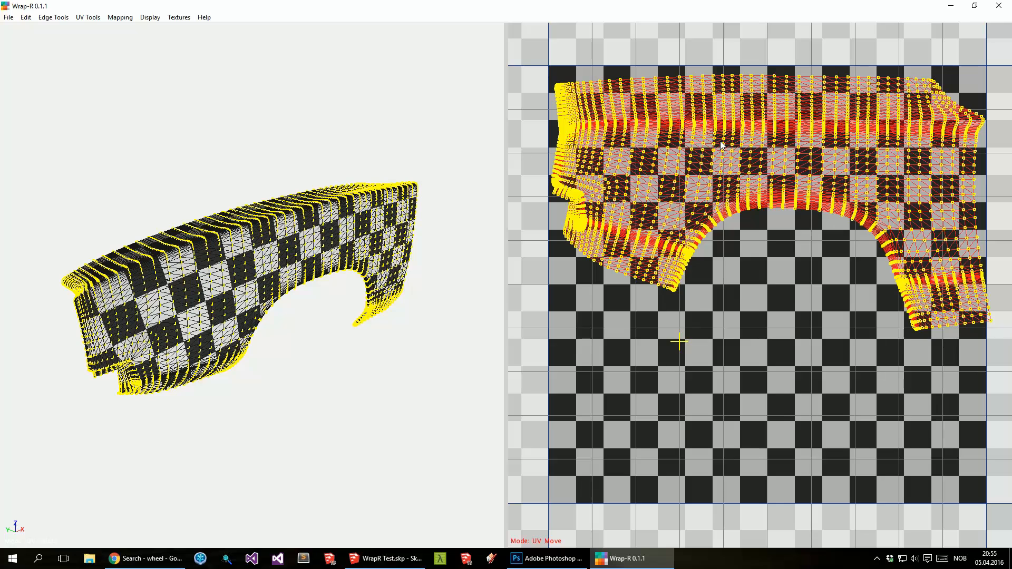
Step: Scale the UV layout down slightly to fit the tile's width and move it up near the tile's upper edge
key("s")
left_click_drag(718, 172, 718, 165)
key("m")
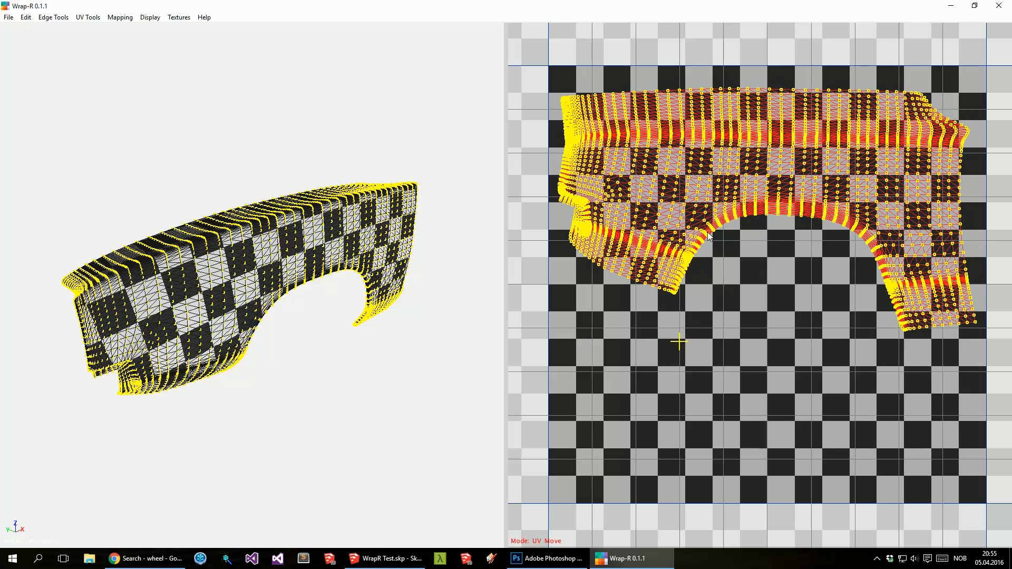
left_click_drag(765, 301, 764, 289)
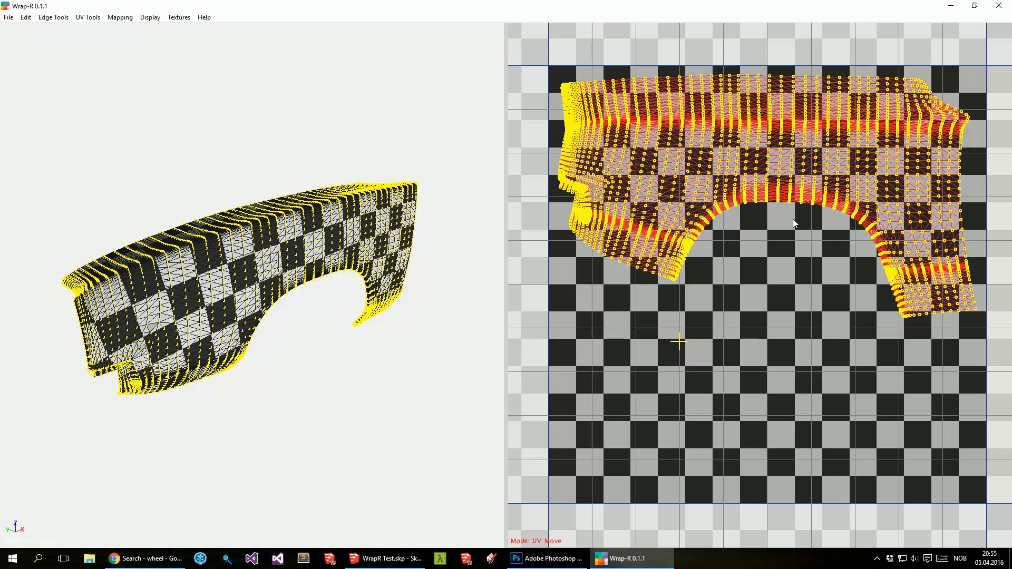
Step: Return to UV selection mode and clear the selection of all the fender's UV points
key("space")
left_click(775, 226)
left_click_drag(775, 226, 701, 197)
left_click(734, 229)
Step: Select the edges of the fender side ahead of the wheel arch, convert them to a UV selection and clear both selections
key("e")
left_click_drag(743, 334, 602, 126)
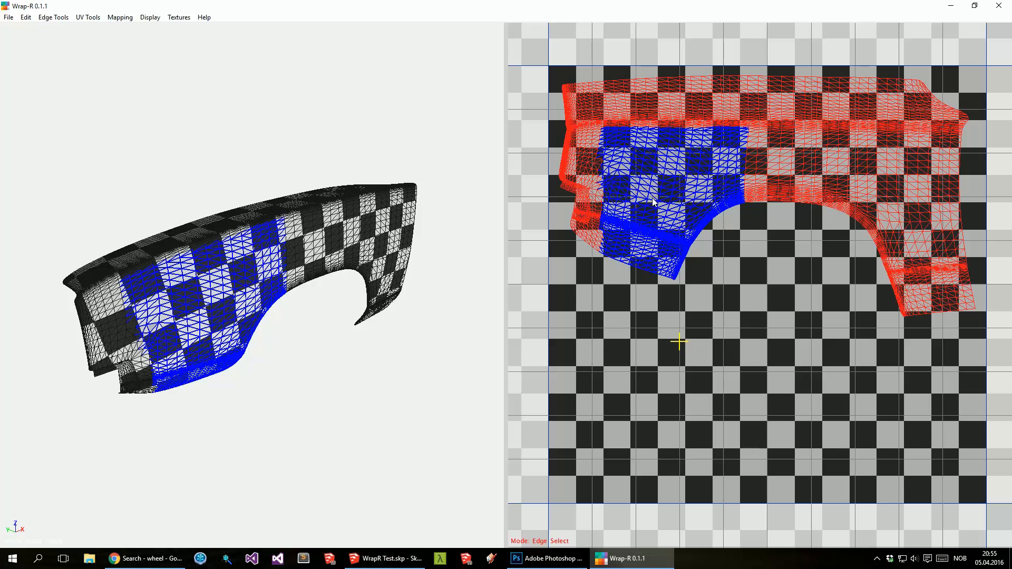
key("u")
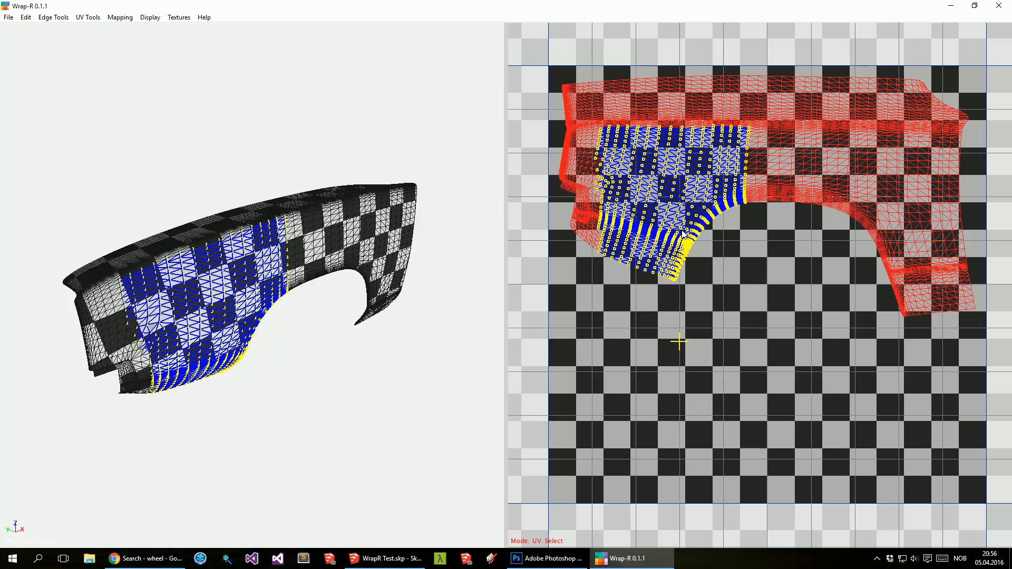
left_click(763, 270)
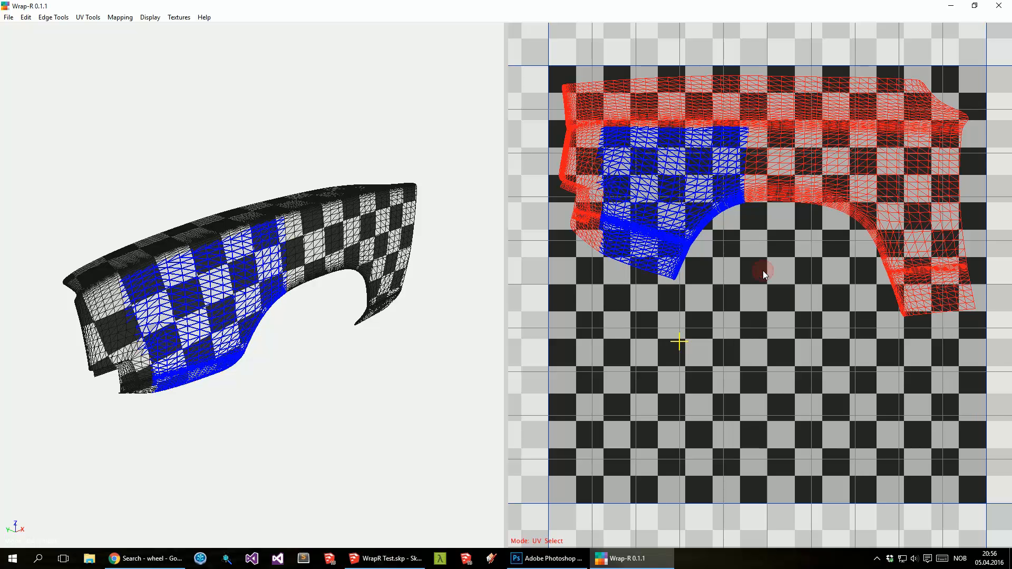
key("e")
left_click(763, 270)
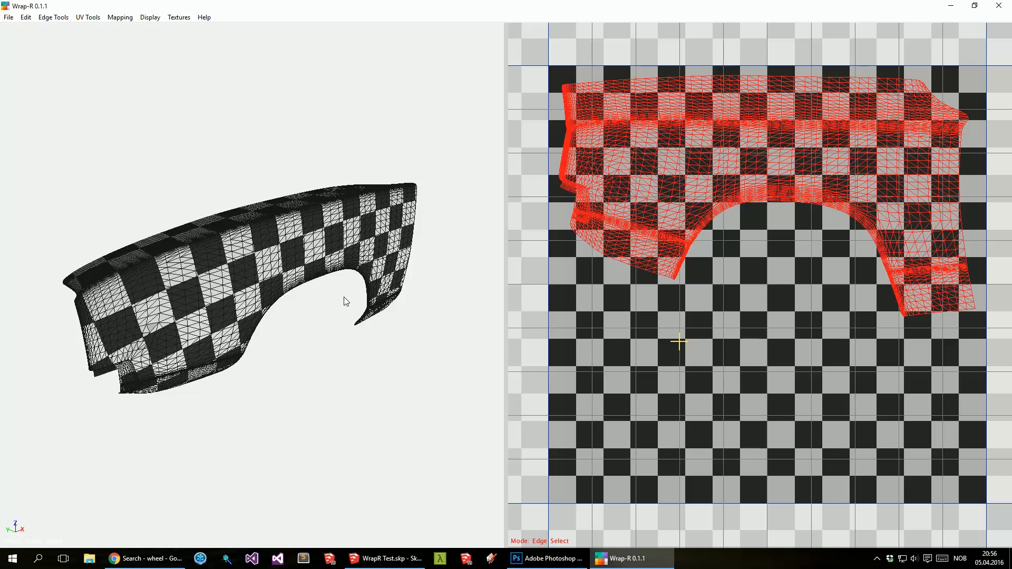
Step: Save the front fender's edited UV layout in Wrap-R
left_click(8, 18)
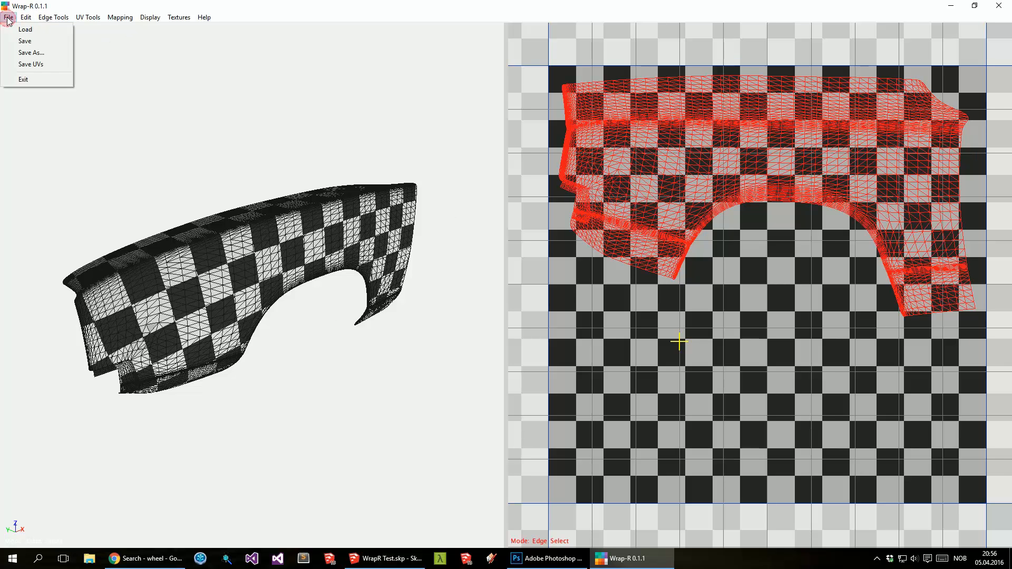
left_click(26, 41)
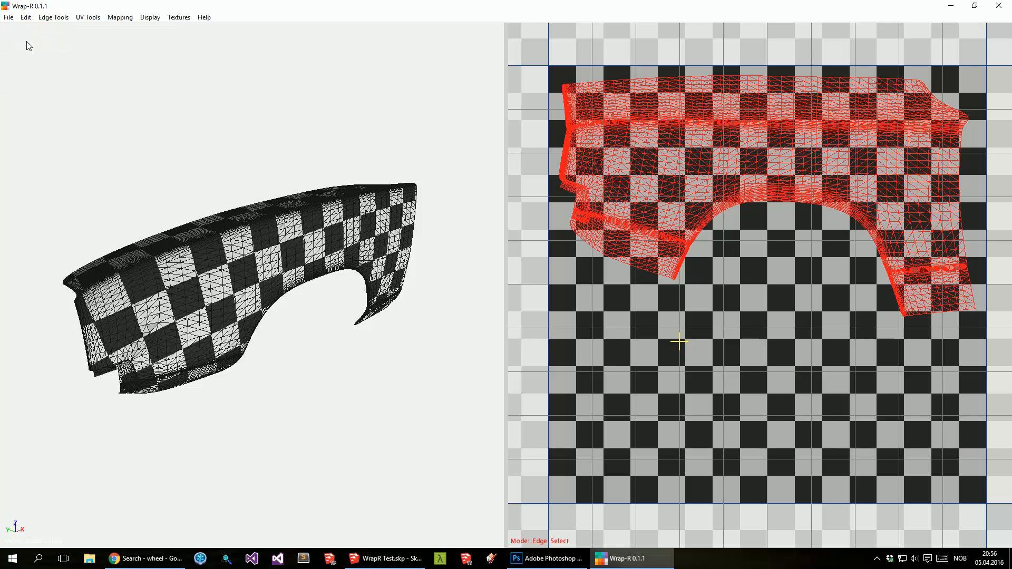
left_click(11, 18)
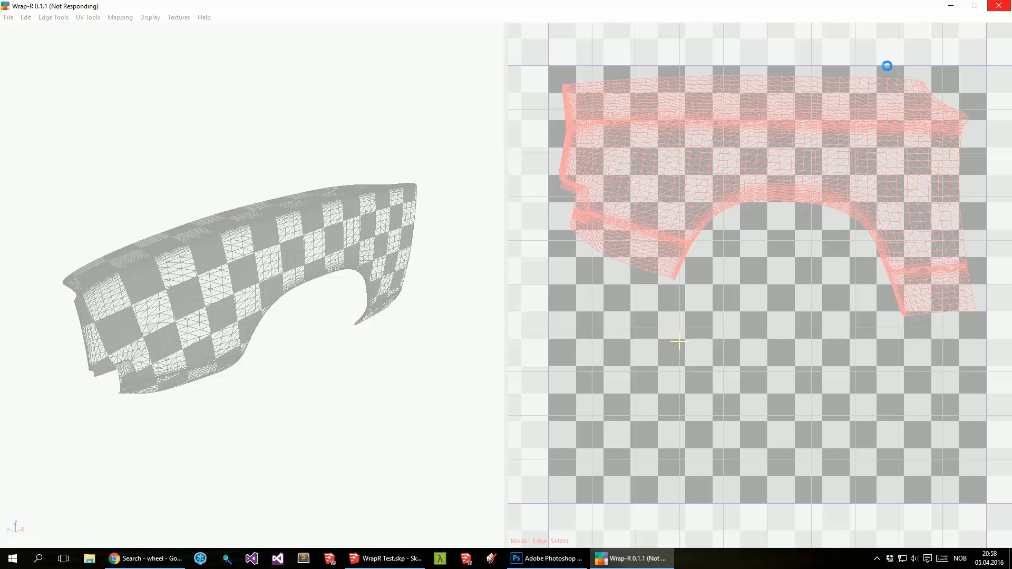
Step: Force-close the unresponsive Wrap-R, switch to SketchUp and decrease the front fender's number of subdivisions by one
left_click(999, 10)
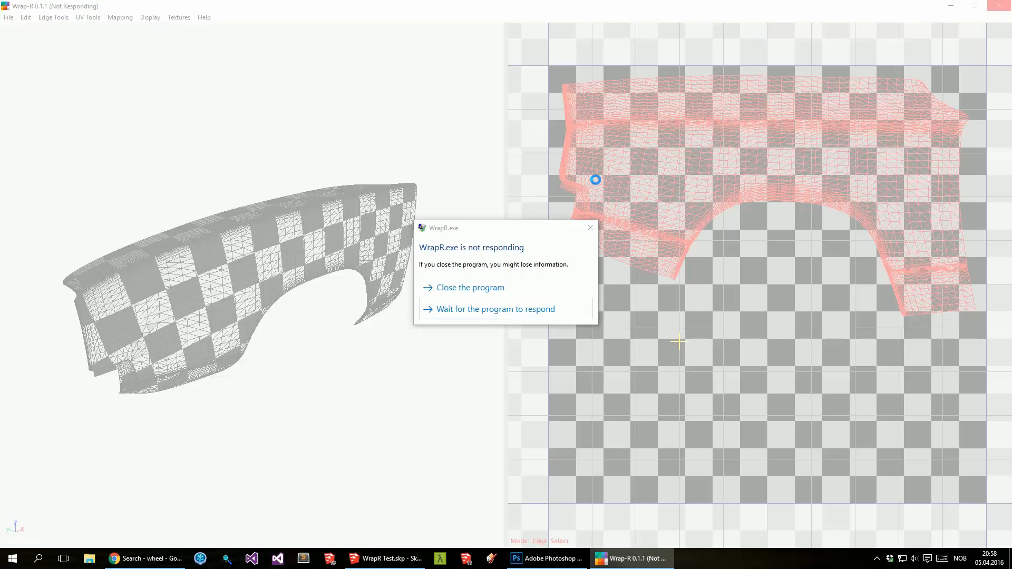
left_click(495, 289)
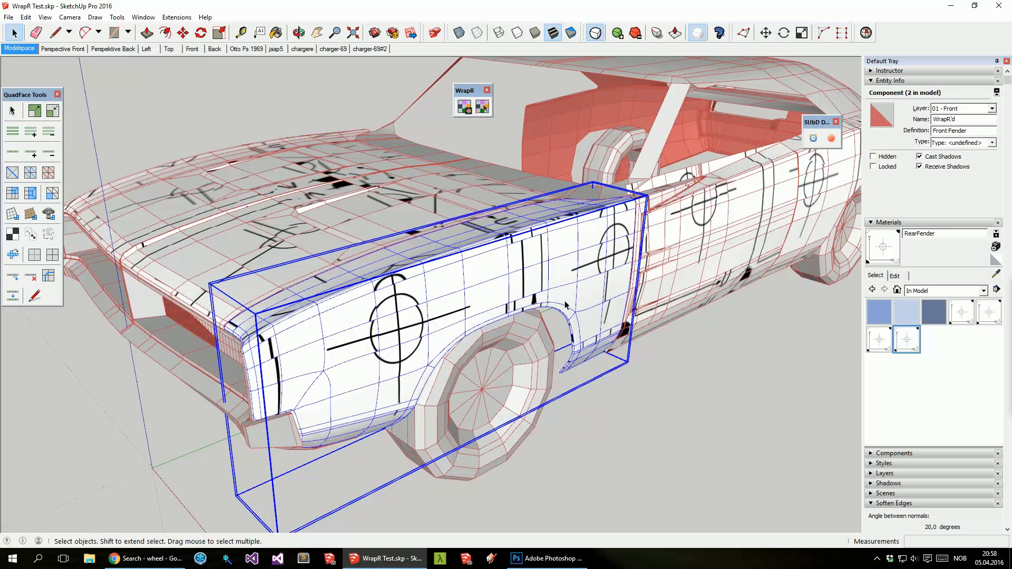
left_click(636, 34)
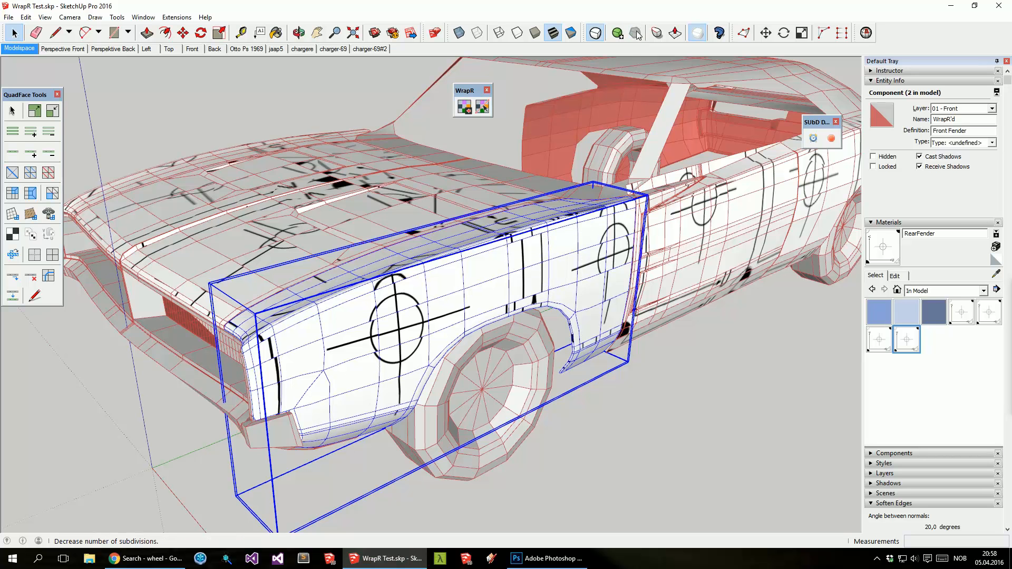
Step: Open the front fender in Wrap-R again in a maximized window and unwrap its UVs
middle_click_drag(665, 227, 576, 264)
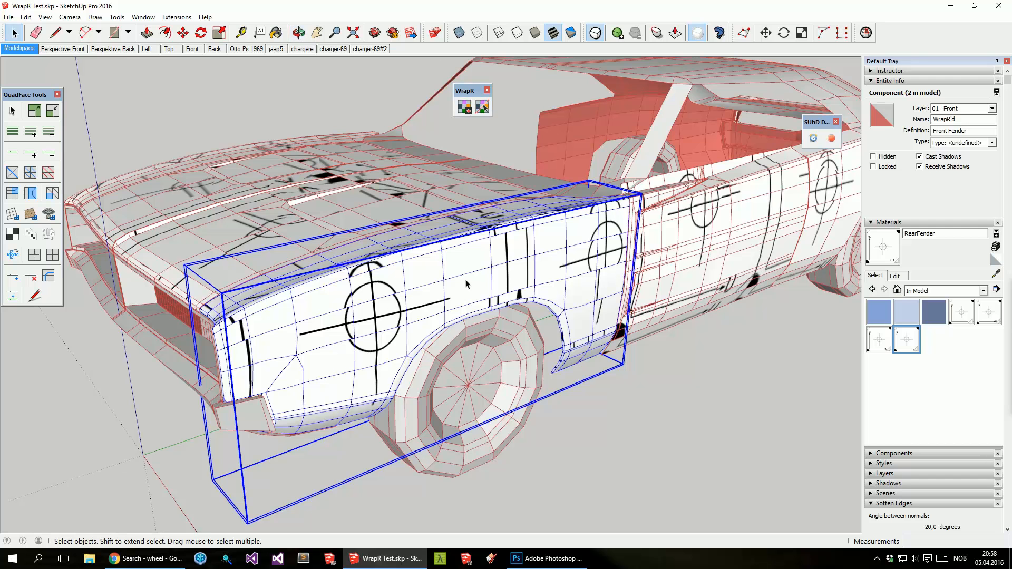
right_click(464, 282)
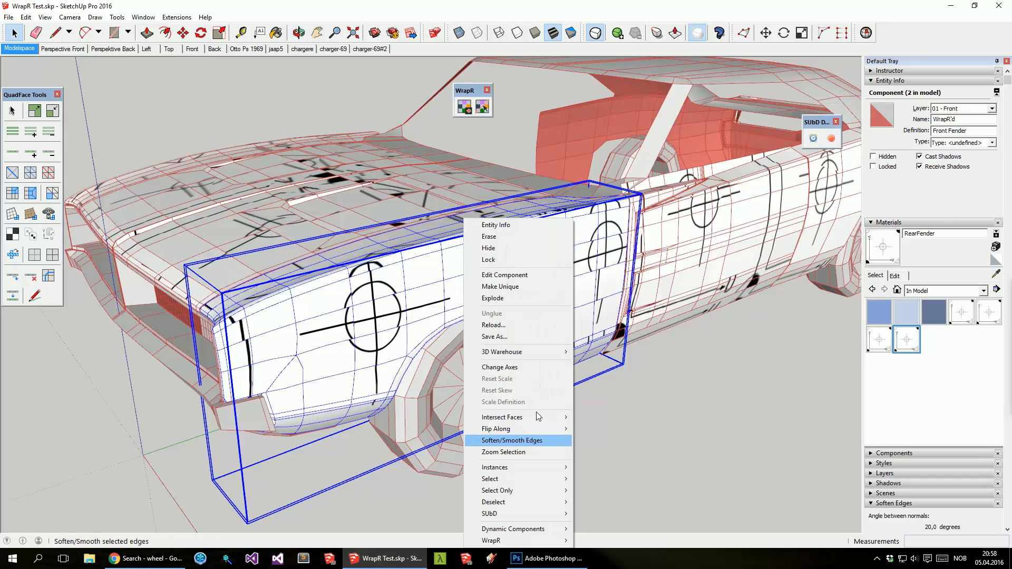
left_click(464, 107)
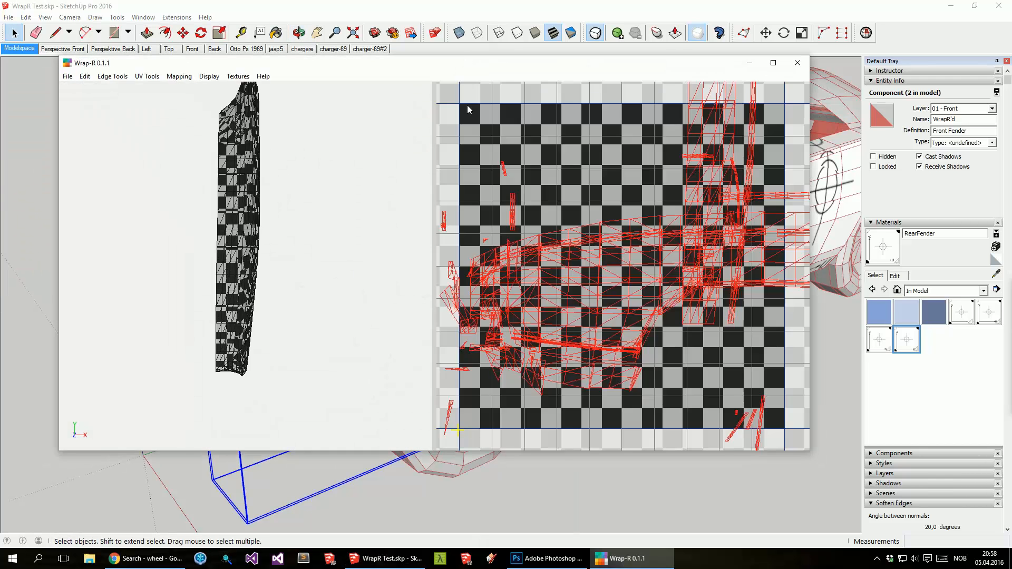
double_click(461, 63)
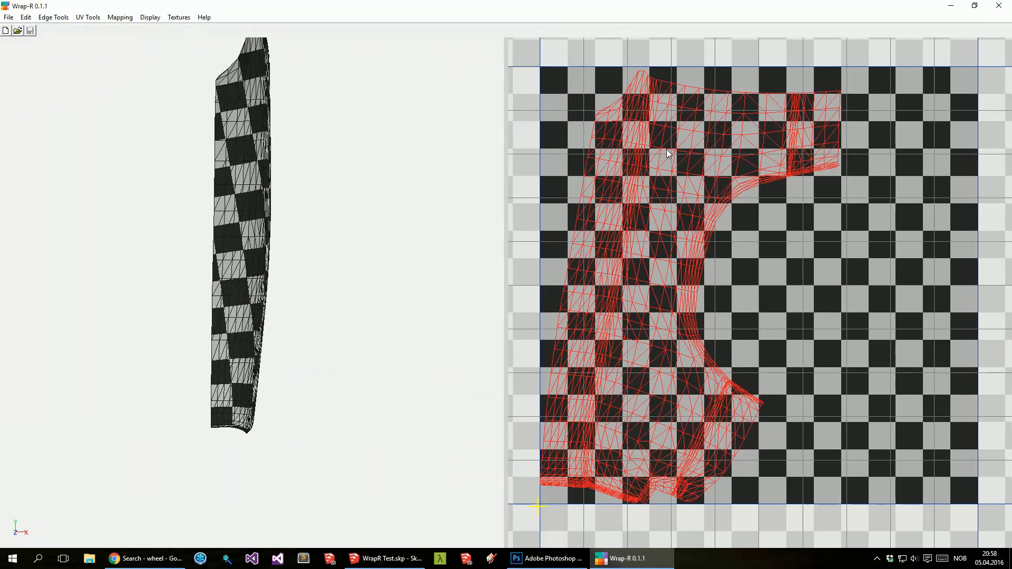
Step: Select all the fender's UV points and rotate the layout about 90 degrees so its long side lies horizontally
left_click(899, 103)
left_click_drag(900, 80, 527, 511)
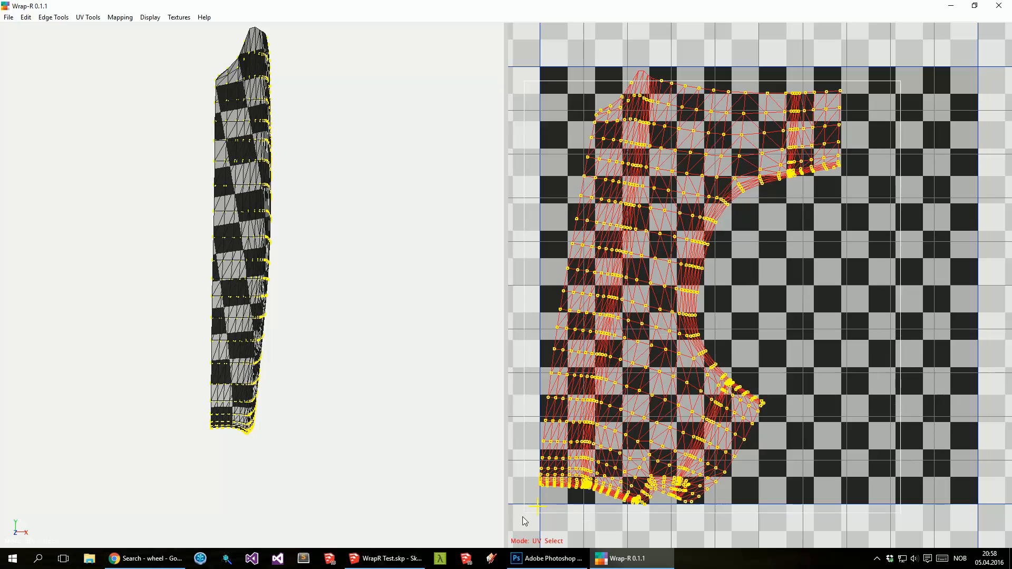
key("r")
left_click_drag(677, 136, 548, 78)
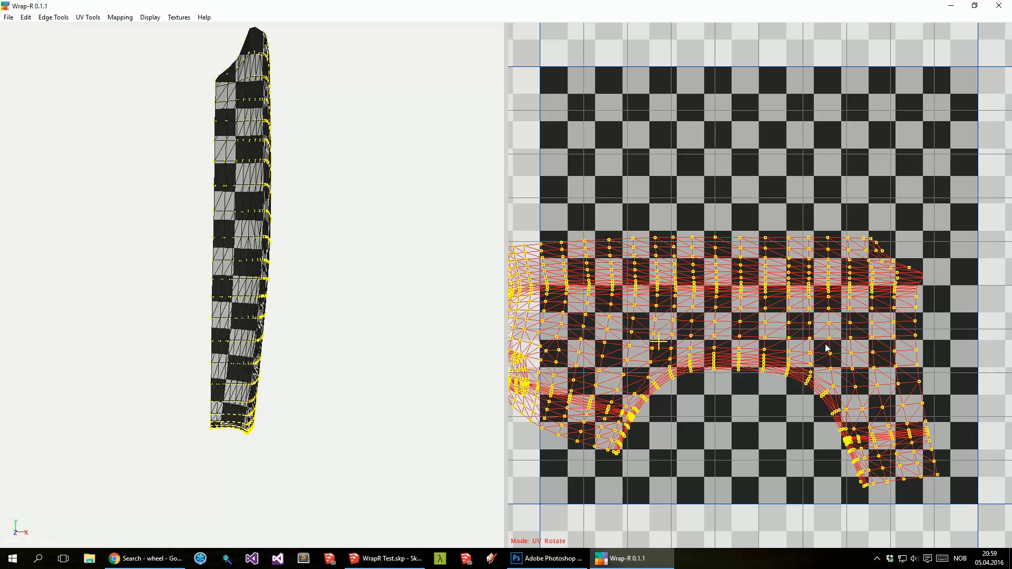
middle_click_drag(345, 389, 205, 243)
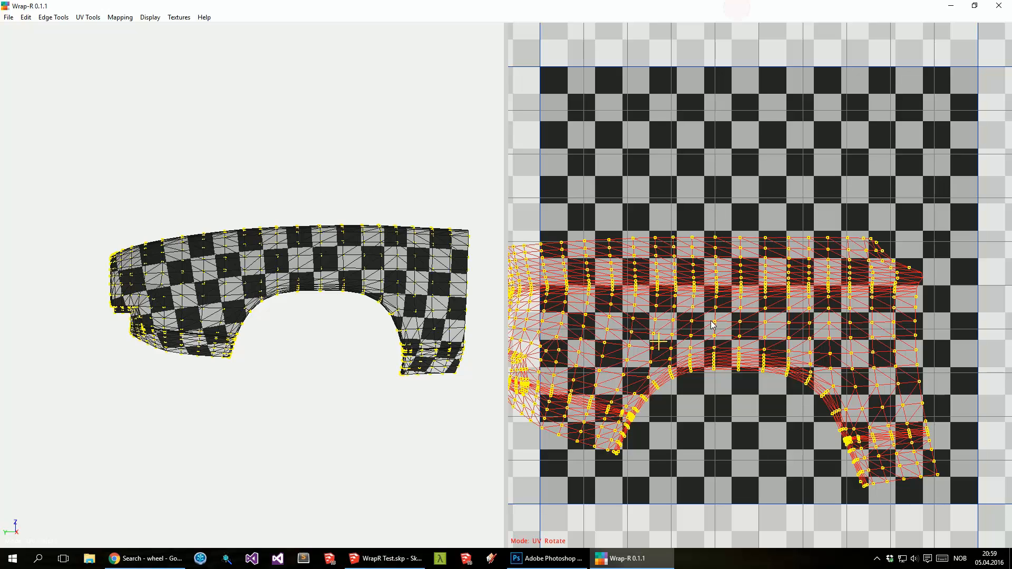
Step: Scale the fender's UV layout down to fit the tile's width and move it near the tile's upper edge
key("m")
left_click_drag(688, 326, 745, 188)
key("s")
key("m")
left_click_drag(722, 317, 726, 286)
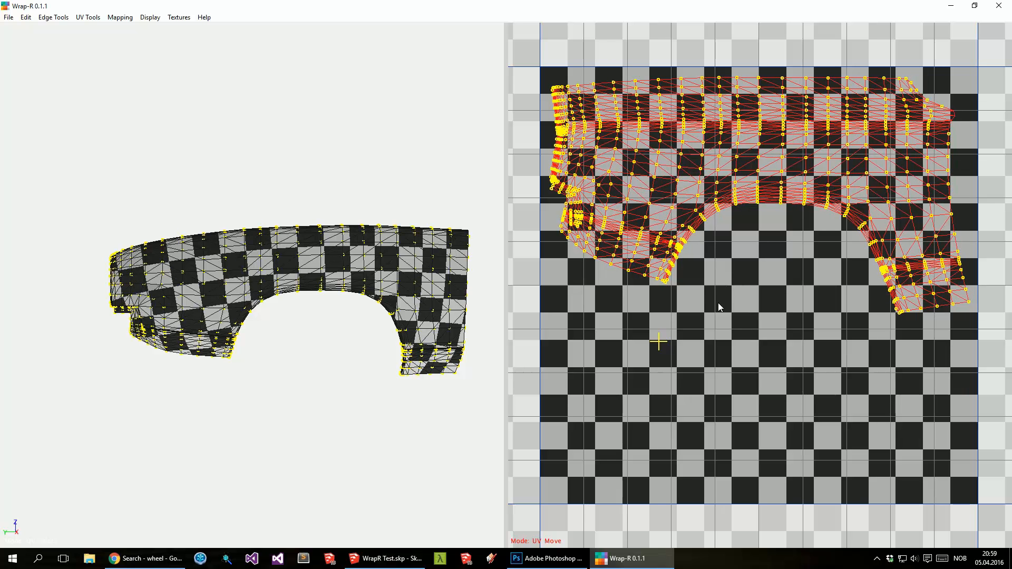
middle_click_drag(221, 238, 394, 247)
scroll(246, 255, "up", 3)
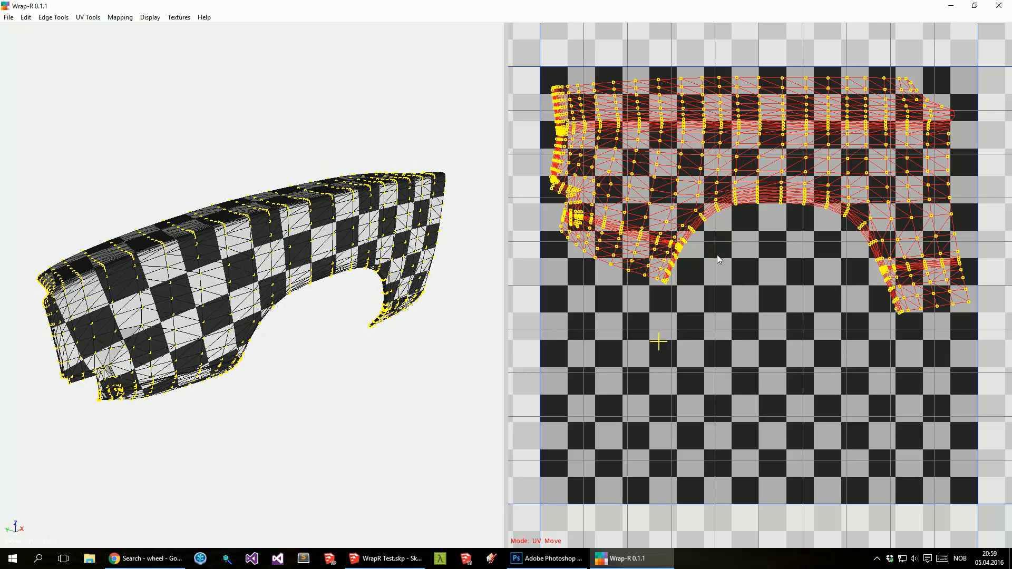
key("Tab")
Step: Export the fender's UV layout to Documents as FenderSubd.svg and save the mapping in Wrap-R
left_click(10, 20)
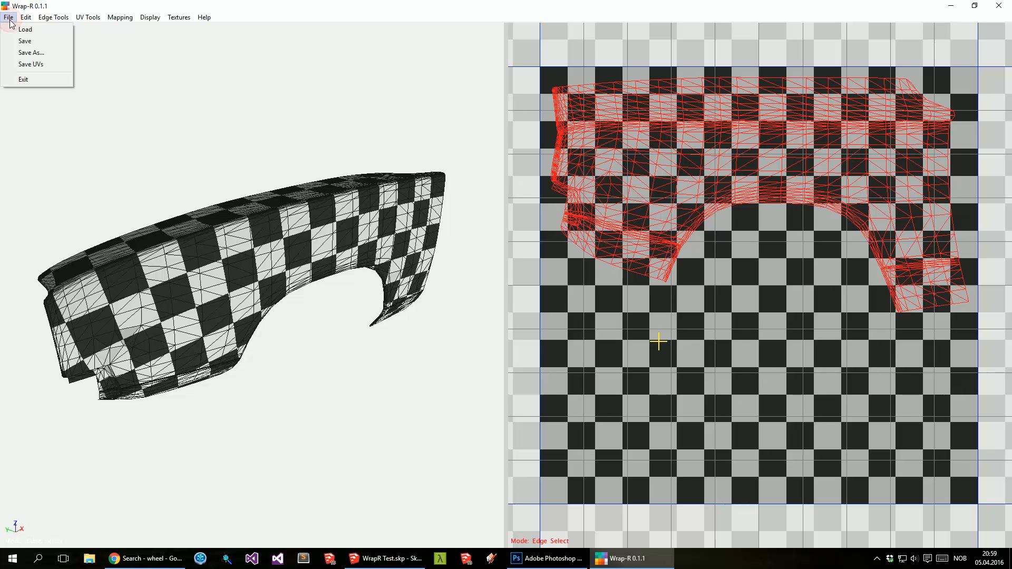
left_click(42, 65)
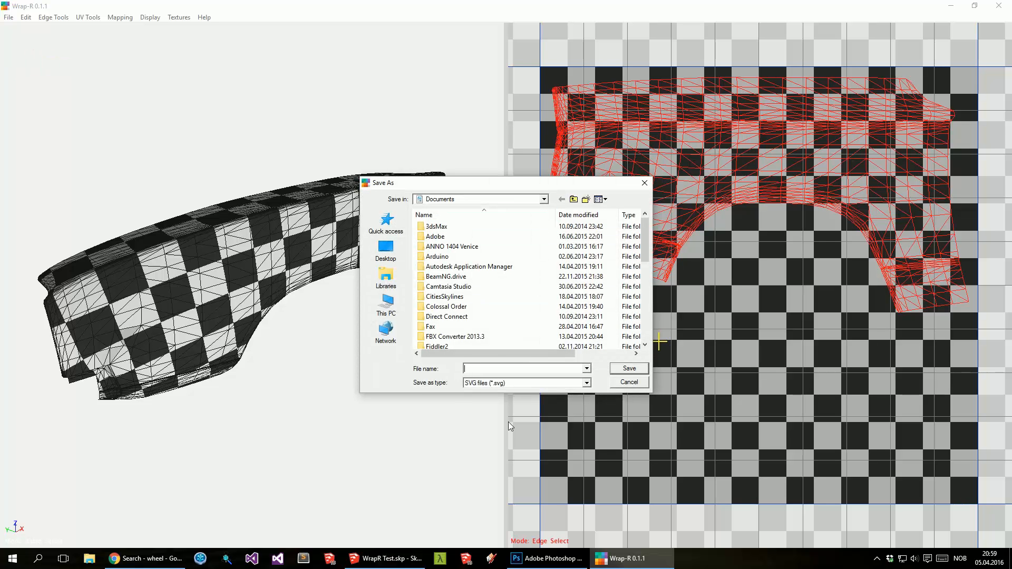
type("Fende")
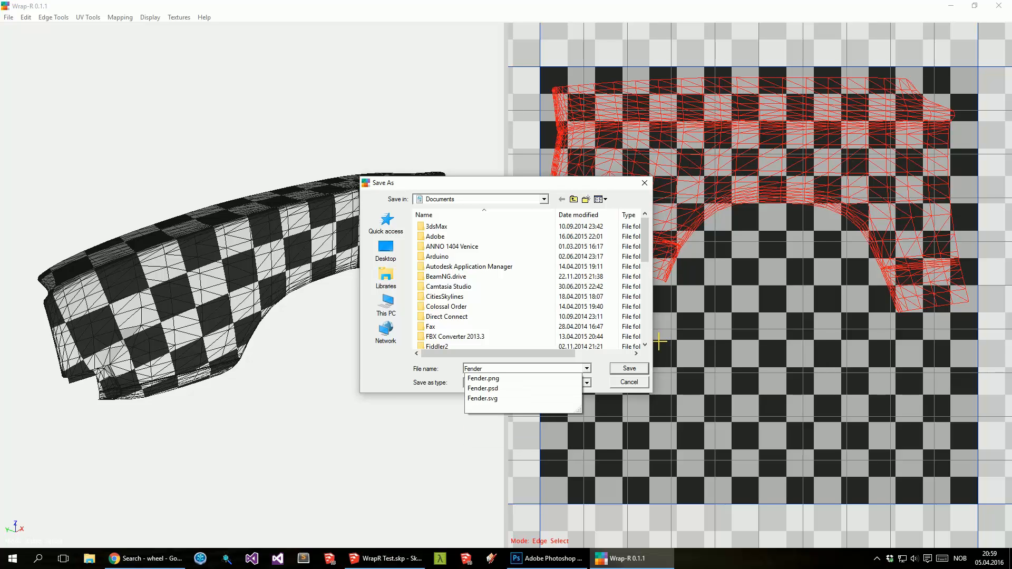
type("rSubd")
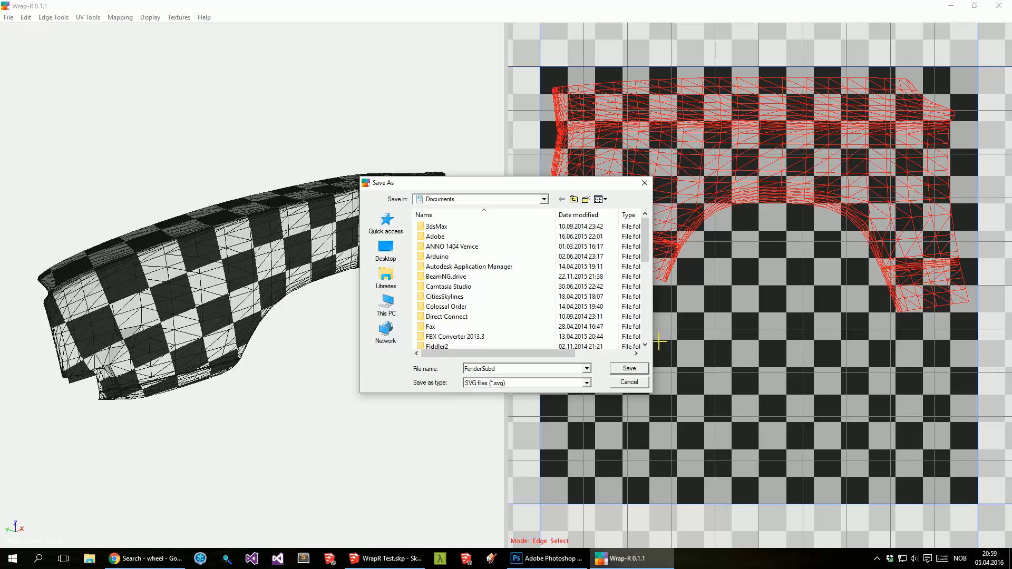
type(".svg")
left_click(634, 368)
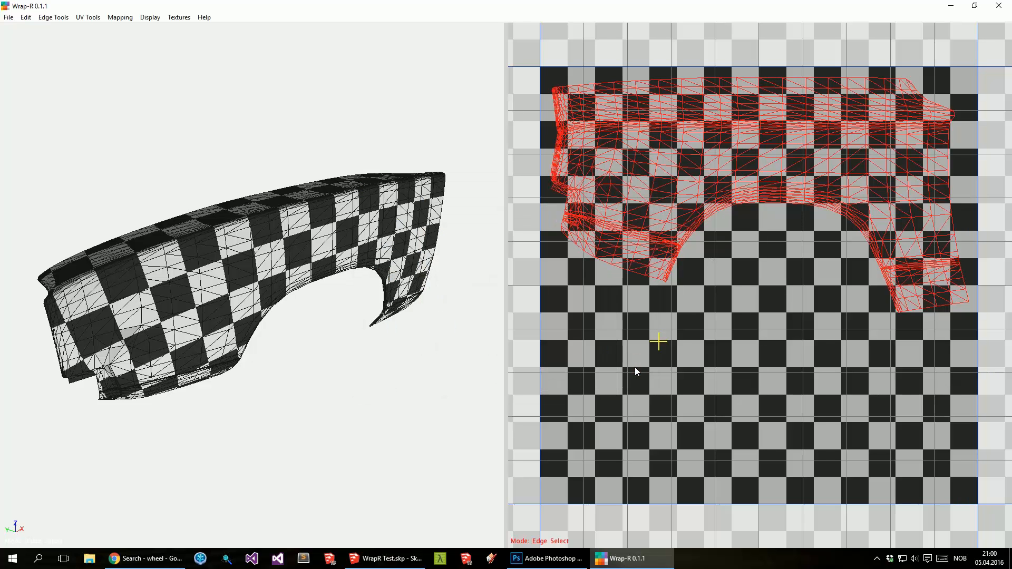
left_click(9, 20)
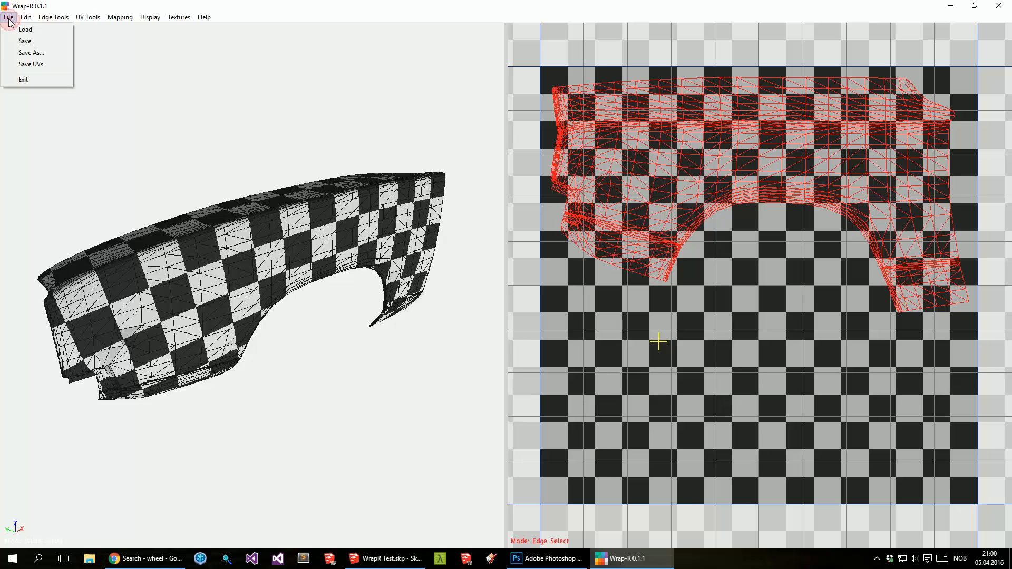
left_click(23, 42)
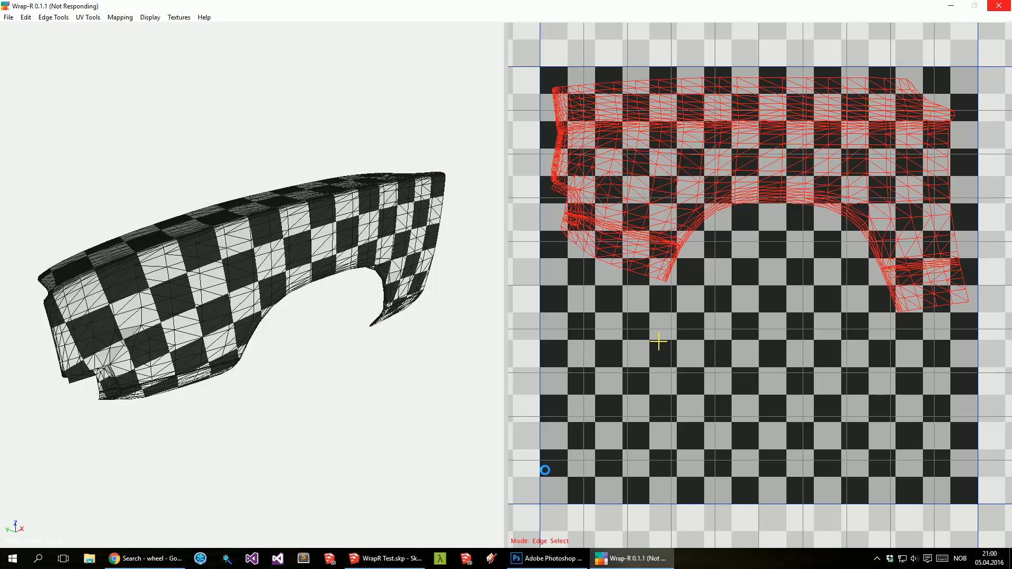
Step: Switch to Photoshop and create a 1024 x 1024 pixel document with a transparent background, with the Move tool active
left_click(545, 559)
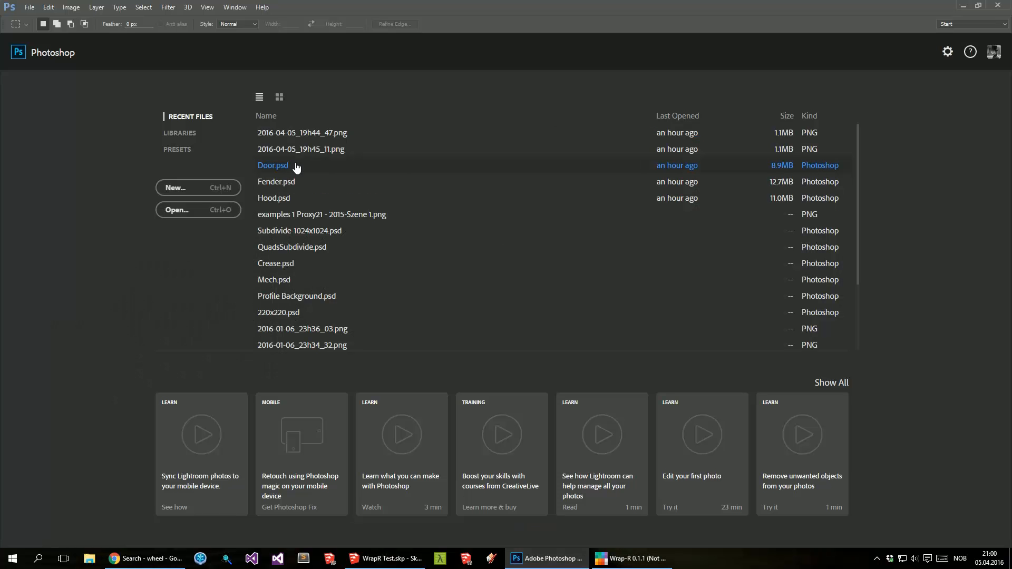
left_click(193, 191)
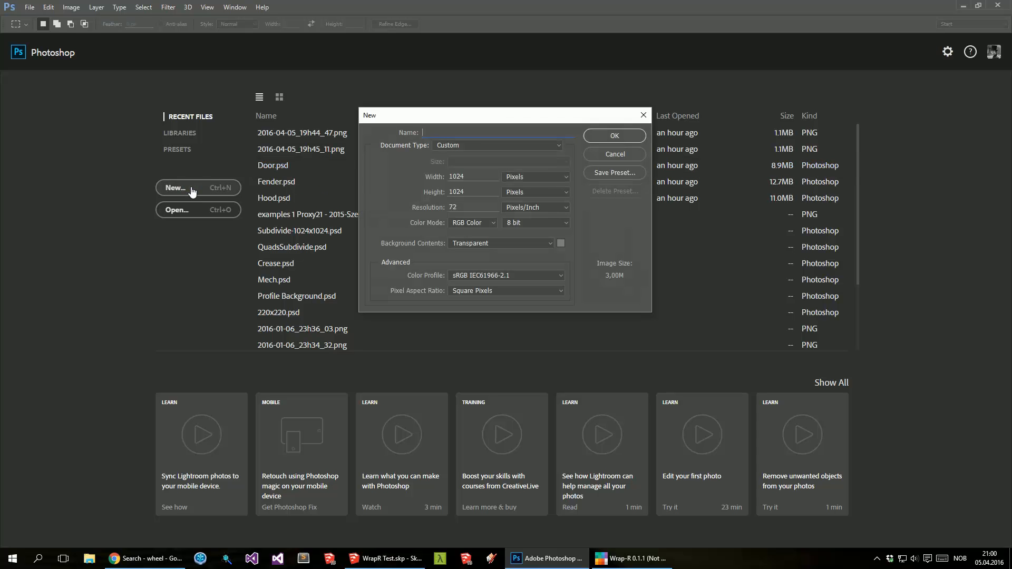
left_click(619, 138)
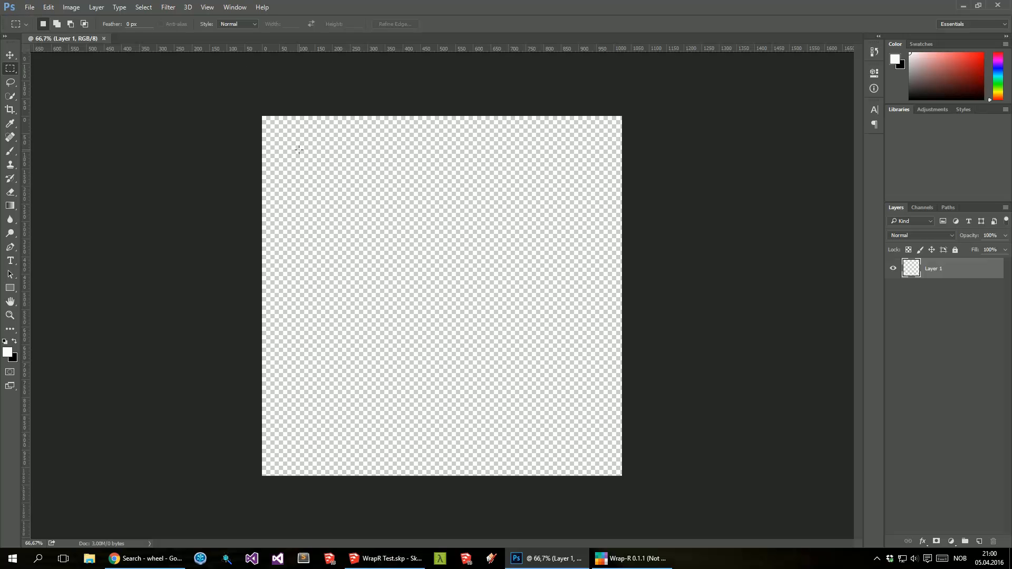
key("v")
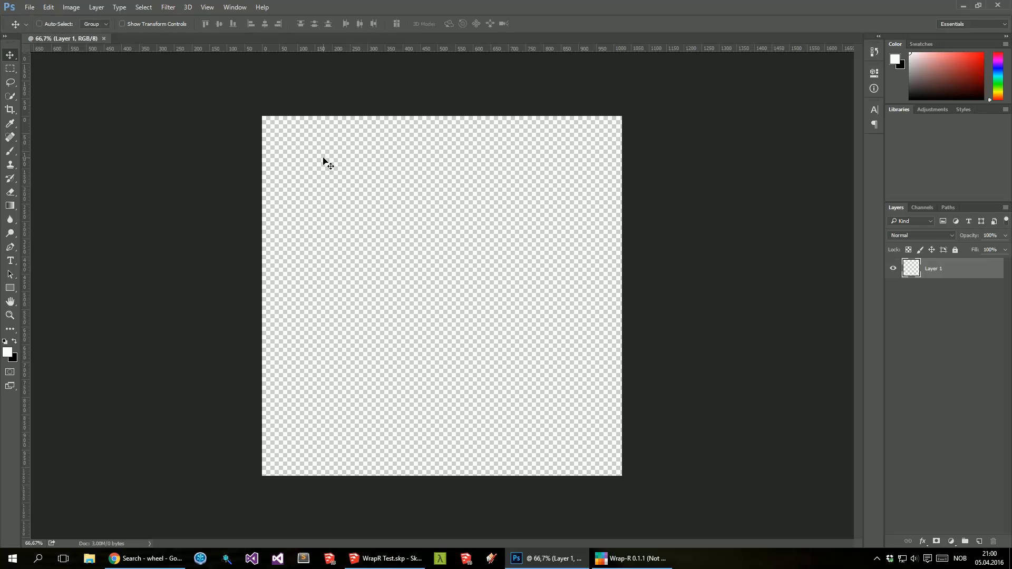
Step: Place FenderSubd.svg from Documents as a linked layer filling the canvas
left_click(30, 8)
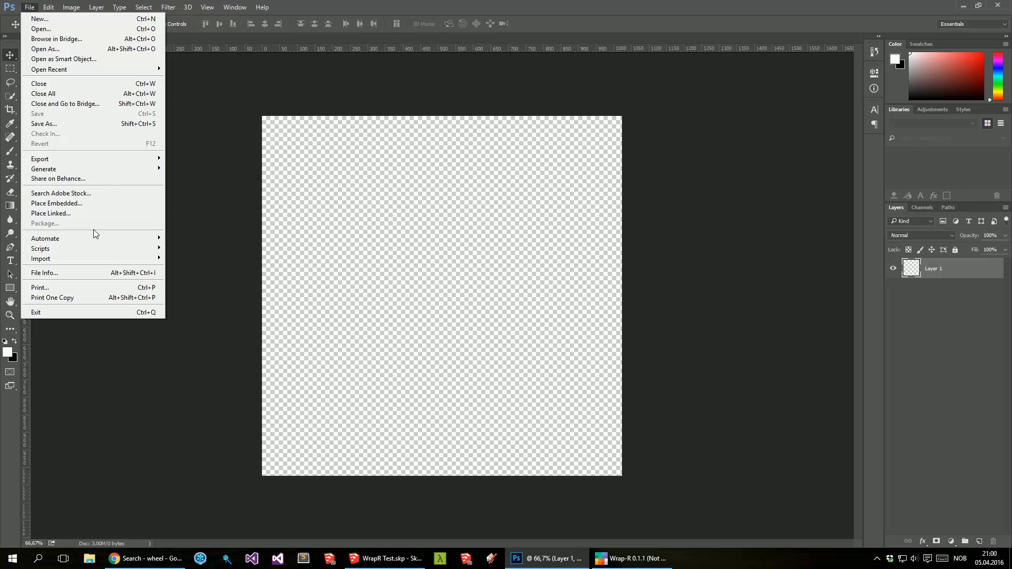
left_click(89, 214)
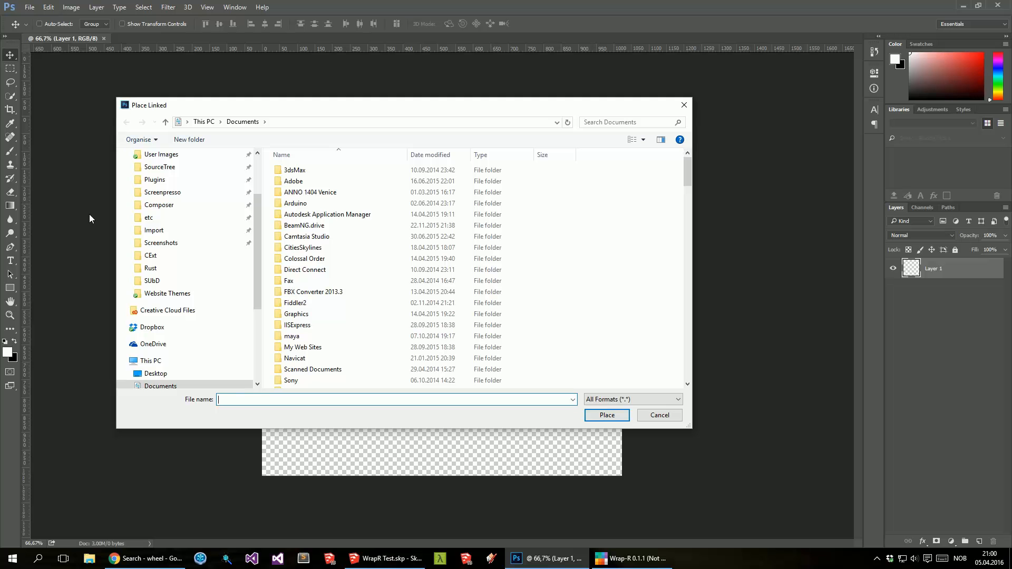
type("fender")
key("Down")
key("Down")
key("Down")
key("Down")
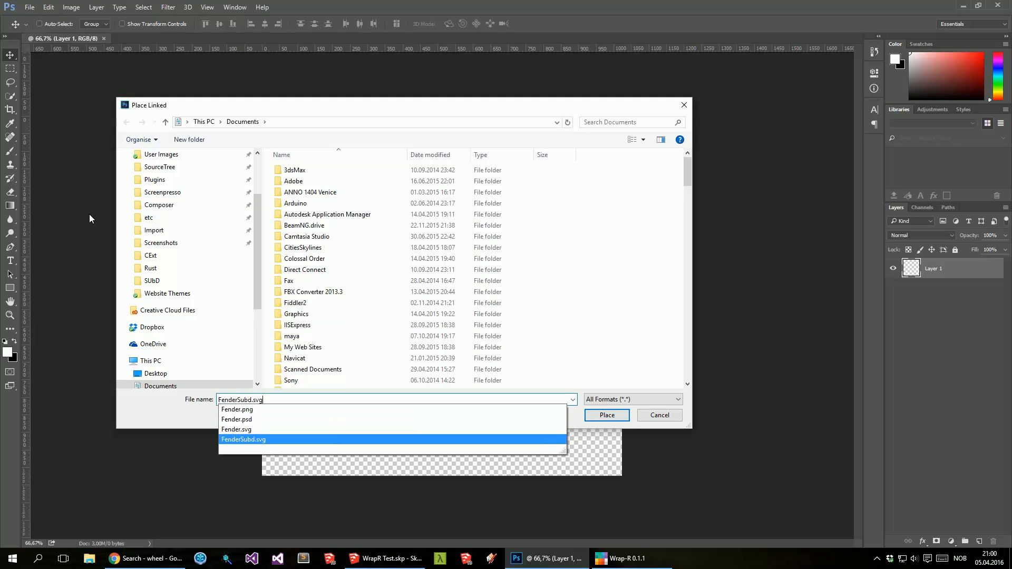
key("Return")
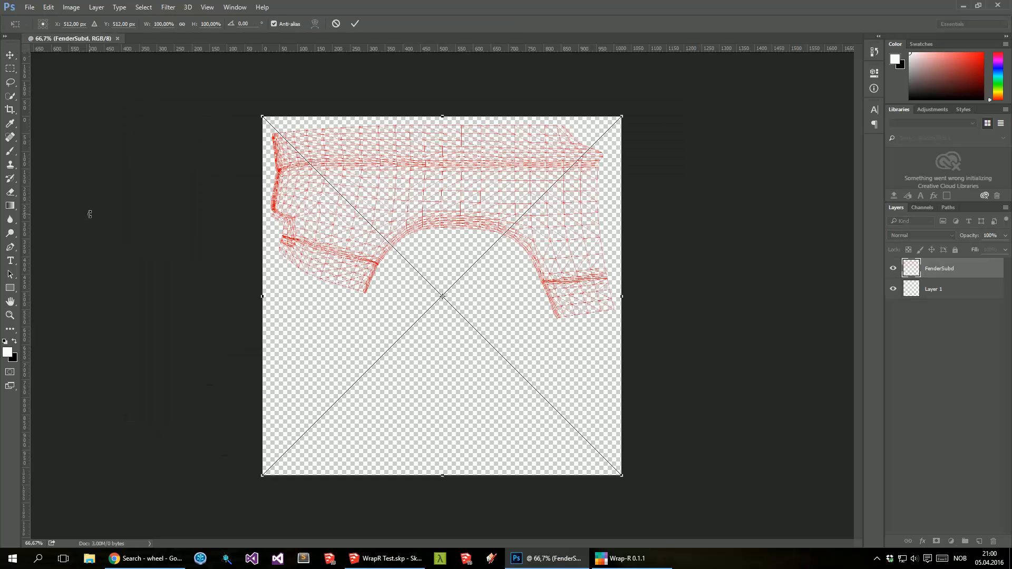
key("Return")
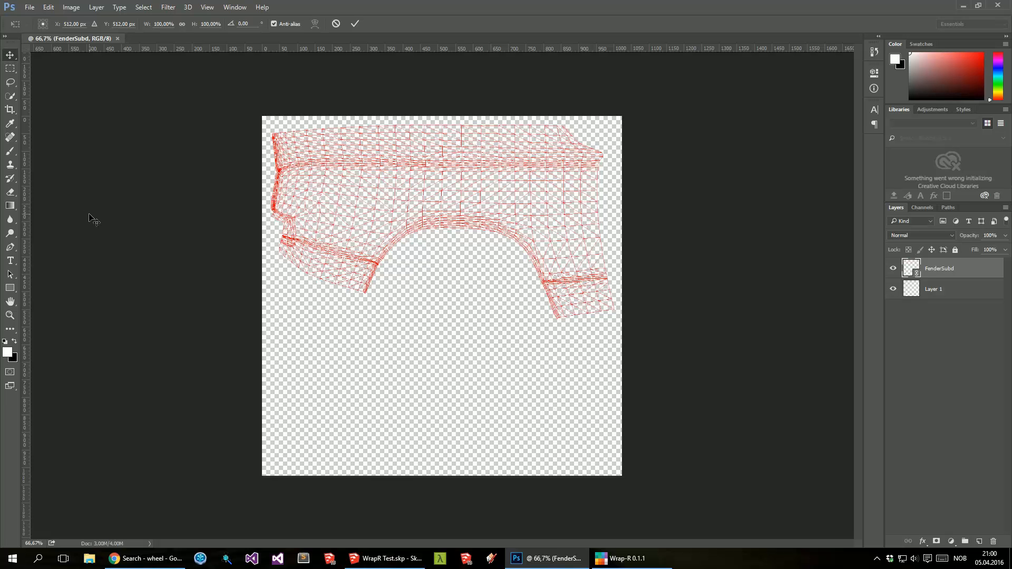
Step: Rename the placed UV layout layer as Guide
double_click(934, 269)
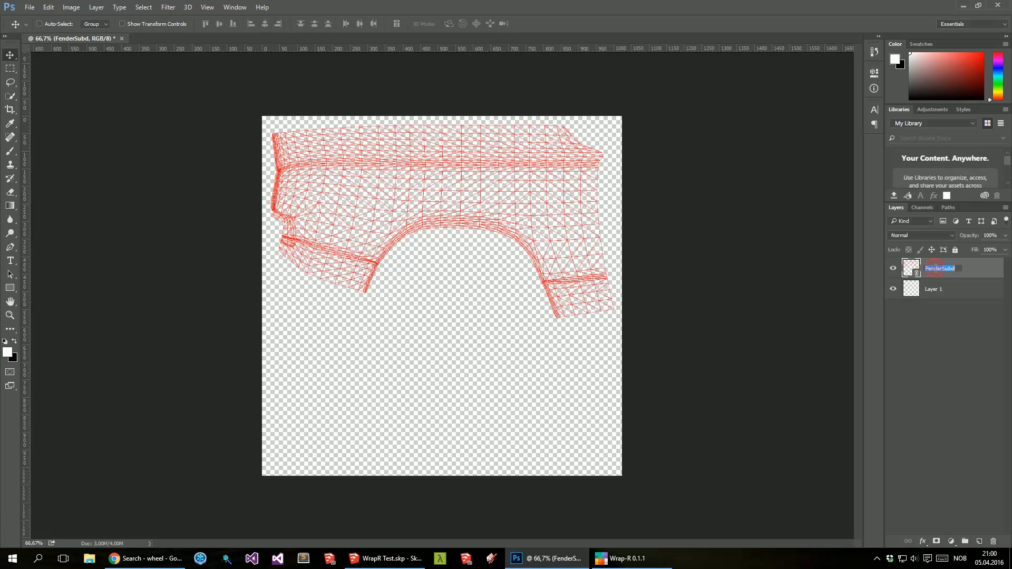
type("Guide")
key("Return")
Step: Create a layer group named Paint below the Guide layer and delete the empty Layer 1
left_click(933, 289)
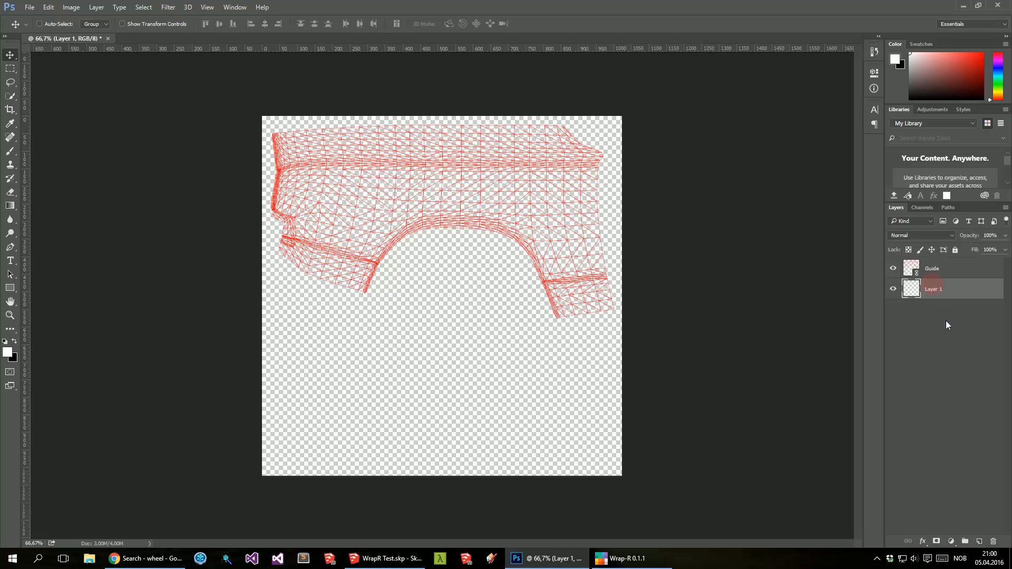
left_click(965, 541)
double_click(937, 286)
type("Paint")
key("Return")
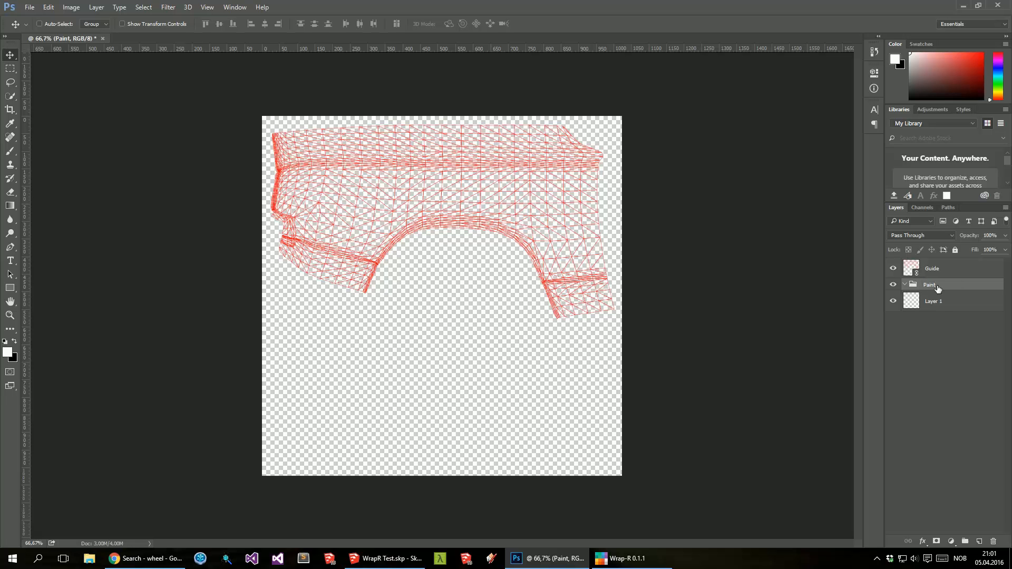
left_click_drag(933, 301, 994, 541)
Step: Bring up the Rust texture folder, switch to Chrome to look at the textures.com results and close the downloads bar
left_click_drag(1011, 159, 848, 221)
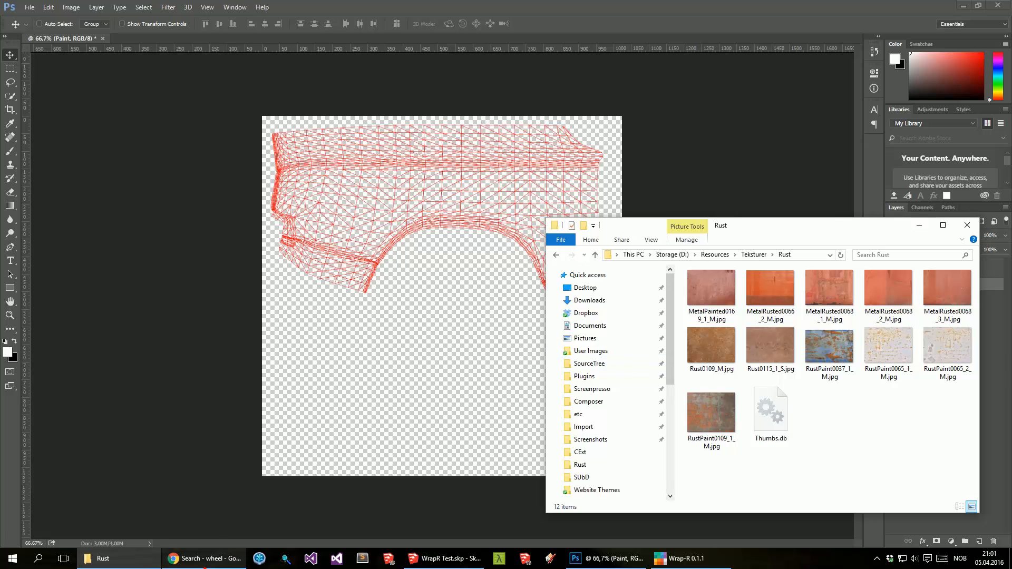
left_click(208, 558)
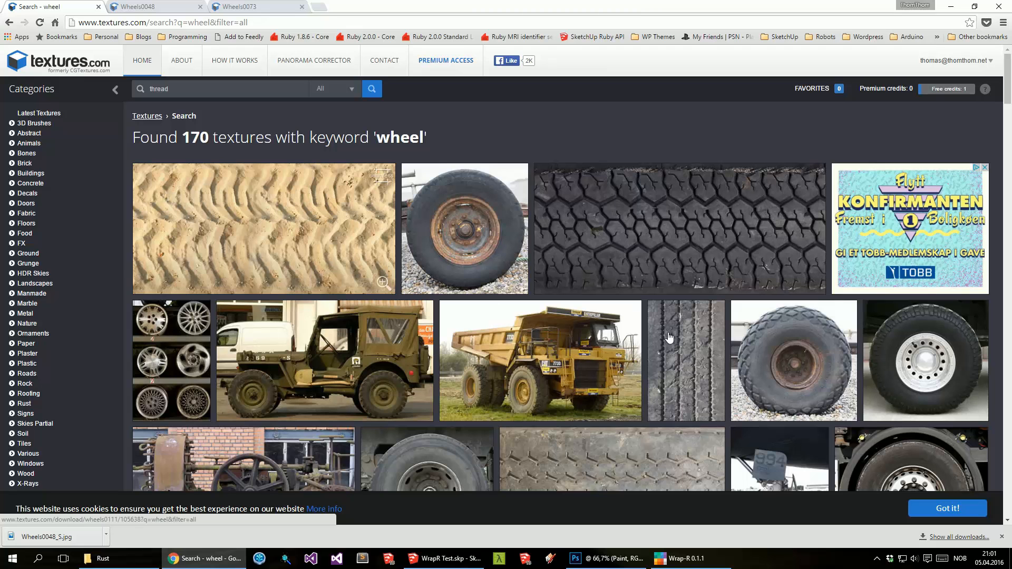
left_click(1002, 537)
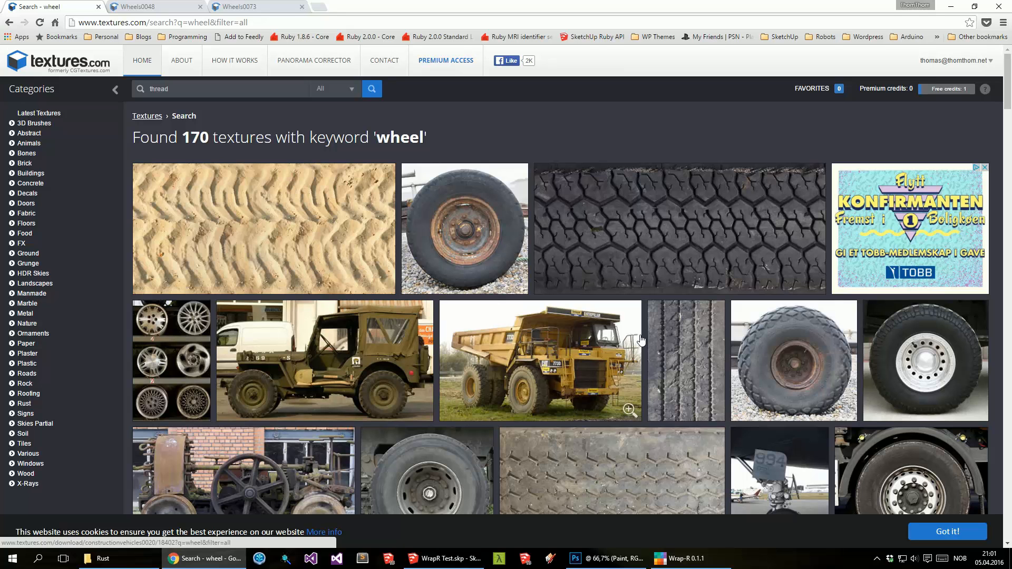
mouse_move(204, 566)
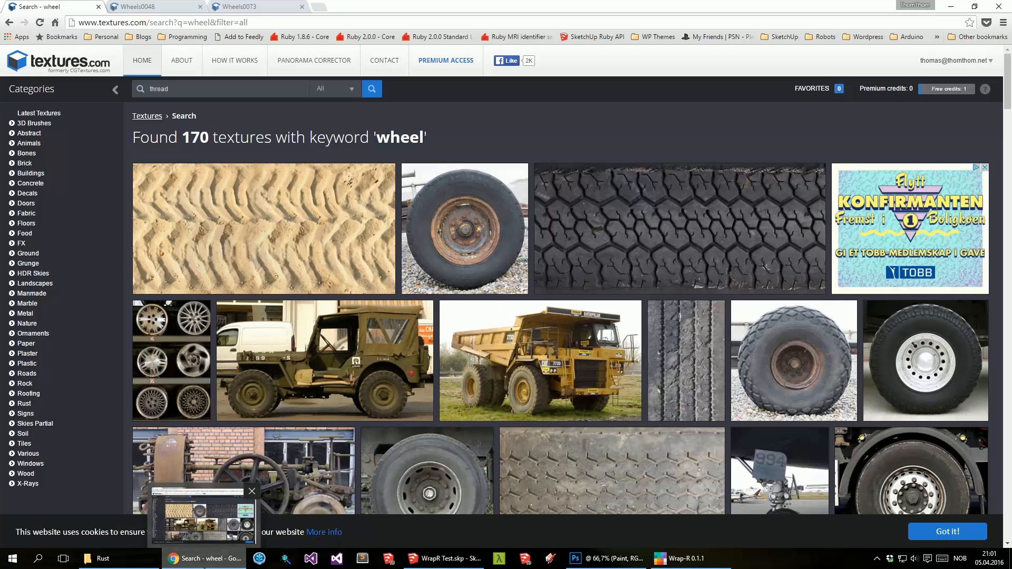
Step: Place RustPaint0037_1_M.jpg from the Rust folder against the canvas's upper edge, with its layer inside the Paint group
scroll(361, 244, "down", 6)
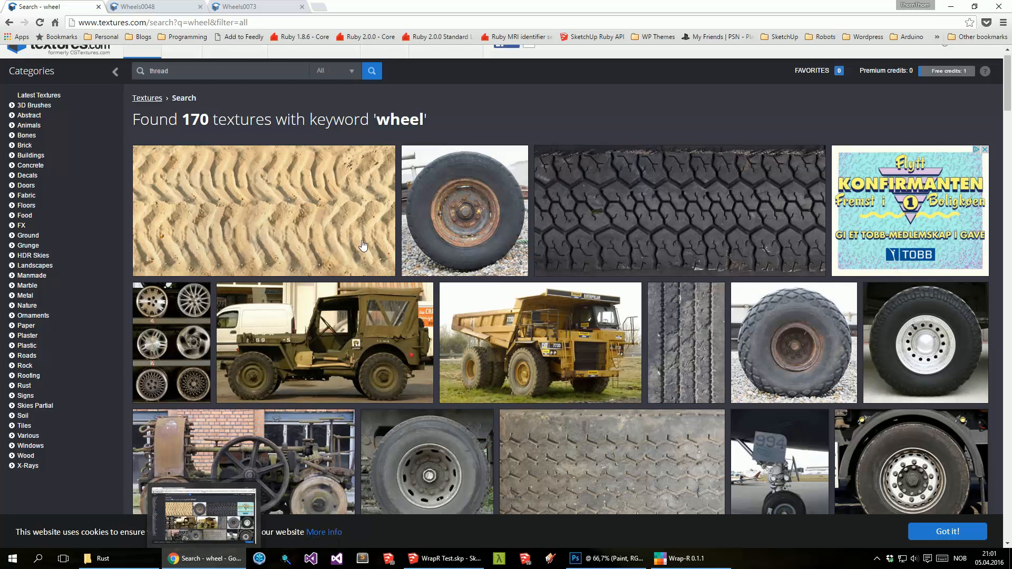
left_click(194, 560)
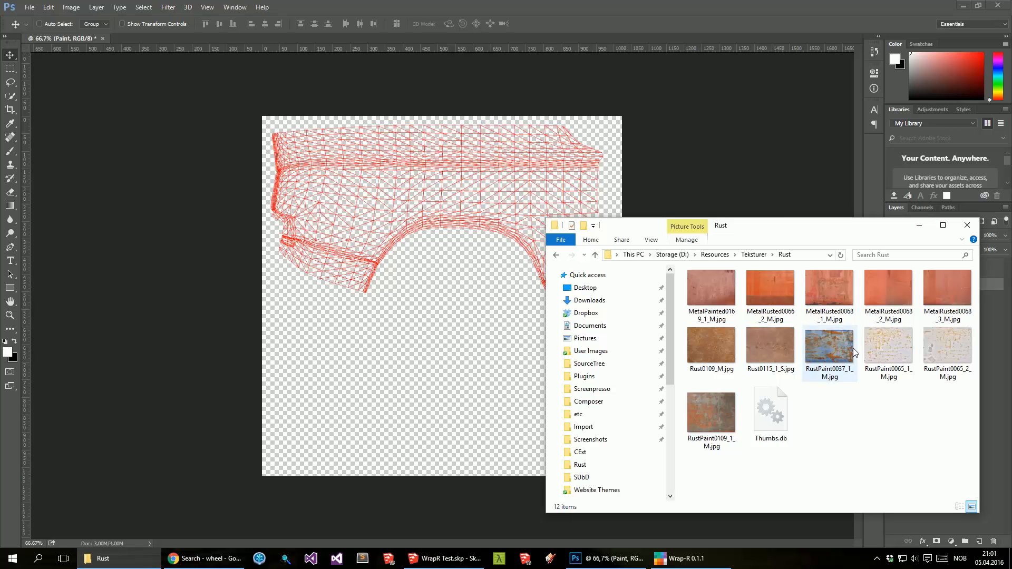
left_click_drag(842, 354, 375, 170)
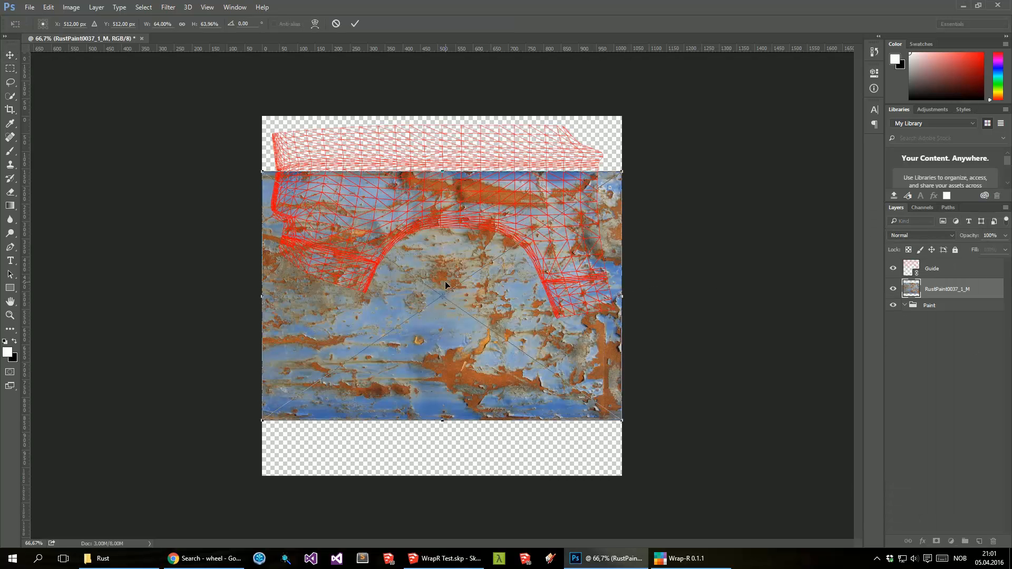
key("Return")
left_click_drag(444, 301, 446, 250)
mouse_move(949, 296)
left_mouse_down()
mouse_move(943, 312)
mouse_move(922, 287)
left_mouse_up()
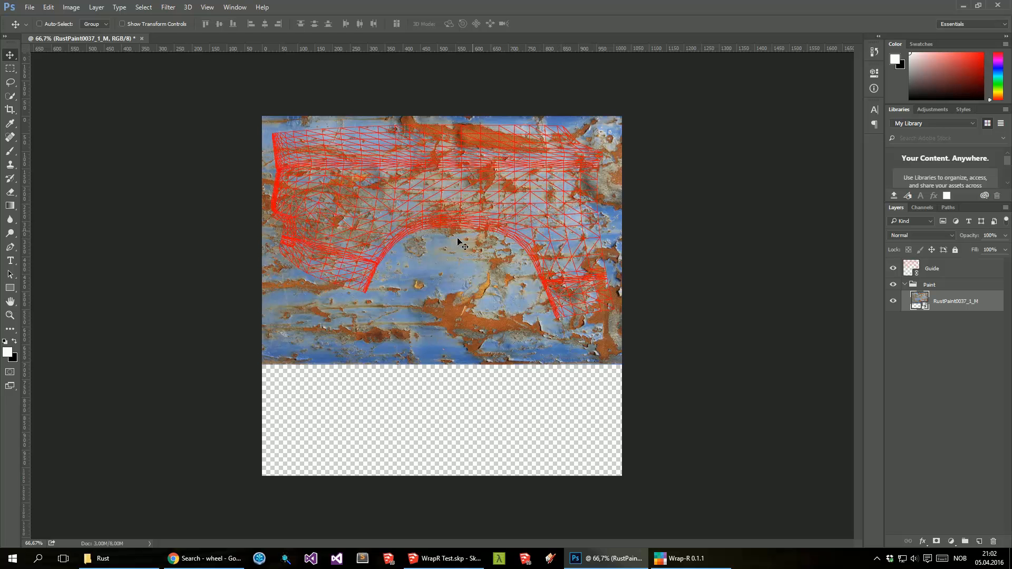
Step: Place Rust0109_M.jpg from the Rust folder above the blue paint layer, moved up to the canvas's upper edge
left_click(103, 558)
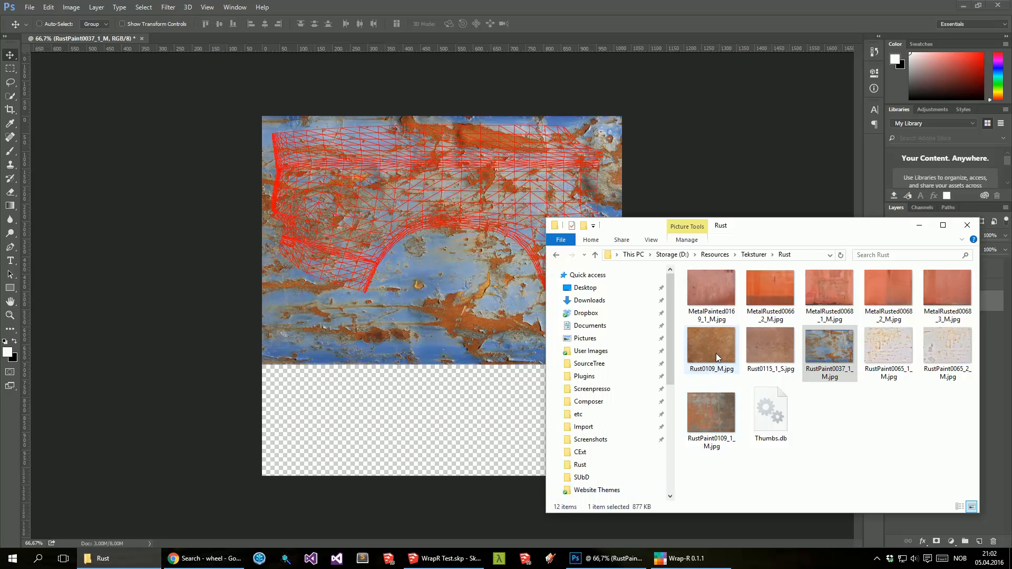
left_click_drag(717, 346, 378, 289)
left_click_drag(475, 308, 474, 260)
key("Return")
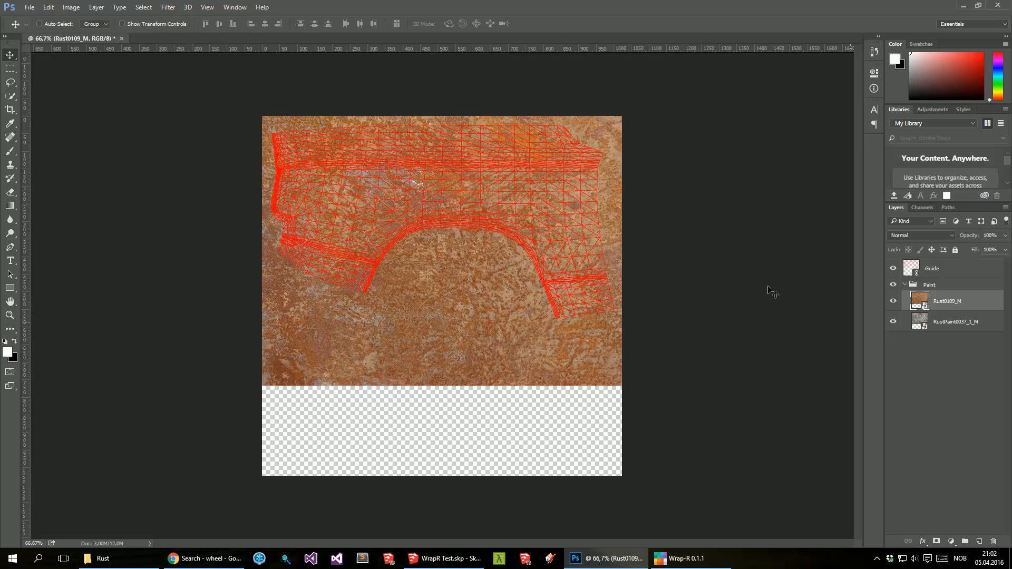
Step: Add a layer mask that hides all of the Rust0109_M layer
left_click(97, 8)
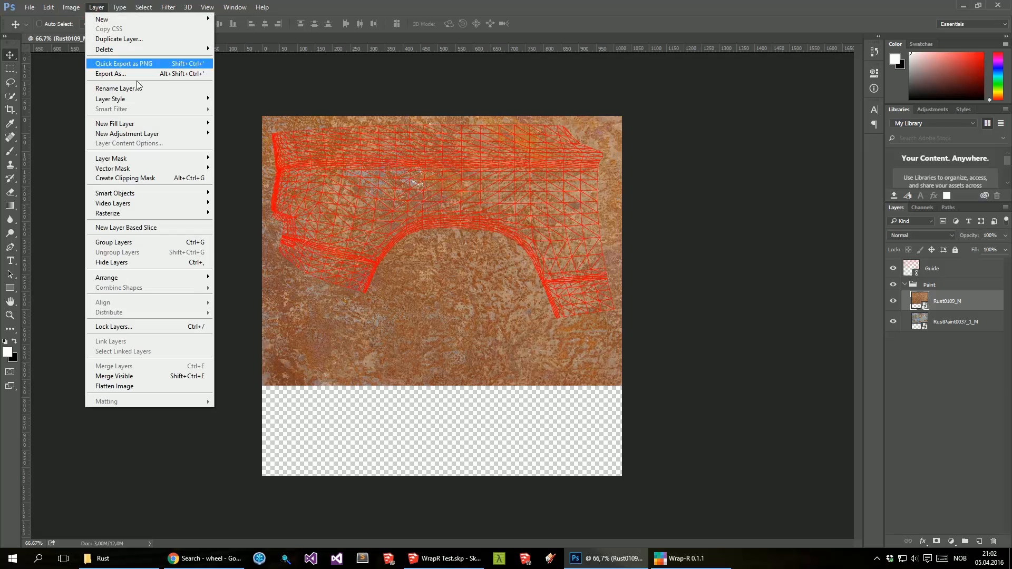
mouse_move(153, 159)
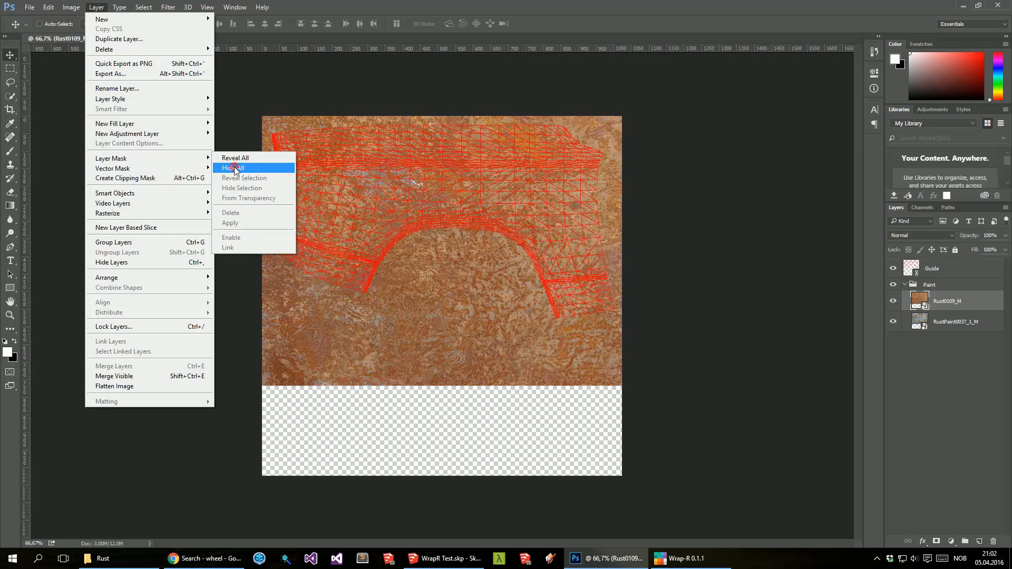
left_click(236, 168)
left_click(945, 304)
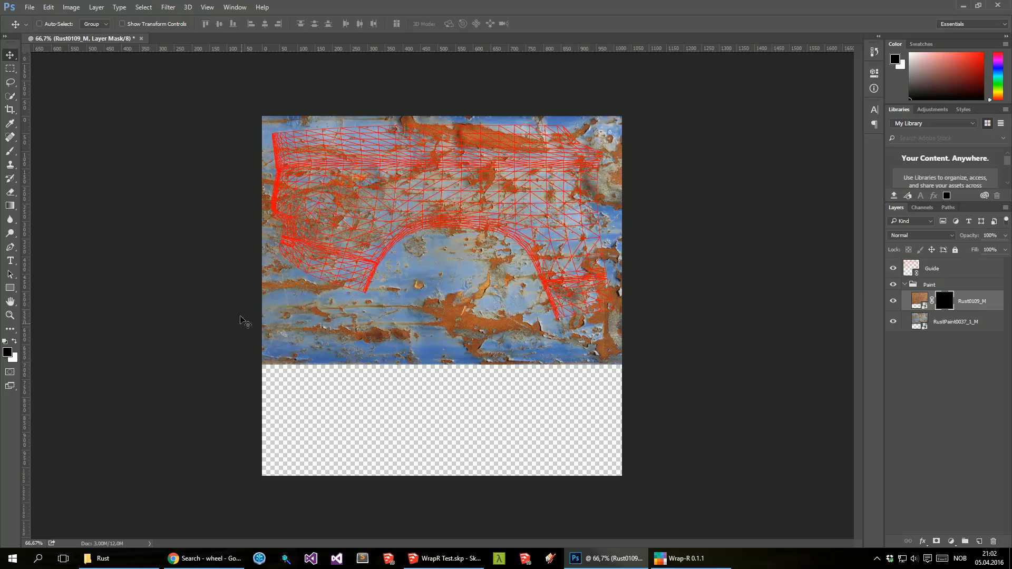
Step: Set up the Brush tool with a soft tip of 174 px
key("b")
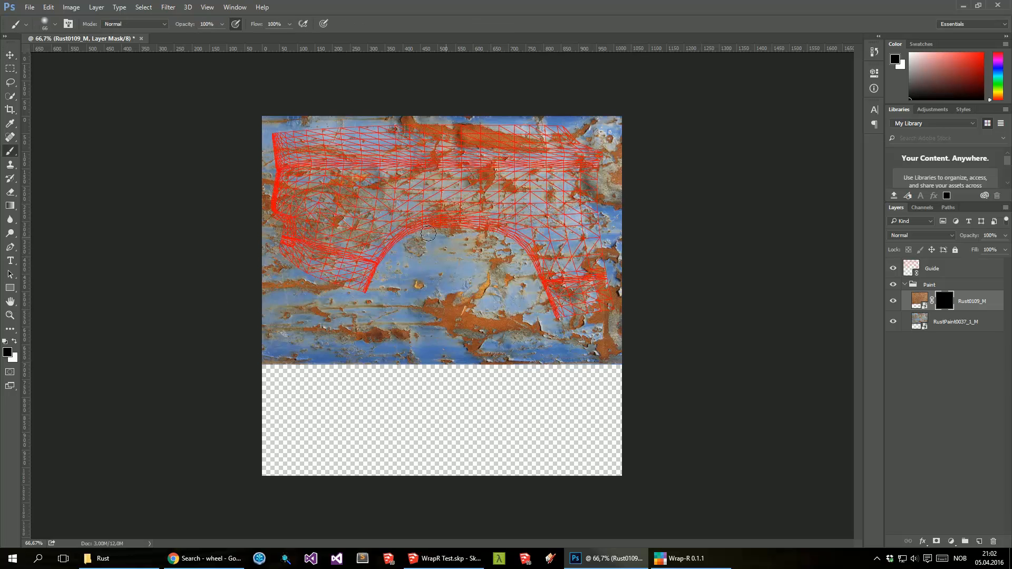
left_click(54, 24)
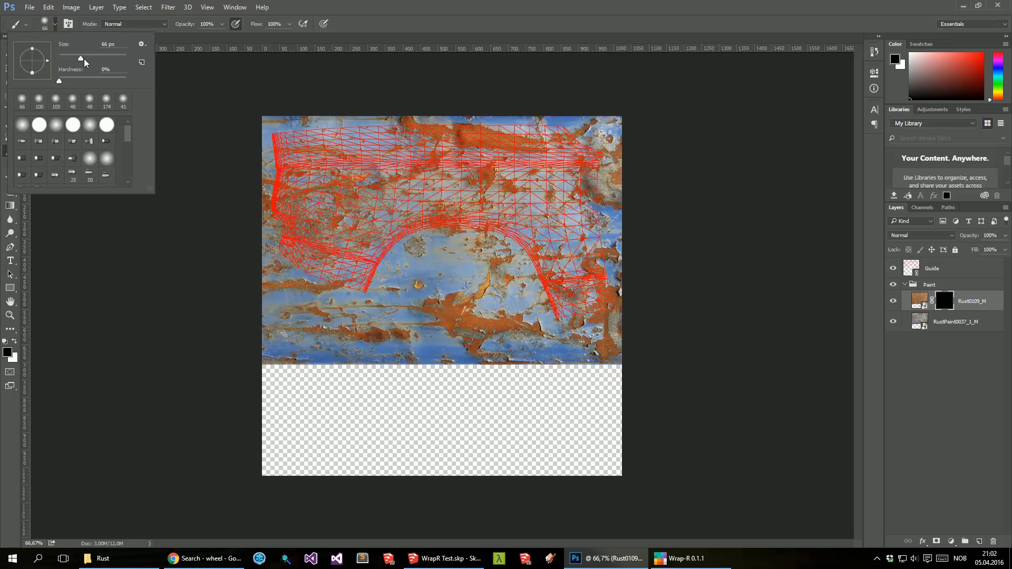
left_click(93, 57)
left_click(105, 58)
Step: Paint white on the Rust0109_M mask to reveal rust along the wheel arch and the fender's lower edges
left_click(945, 299)
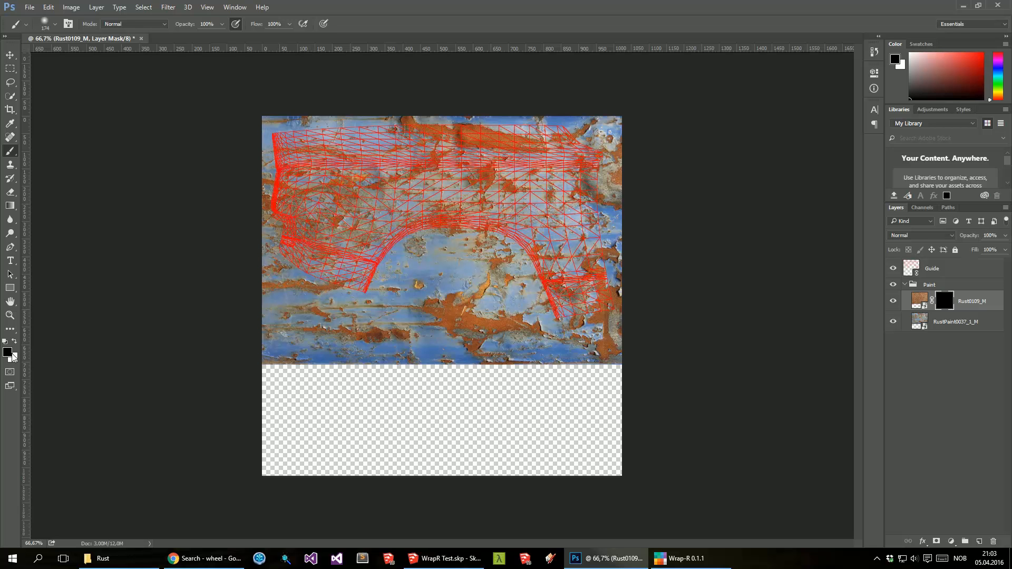
key("x")
mouse_move(360, 274)
left_mouse_down()
mouse_move(375, 290)
mouse_move(411, 240)
mouse_move(350, 264)
mouse_move(356, 295)
mouse_move(427, 226)
mouse_move(488, 224)
mouse_move(520, 232)
mouse_move(559, 295)
mouse_move(533, 311)
mouse_move(445, 227)
mouse_move(418, 263)
mouse_move(446, 238)
mouse_move(372, 239)
left_mouse_up()
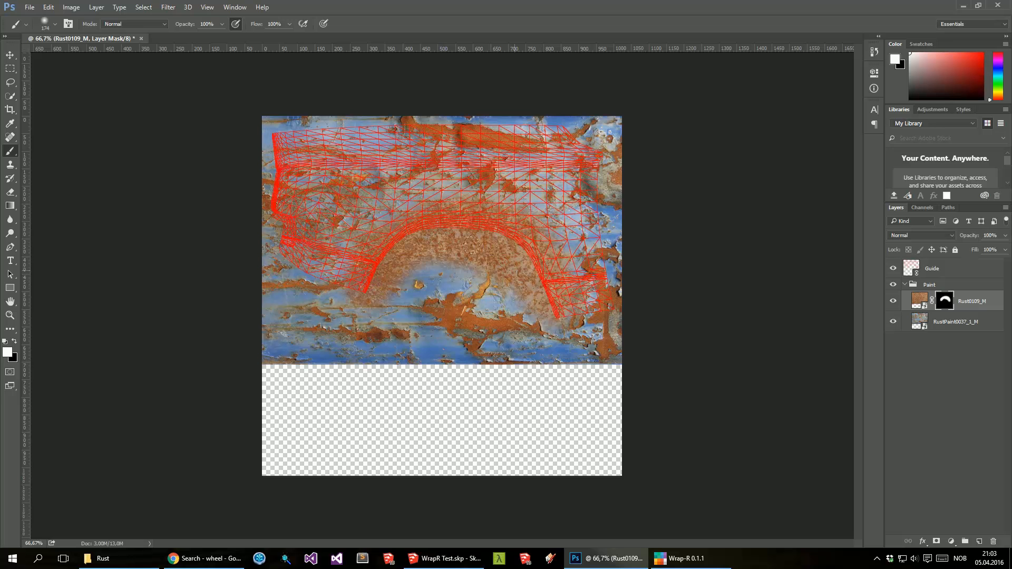
mouse_move(271, 243)
left_mouse_down()
mouse_move(332, 276)
mouse_move(271, 253)
left_mouse_up()
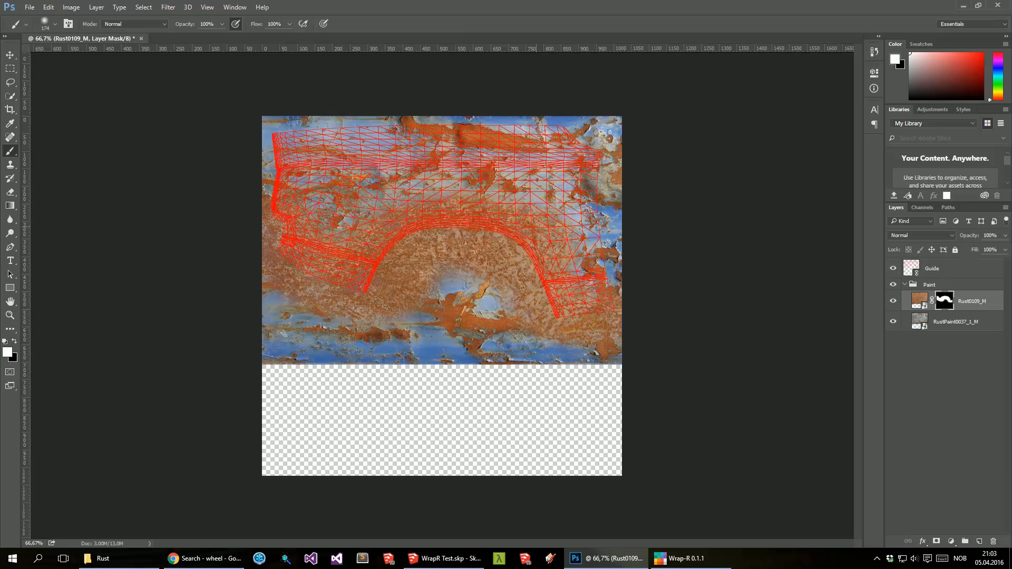
key("x")
key("x")
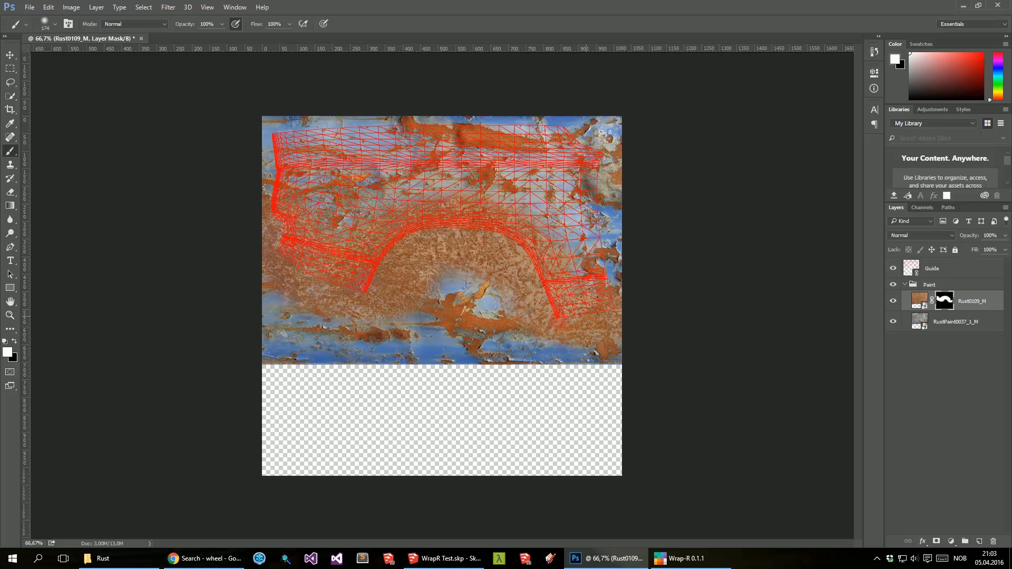
key("v")
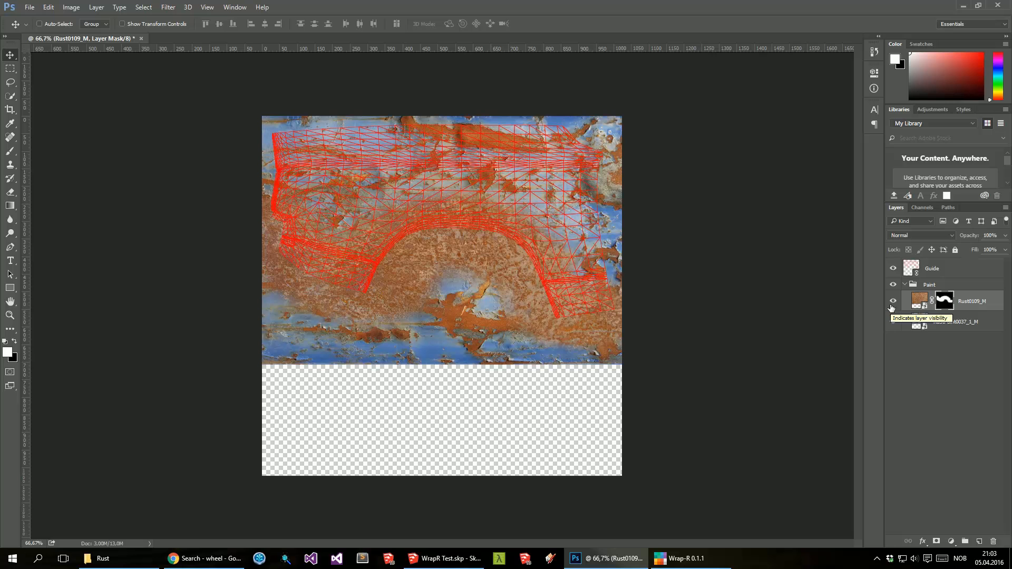
left_click(951, 541)
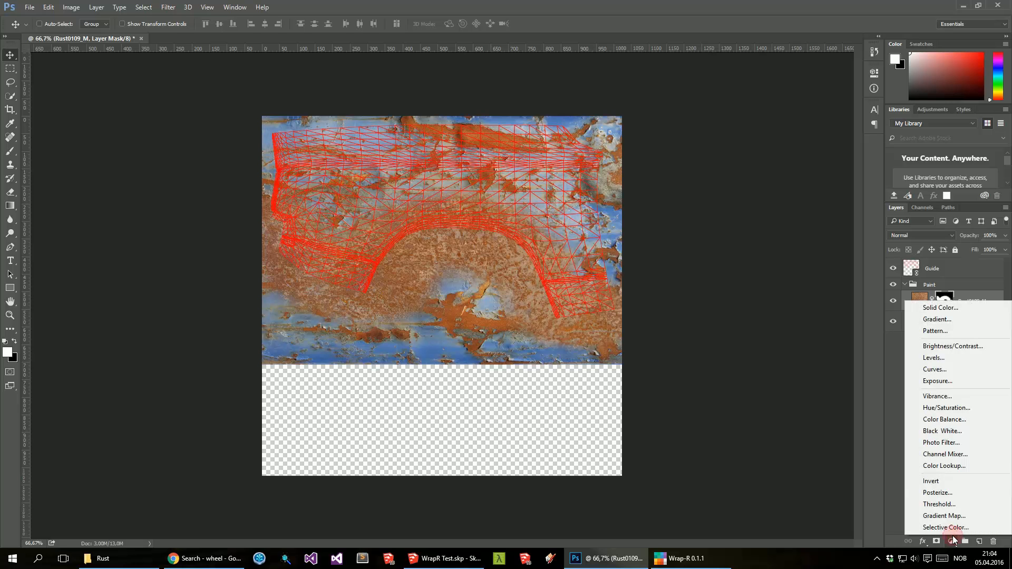
left_click(947, 311)
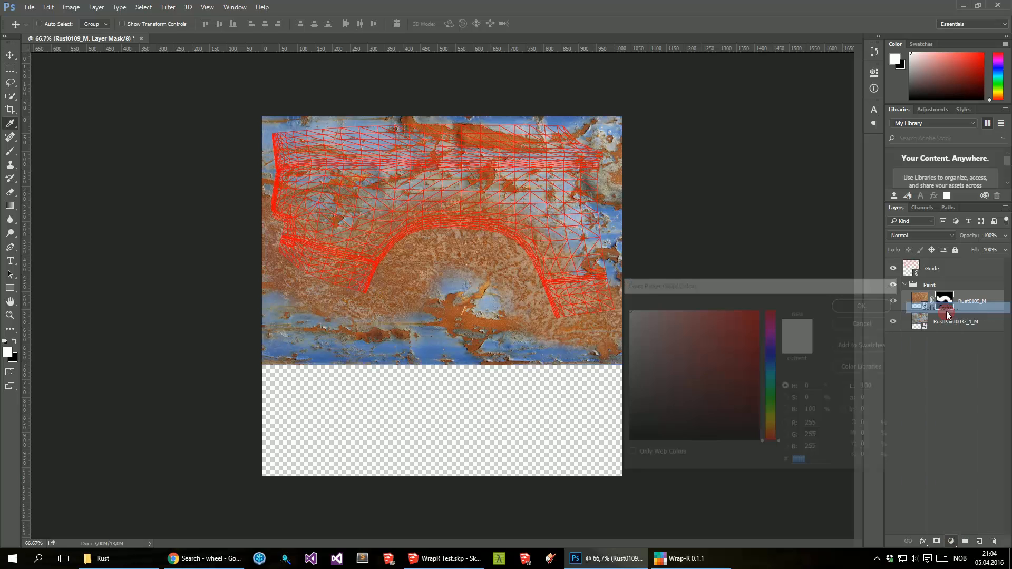
left_click(875, 322)
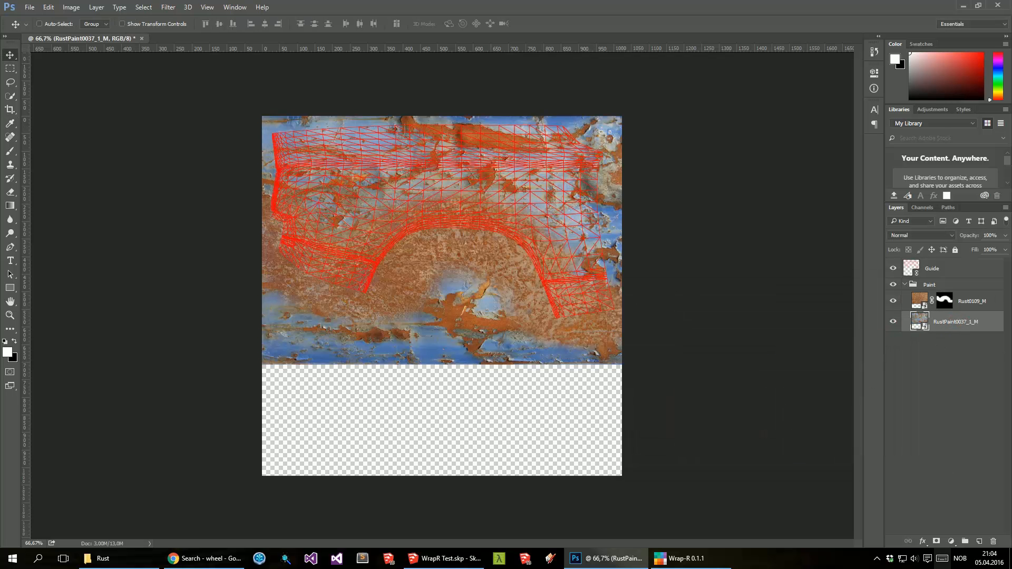
Step: Add a solid color fill layer in brown #a4806b sampled from the rust, placed beneath RustPaint0037_1_M in the Paint group
left_click(951, 541)
left_click(947, 320)
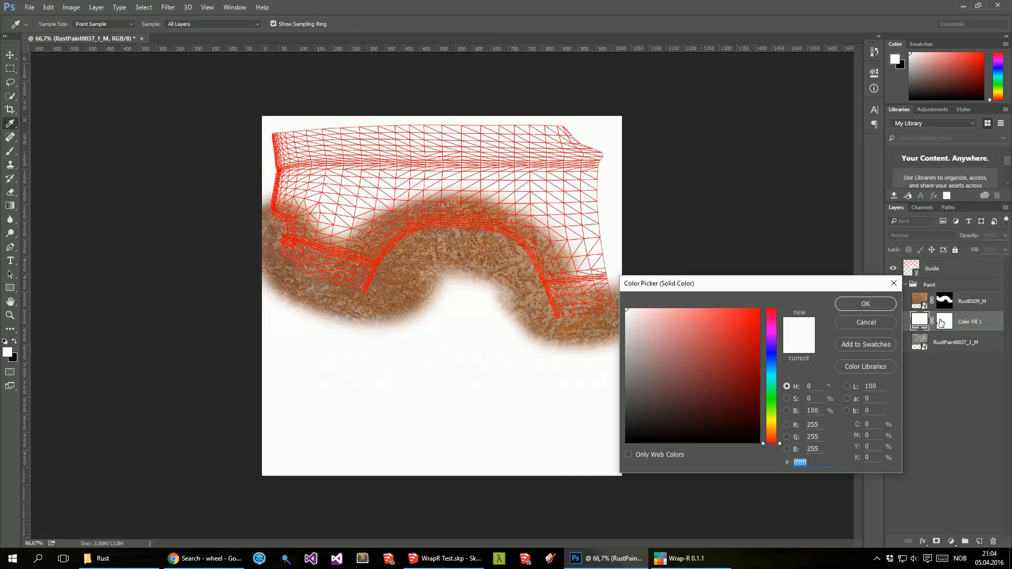
left_click(578, 339)
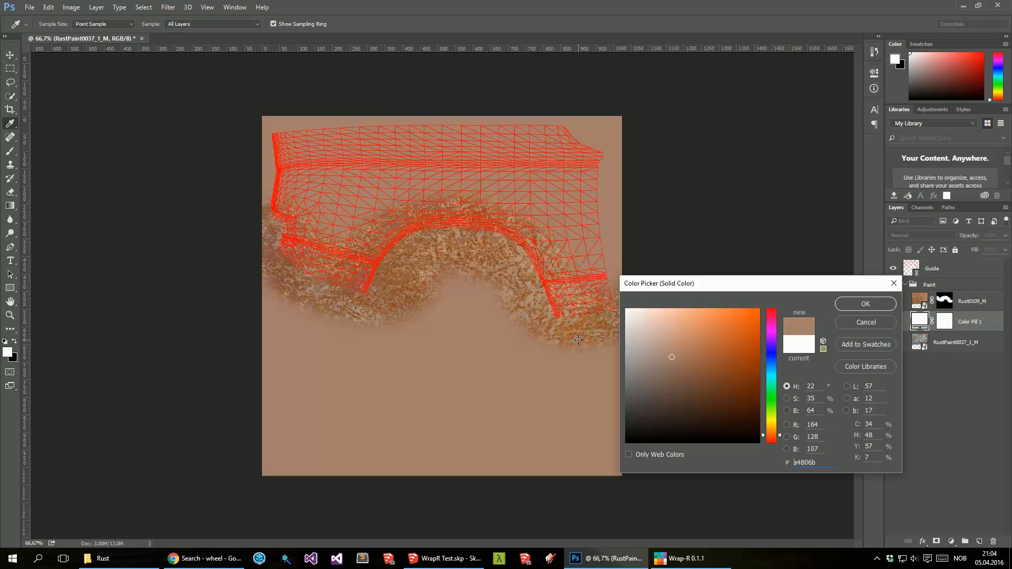
left_click(865, 305)
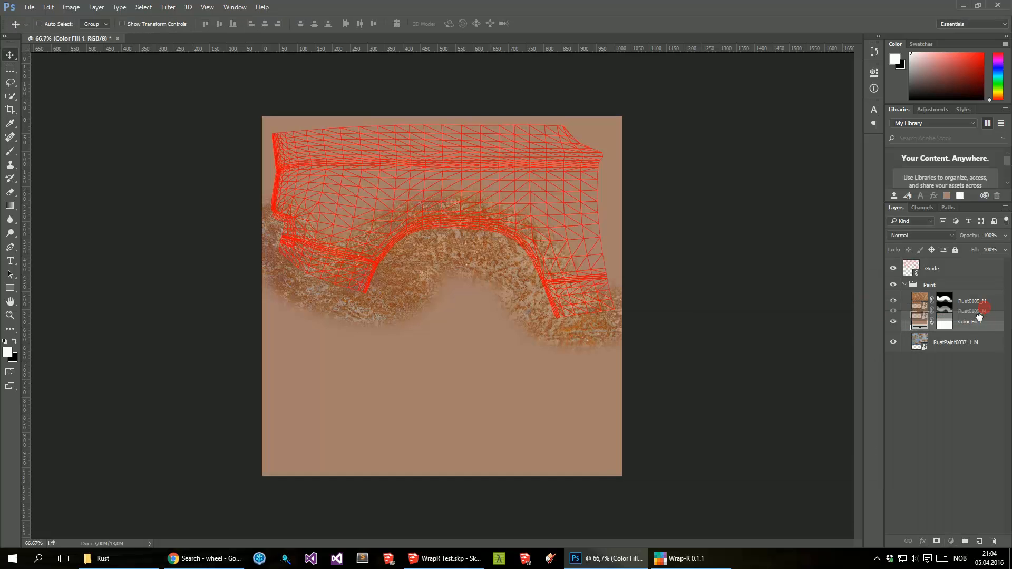
mouse_move(979, 305)
left_mouse_down()
mouse_move(958, 353)
mouse_move(927, 342)
mouse_move(931, 285)
mouse_move(928, 355)
left_mouse_up()
Step: Change the fill layer's color to blue #5677af, sampled from the paint texture
double_click(920, 343)
left_click(465, 359)
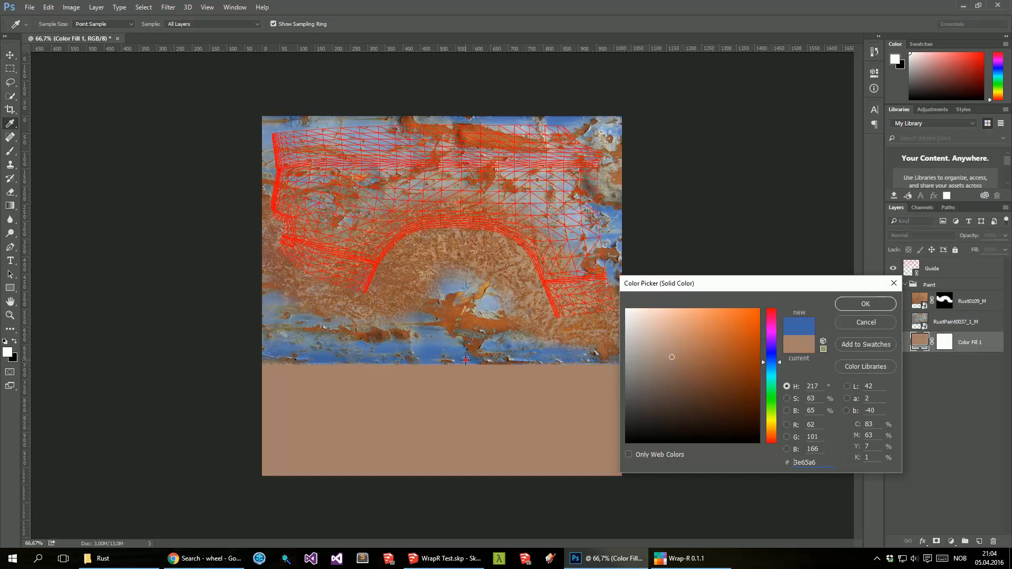
left_click(451, 351)
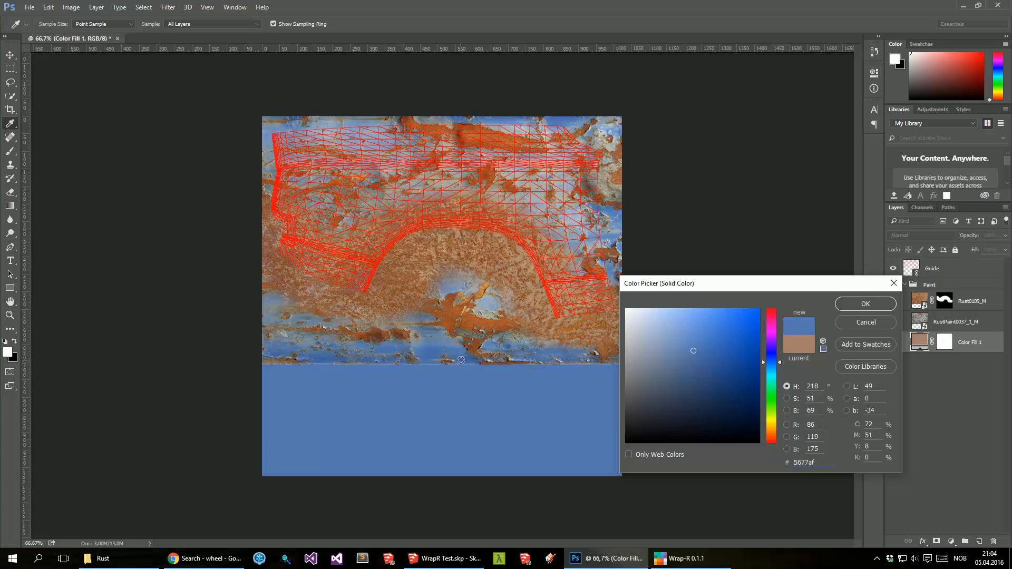
left_click(865, 304)
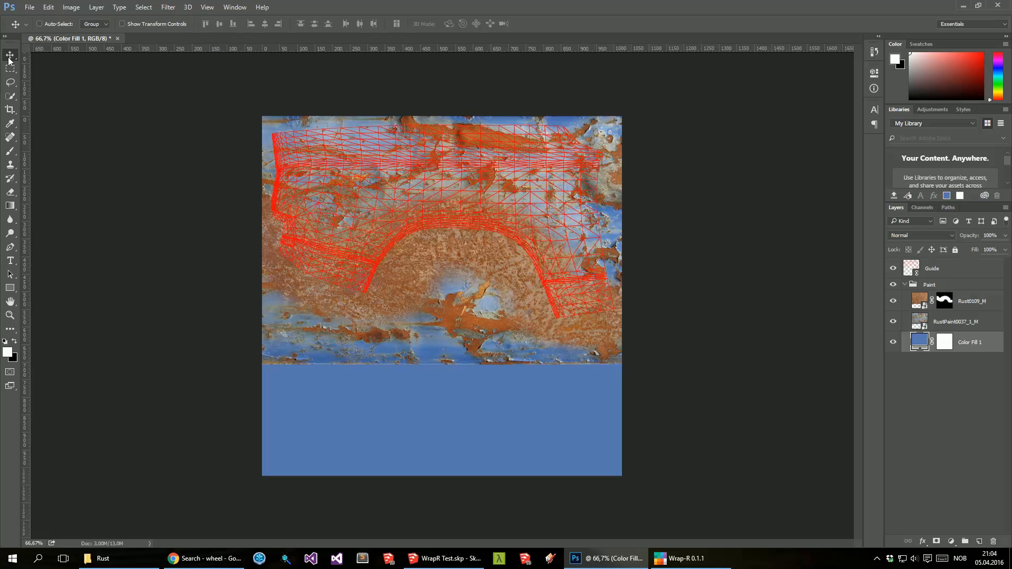
Step: Hide the Guide layer and save the document in Documents as FenderSubd.PSD with Maximize Compatibility on
left_click(892, 270)
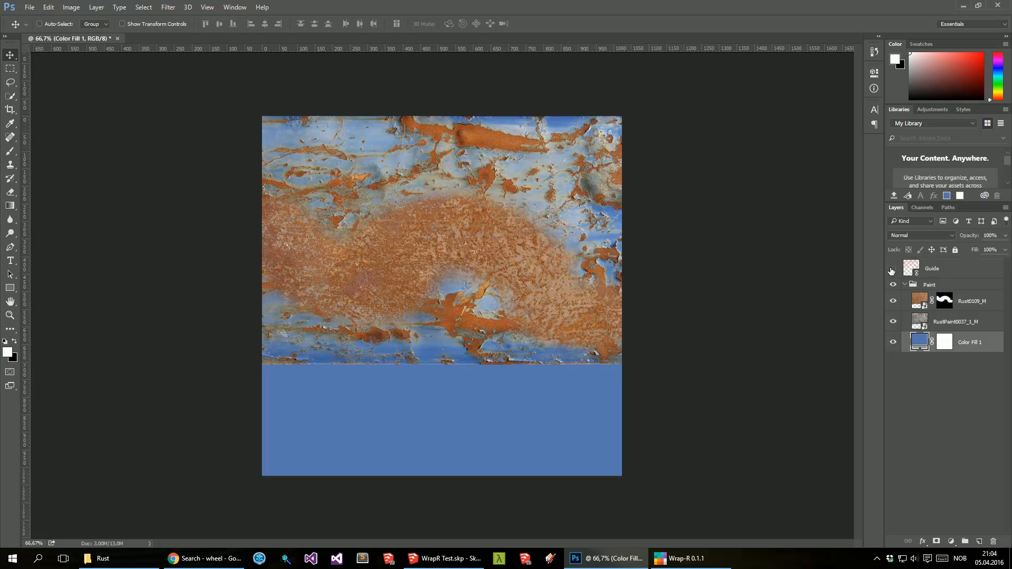
left_click(28, 8)
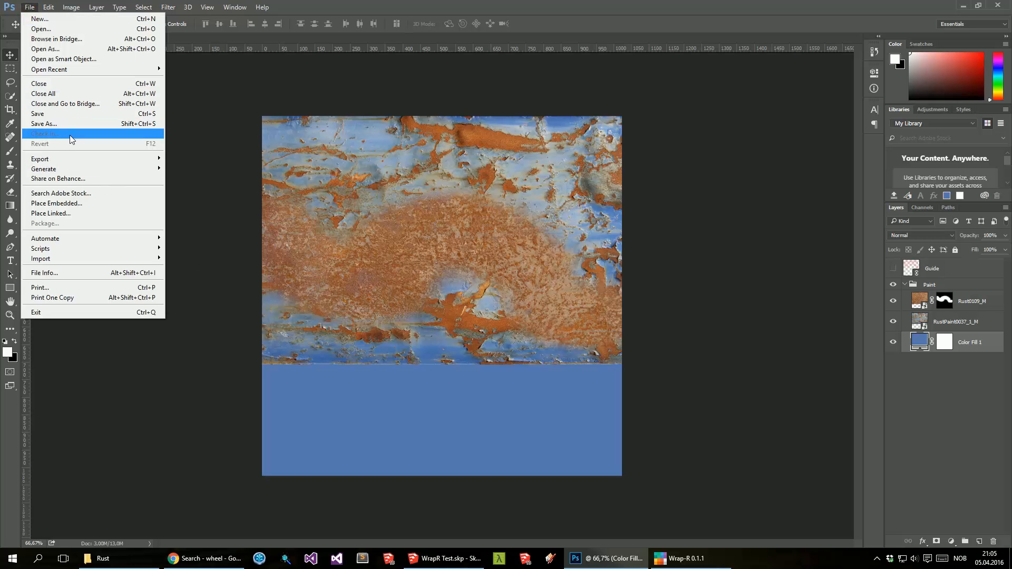
left_click(58, 124)
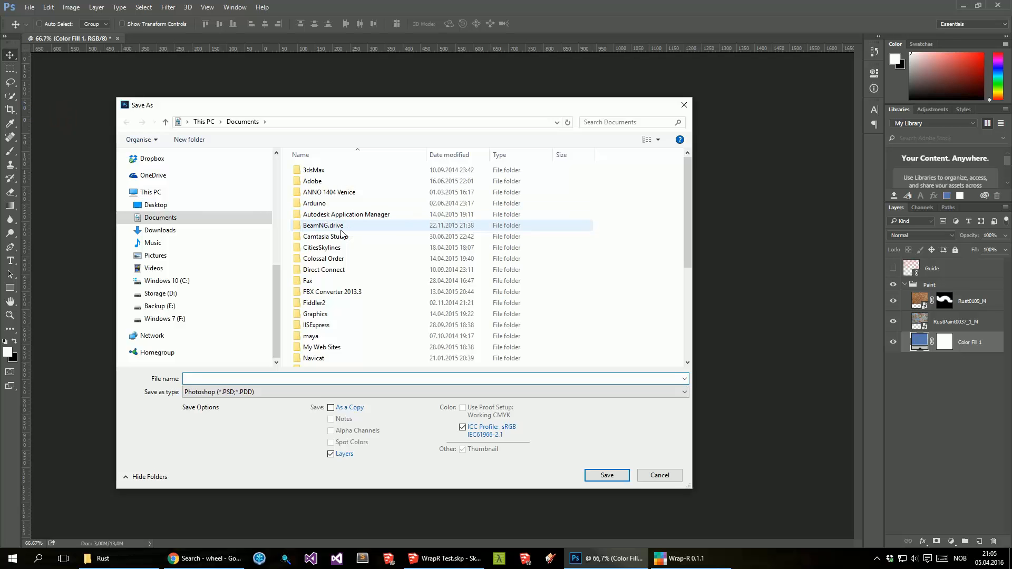
type("FEnder")
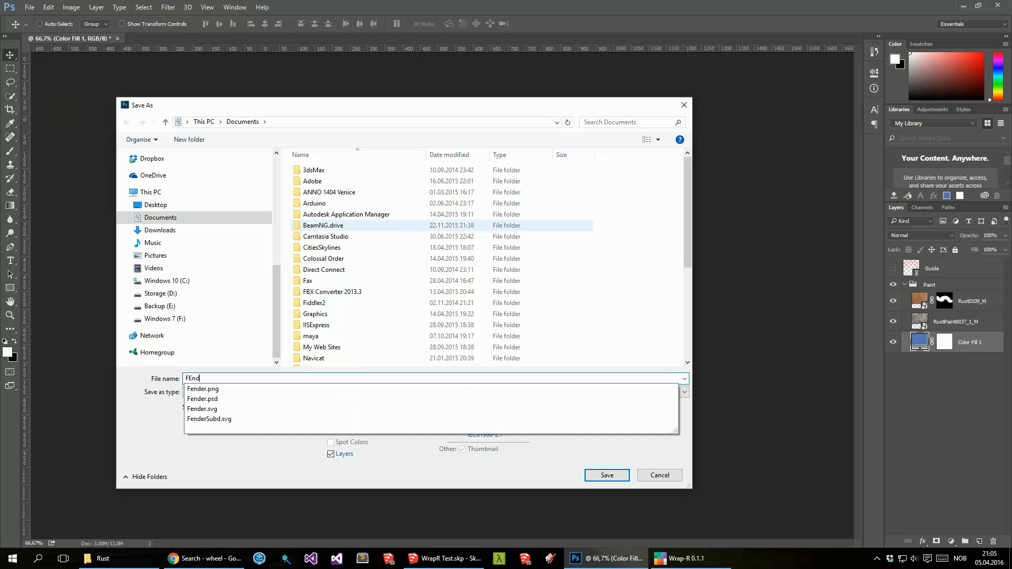
type("nder")
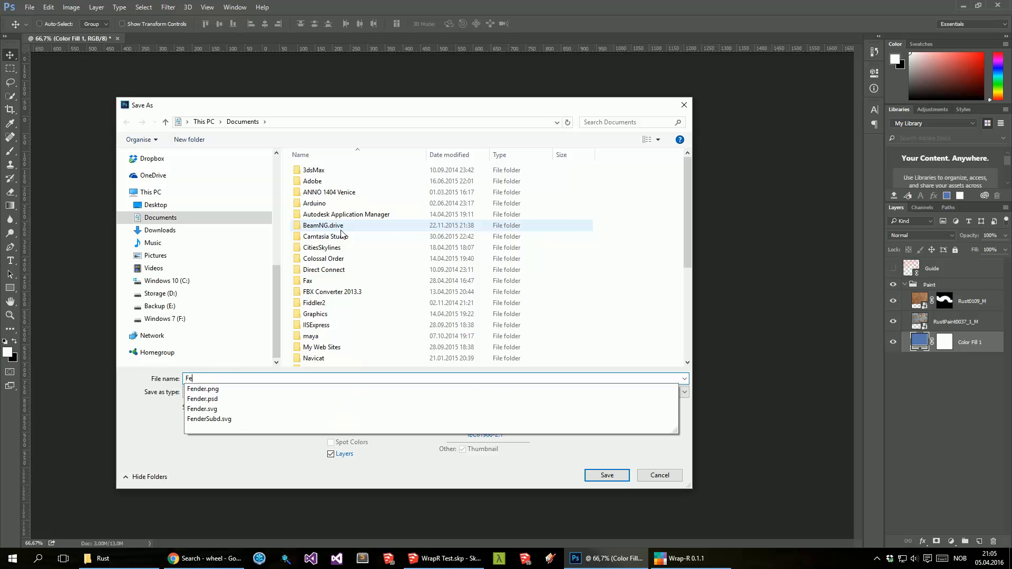
type("nderSu")
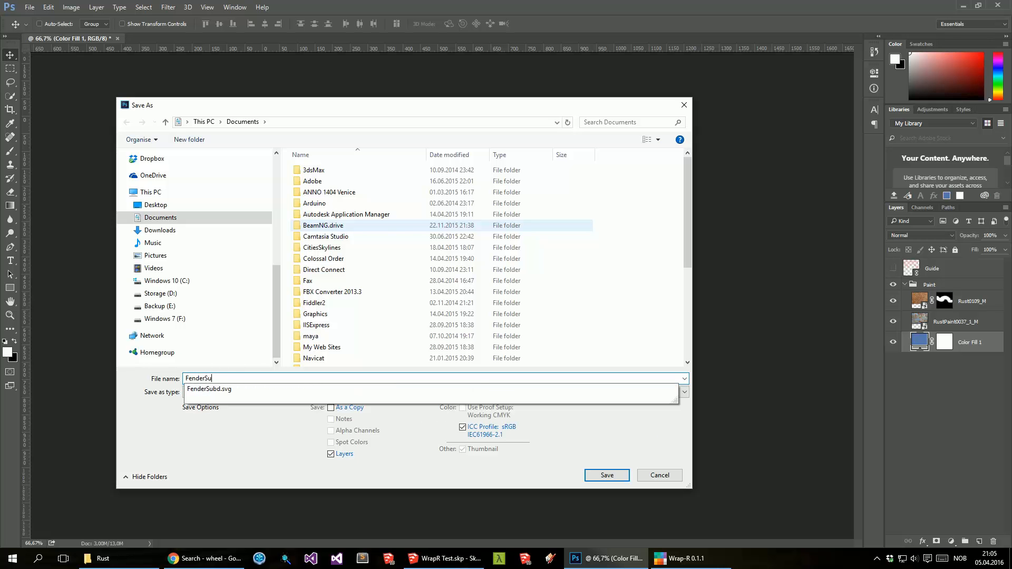
key("Return")
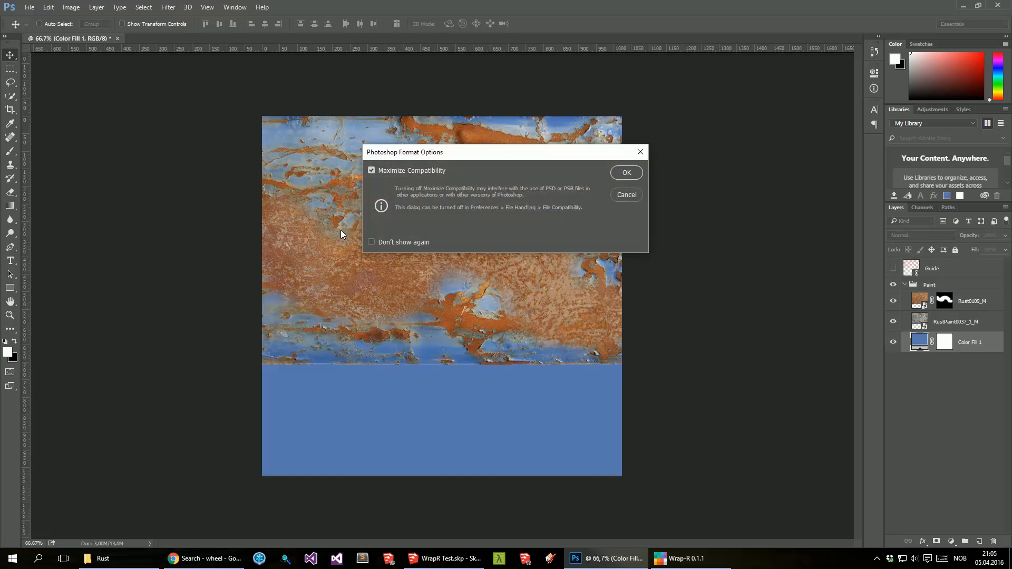
key("Return")
Step: Export the texture as FenderSubd.png to the Documents folder and close the folder window
left_click(30, 7)
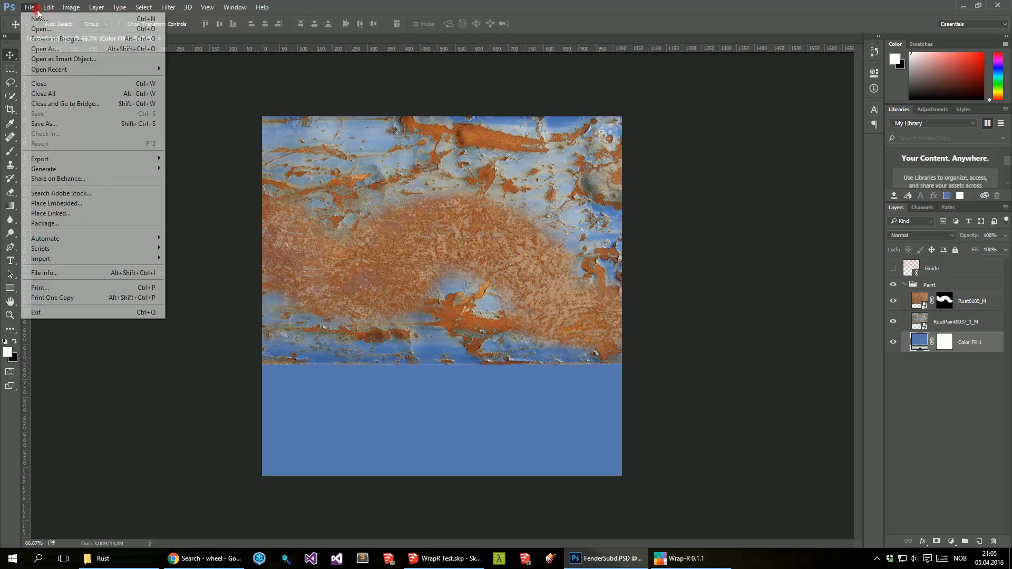
mouse_move(89, 161)
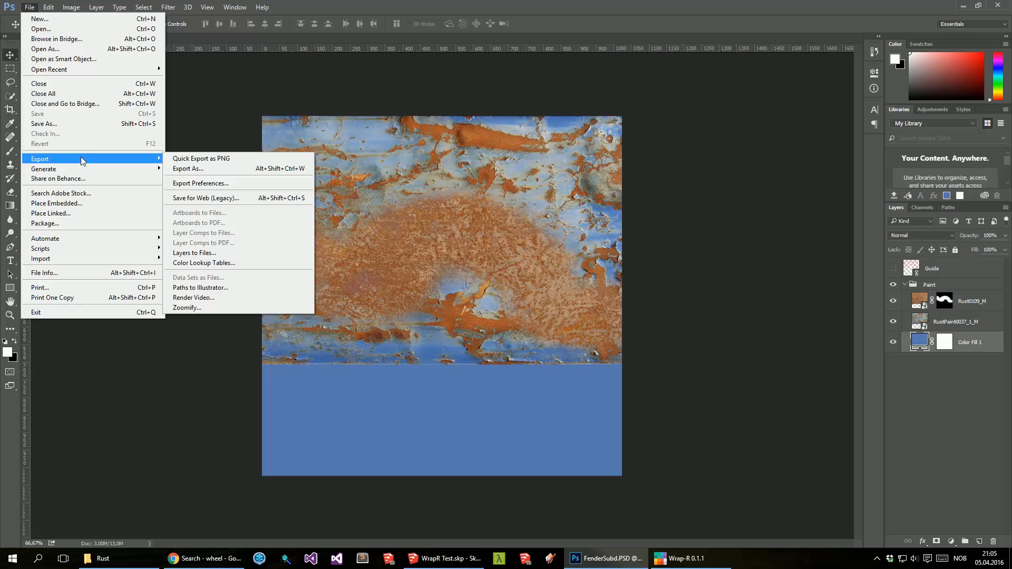
left_click(247, 158)
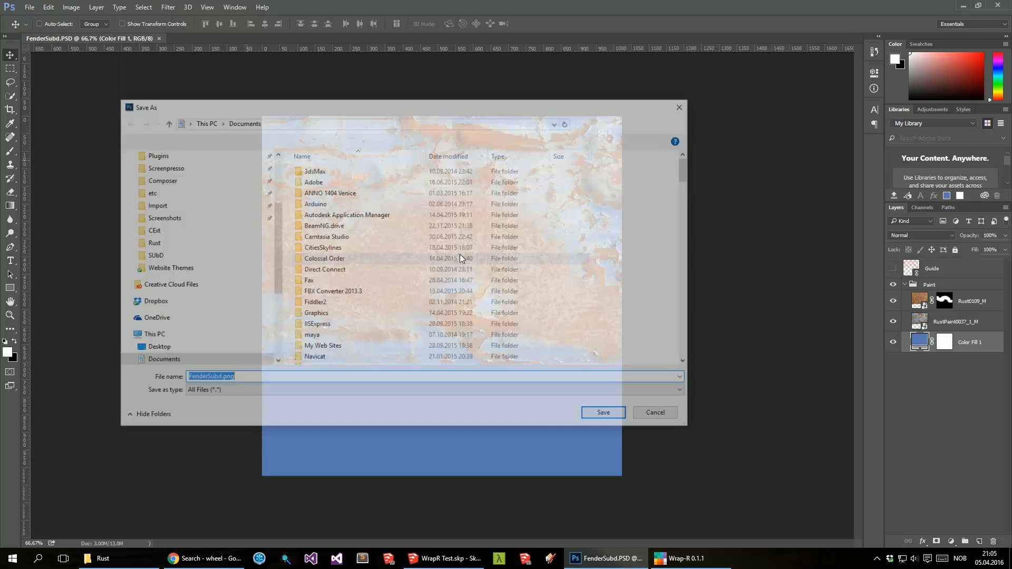
left_click(615, 418)
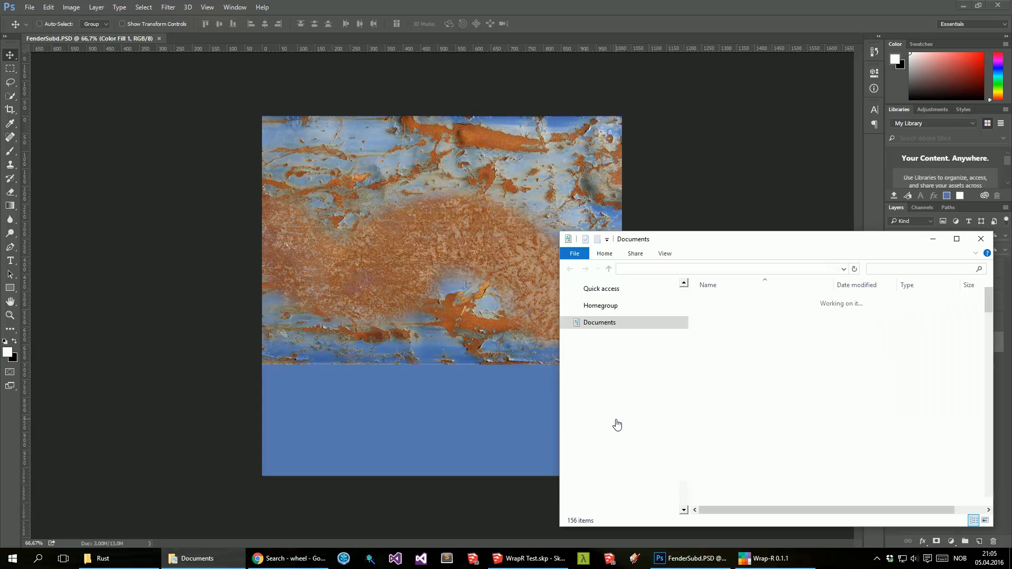
left_click(982, 236)
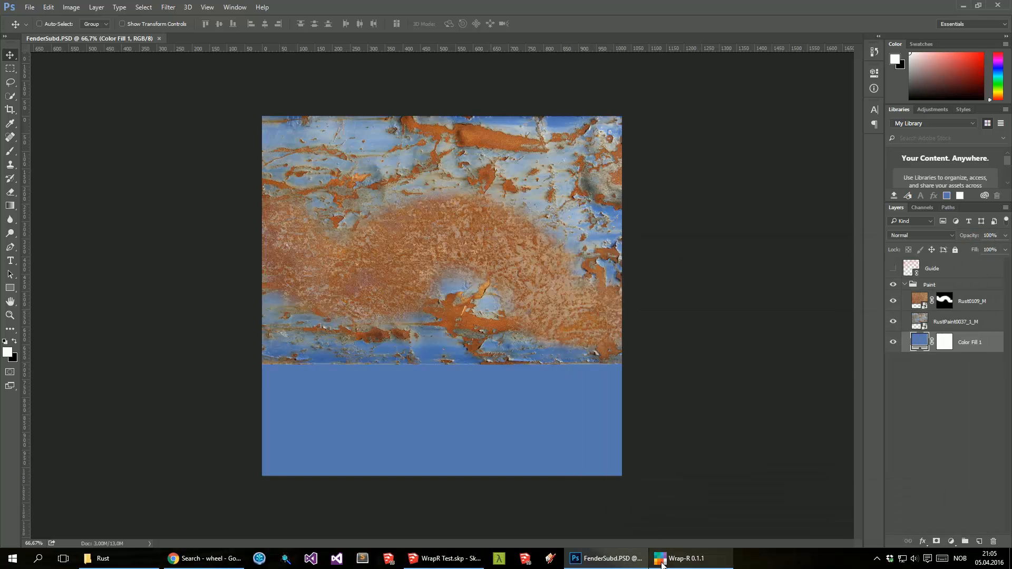
left_click(661, 561)
left_click(179, 19)
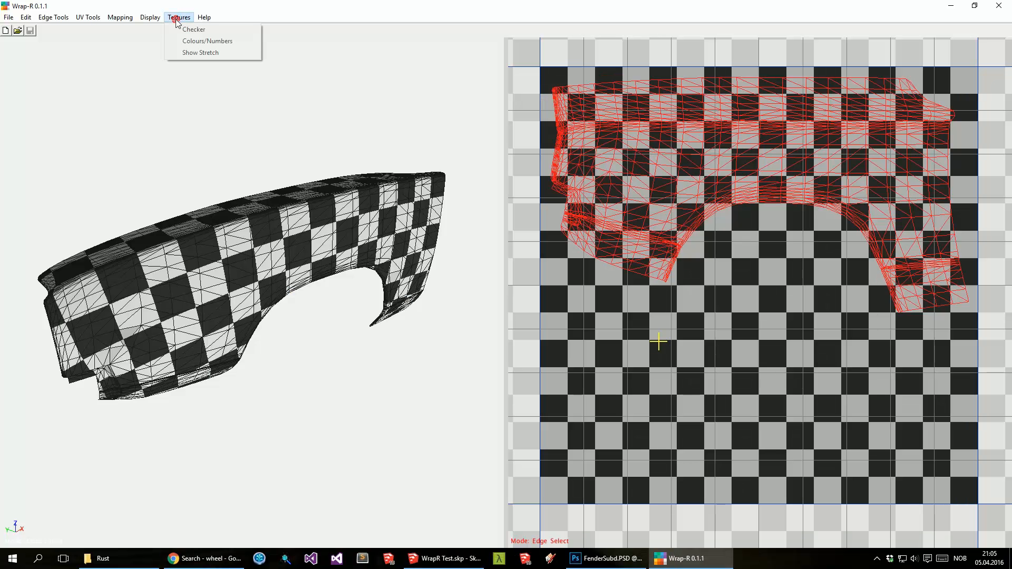
left_click(84, 21)
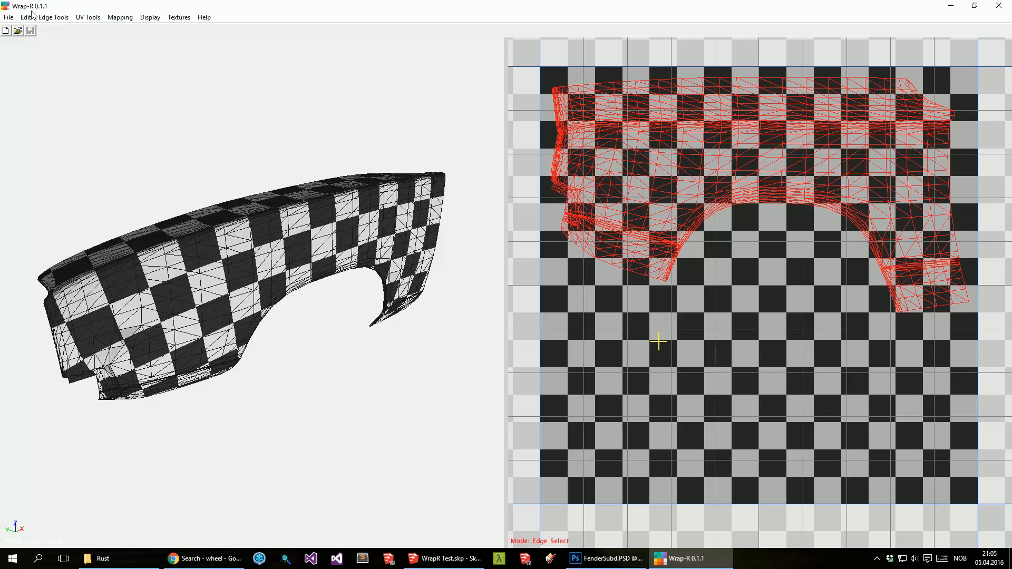
left_click(617, 564)
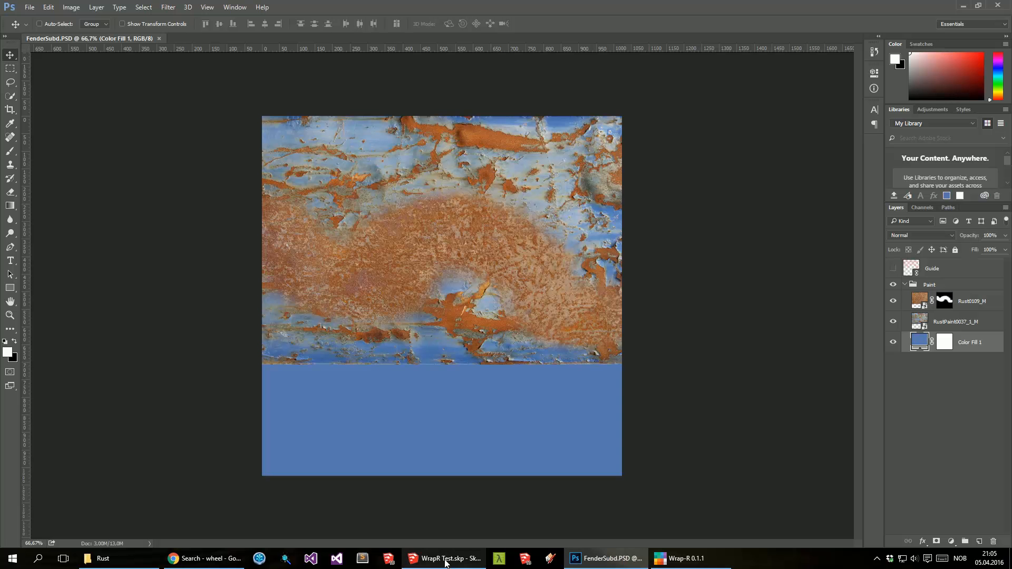
Step: Switch to Wrap-R, close the program and bring up the WrapR Test.skp car model in SketchUp
left_click(680, 559)
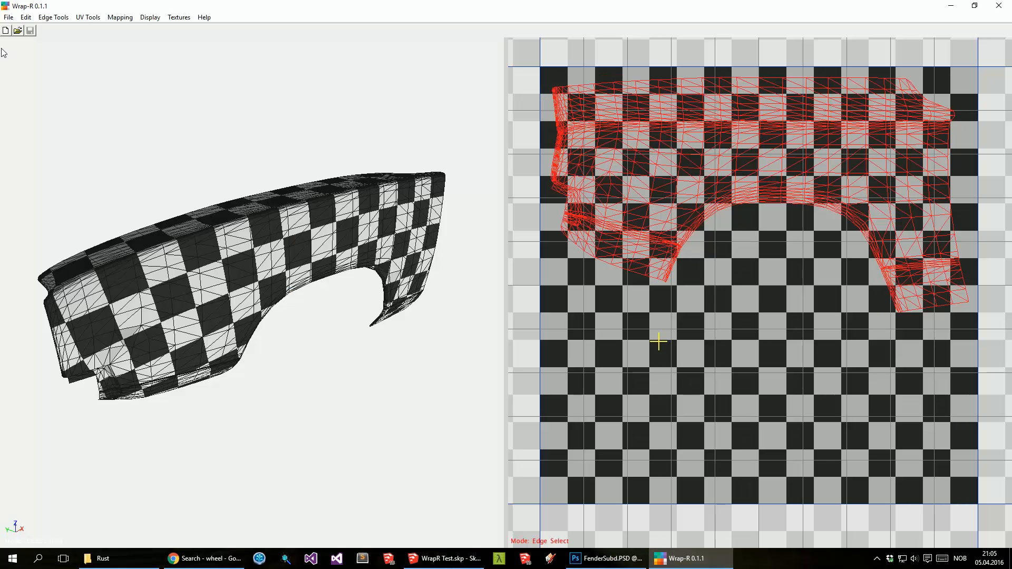
left_click(9, 17)
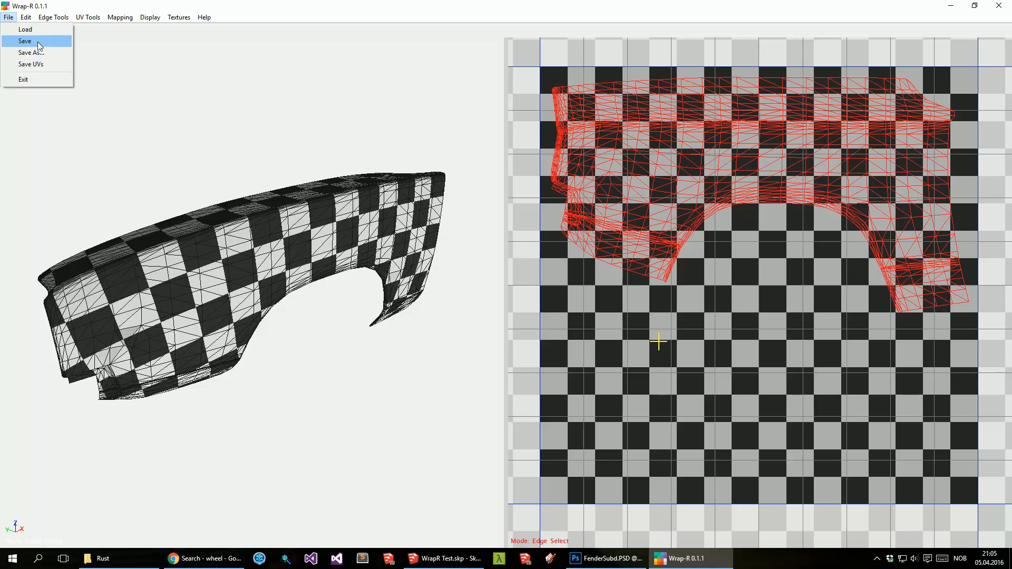
left_click(382, 141)
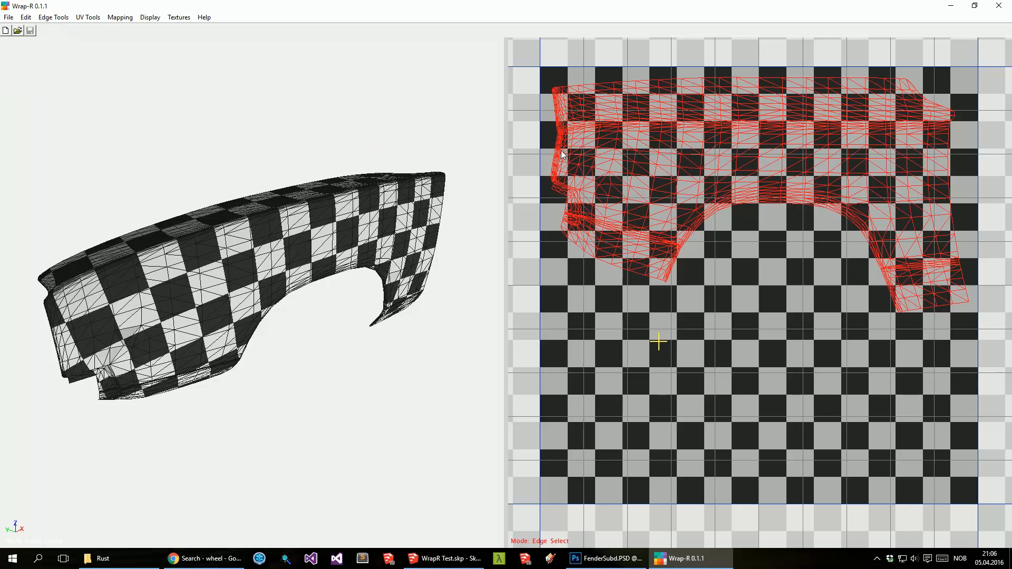
left_click(999, 5)
left_click(446, 558)
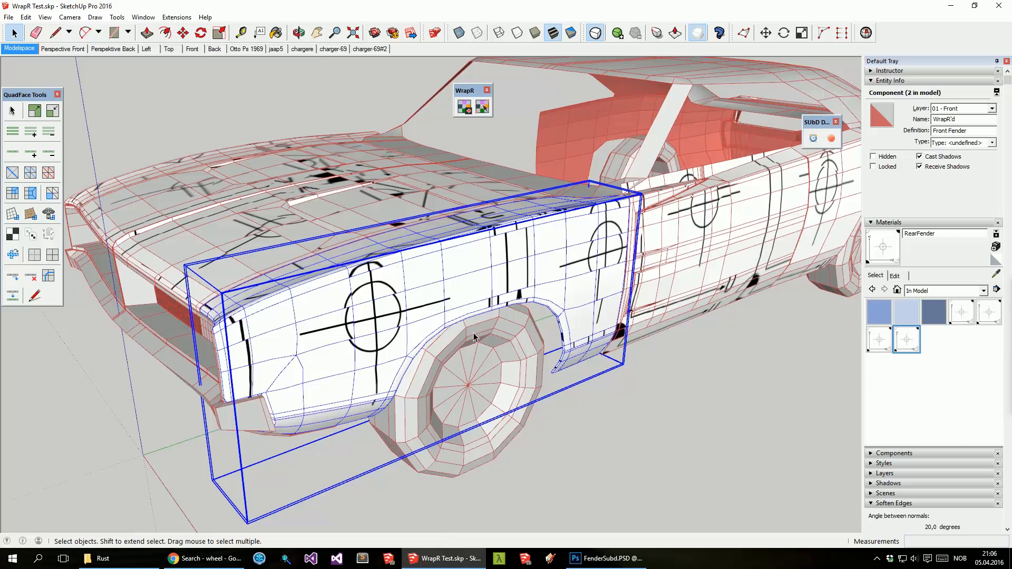
Step: Reload the Front Fender component from WrapR, then inspect the updated mesh inside the component and leave its editing context
right_click(419, 232)
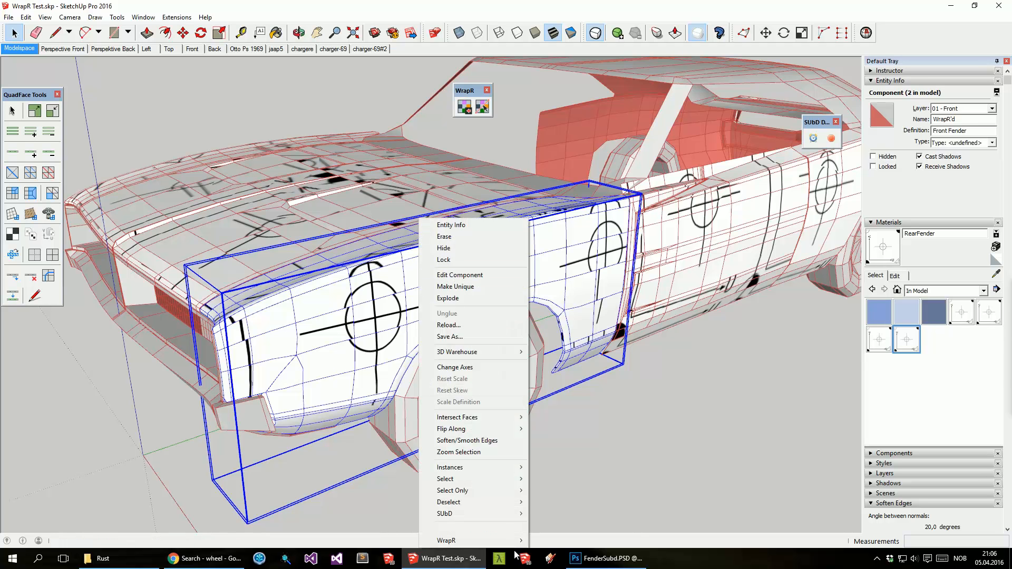
mouse_move(511, 546)
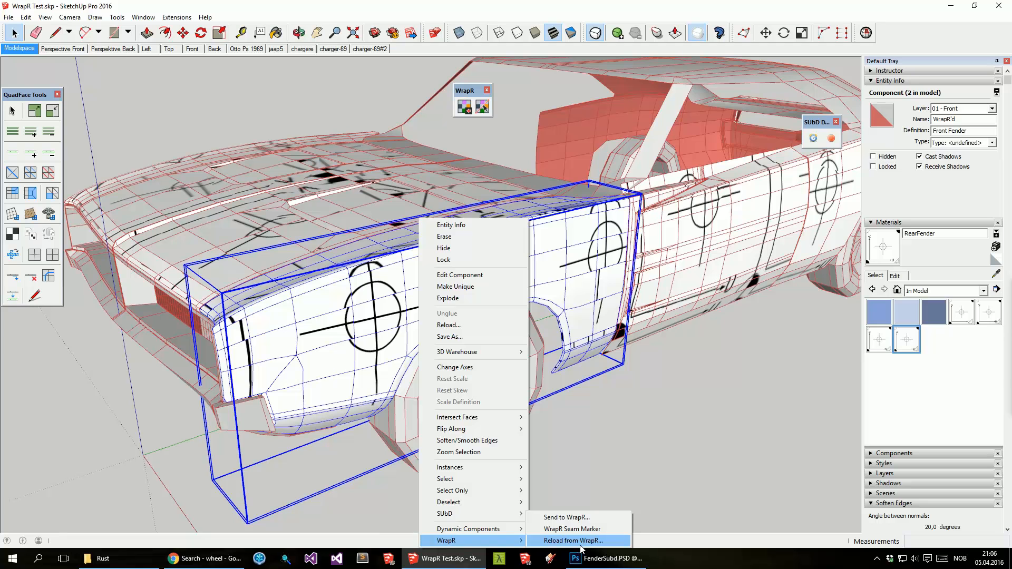
left_click(613, 545)
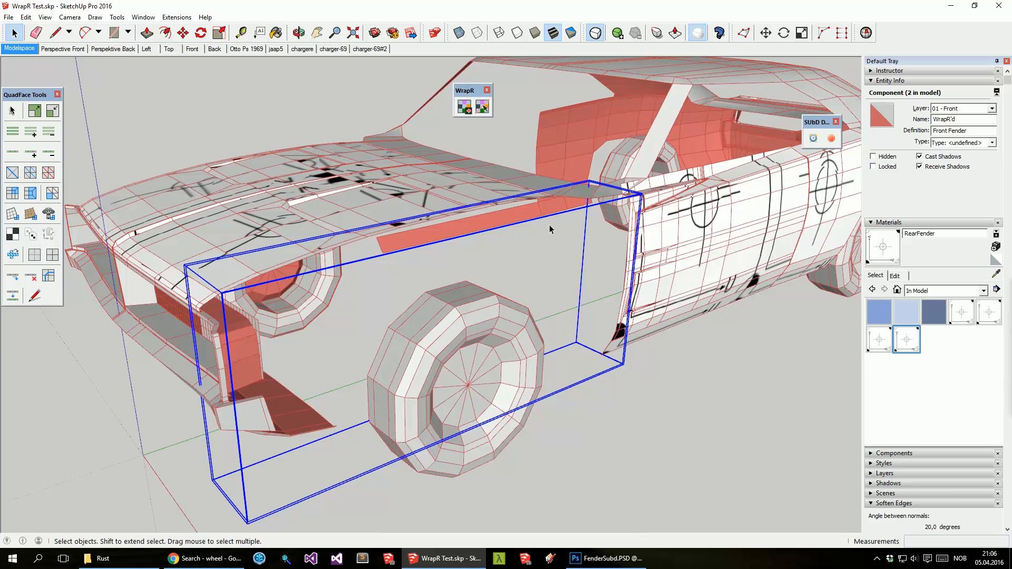
left_click(552, 253)
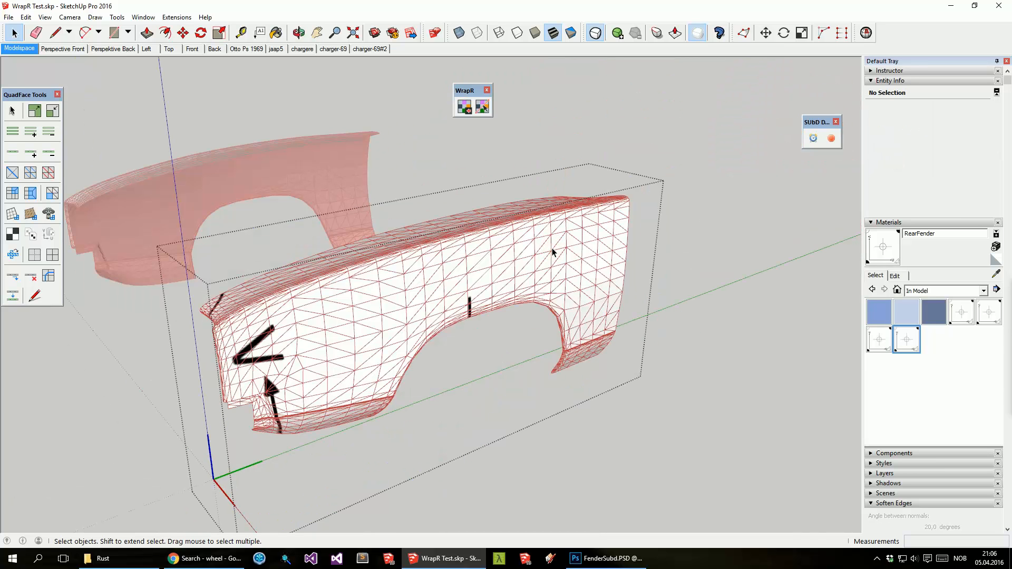
left_click(639, 396)
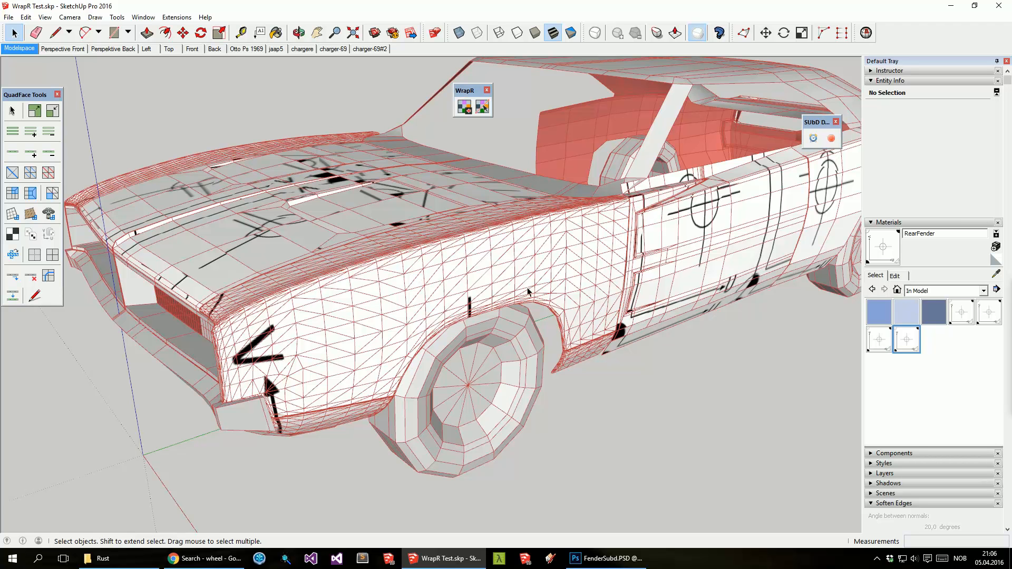
Step: Sample the FrontFender material from the car's subdivided front fender with the Paint Bucket
scroll(572, 301, "down", 6)
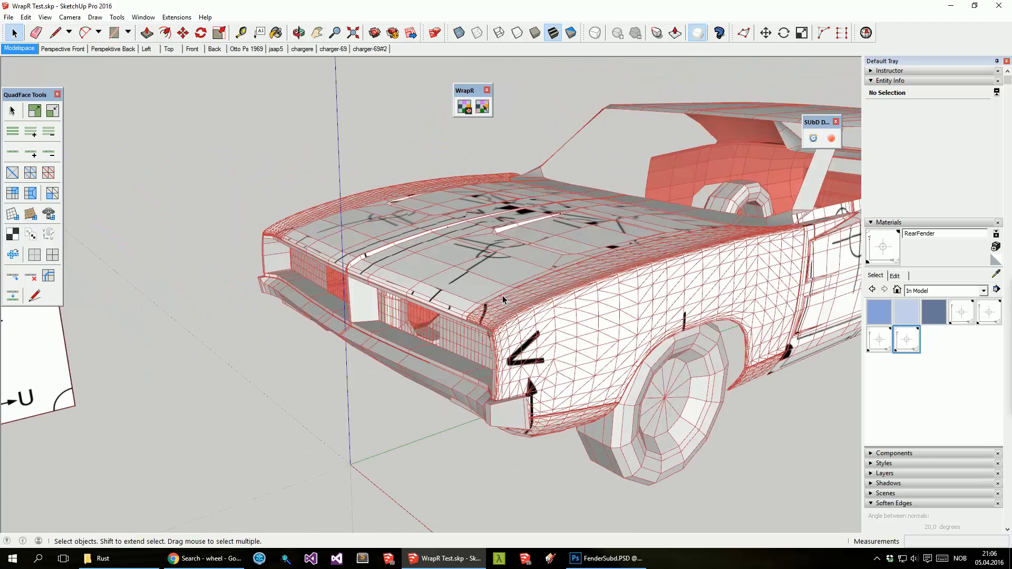
middle_click_drag(207, 383, 204, 385)
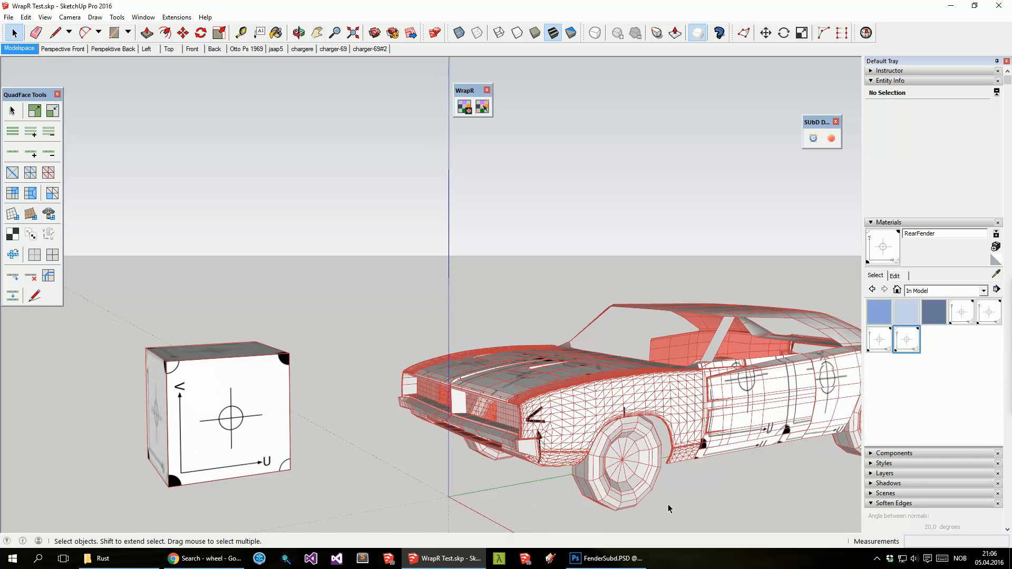
middle_click_drag(669, 508, 567, 418)
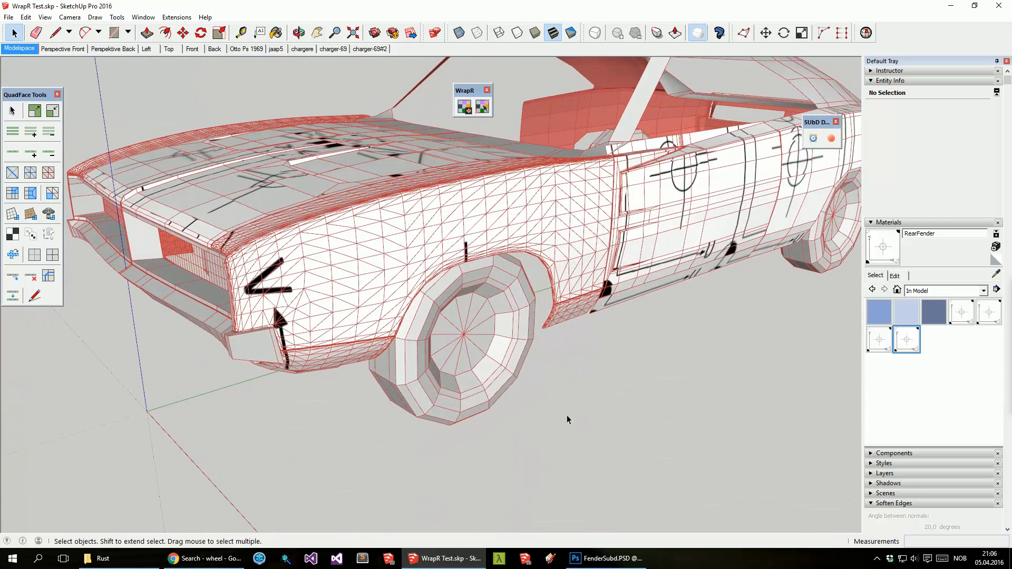
left_click(332, 249)
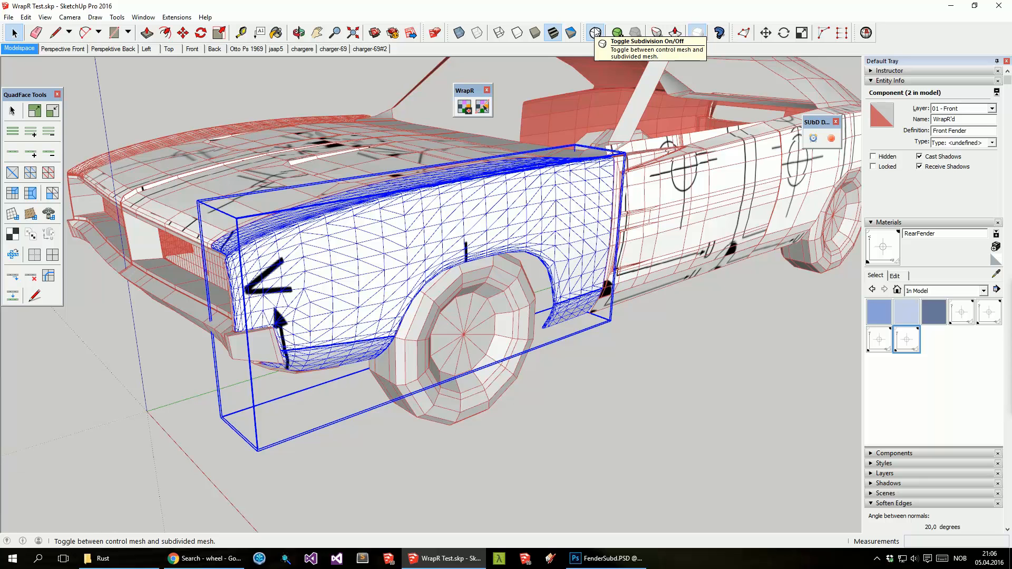
right_click(361, 237)
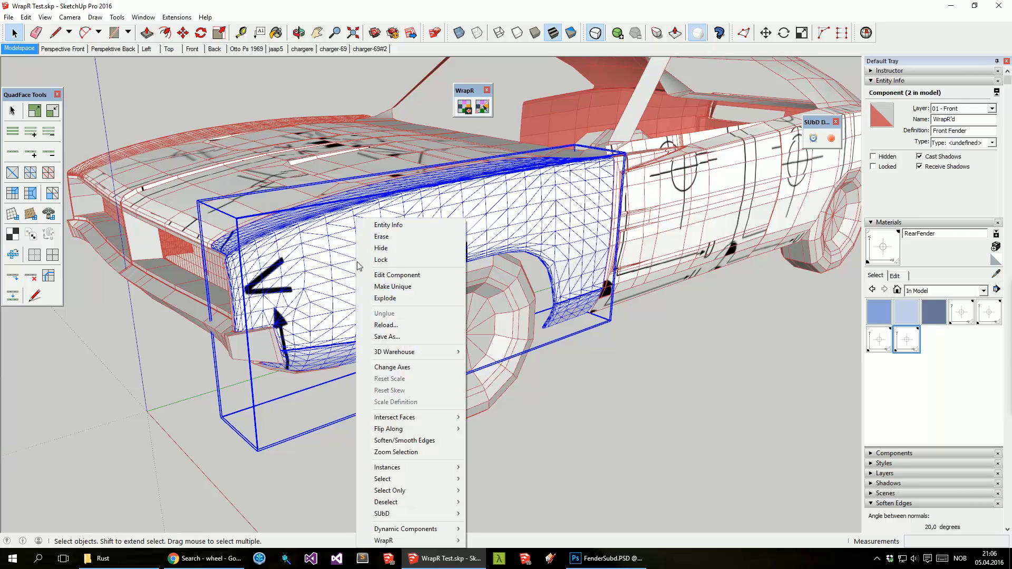
left_click(617, 355)
key("b")
left_click(378, 260, "alt")
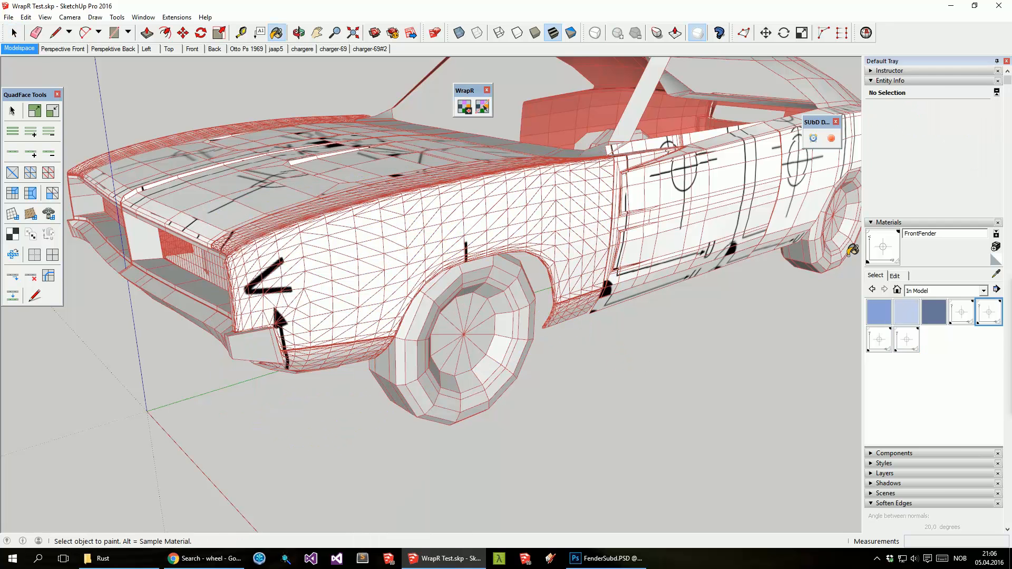
Step: Replace the FrontFender material's texture image with FenderSubd.png from Documents
left_click(895, 276)
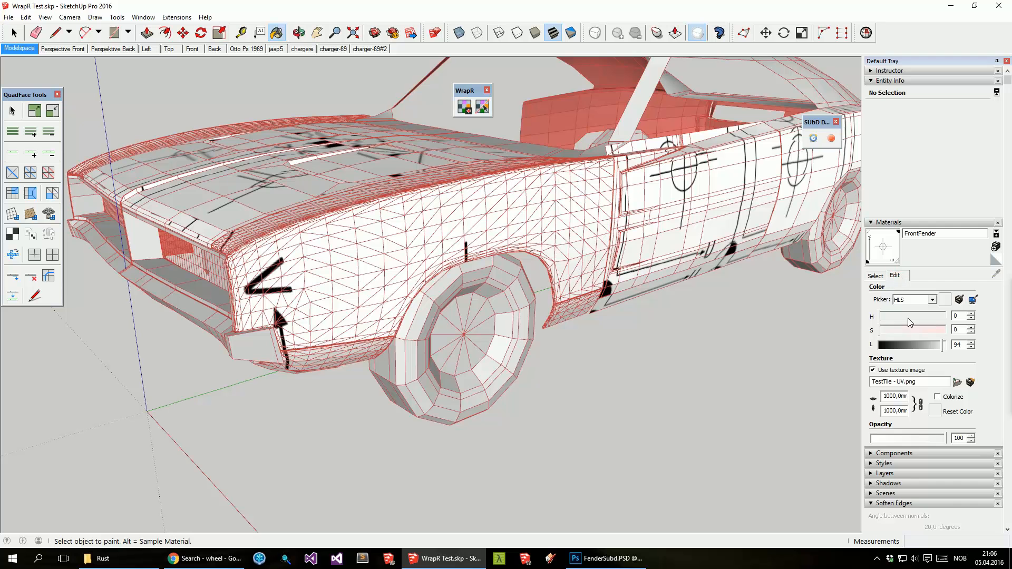
left_click(957, 383)
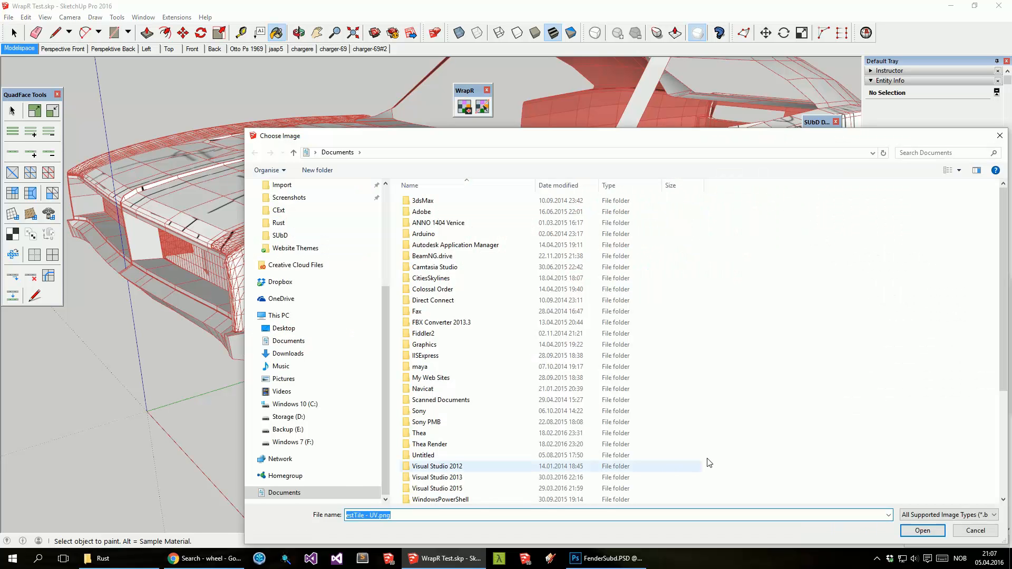
type("fender")
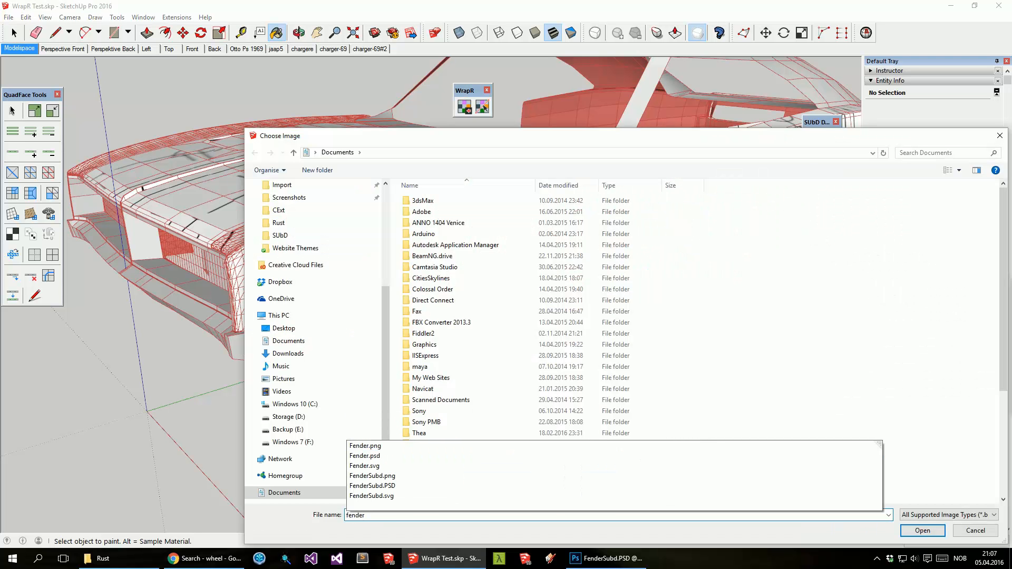
left_click(393, 476)
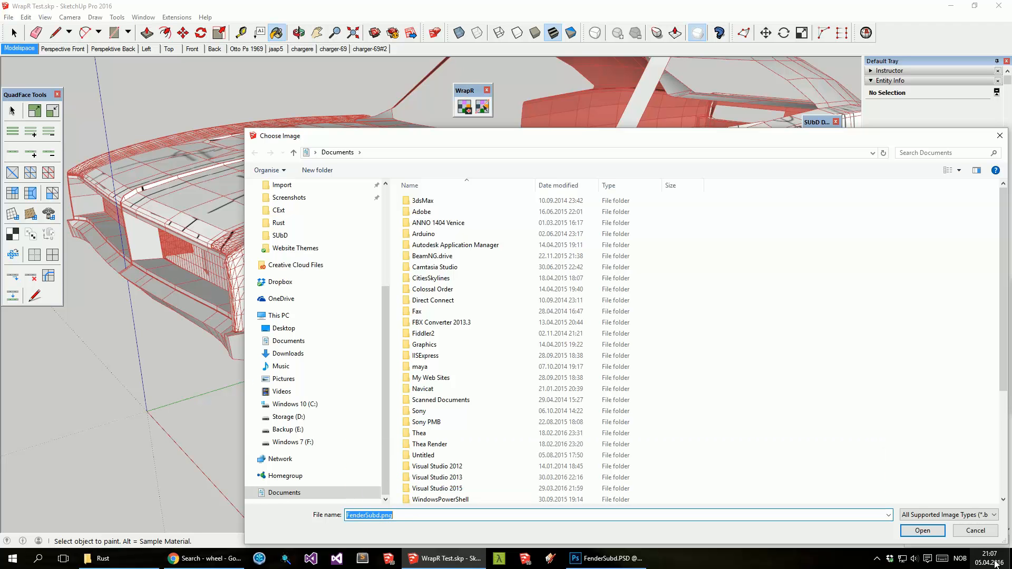
left_click(916, 536)
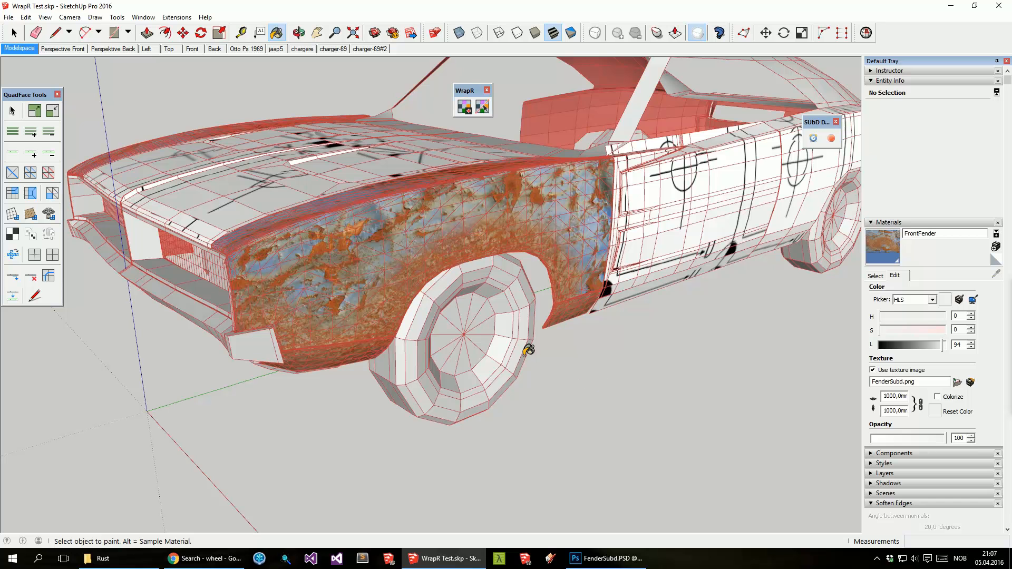
Step: Hide the model's edges to examine the rusty texture on the front fender up close
key("o")
key("space")
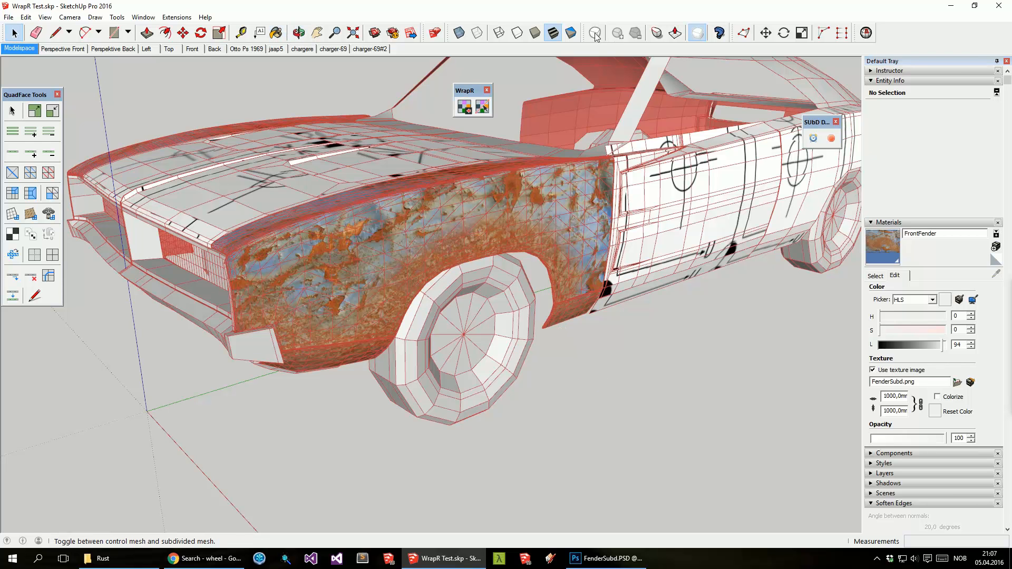
left_click(697, 32)
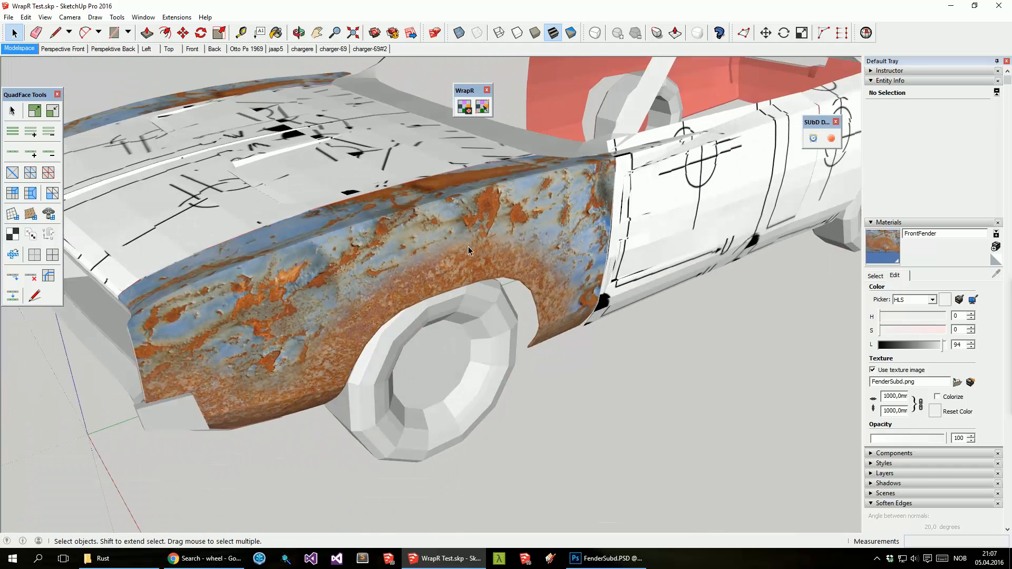
Step: Show the model's edges again and soften the Front Fender component's edges with Soften coplanar turned on
right_click(329, 261)
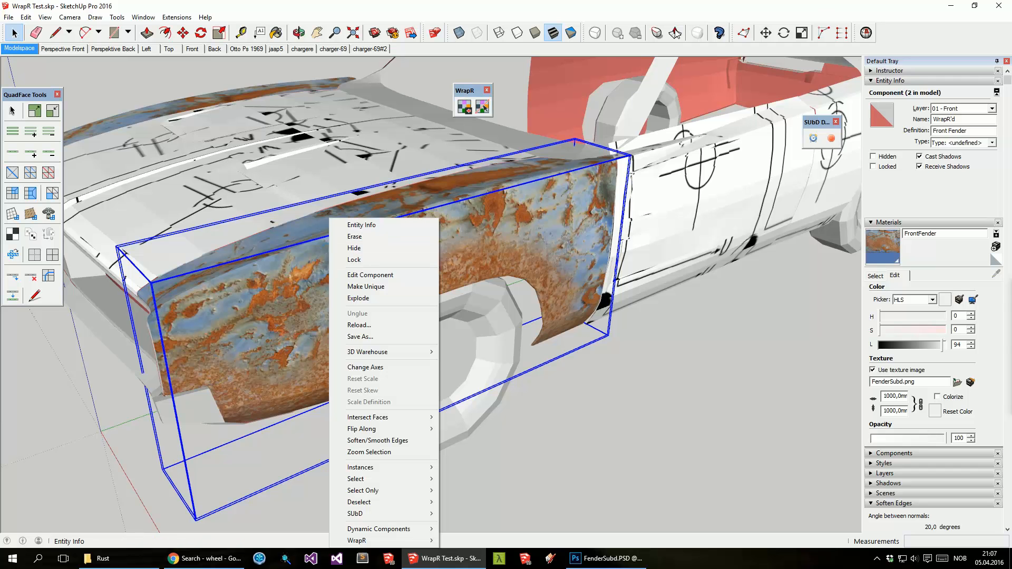
left_click(697, 32)
right_click(418, 223)
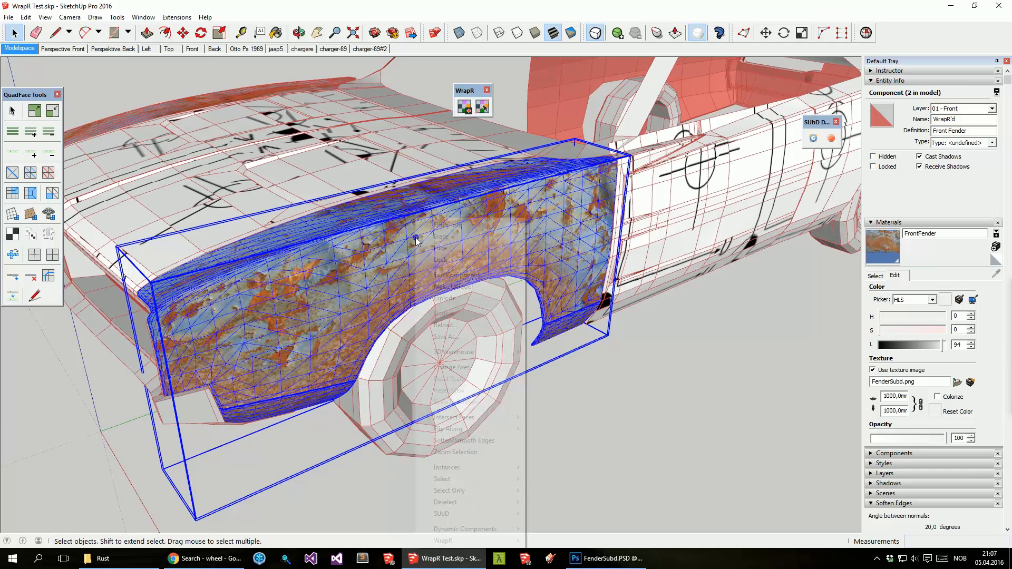
left_click(491, 440)
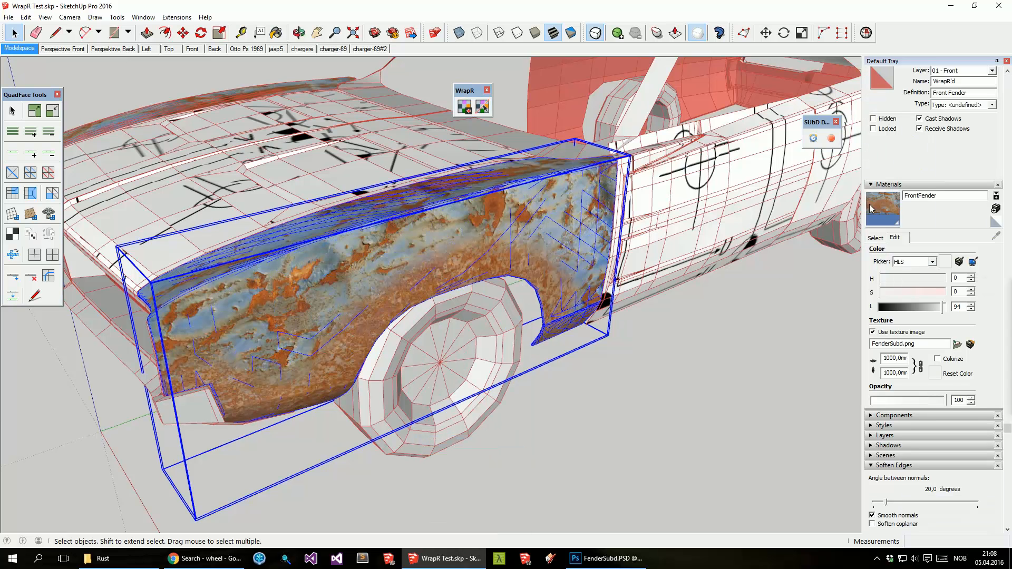
left_click(878, 186)
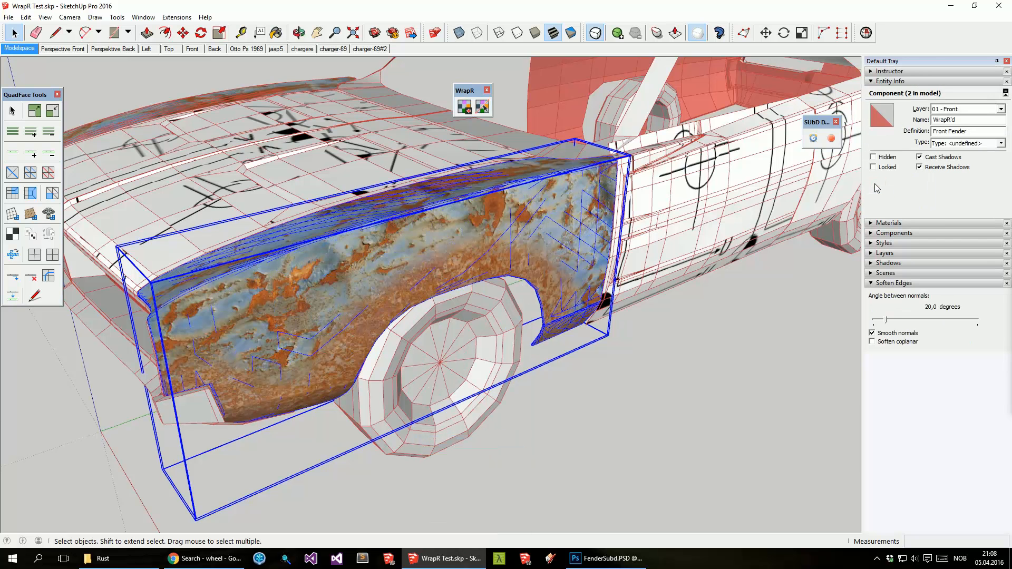
left_click(882, 343)
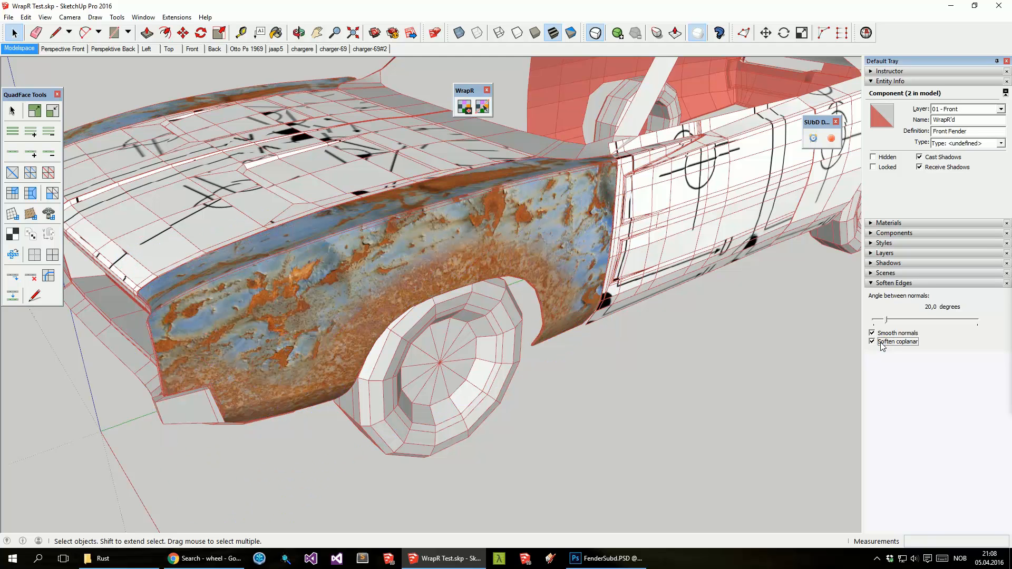
Step: Set the front fender's soften-edges angle to about 50.3 degrees and examine the smoothed fender
left_click_drag(886, 319, 899, 321)
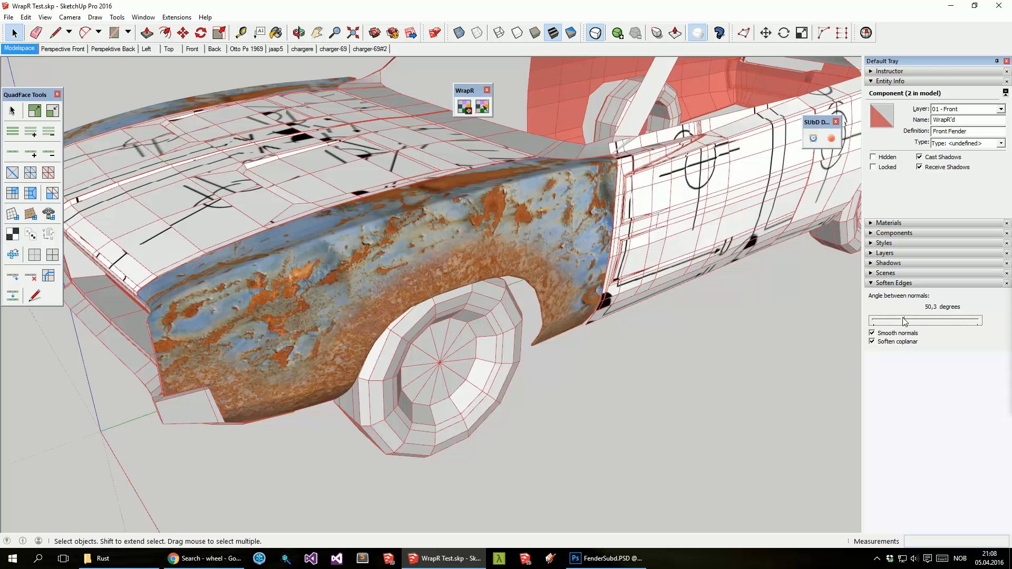
left_click(684, 371)
scroll(683, 371, "up", 3)
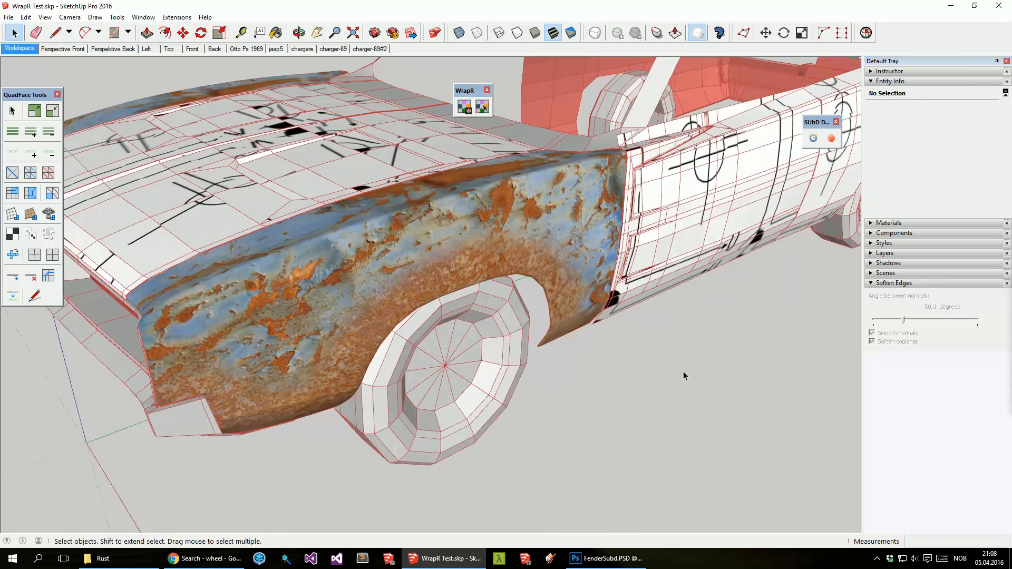
scroll(684, 372, "down", 8)
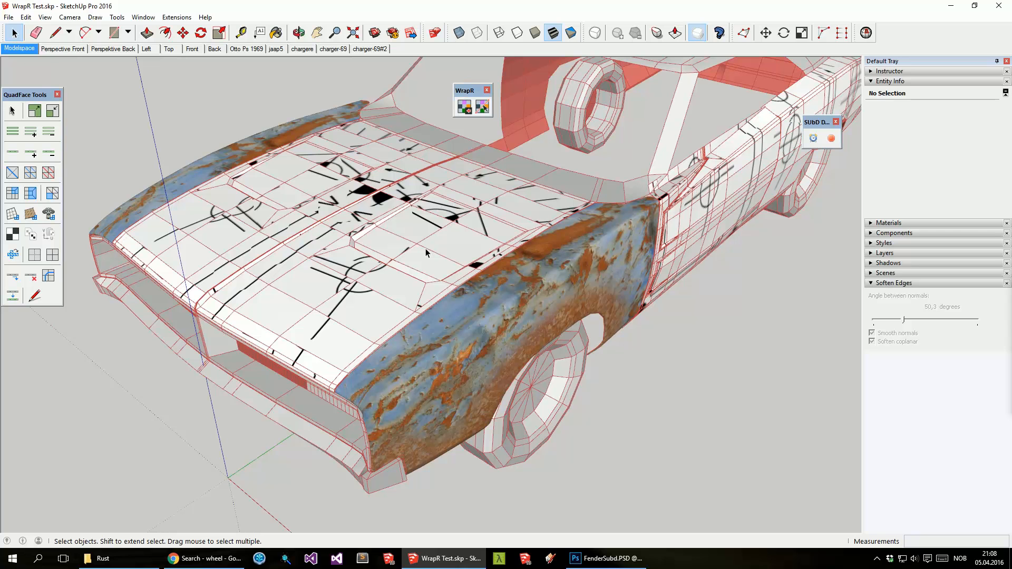
Step: Subdivide the Hood component, inspect its mesh with hidden geometry shown, and reduce the subdivision by one level
left_click(339, 289)
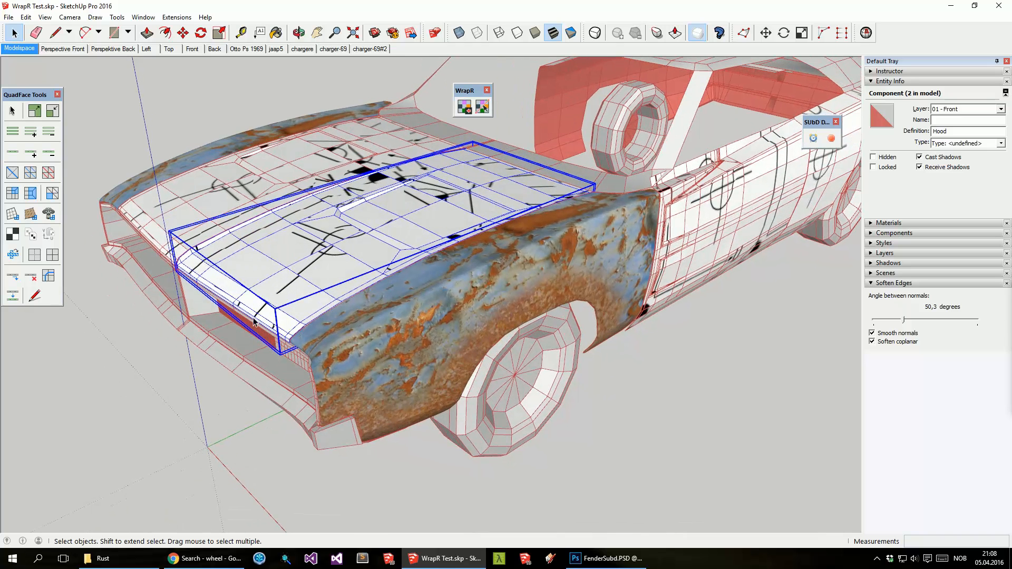
left_click(162, 409)
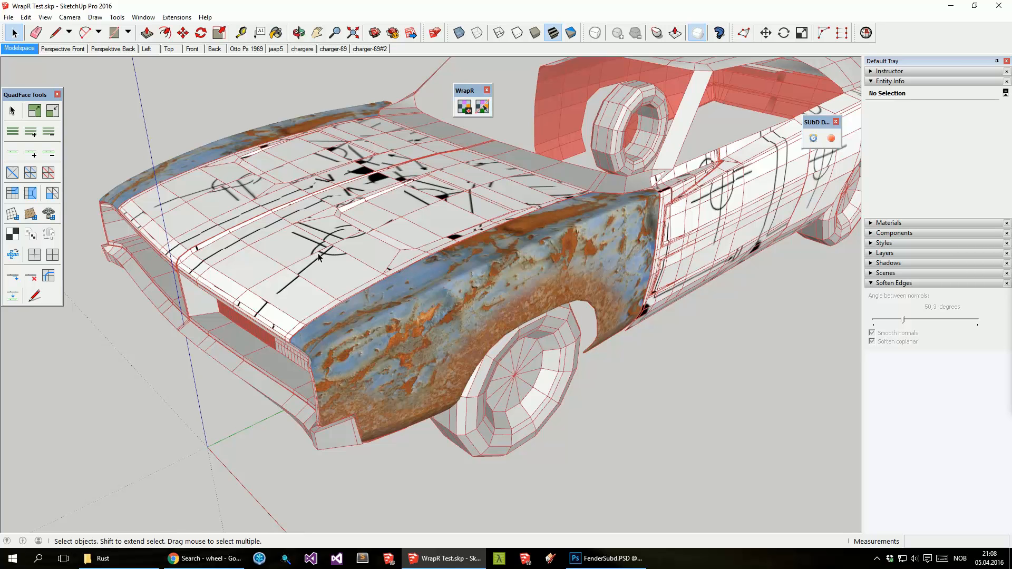
right_click(333, 247)
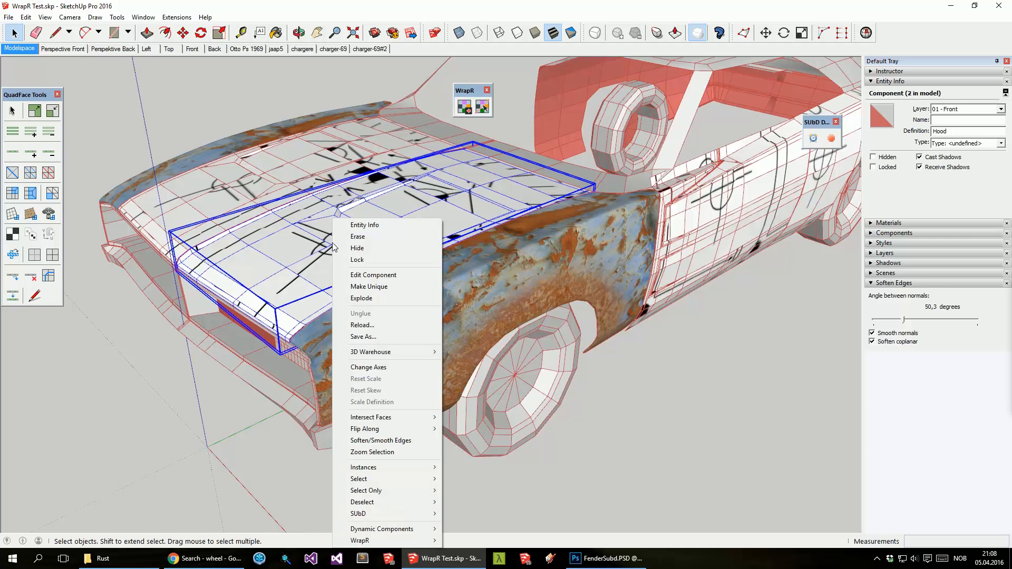
left_click(319, 240)
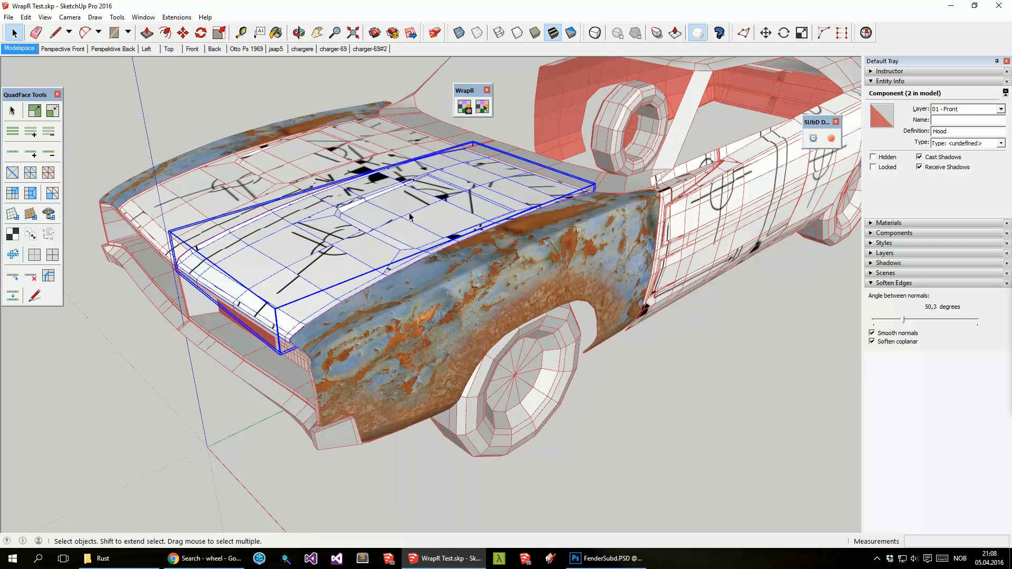
left_click(595, 33)
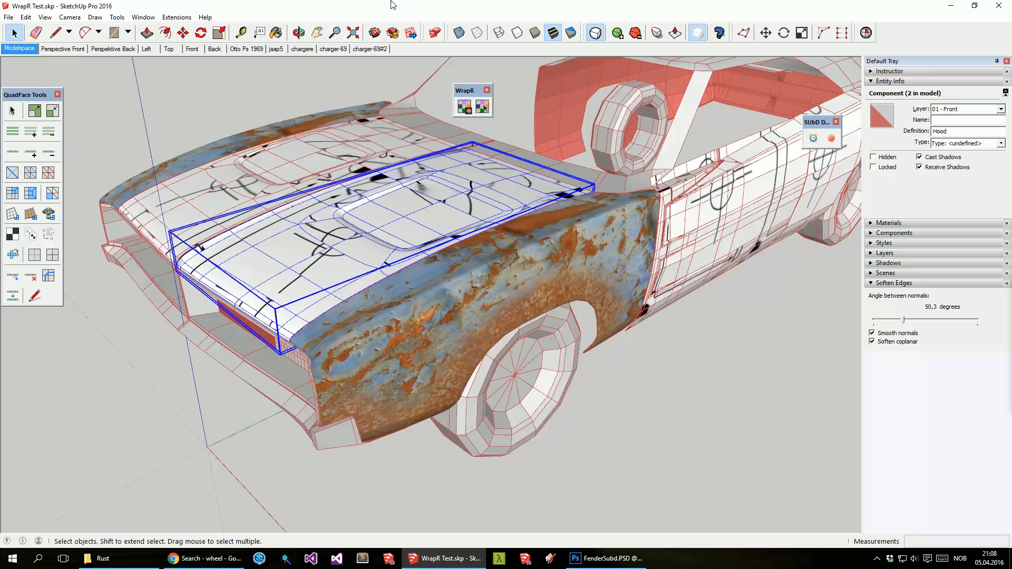
key("alt+h")
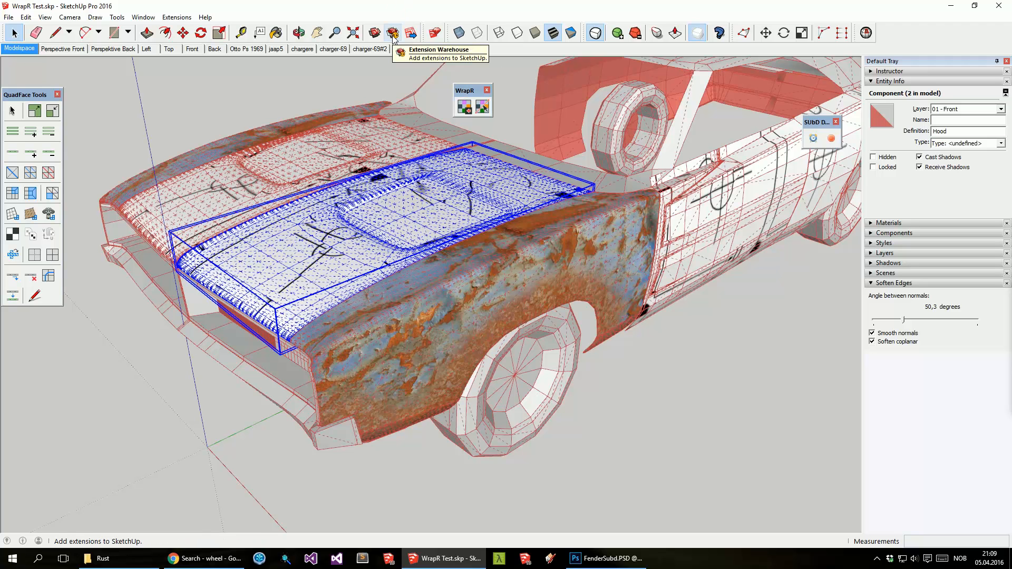
key("alt+h")
left_click(640, 36)
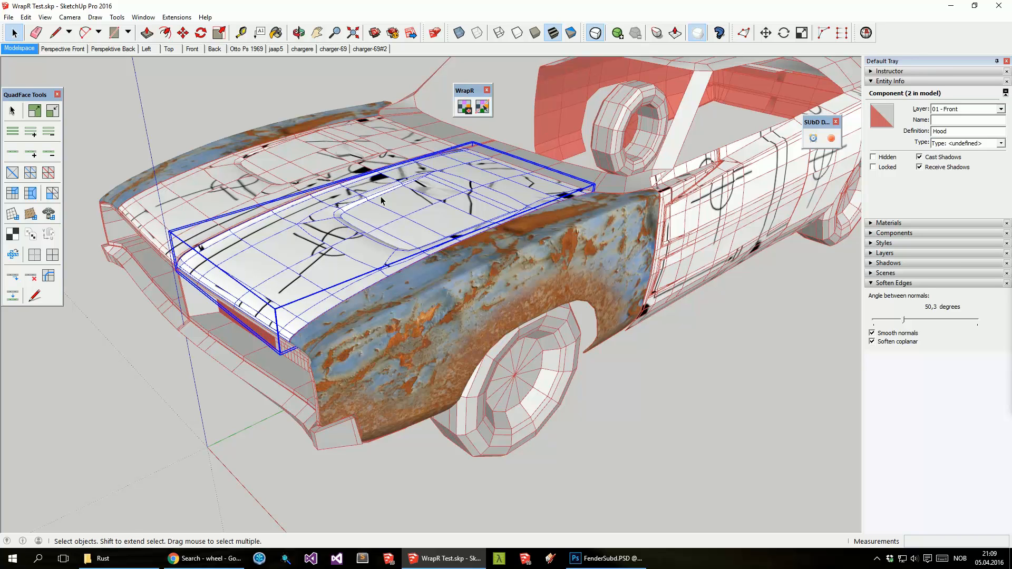
Step: Open the hood in Wrap-R, rotate its whole UV island upright, and fit it into the left half of the UV square
left_click(464, 105)
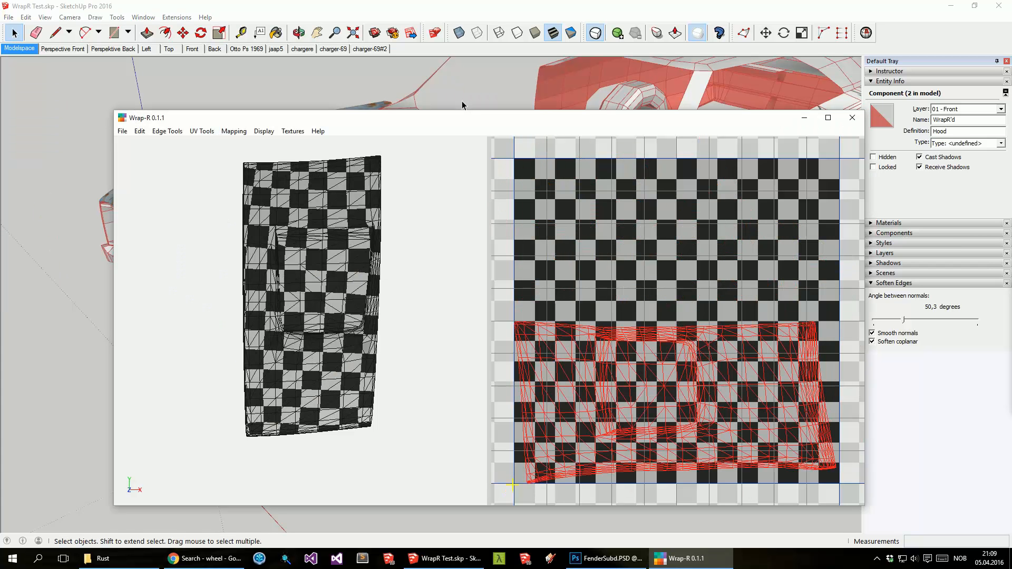
left_click(745, 305)
left_click_drag(495, 296, 853, 492)
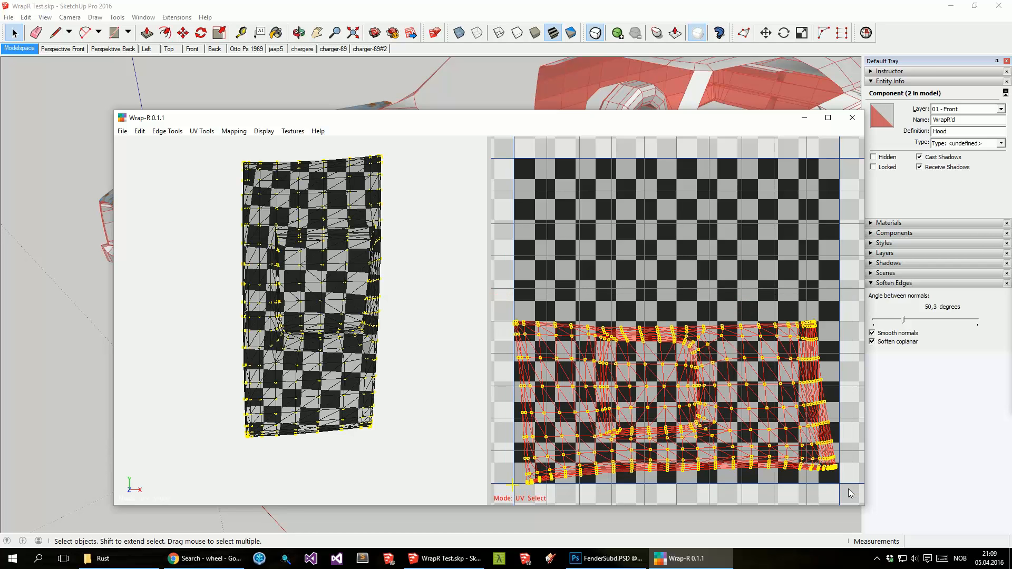
key("r")
left_click_drag(793, 422, 854, 550)
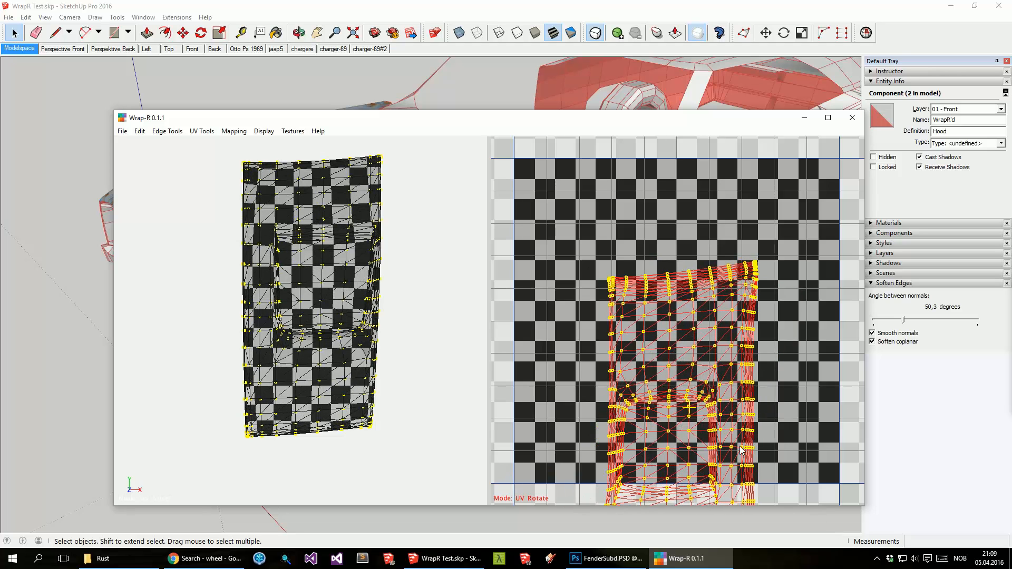
key("m")
left_click_drag(692, 433, 613, 341)
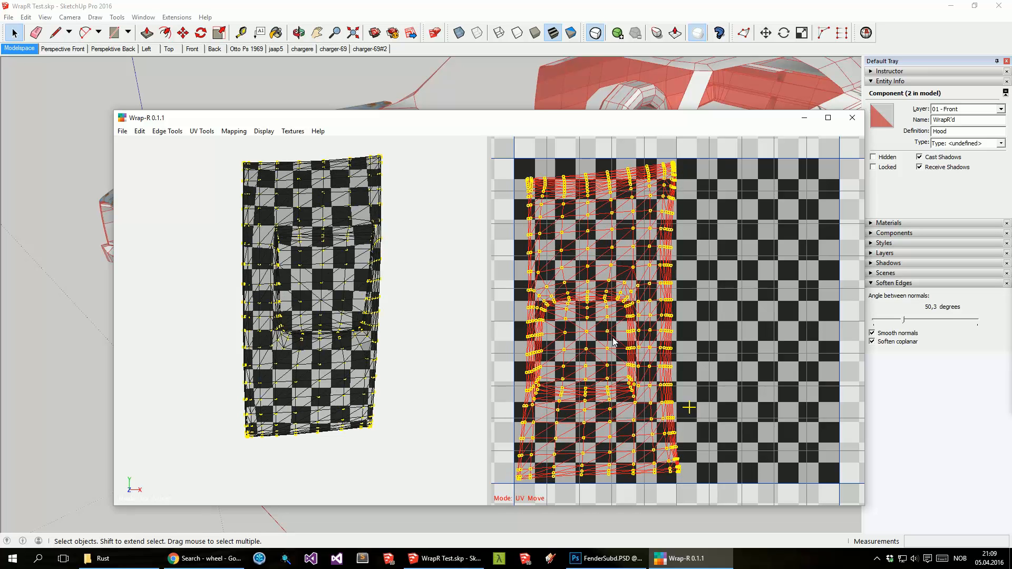
Step: Rotate the hood's UV island by about 180 degrees, reposition it within the left half of the UV square, and deselect it
key("r")
left_click_drag(639, 450, 593, 273)
key("m")
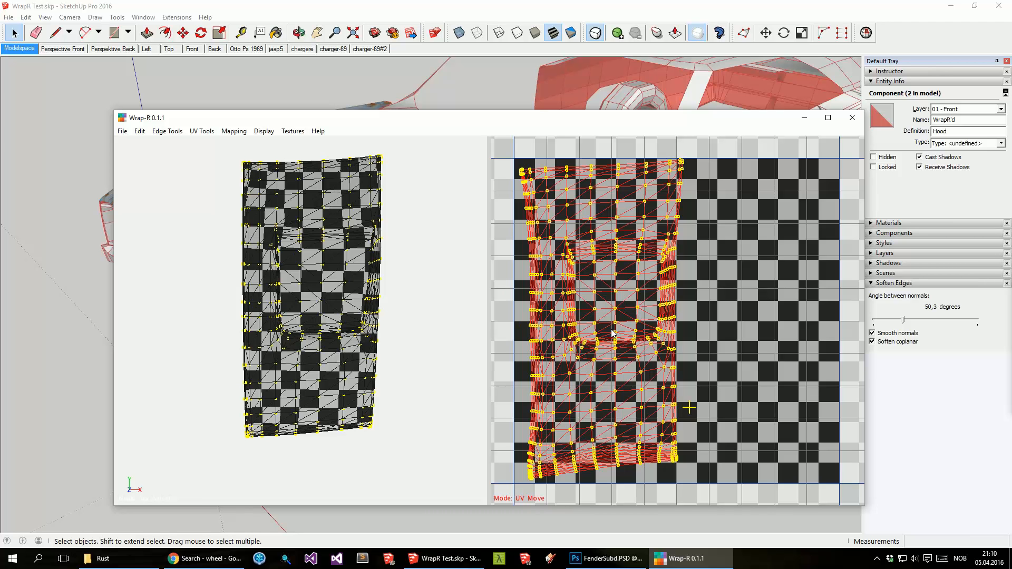
left_click_drag(606, 313, 604, 316)
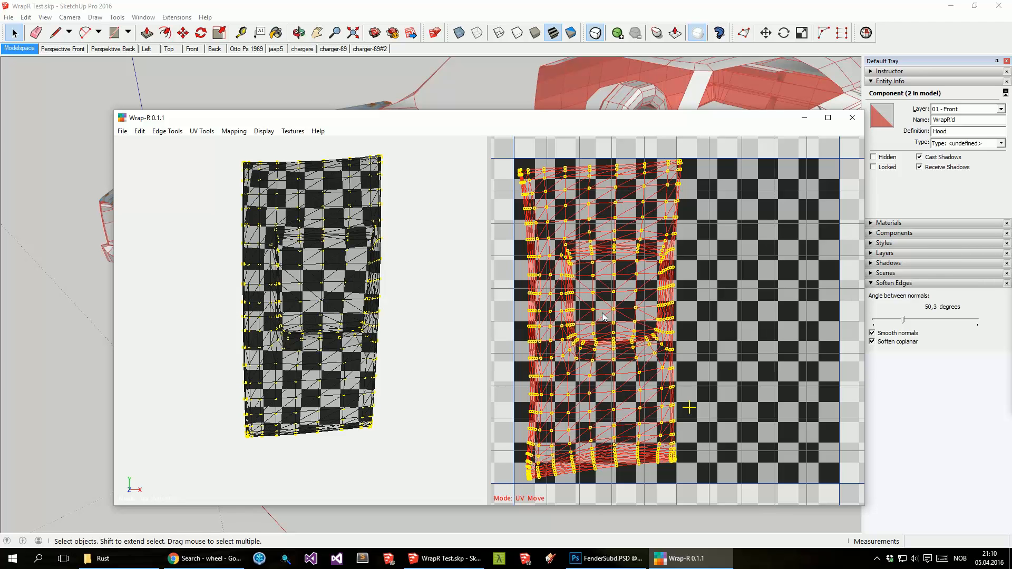
left_click(755, 278)
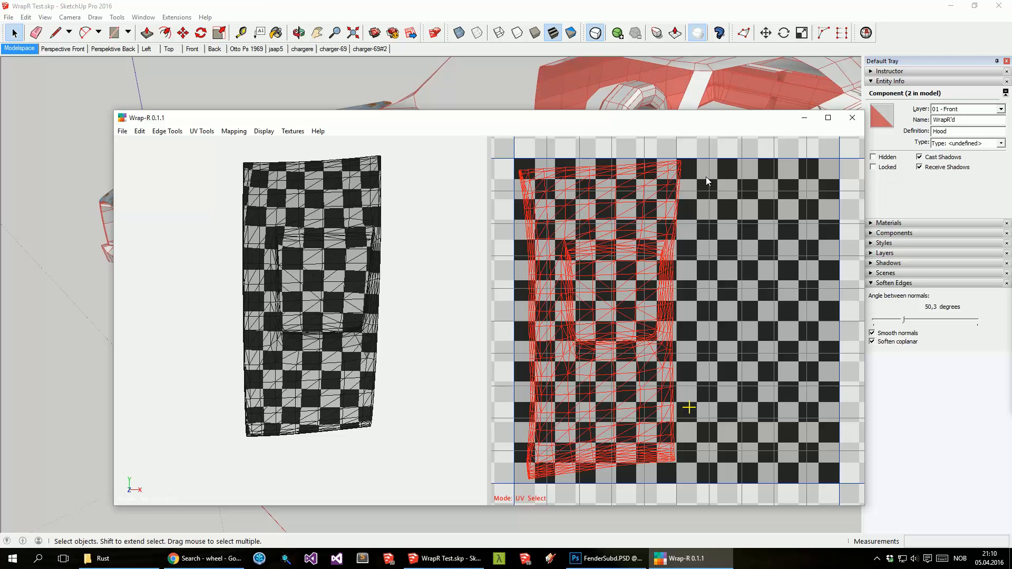
Step: Export the hood's UV layout to Documents as HoodSubd.svg and save the hood's mapping
left_click(122, 131)
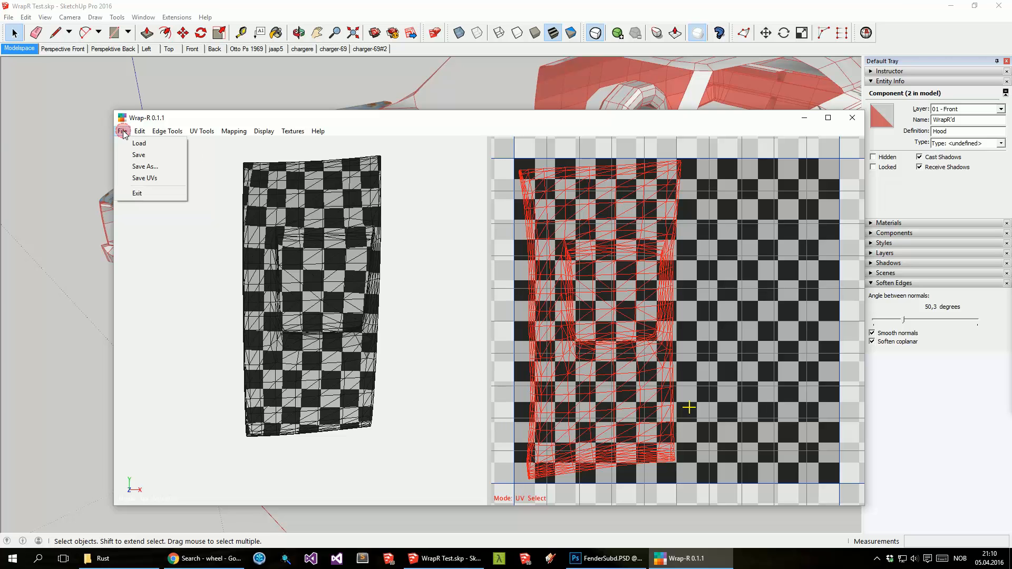
left_click(165, 169)
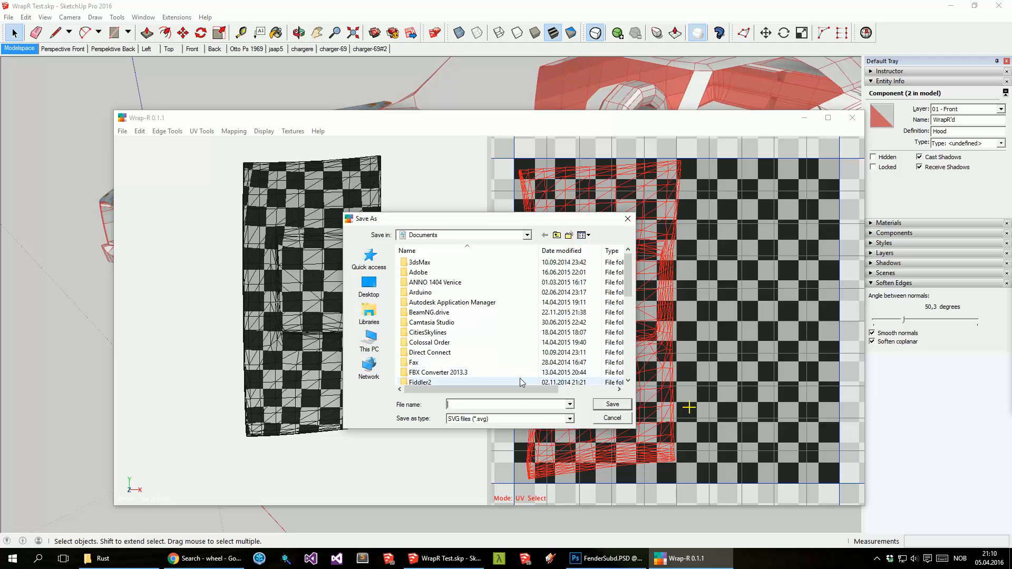
type("Hood")
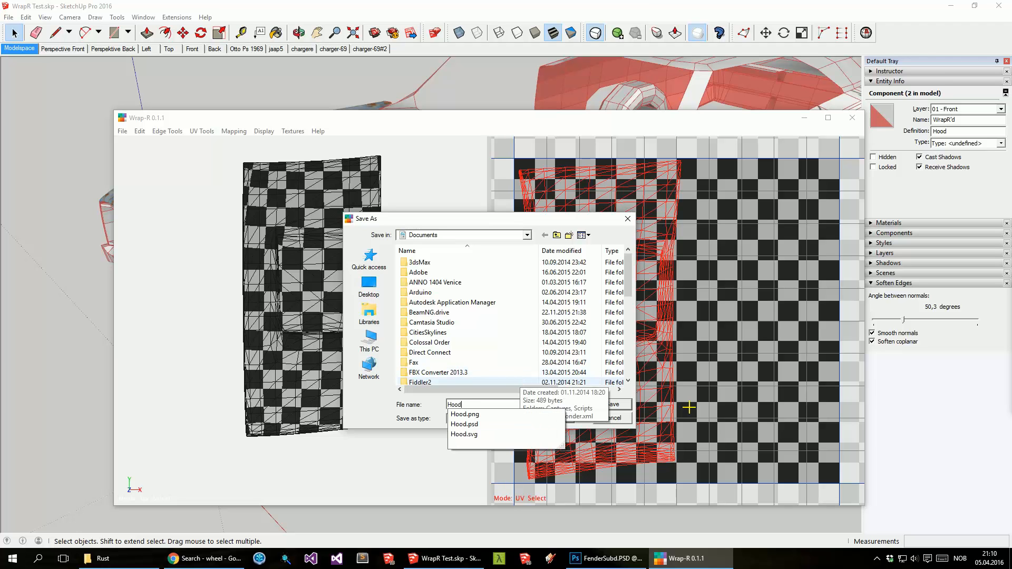
type("Subd.svg")
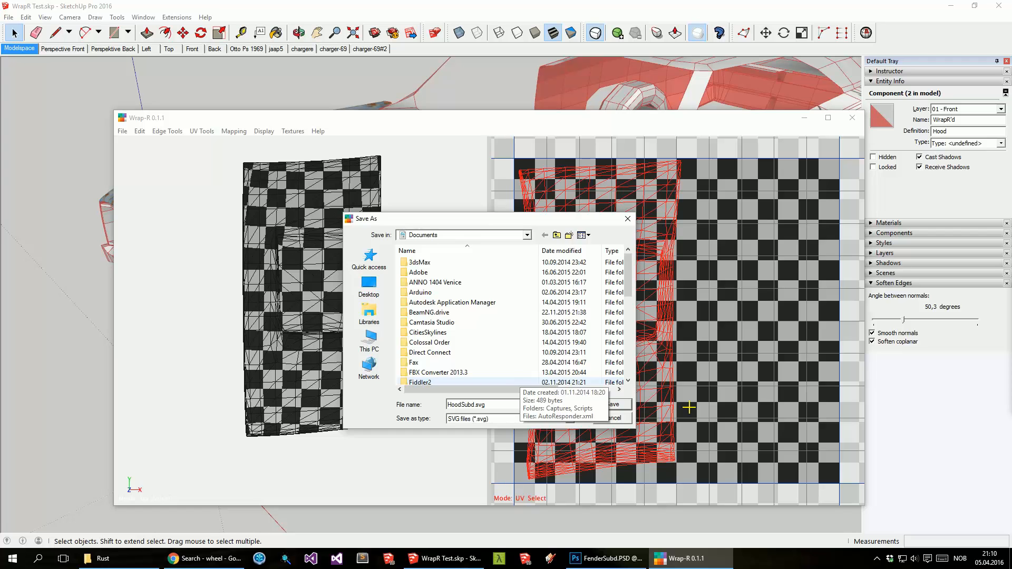
key("Return")
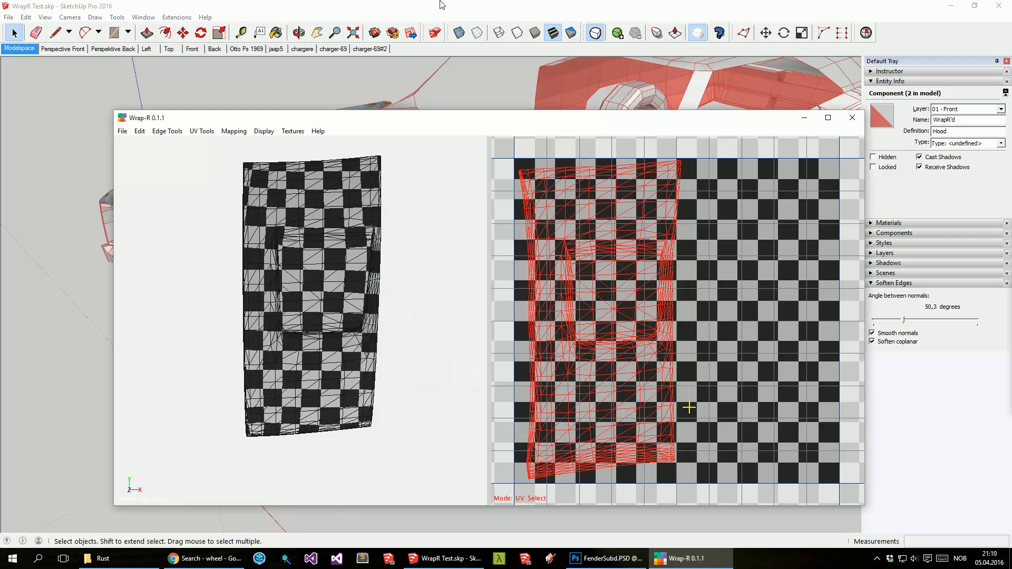
left_click(122, 131)
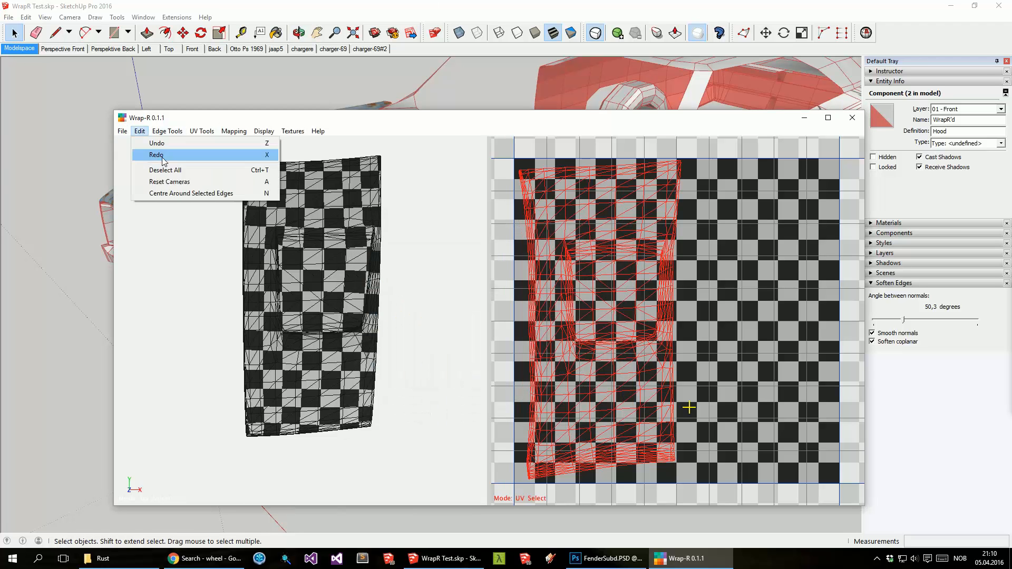
left_click(130, 159)
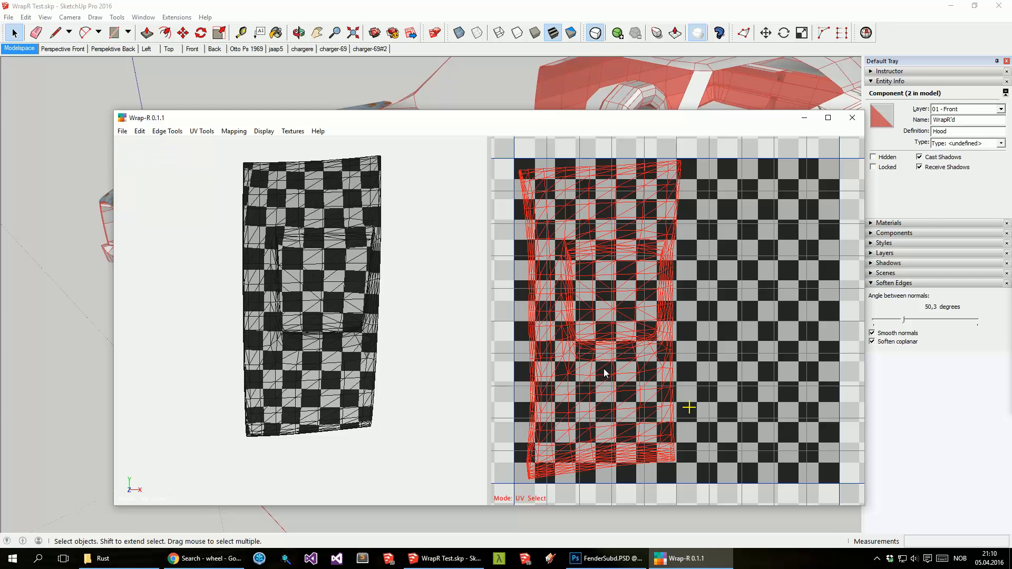
Step: Switch to Photoshop and create a new 1024 by 1024 pixel RGB document with a transparent background
left_click(607, 558)
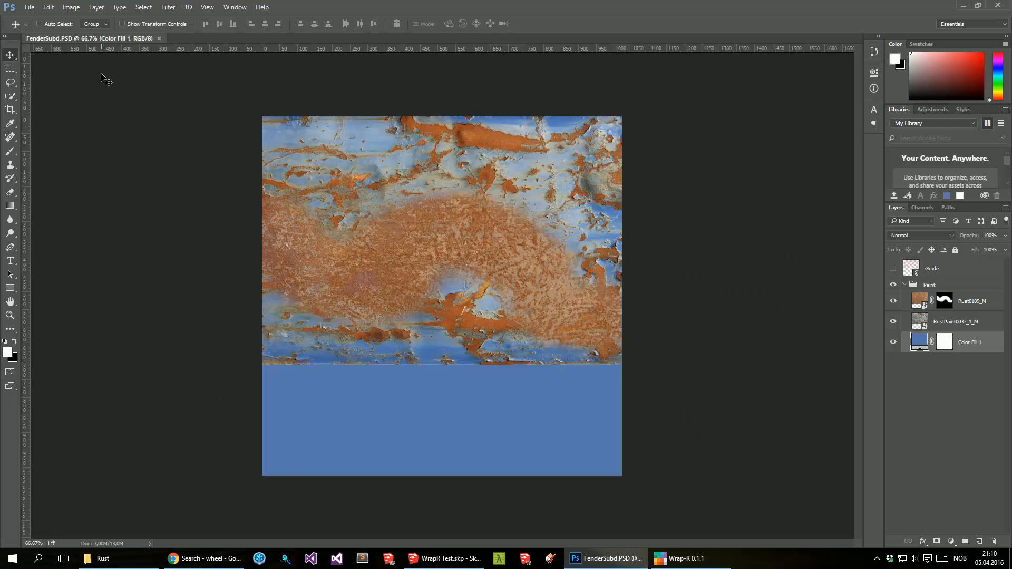
key("ctrl+n")
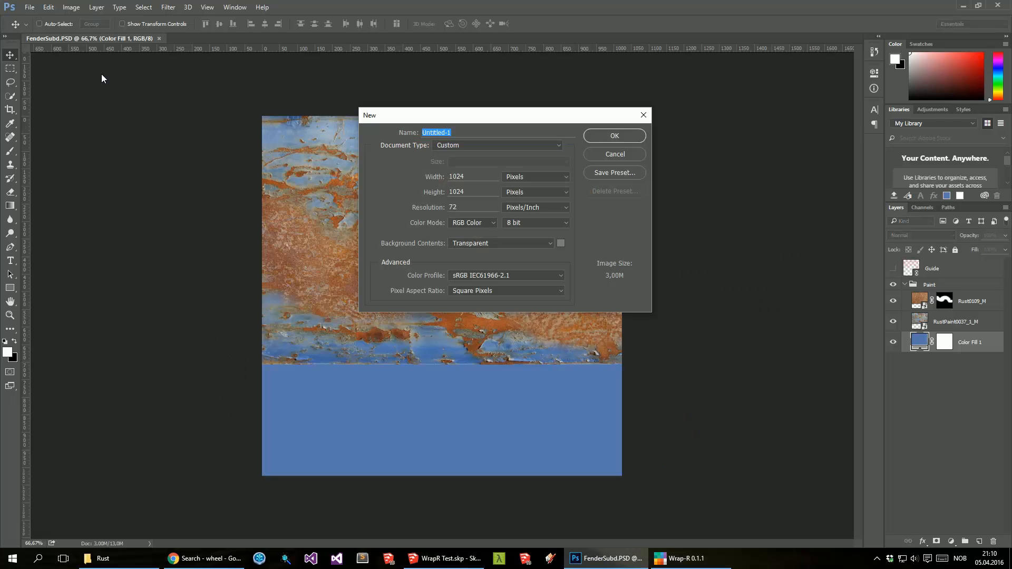
key("Return")
Step: Place the HoodSubd UV layout from Documents as a linked layer at its original size
left_click(29, 7)
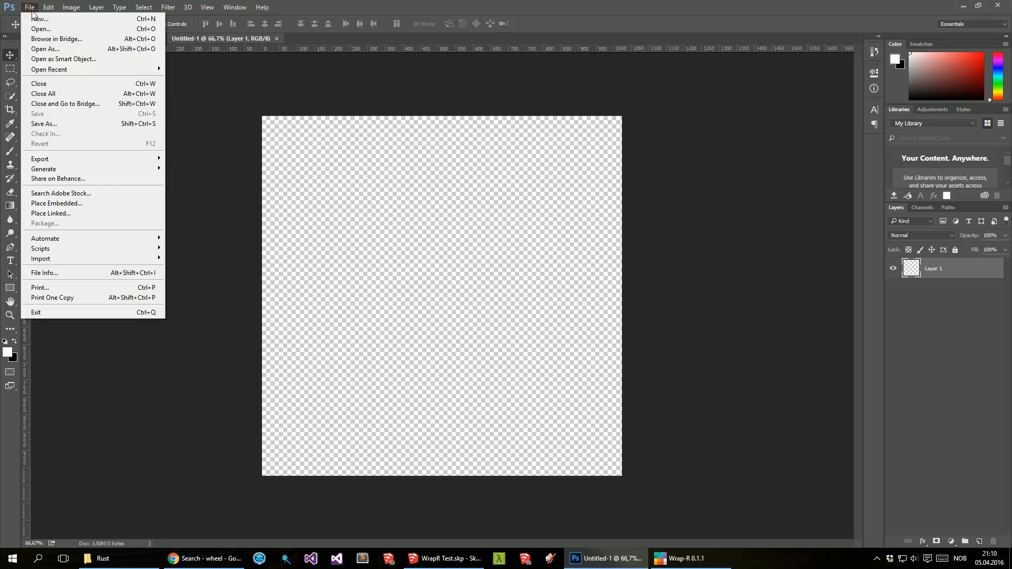
left_click(106, 213)
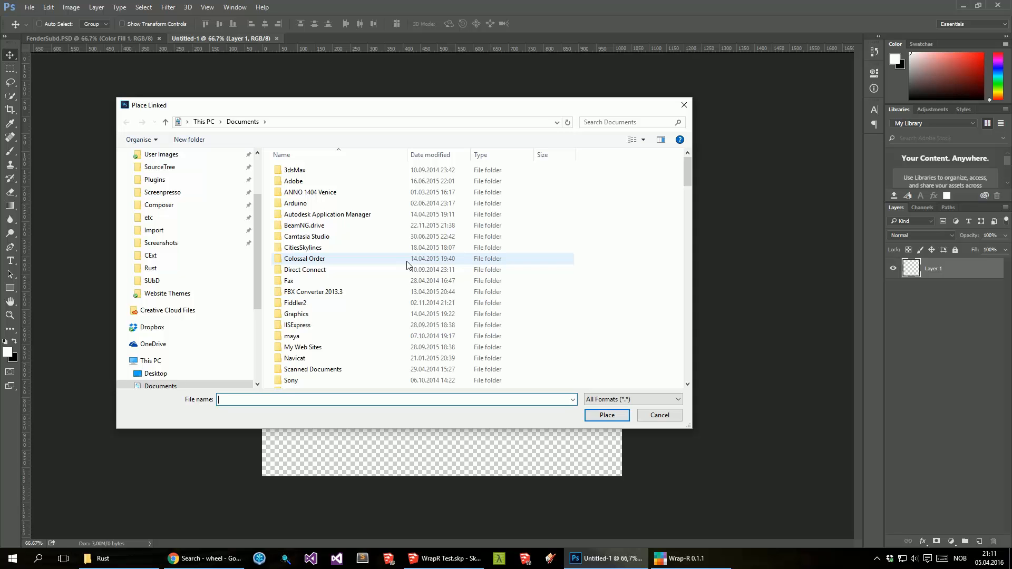
type("Hood")
key("Down")
key("Down")
key("Down")
key("Down")
key("Return")
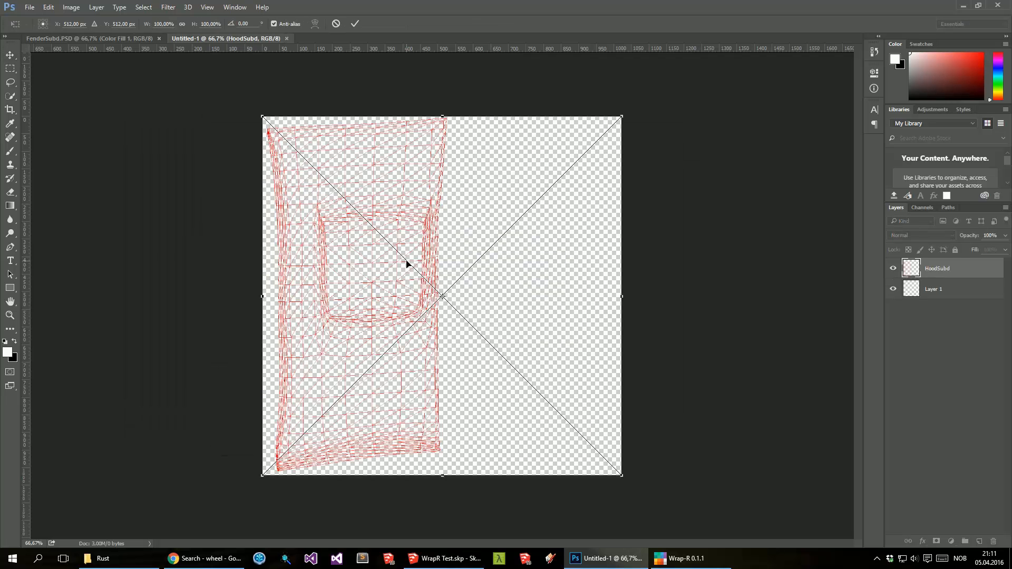
key("Return")
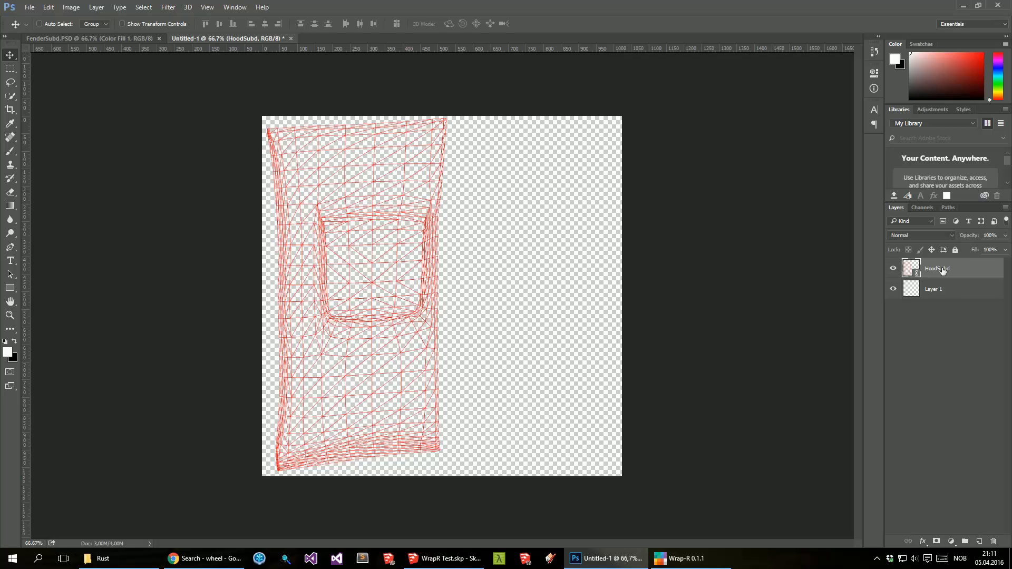
Step: Create a layer group above Layer 1 and place MetalRusted0068_1_M.jpg from the Rust folder into the document
left_click(941, 290)
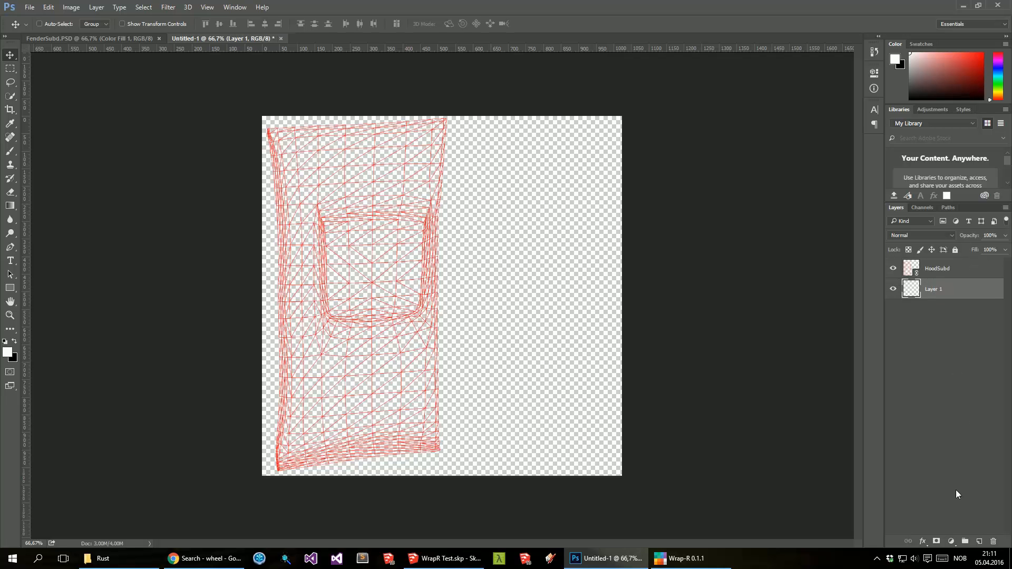
left_click(963, 541)
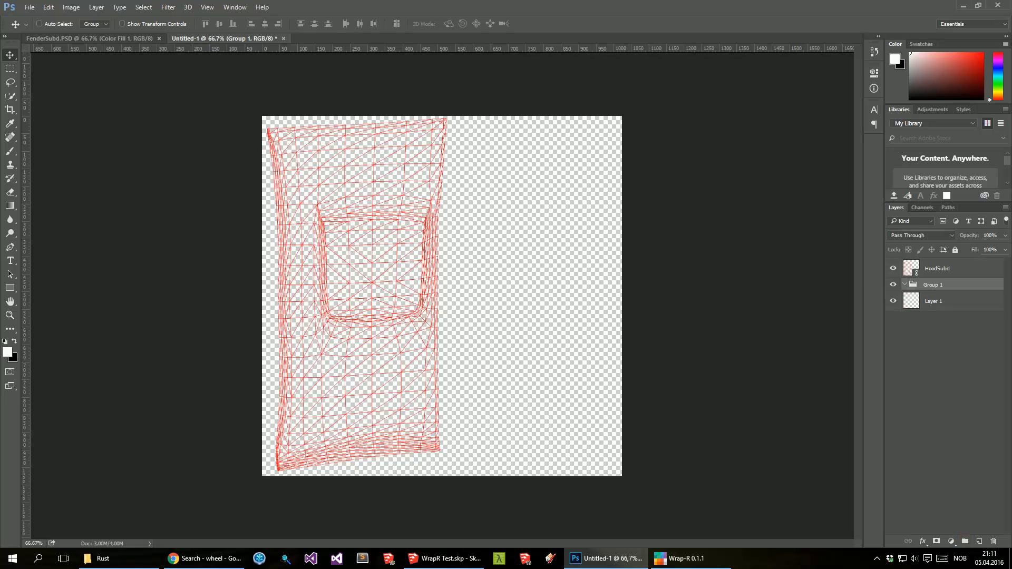
left_click(105, 558)
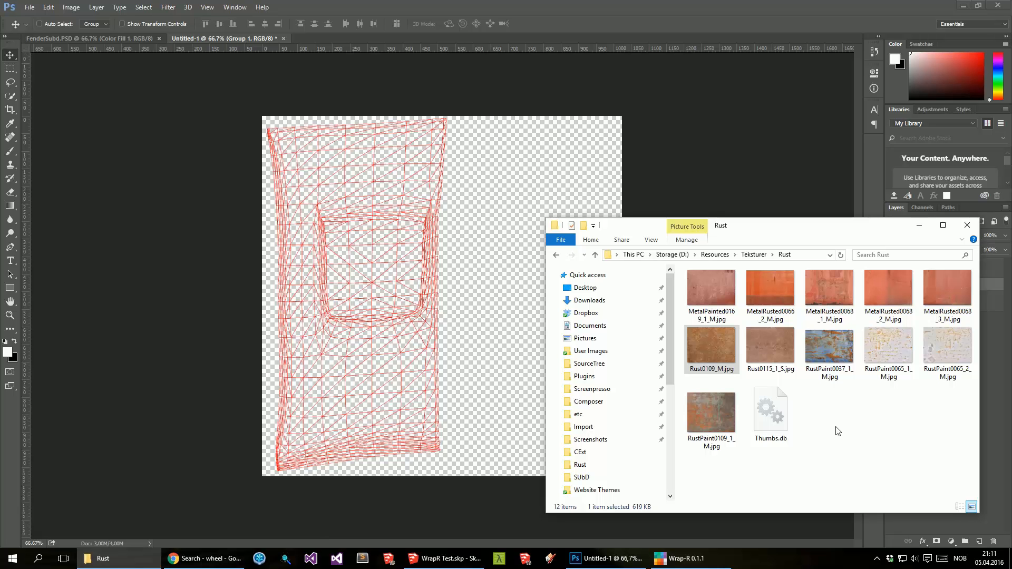
left_click_drag(833, 297, 480, 256)
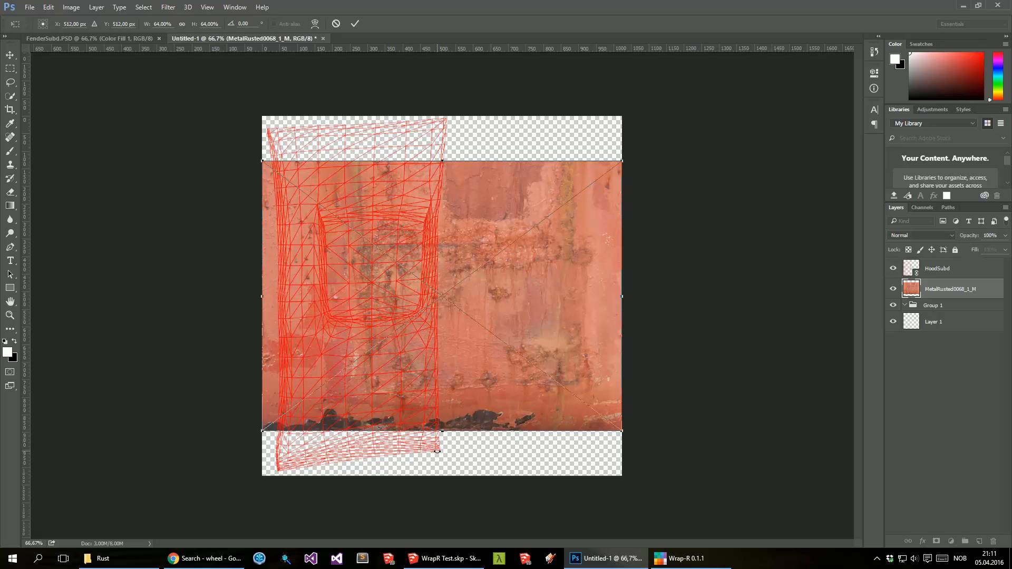
Step: Enlarge the placed rust texture to about 87%, rotate it about -6.3 degrees and position it to cover the hood's UV layout
left_click_drag(260, 155, 190, 121)
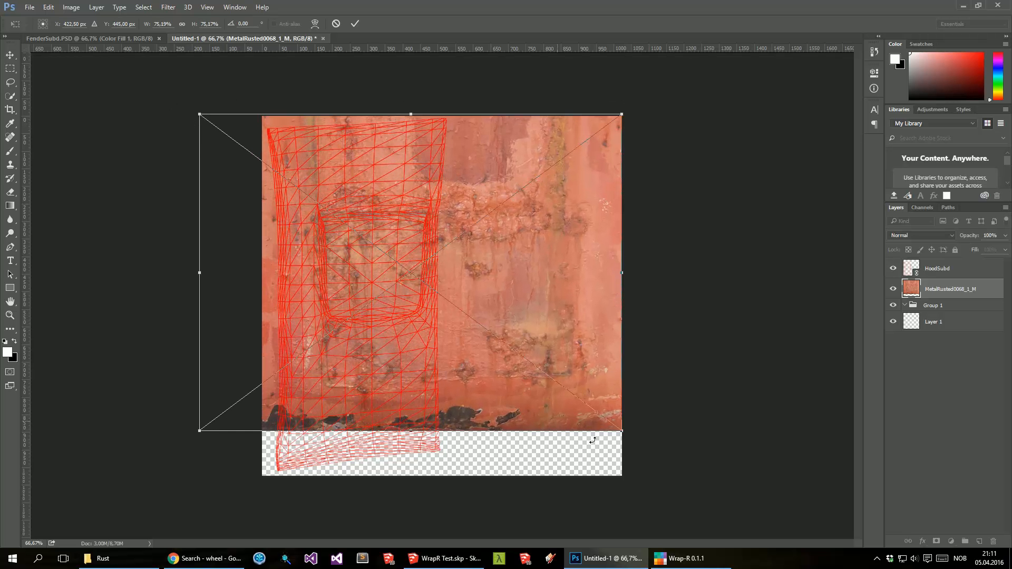
left_click_drag(627, 429, 697, 441)
left_click_drag(552, 431, 437, 420)
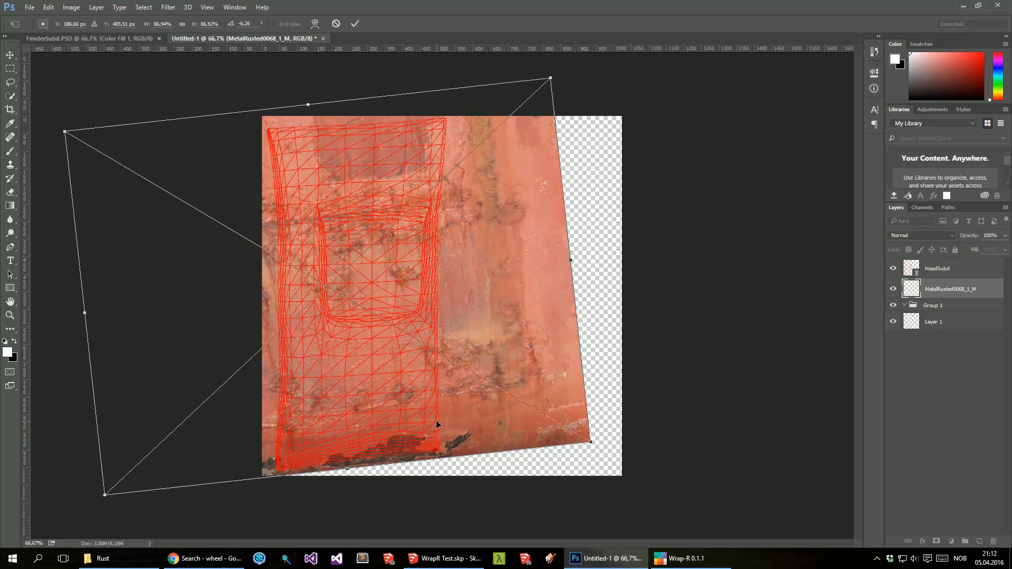
key("Return")
Step: Move the MetalRusted0068_1_M layer into the new group and rename the group Paint
left_click_drag(955, 289, 951, 307)
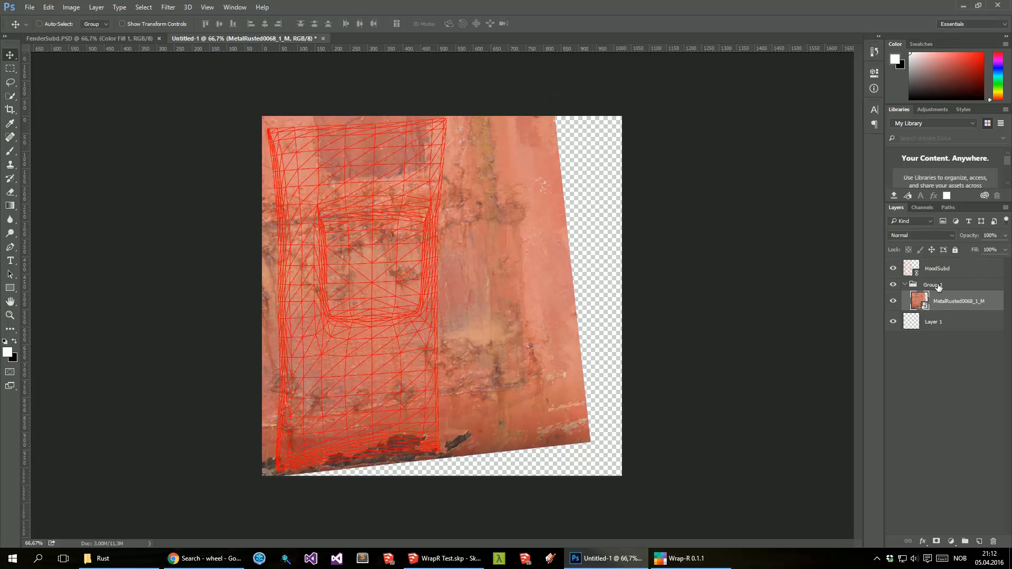
double_click(937, 285)
type("Paint")
key("Return")
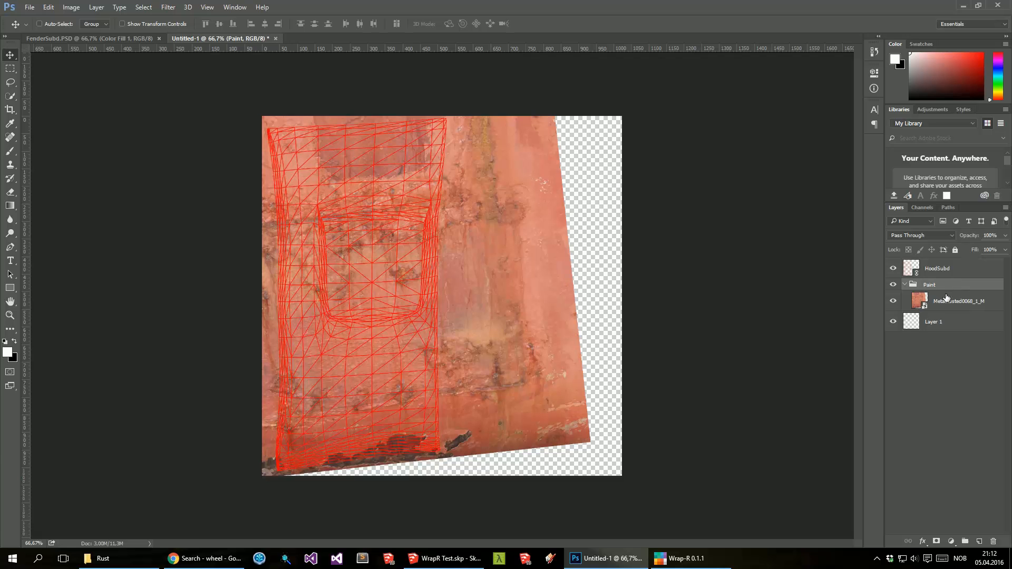
Step: Add a Solid Color fill layer in brown #864a37 sampled from the canvas, and place it in the Paint group beneath the rust texture
left_click(941, 322)
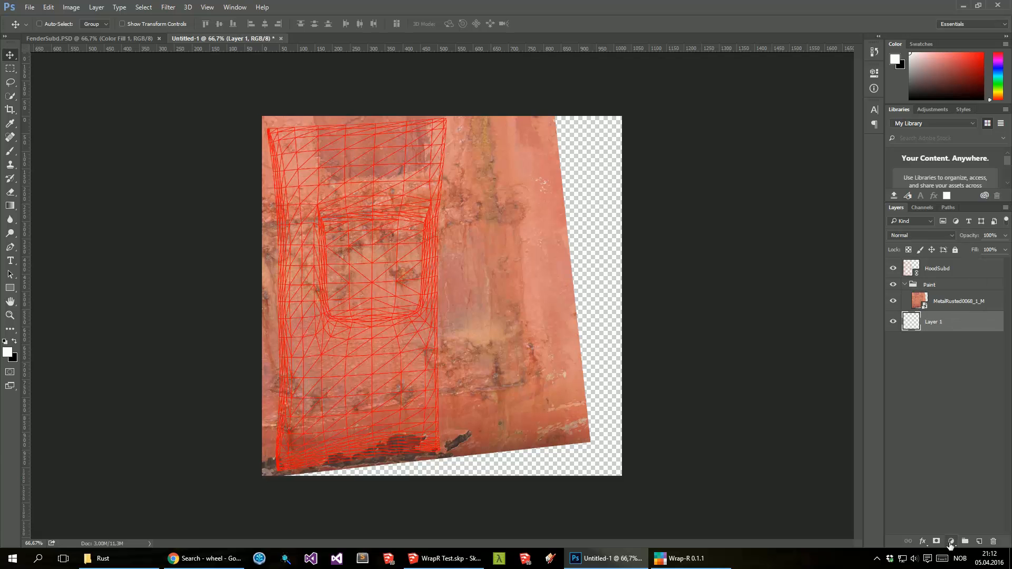
left_click(951, 541)
left_click(940, 315)
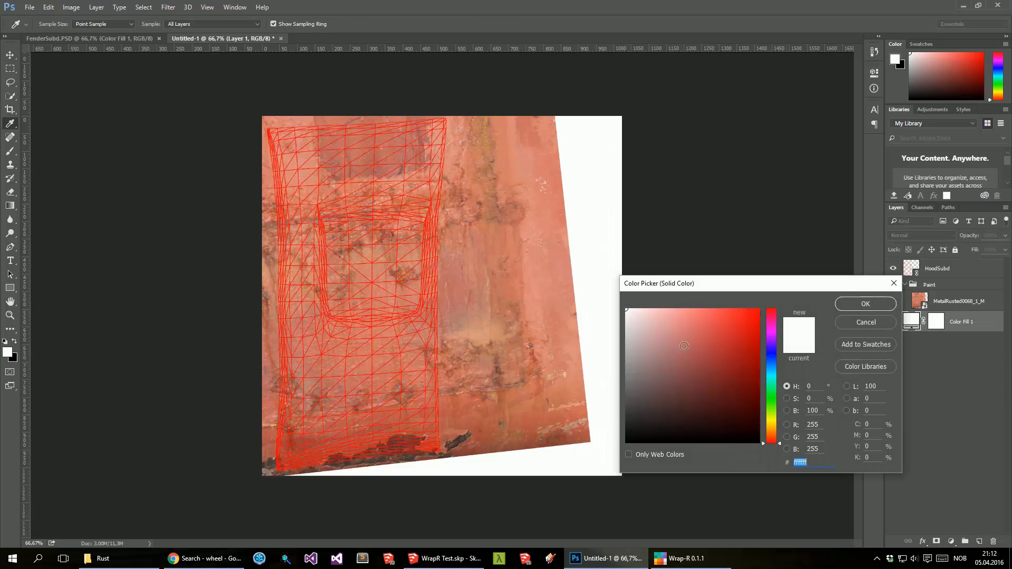
left_click(486, 452)
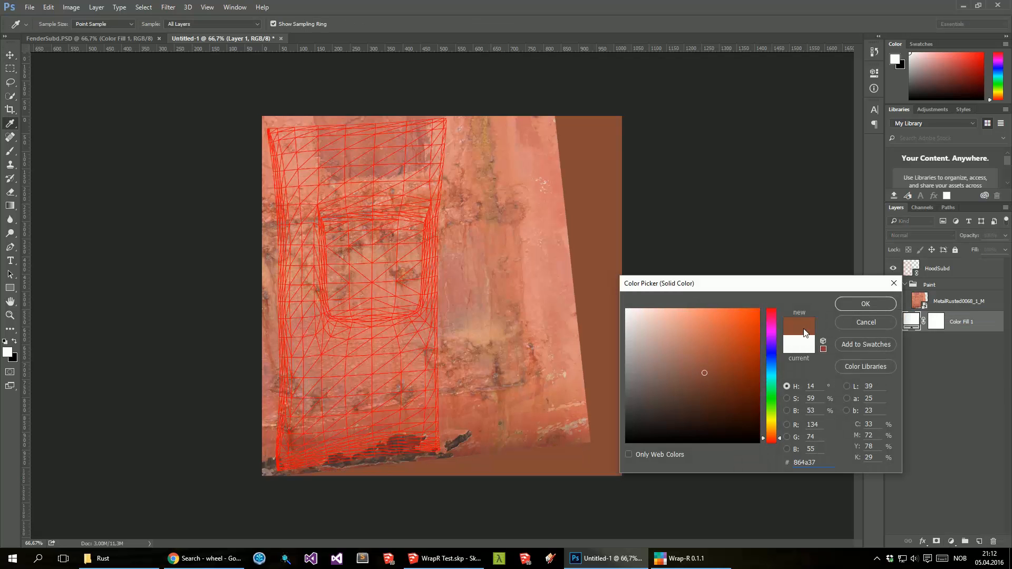
left_click(866, 305)
mouse_move(949, 324)
left_mouse_down()
mouse_move(953, 286)
mouse_move(966, 339)
mouse_move(933, 308)
mouse_move(929, 288)
left_mouse_up()
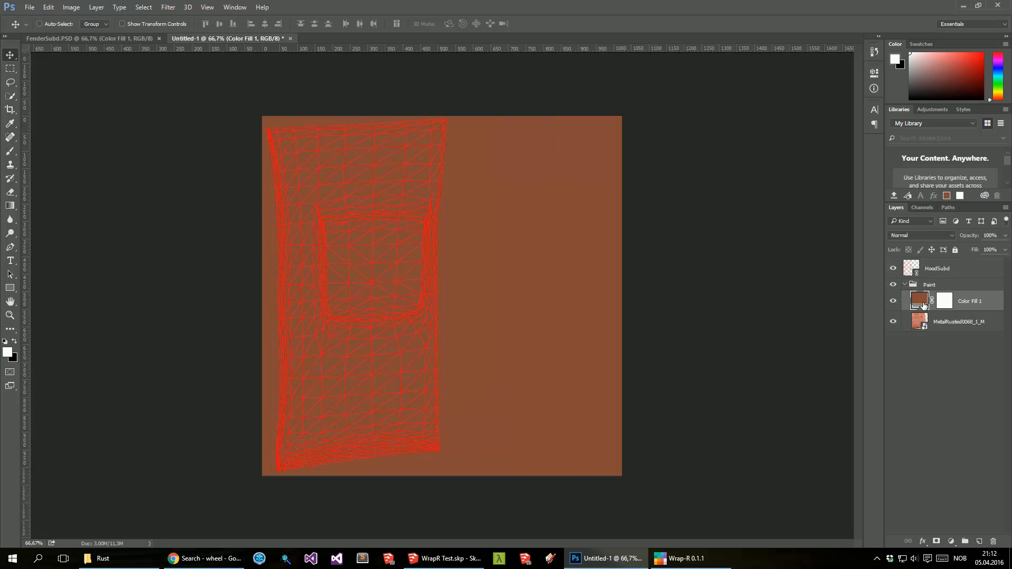
left_click_drag(920, 323, 943, 306)
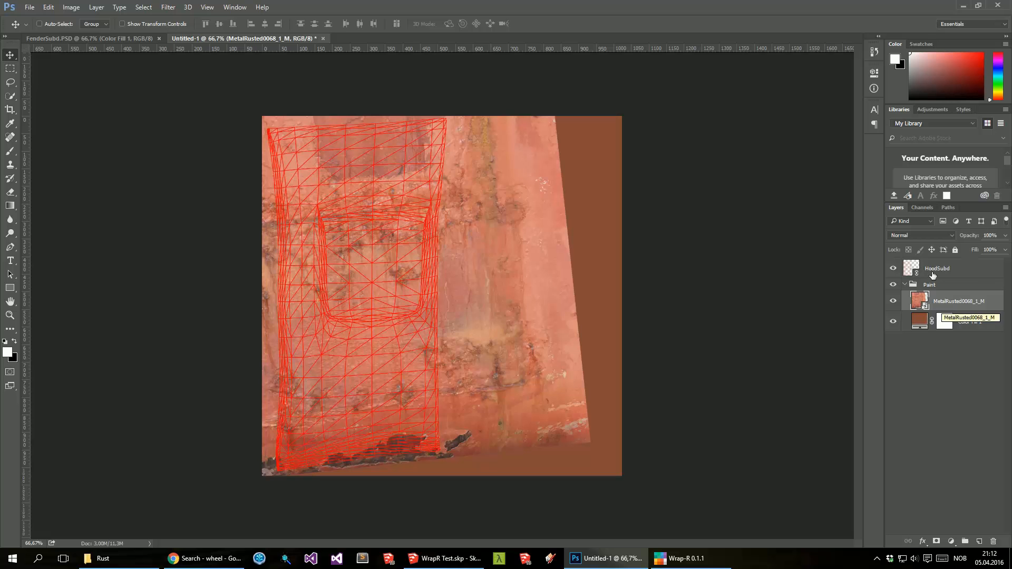
Step: Give the HoodSubd wireframe layer a white Color Overlay and set the layer's opacity to 50%
double_click(909, 270)
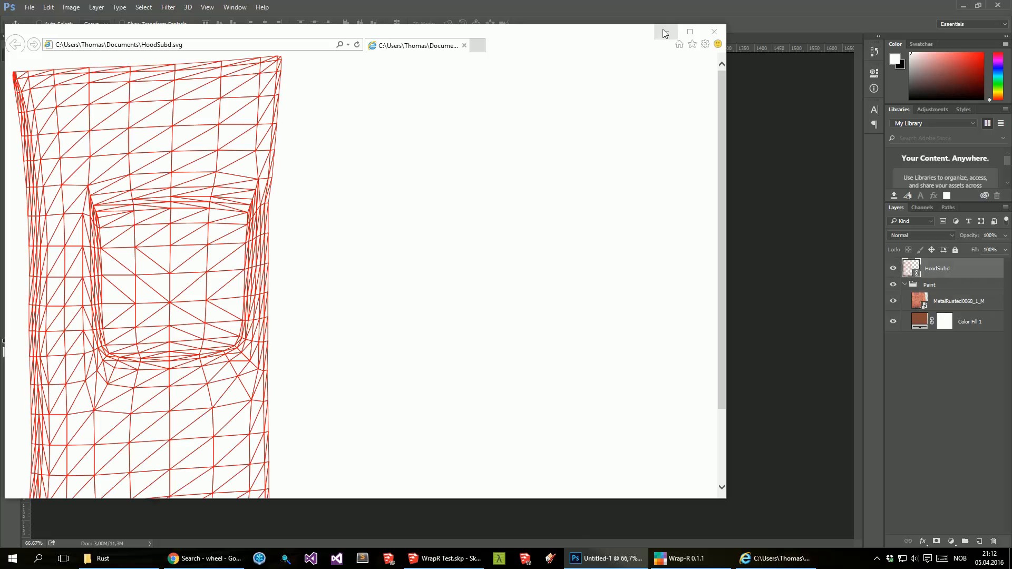
left_click(716, 32)
right_click(927, 269)
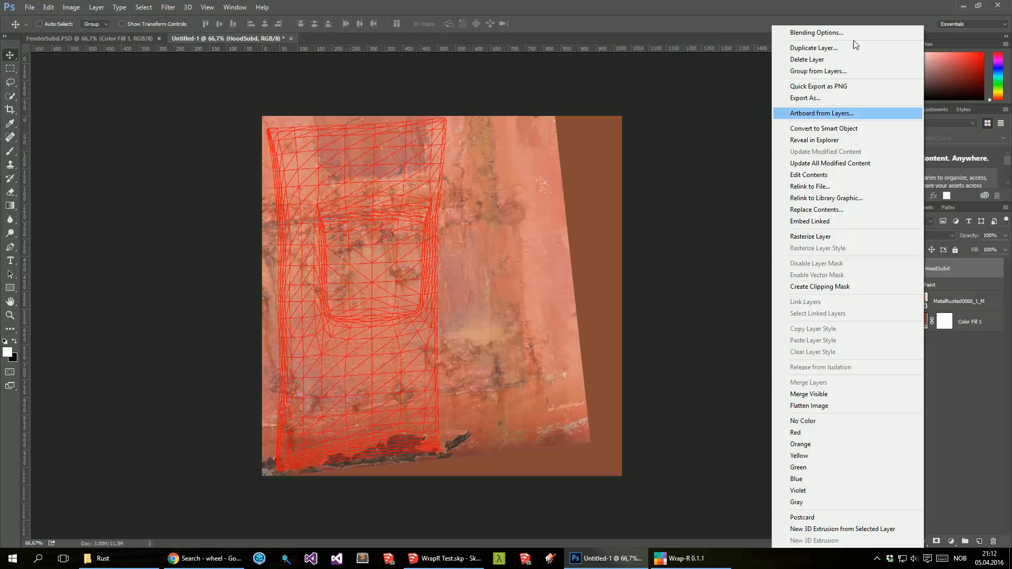
key("Escape")
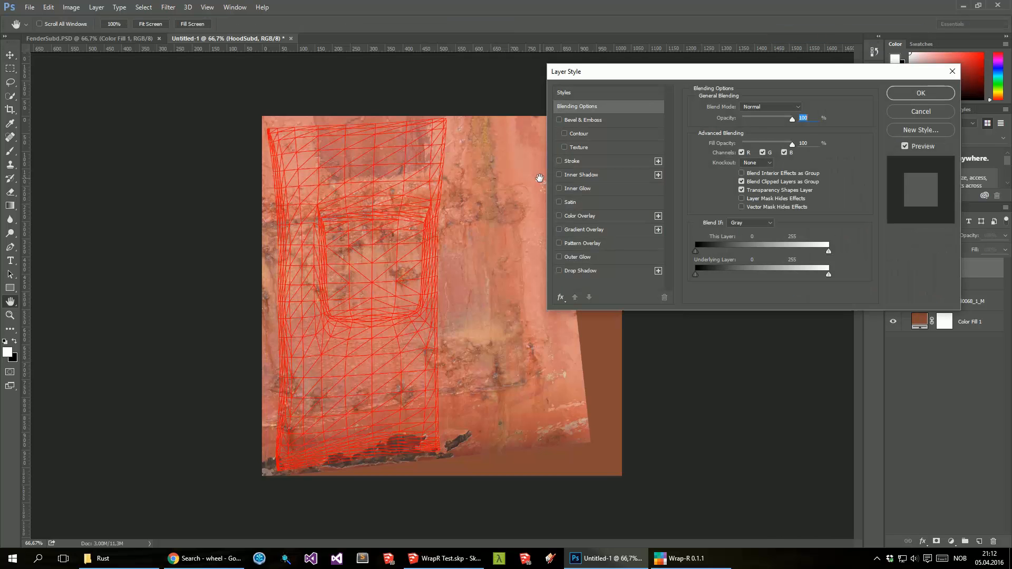
left_click(589, 217)
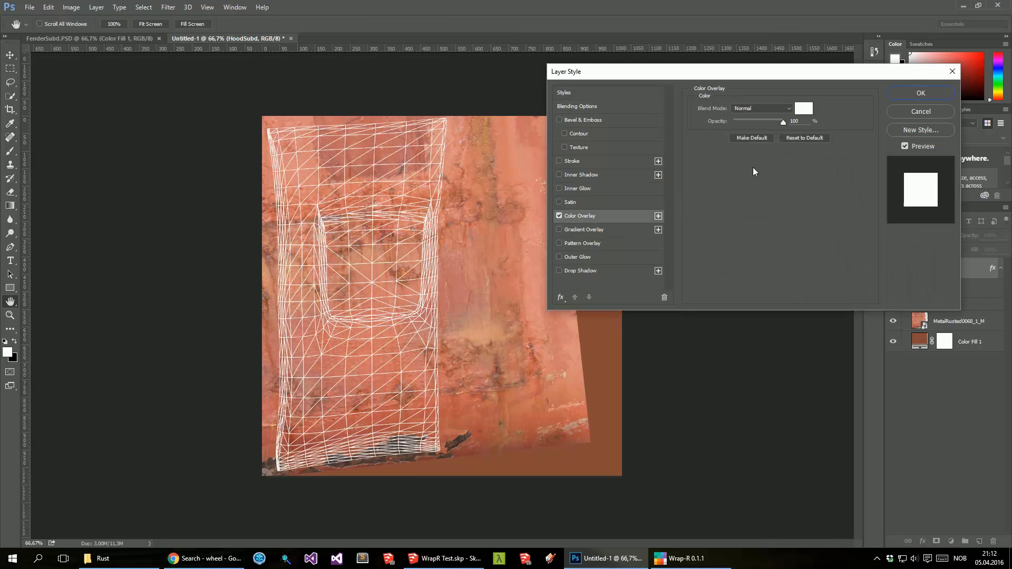
left_click(921, 93)
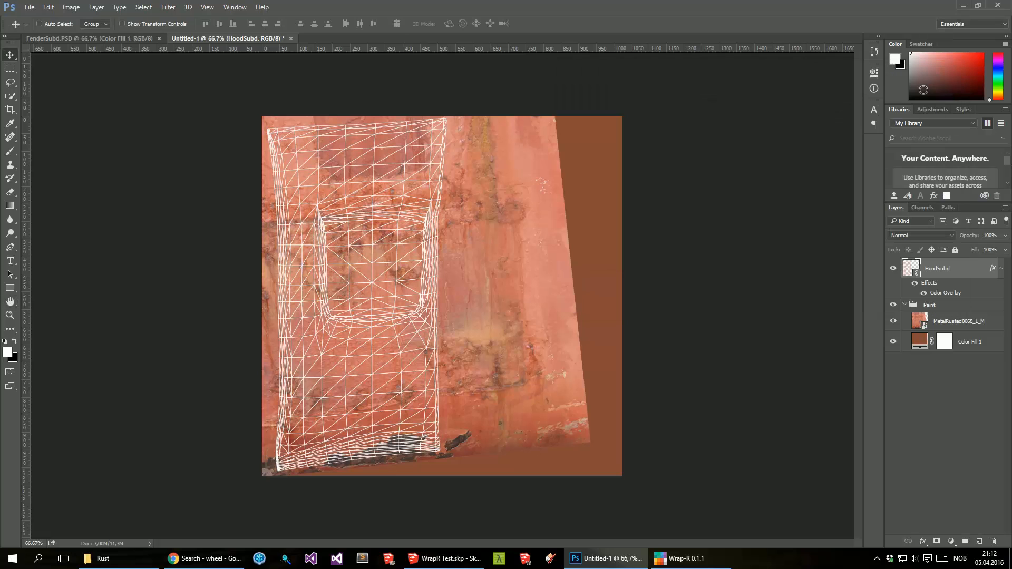
left_click(998, 269)
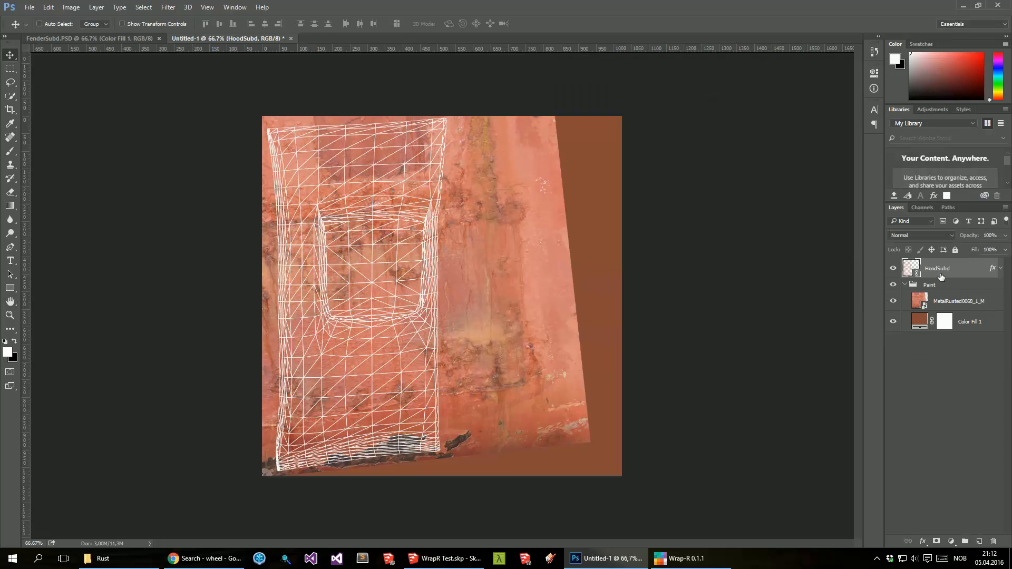
key("5")
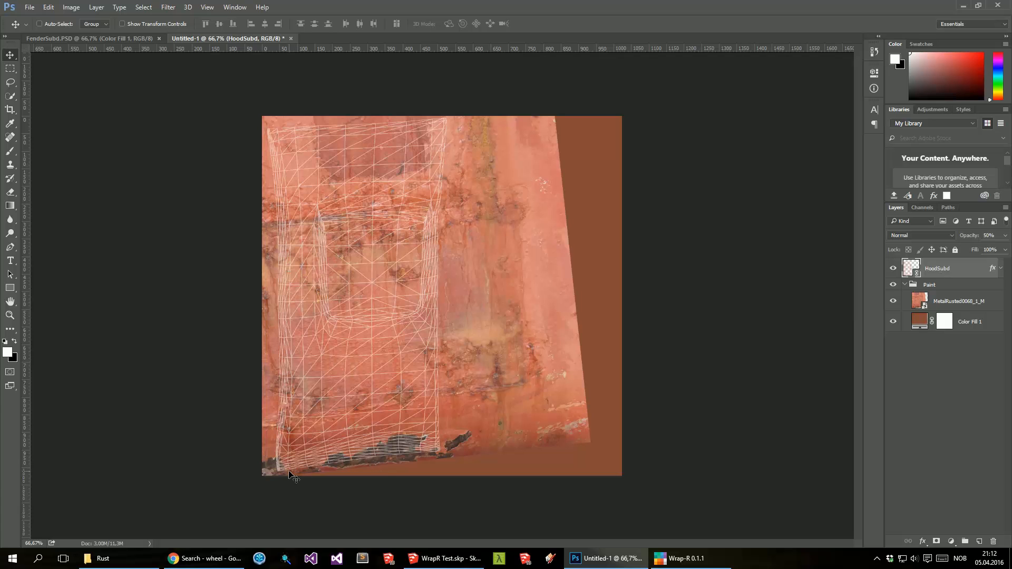
Step: Shift the MetalRusted0068_1_M texture slightly upward beneath the hood wireframe
left_click(953, 303)
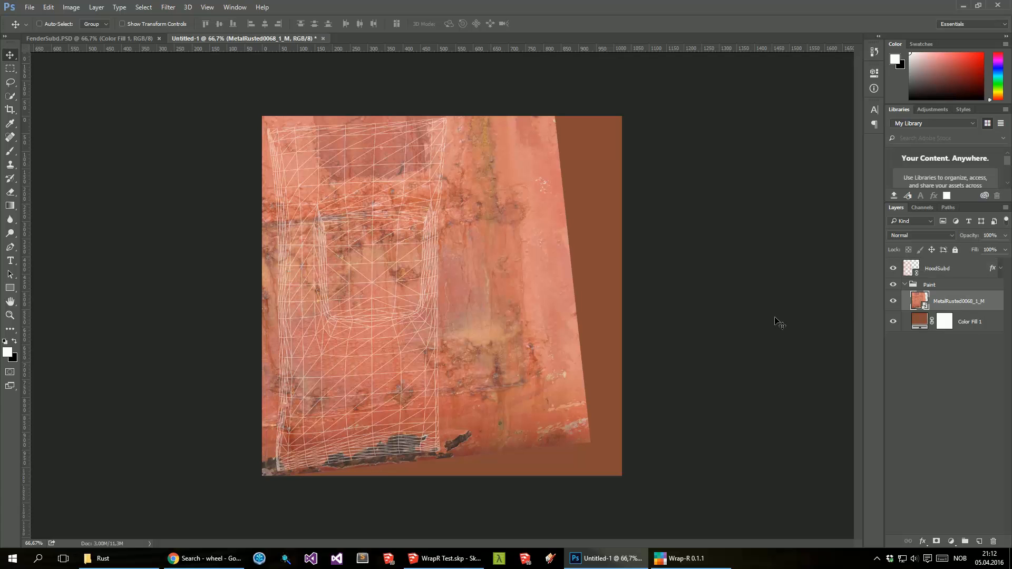
left_click_drag(462, 459, 463, 448)
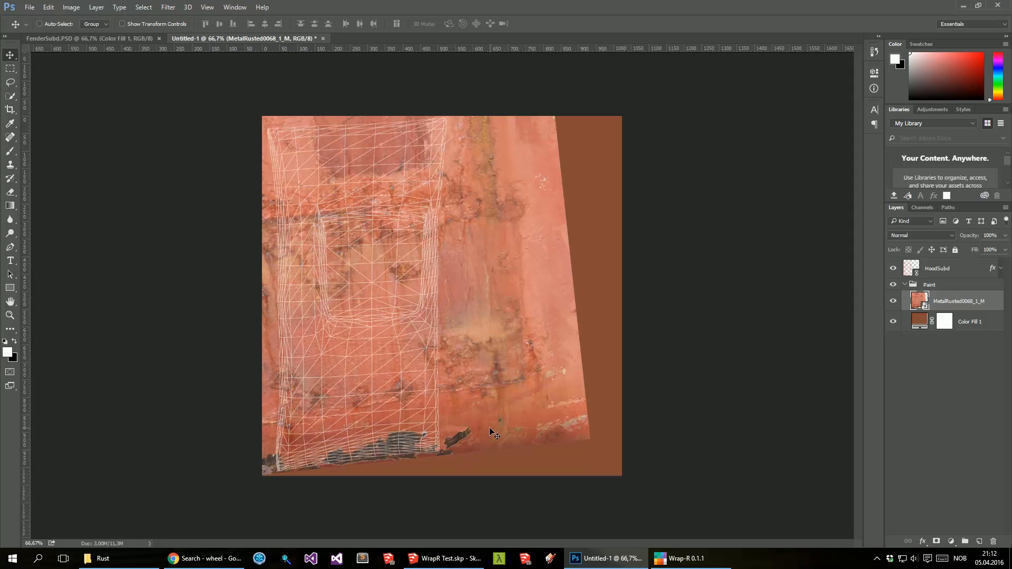
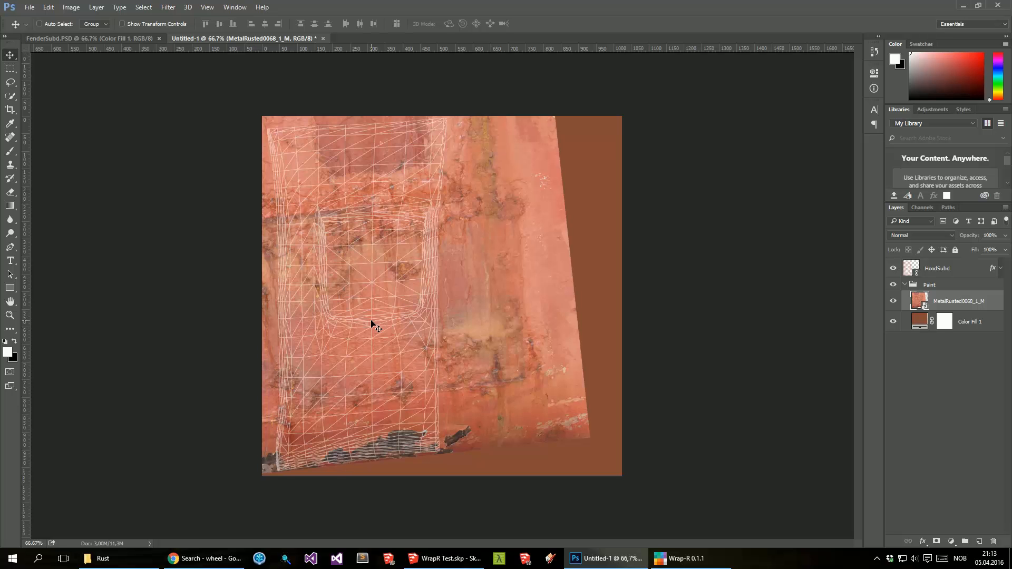
Step: Place MetalRusted0068_2_M.jpg from the Rust folder and move it over the upper part of the hood's UV layout
left_click(103, 558)
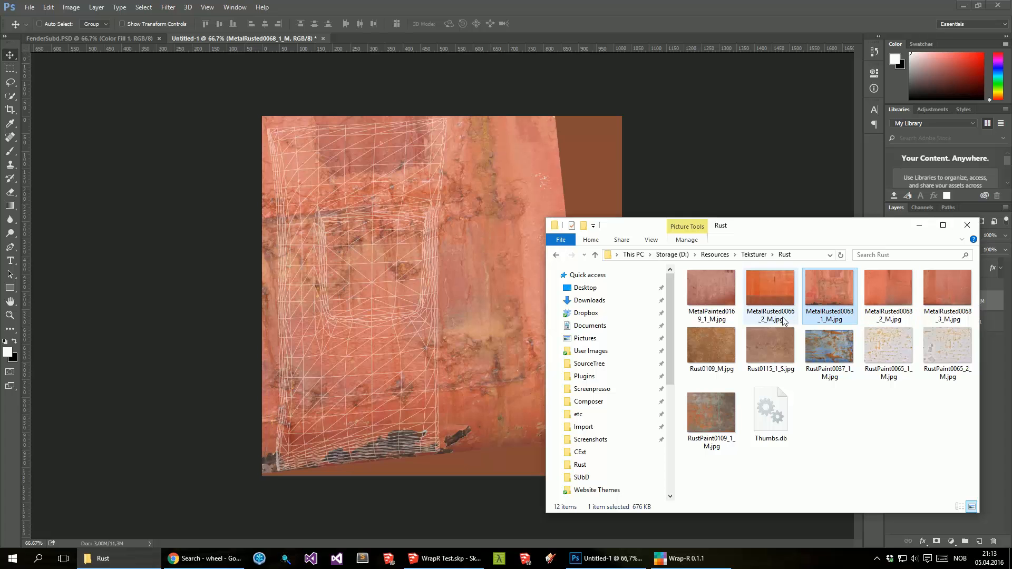
left_click(896, 297)
left_click_drag(897, 284, 445, 286)
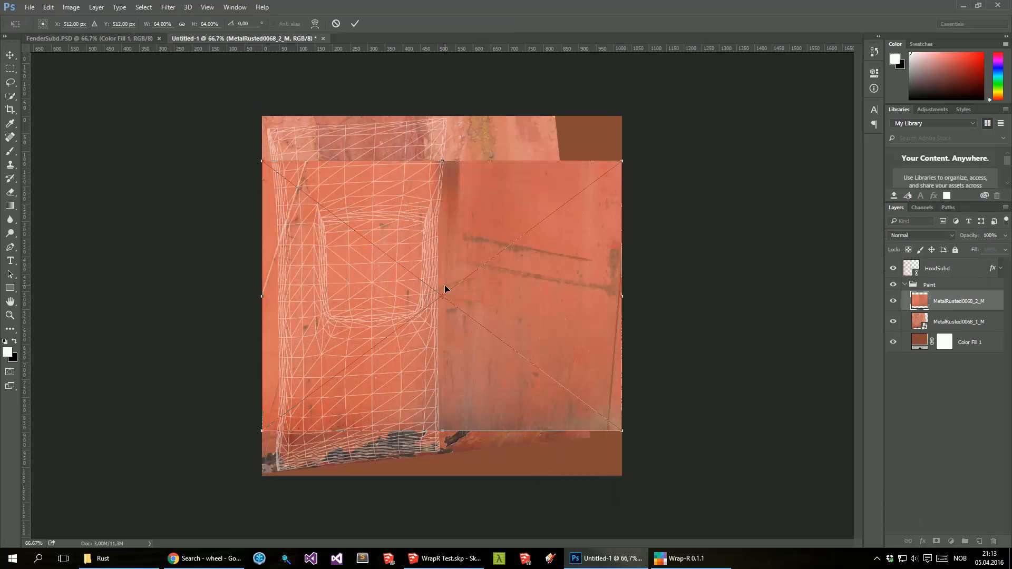
key("Return")
left_click_drag(512, 362, 373, 254)
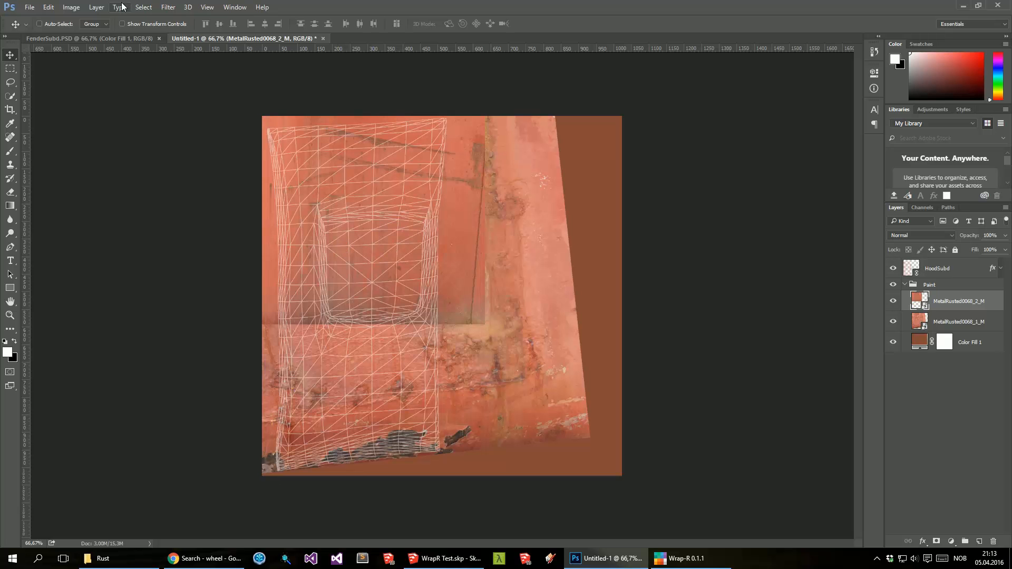
Step: Add a Hide All layer mask to MetalRusted0068_2_M and paint white on it to reveal the texture inside the hood's raised centre
left_click(102, 8)
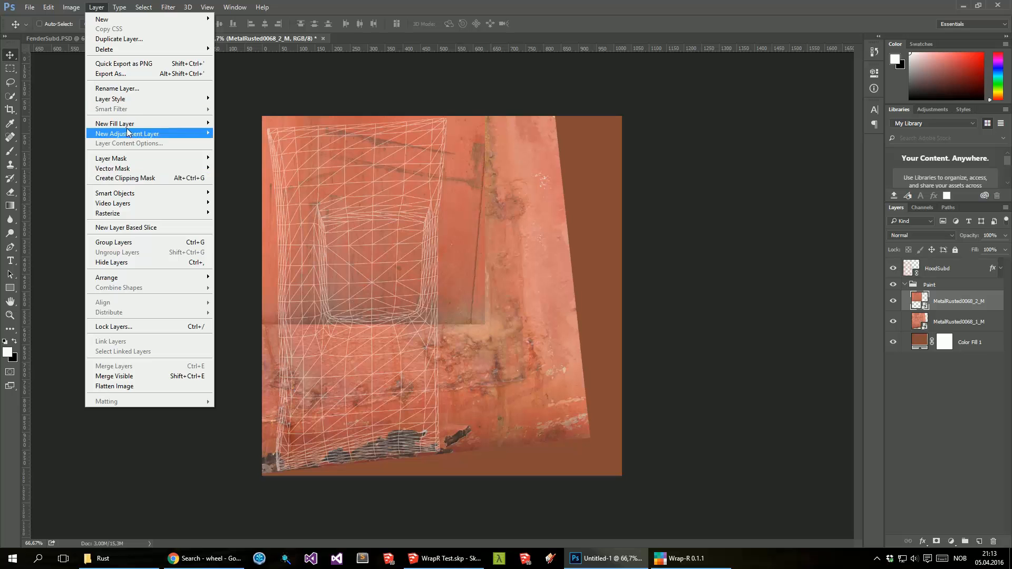
mouse_move(133, 159)
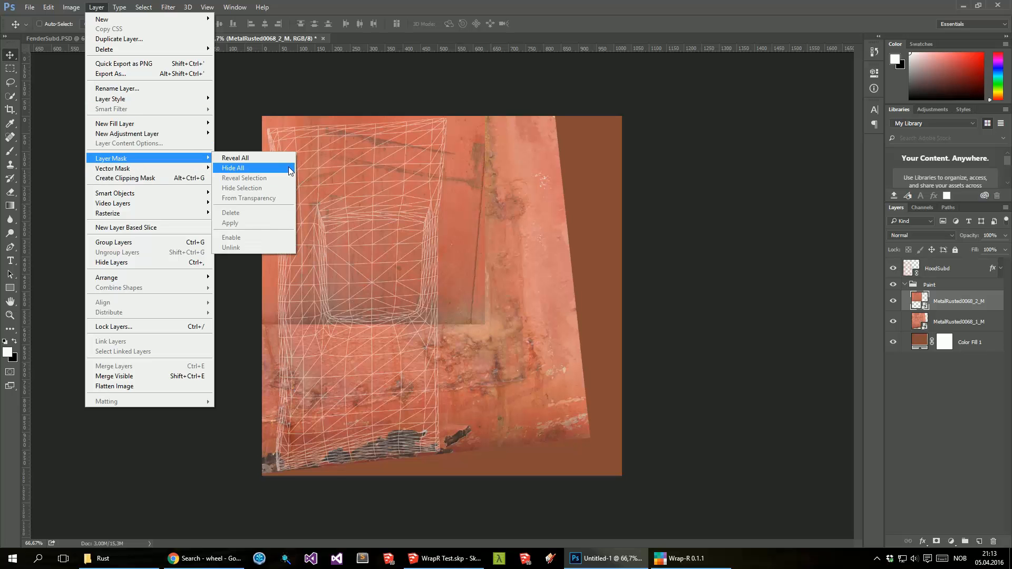
left_click(292, 169)
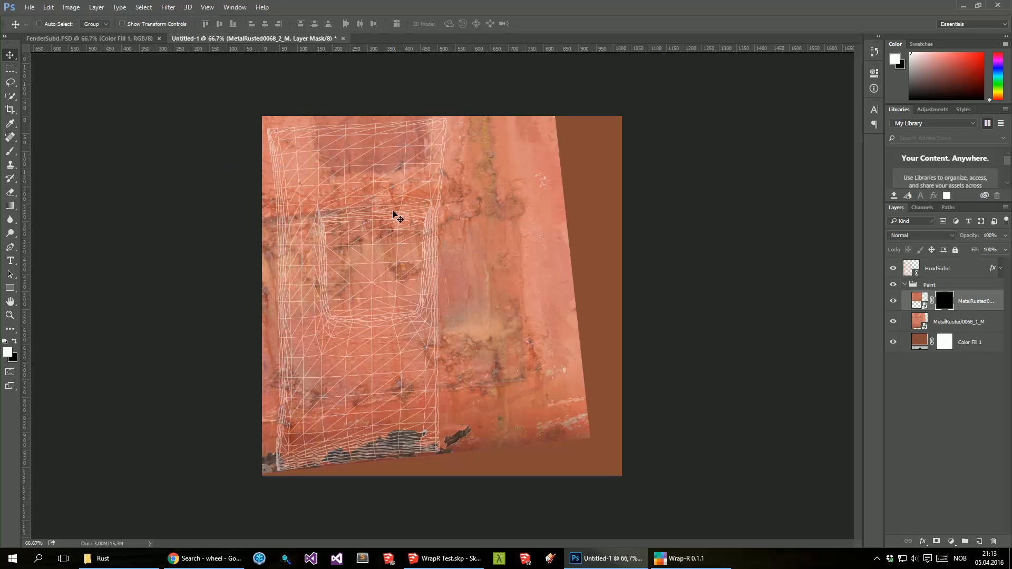
key("b")
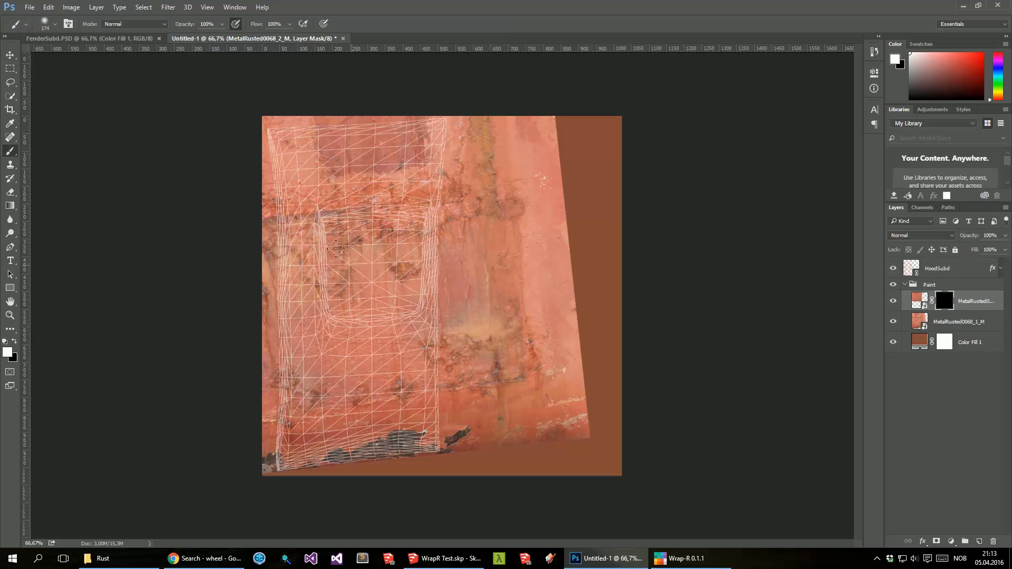
mouse_move(338, 251)
left_mouse_down()
mouse_move(348, 274)
mouse_move(375, 285)
mouse_move(377, 243)
left_mouse_up()
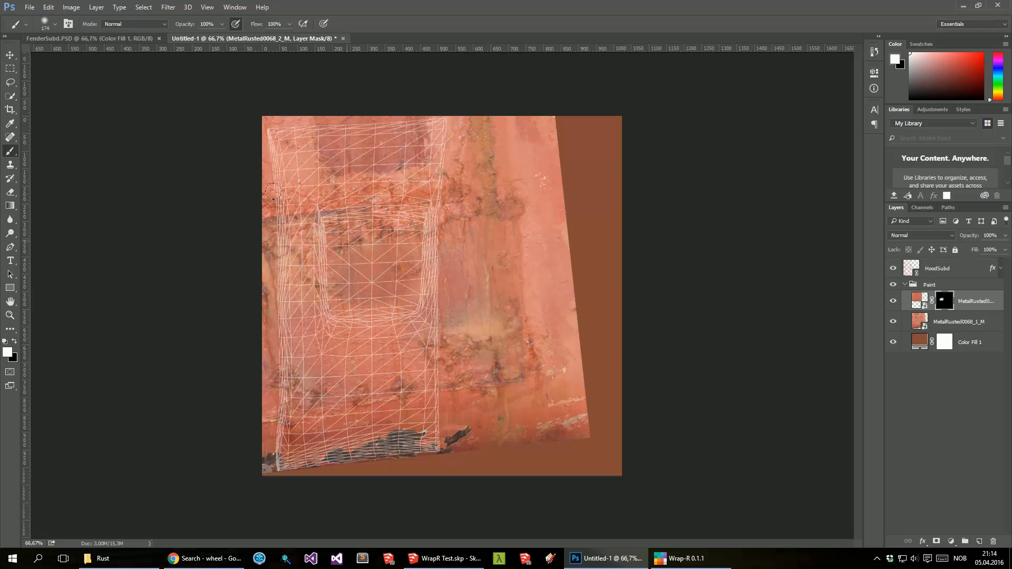
Step: Use a smaller, harder brush to extend the revealed texture along the lower edge of the hood's raised centre
left_click(56, 25)
mouse_move(59, 83)
left_mouse_down()
mouse_move(116, 83)
mouse_move(73, 58)
left_mouse_up()
key("Return")
left_click_drag(336, 305, 404, 304)
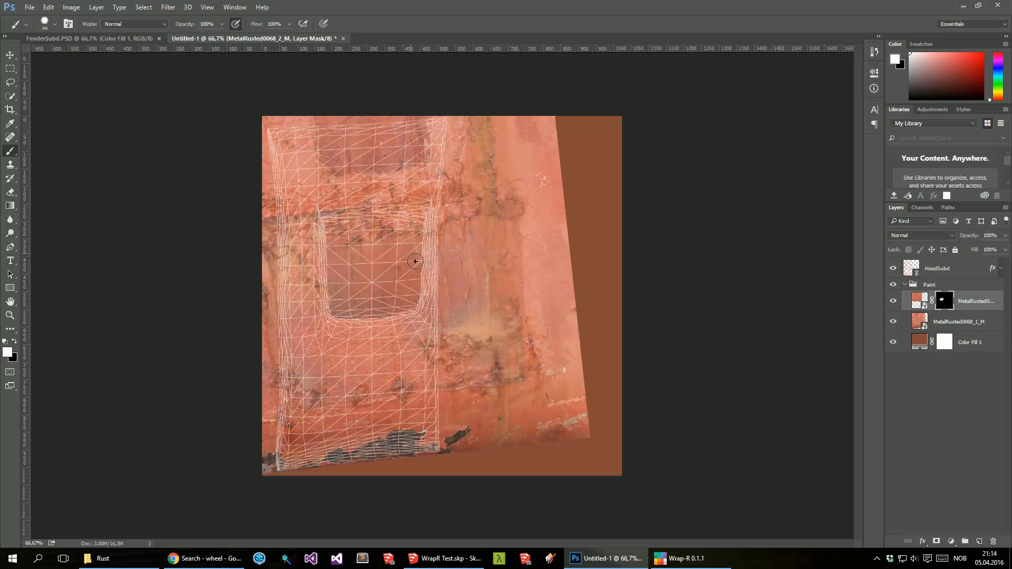
Step: Soften the 97 px brush and paint the mask to fill in and blend the edges of the hood's raised centre
left_click(55, 24)
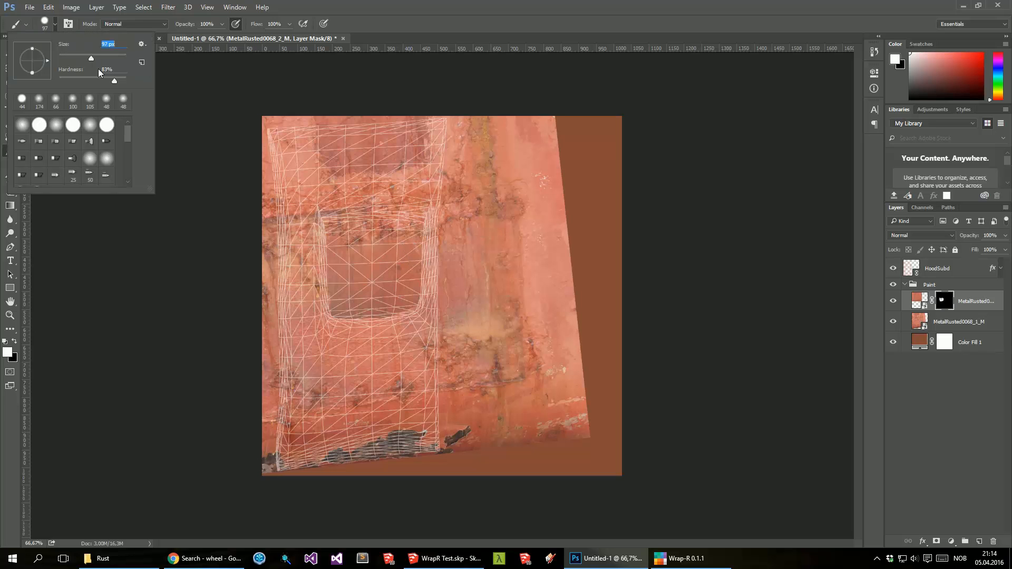
left_click_drag(110, 83, 57, 85)
left_click(352, 284)
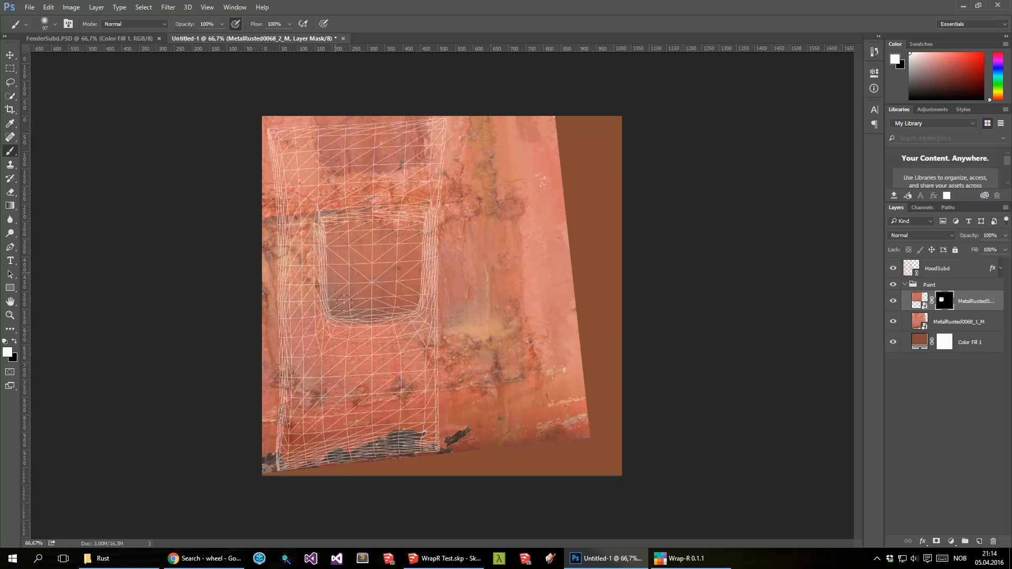
left_click_drag(372, 307, 332, 308)
Step: Add a new layer and paint a black U-shaped line with a soft 45 px brush around the hood's raised centre
left_click(979, 542)
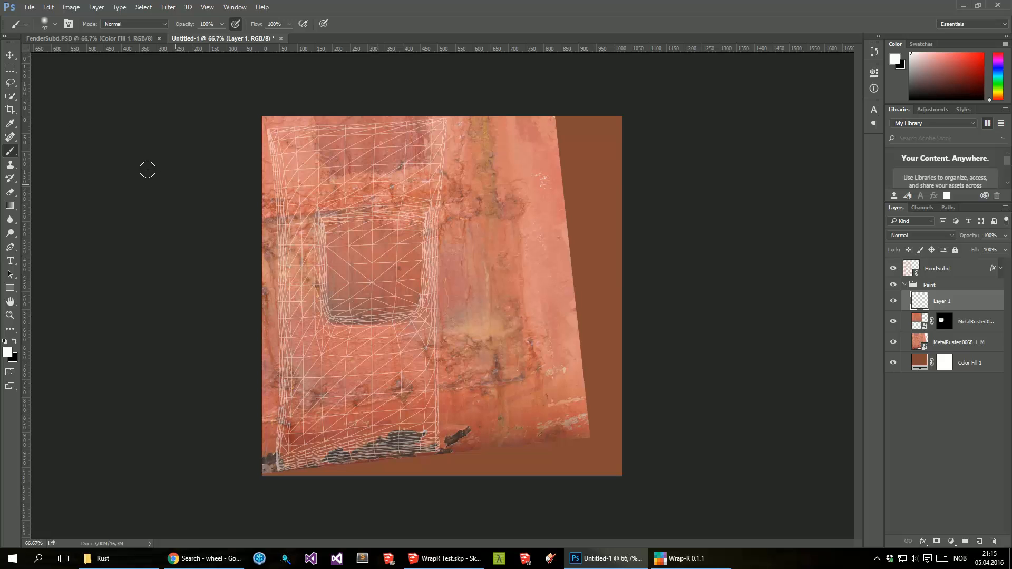
left_click(55, 27)
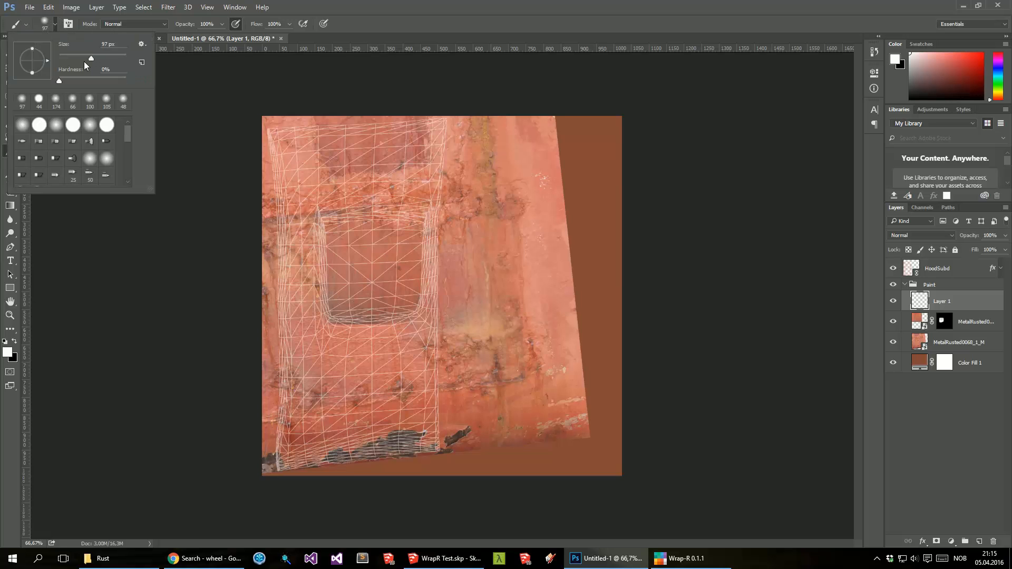
left_click_drag(91, 59, 67, 57)
left_click_drag(74, 59, 74, 59)
left_click(935, 302)
key("x")
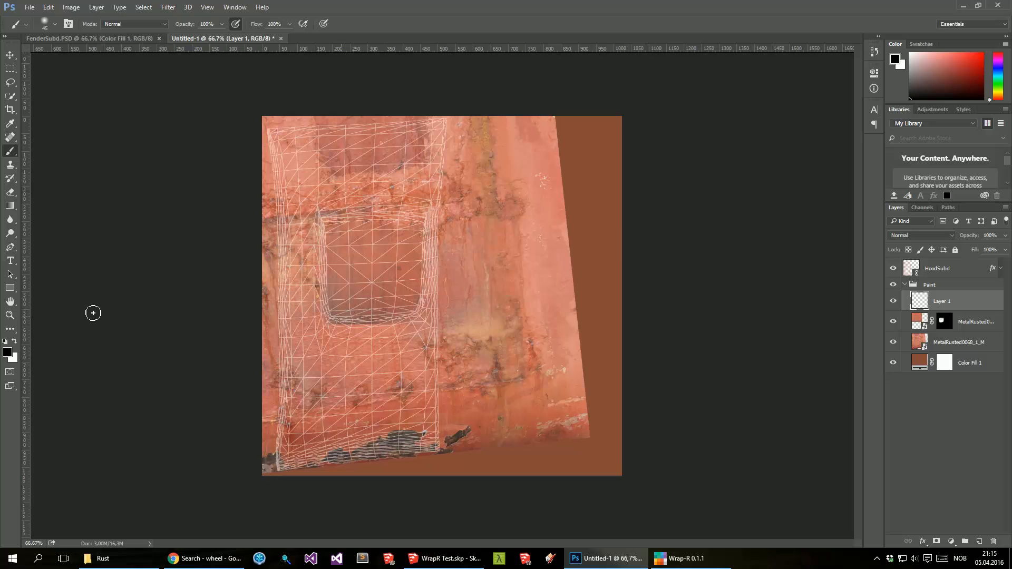
mouse_move(331, 311)
left_mouse_down()
mouse_move(322, 223)
mouse_move(332, 323)
mouse_move(420, 310)
mouse_move(427, 225)
mouse_move(426, 282)
mouse_move(404, 317)
mouse_move(344, 321)
mouse_move(322, 310)
mouse_move(323, 250)
left_mouse_up()
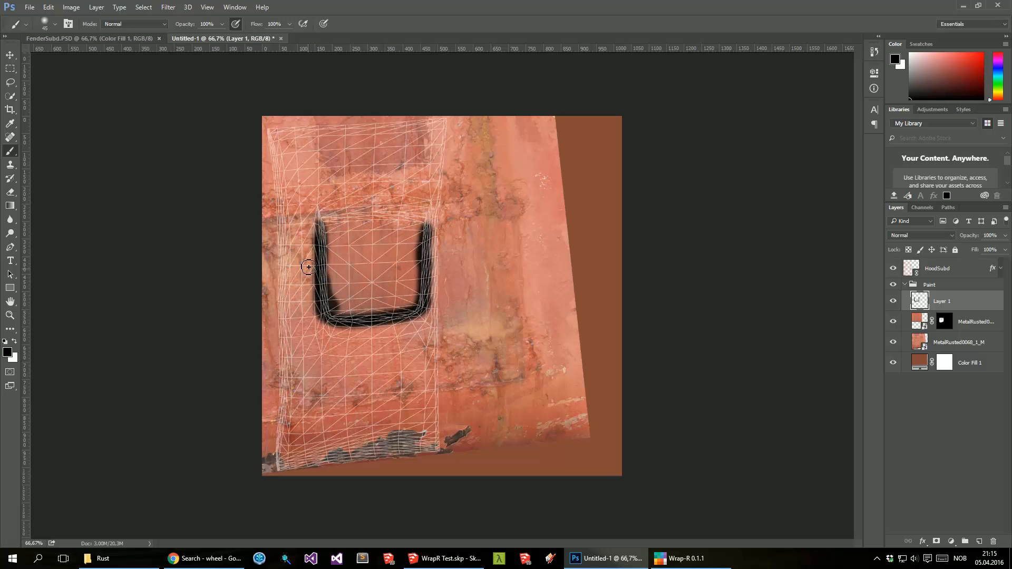
Step: Erase the outer edge of the black line along the left side of the hood's raised centre
key("x")
key("e")
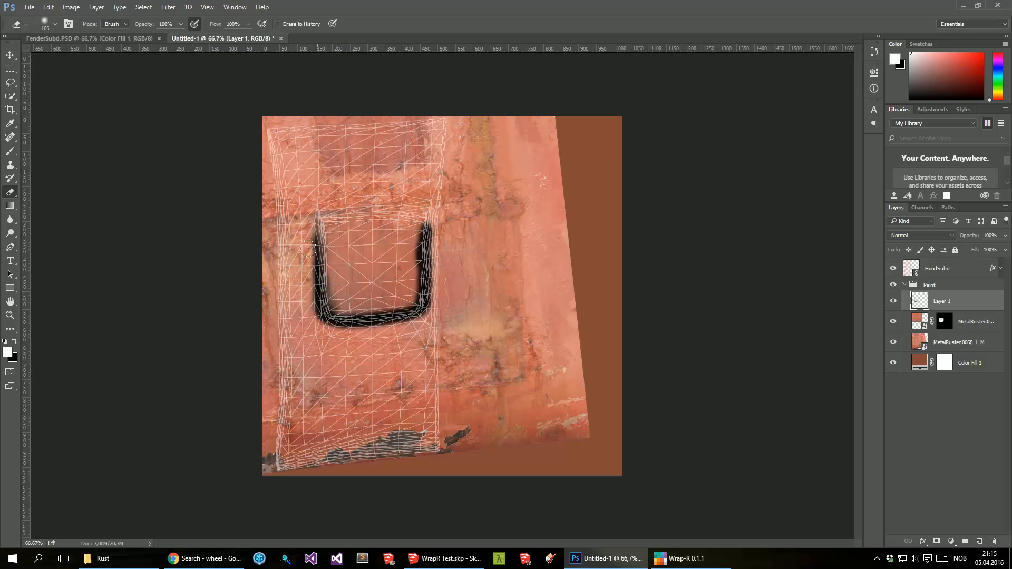
left_click_drag(297, 300, 297, 215)
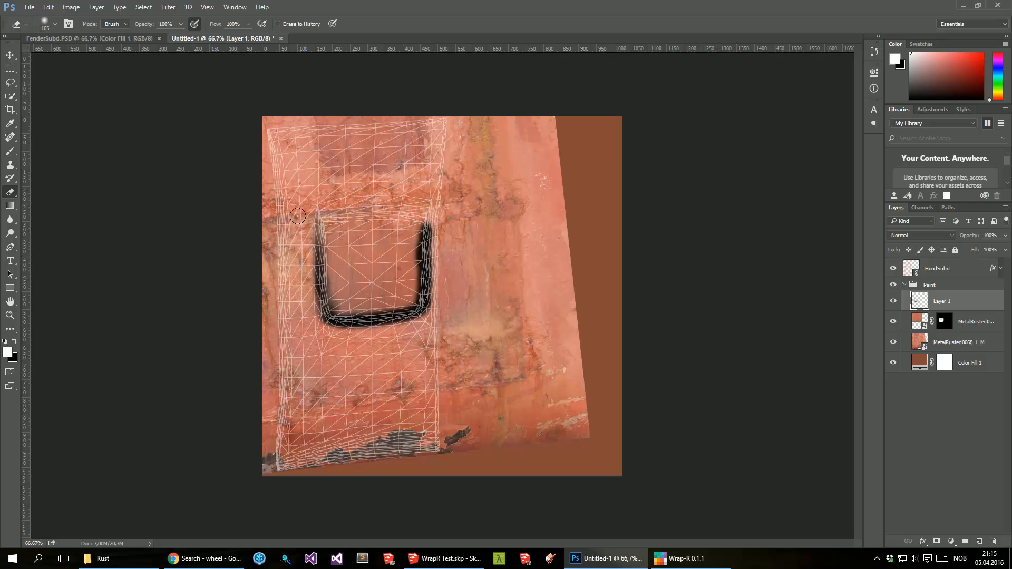
left_click_drag(303, 265, 307, 289)
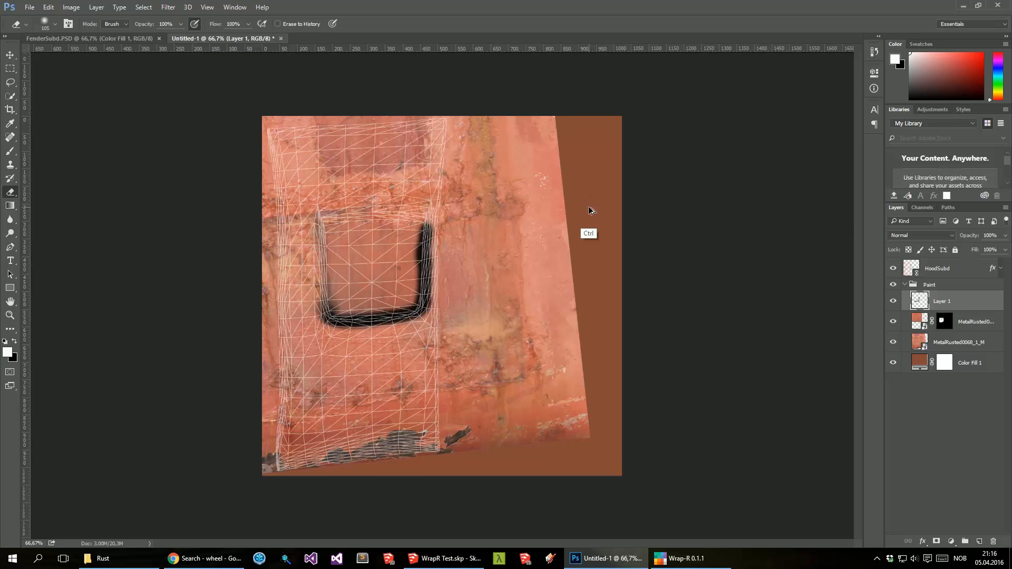
Step: Step back through the history to undo the last excess erasing on the line's left side
left_click(49, 7)
left_click(58, 29)
left_click(49, 8)
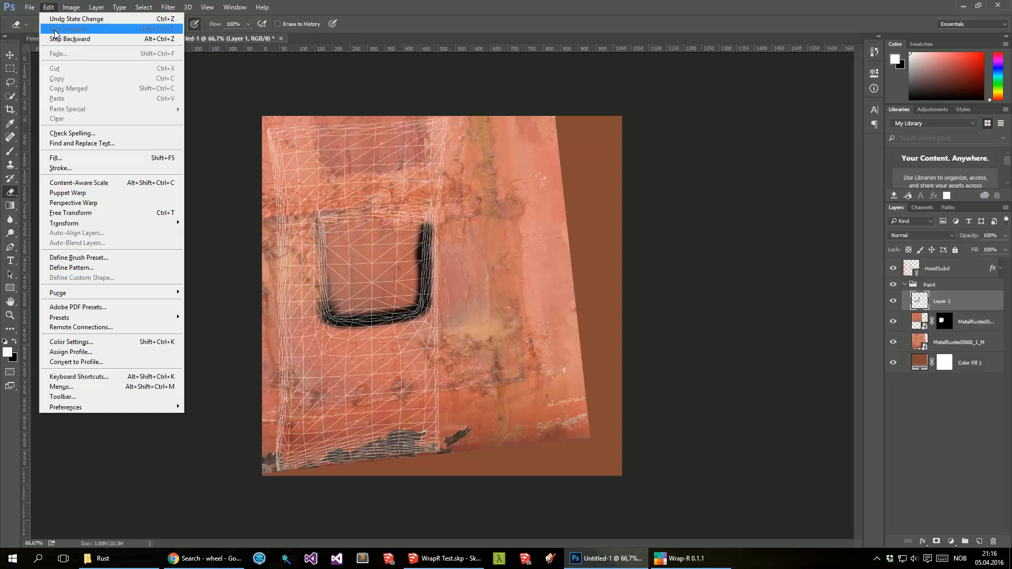
left_click(55, 39)
left_click(49, 7)
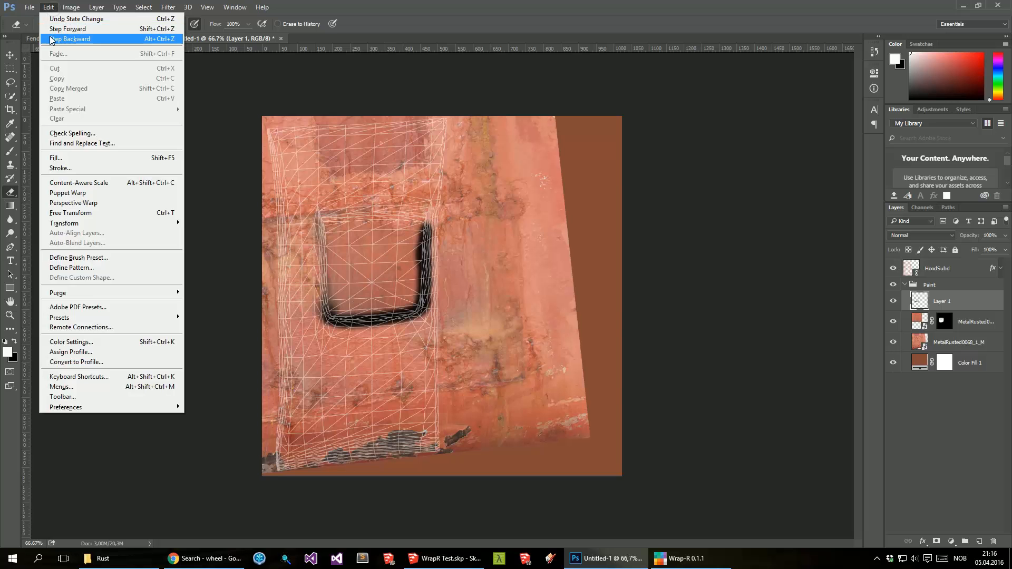
left_click(54, 38)
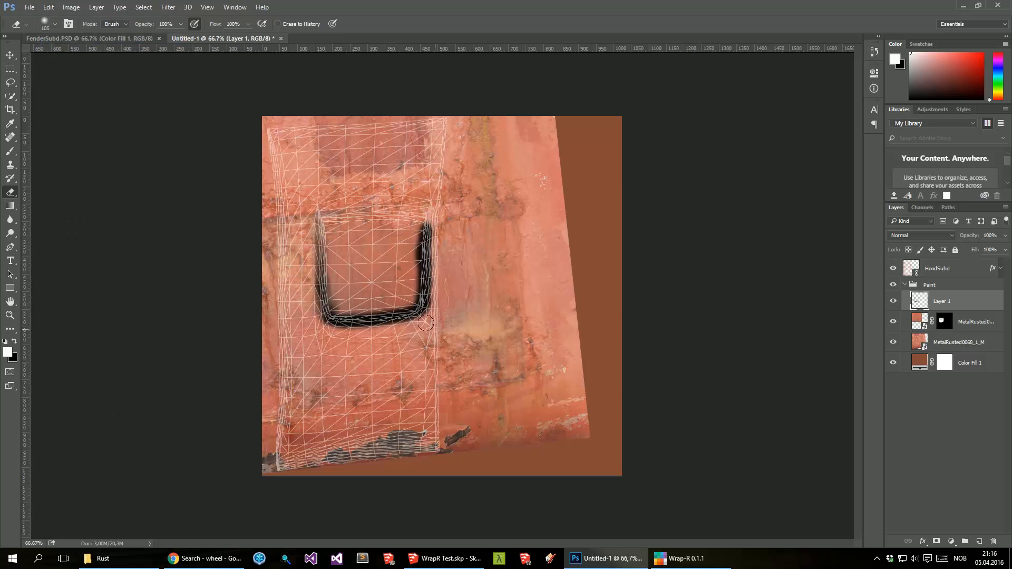
Step: Thin the black line by erasing its outer edge along the right side and around the lower left corner
left_click_drag(398, 271, 416, 217)
key("ctrl+z")
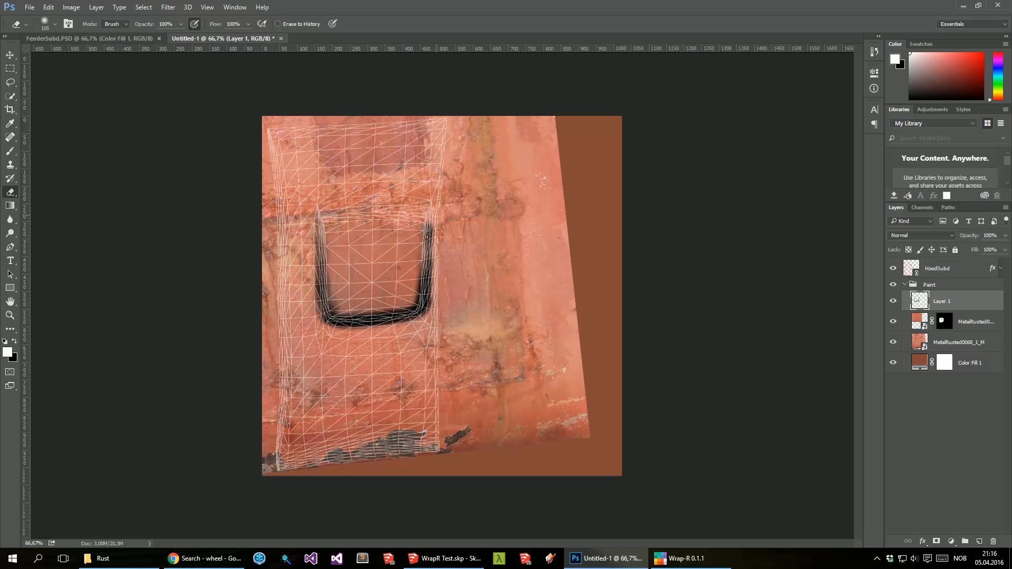
left_click_drag(439, 271, 439, 237)
left_click_drag(432, 291, 433, 223)
mouse_move(434, 292)
left_mouse_down()
mouse_move(402, 336)
mouse_move(363, 323)
mouse_move(294, 325)
left_mouse_up()
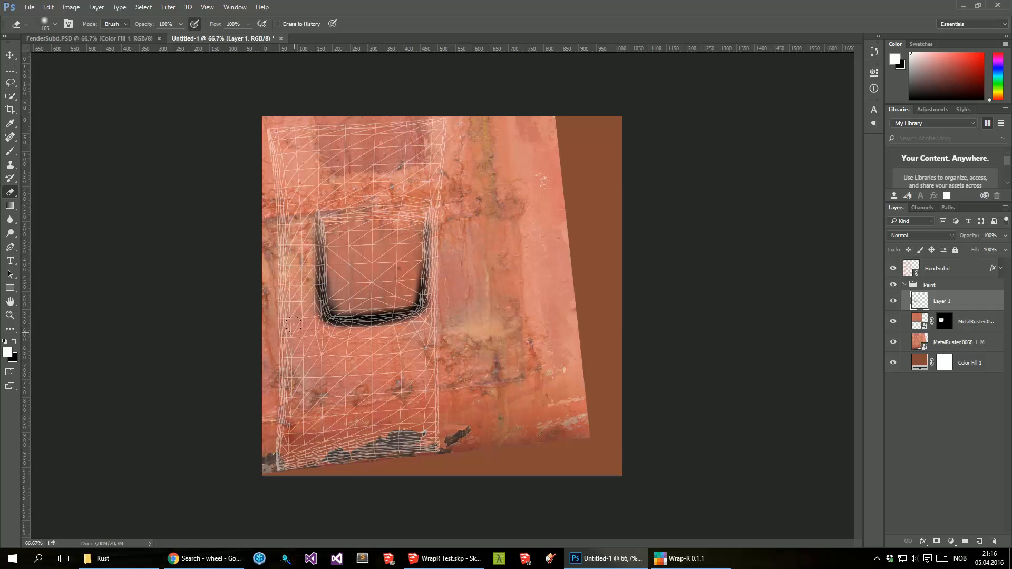
left_click_drag(303, 289, 305, 310)
left_click_drag(314, 277, 301, 331)
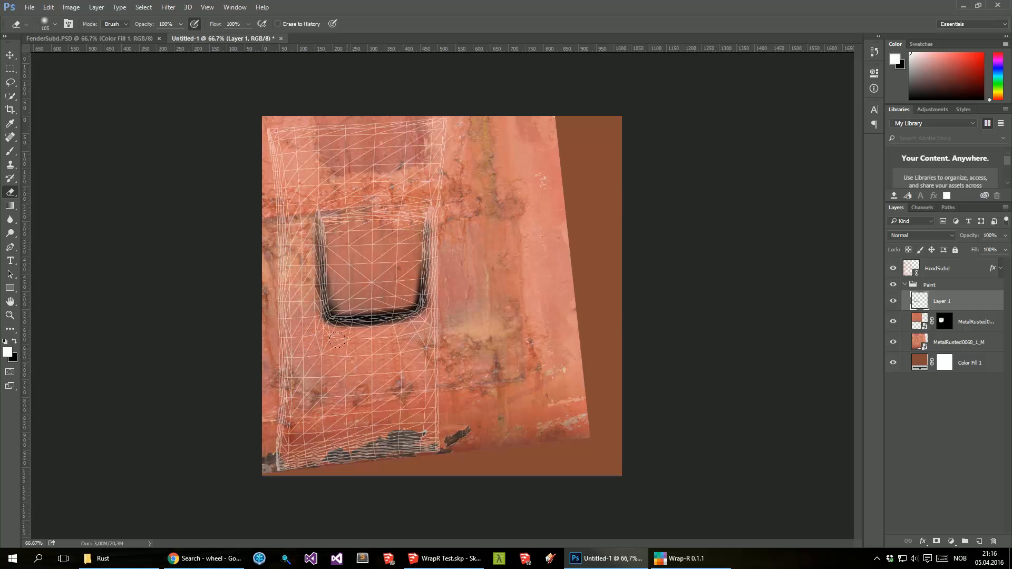
Step: Set Layer 1's opacity to 30%, hiding the HoodSubd wireframe while judging the shading and showing it again
key("v")
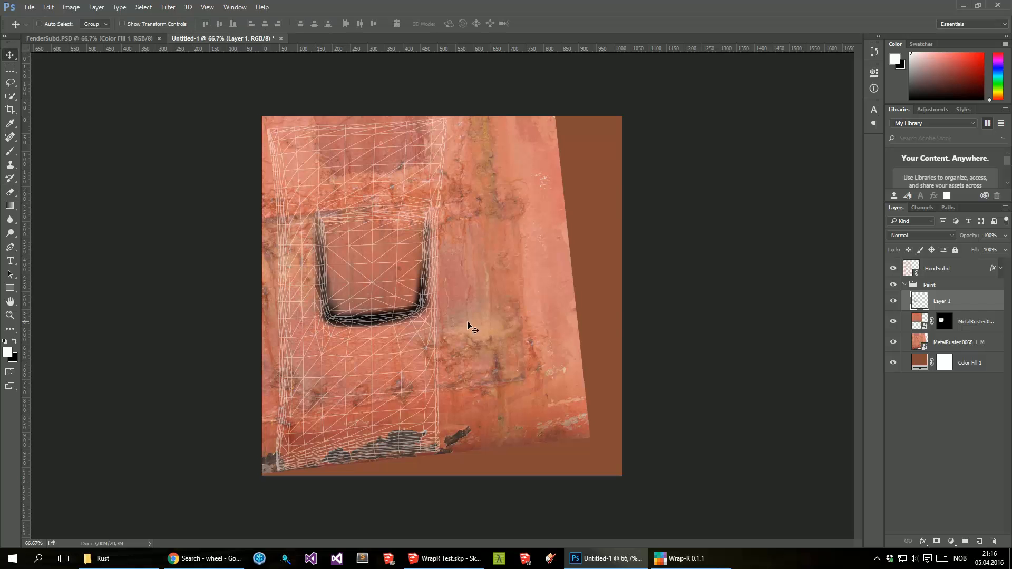
left_click(893, 268)
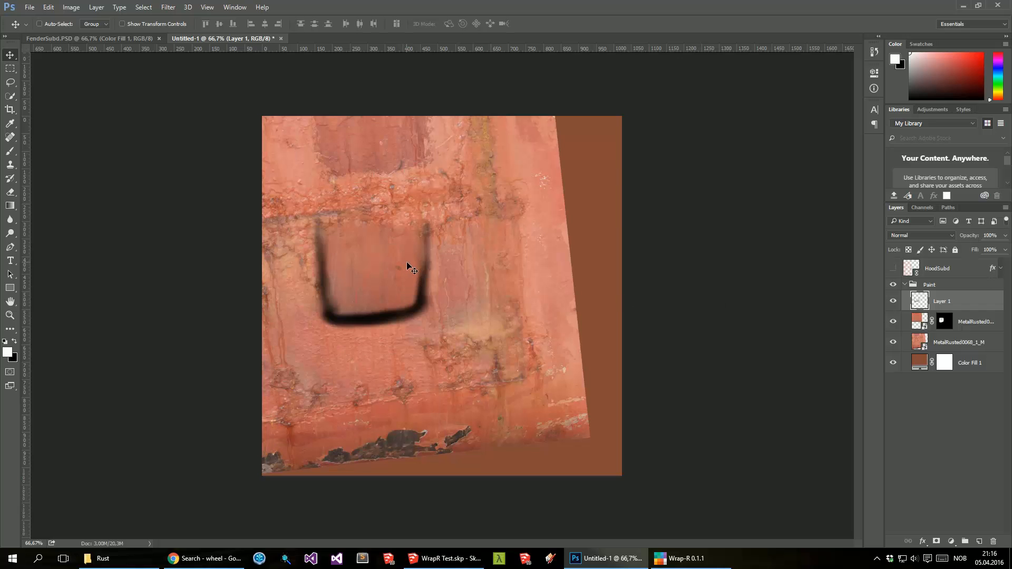
key("3")
key("2")
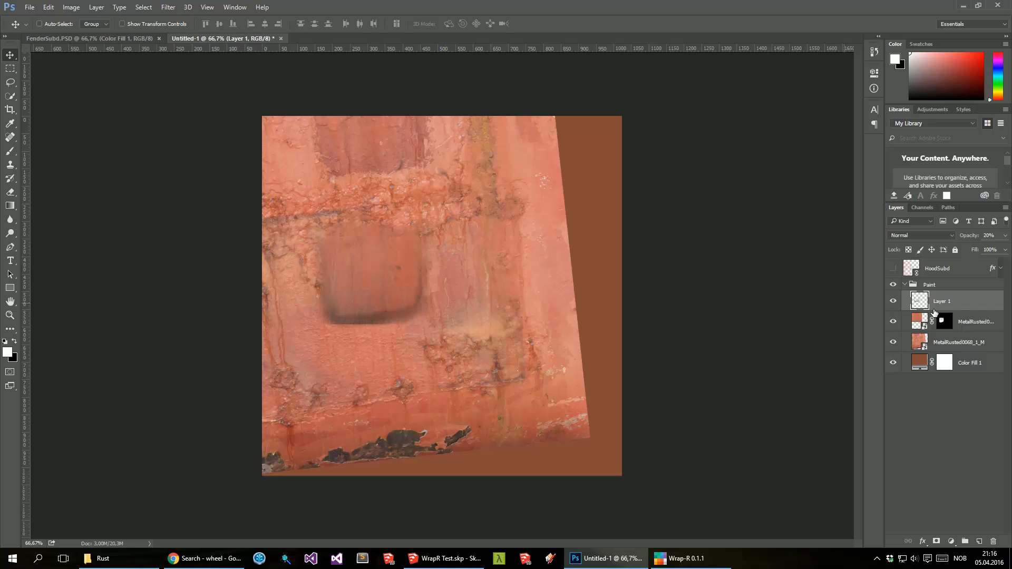
left_click(898, 301)
left_click(899, 303)
key("3")
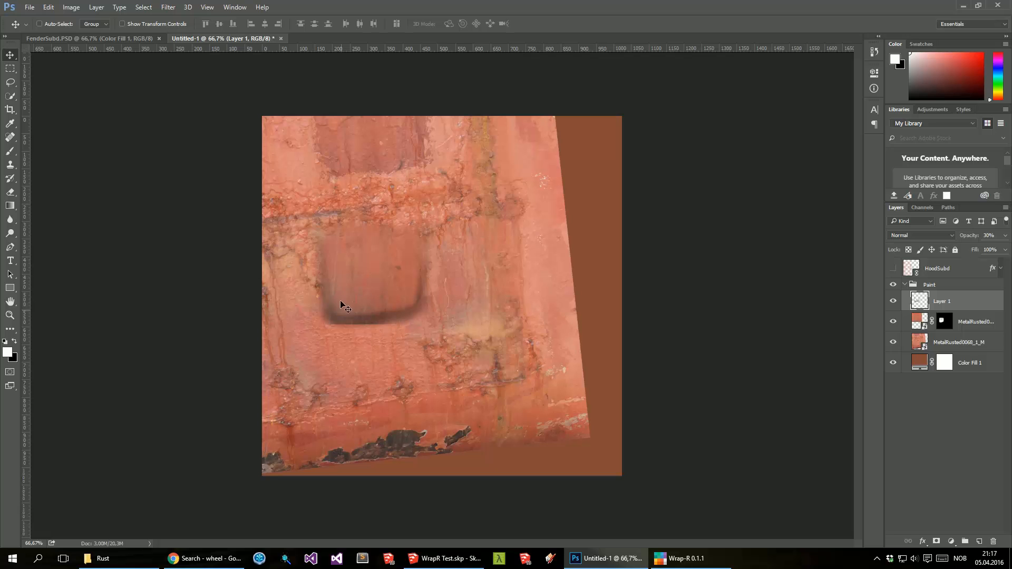
left_click(891, 269)
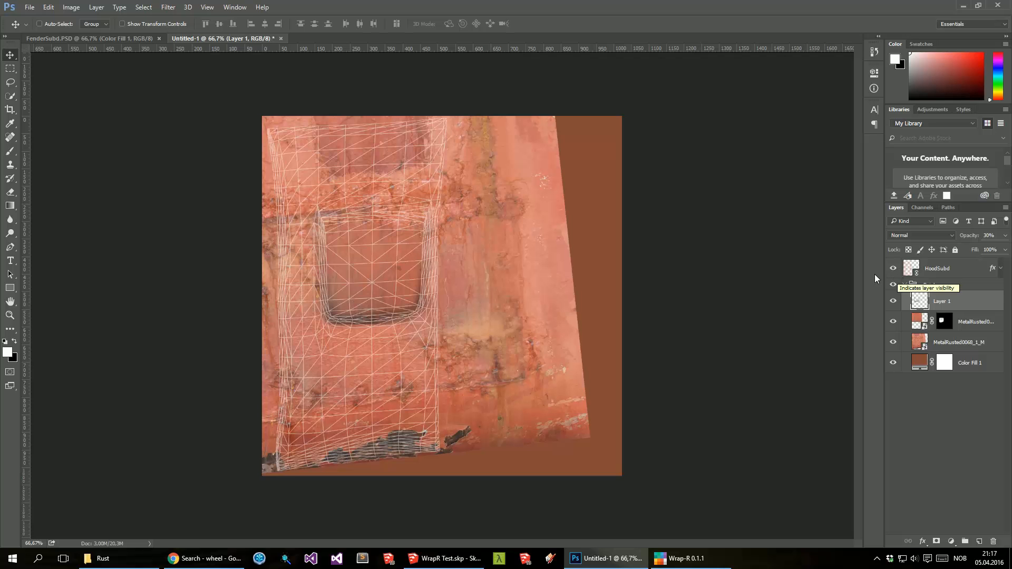
Step: Place Rust0115_1_S.jpg from the Rust folder and move it up to cover the upper part of the hood's UV layout
left_click(117, 556)
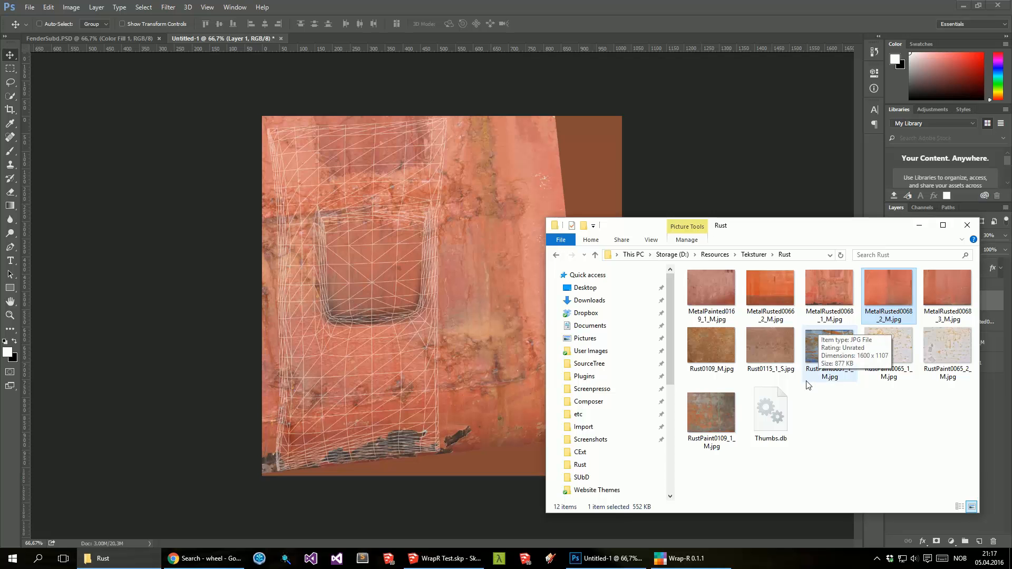
left_click(780, 363)
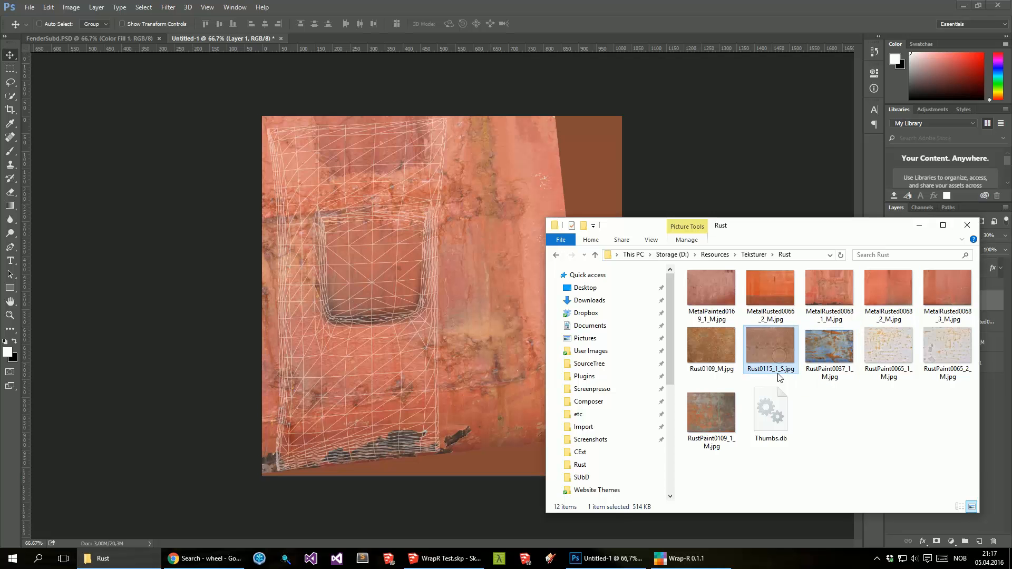
left_click_drag(792, 352, 601, 385)
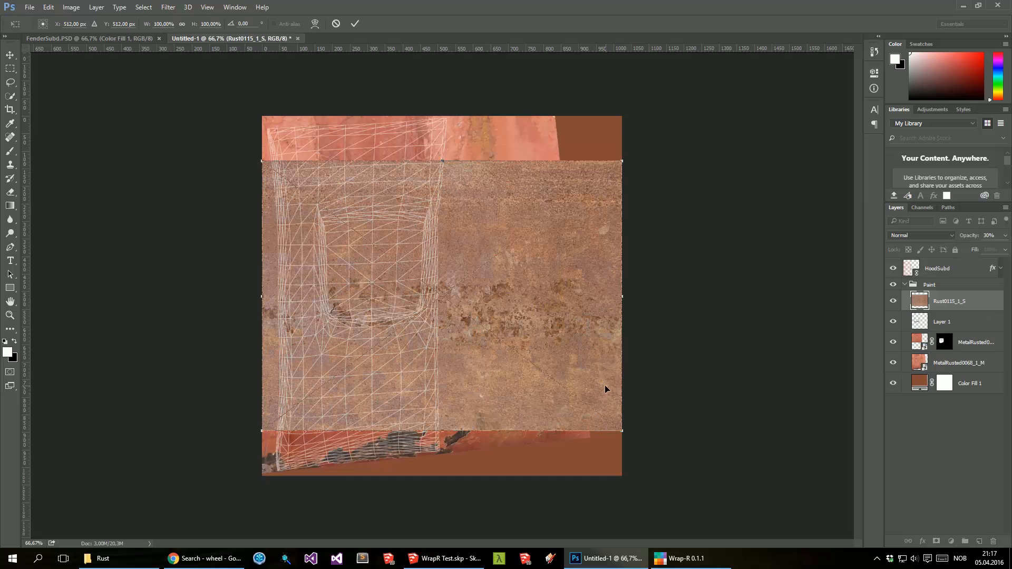
left_click_drag(508, 314, 502, 271)
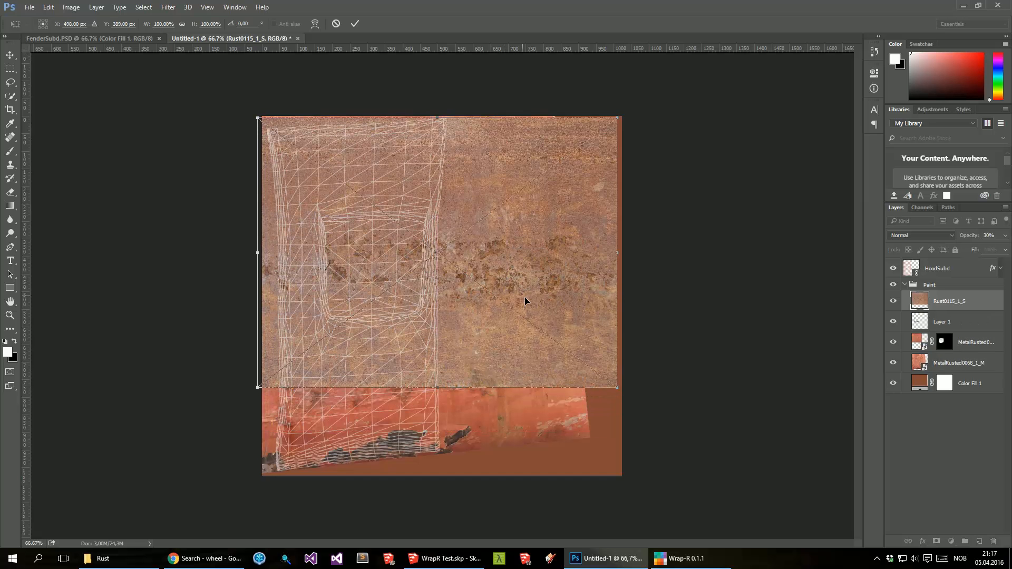
key("Return")
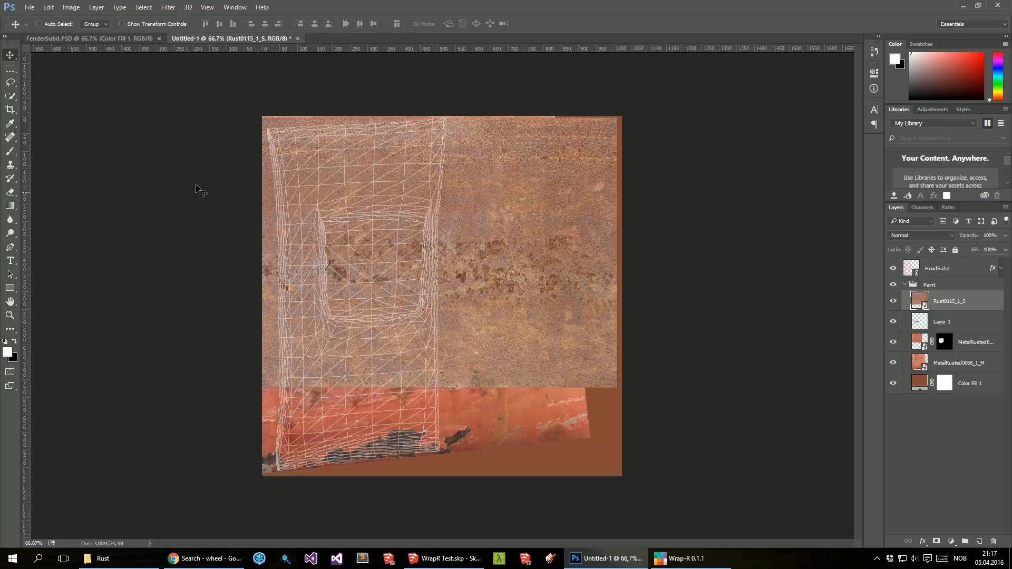
Step: Add a Hide All layer mask to Rust0115_1_S and paint white with a larger soft brush to reveal rust along the hood's upper edge
left_click(96, 7)
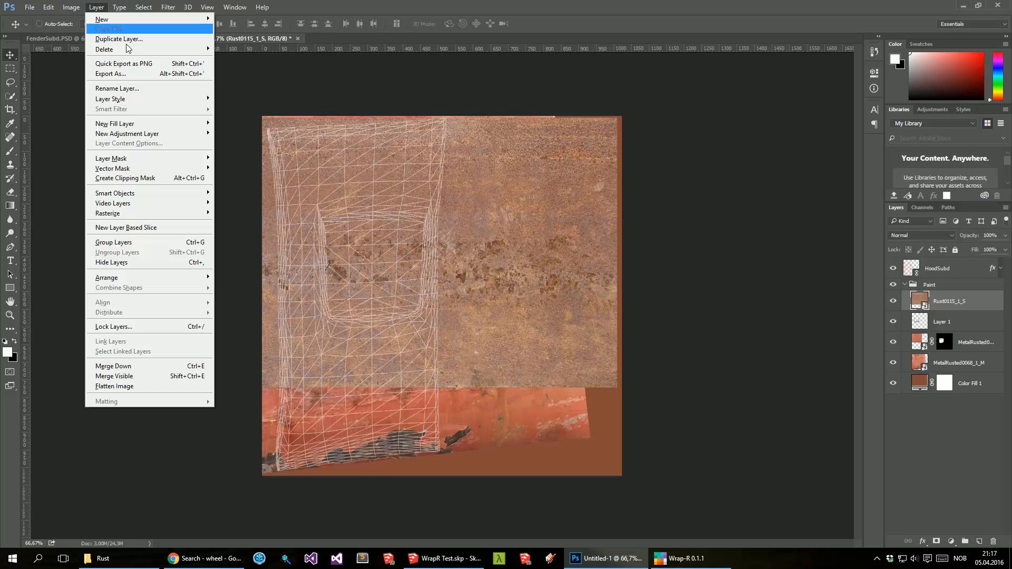
left_click(249, 169)
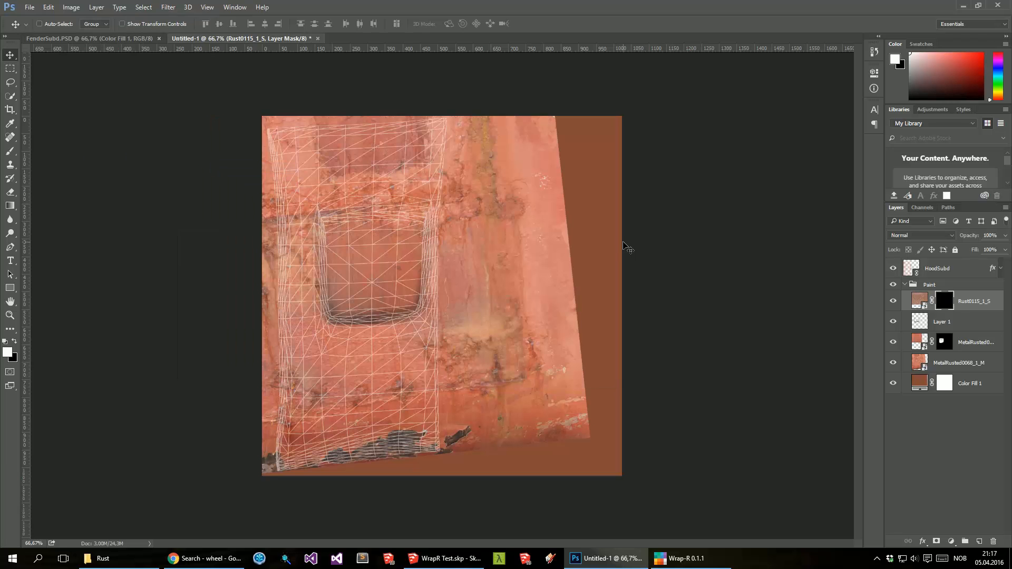
key("b")
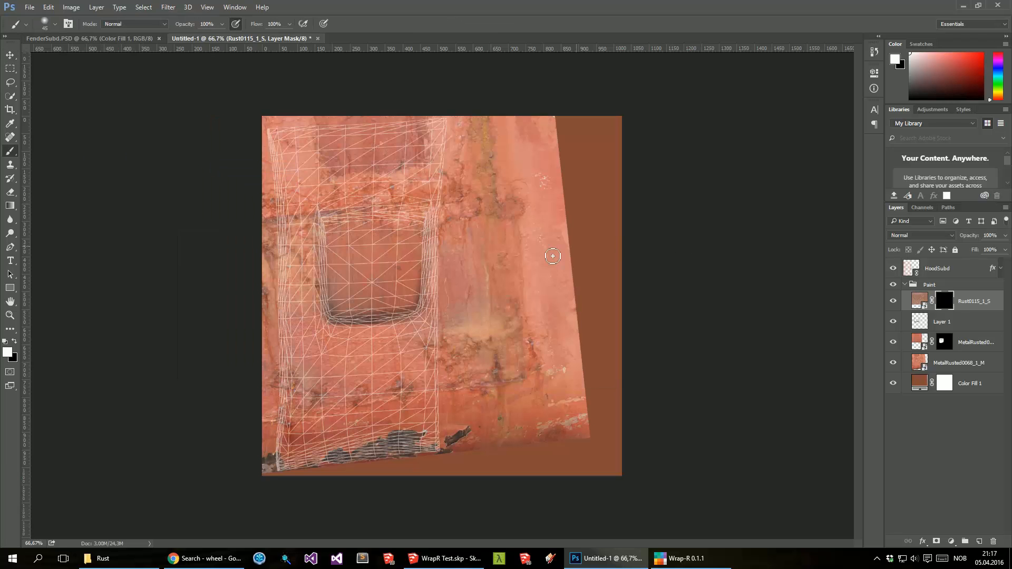
left_click(55, 25)
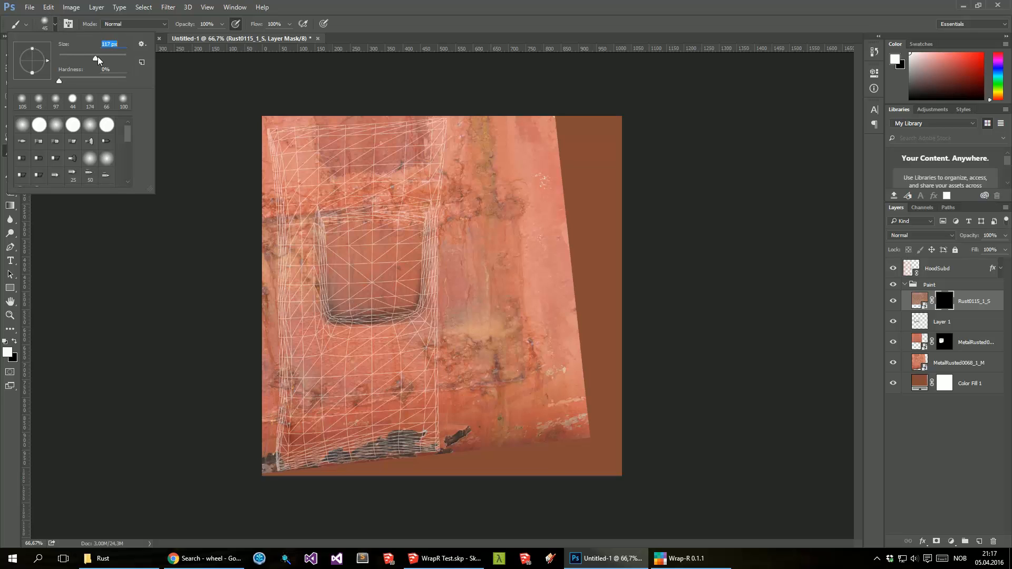
left_click_drag(107, 57, 105, 57)
left_click(396, 77)
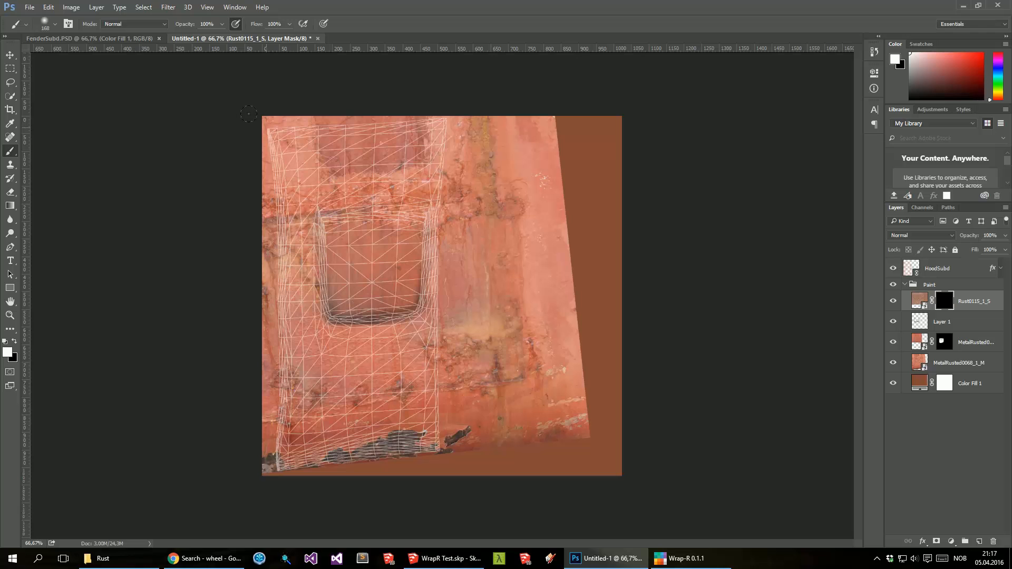
mouse_move(269, 118)
left_mouse_down()
mouse_move(362, 119)
mouse_move(273, 119)
left_mouse_up()
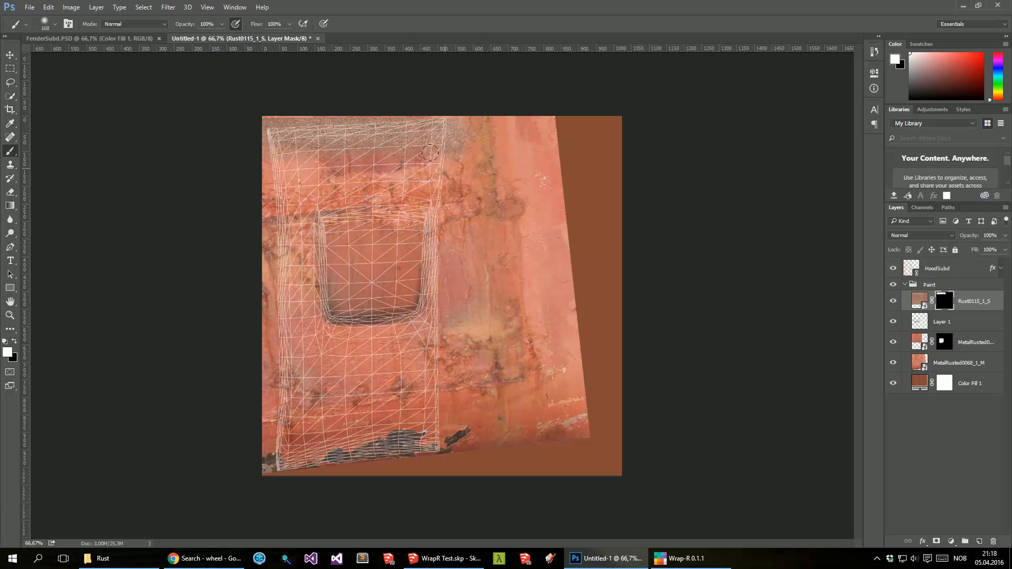
Step: Paint black on the Rust0115_1_S mask to trim the rust band's lower edge, and hide the HoodSubd wireframe
key("x")
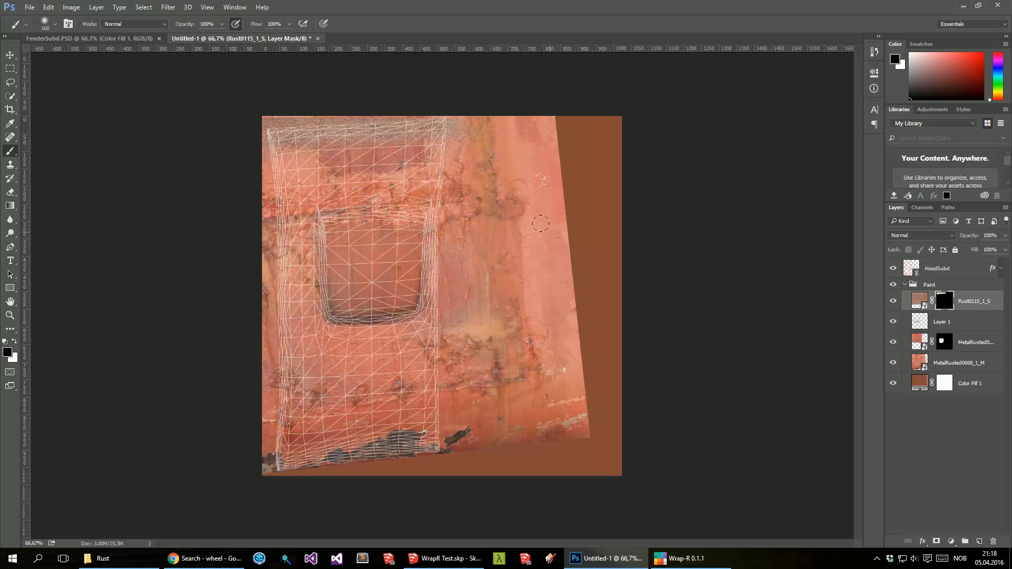
key("v")
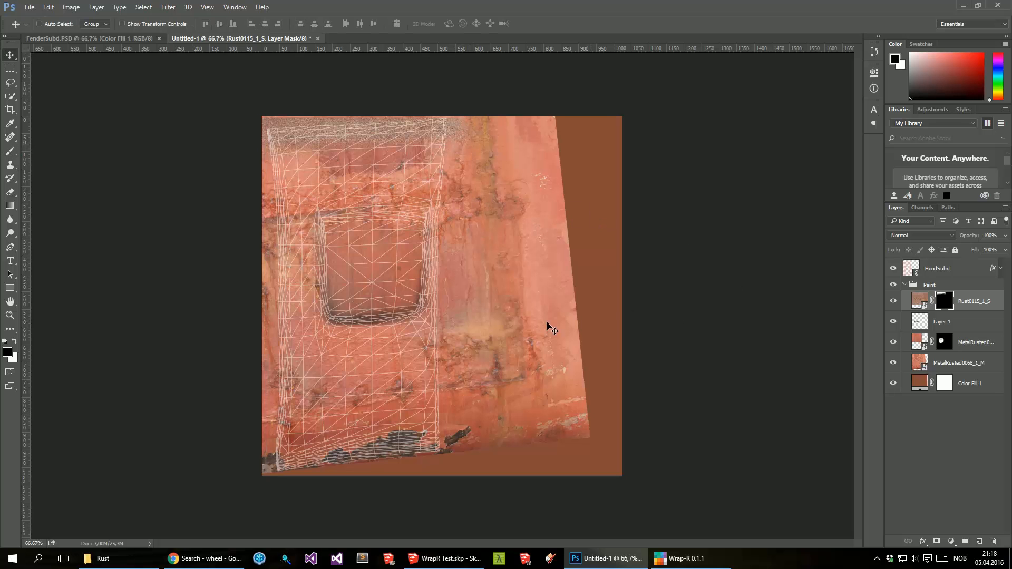
left_click(893, 269)
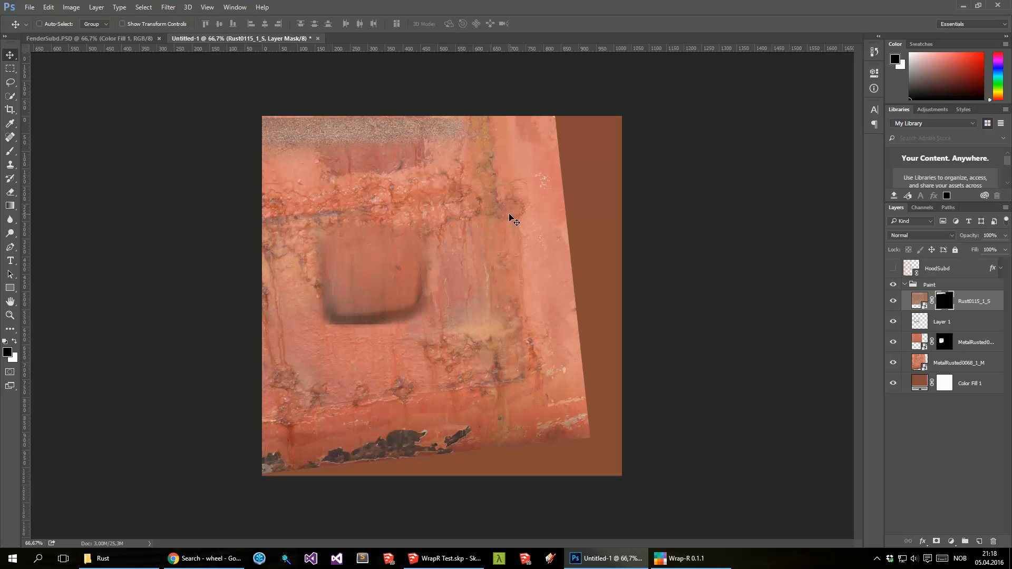
Step: Save the hood texture document as HoodSubd in PSD format in Documents, with Maximize Compatibility on
key("ctrl")
key("ctrl+s")
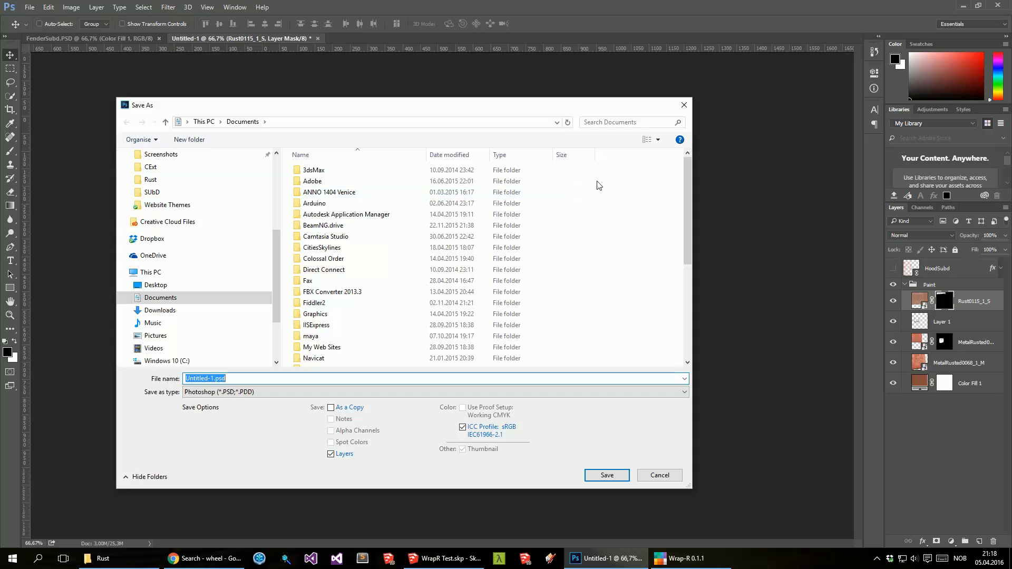
type("H")
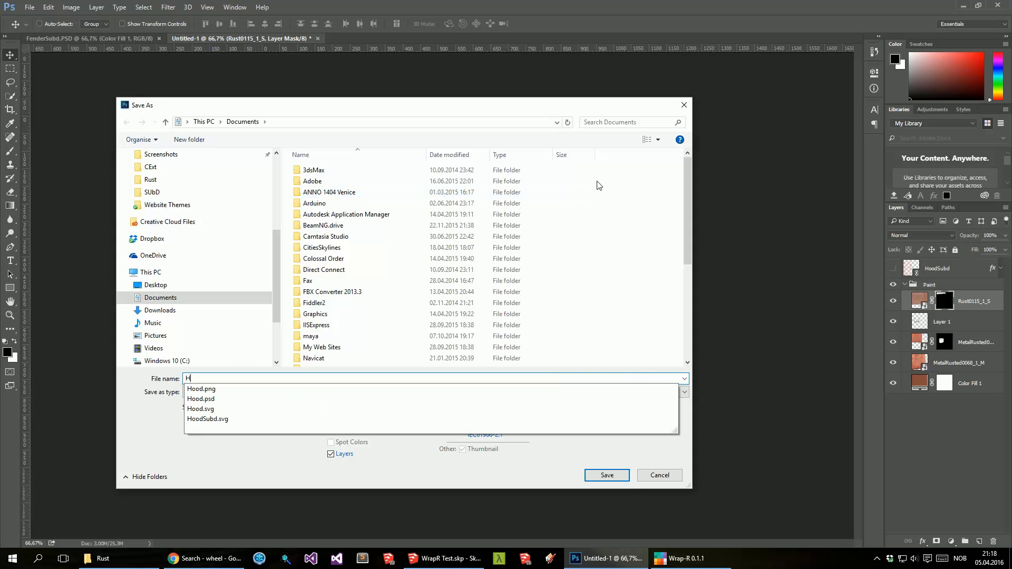
type("oodSubd")
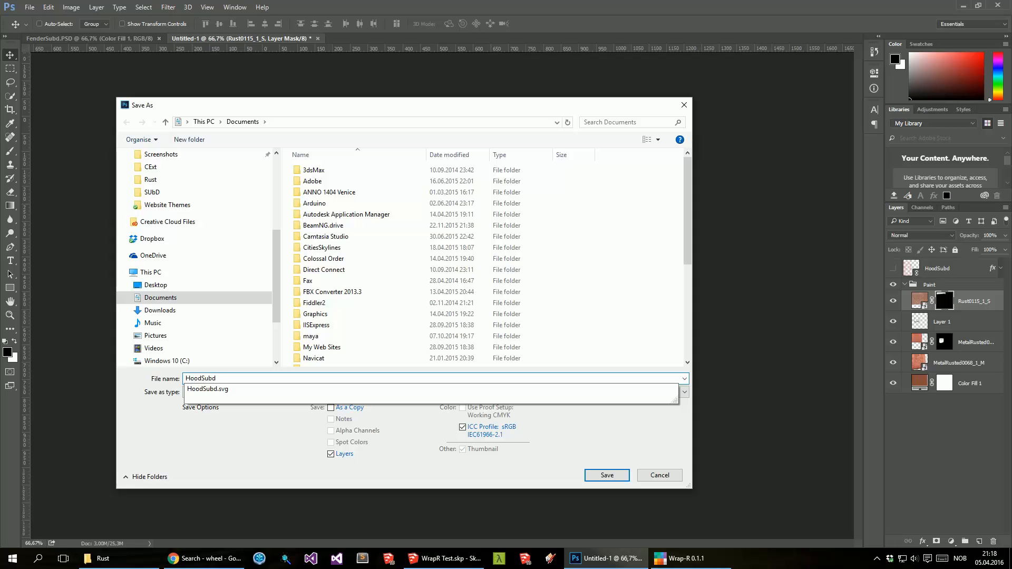
key("Return")
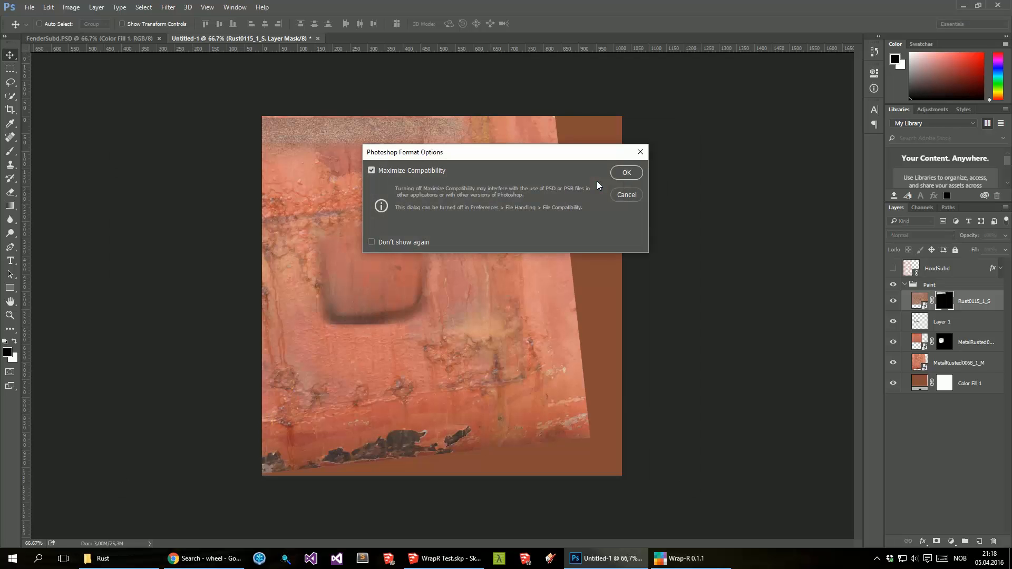
key("Return")
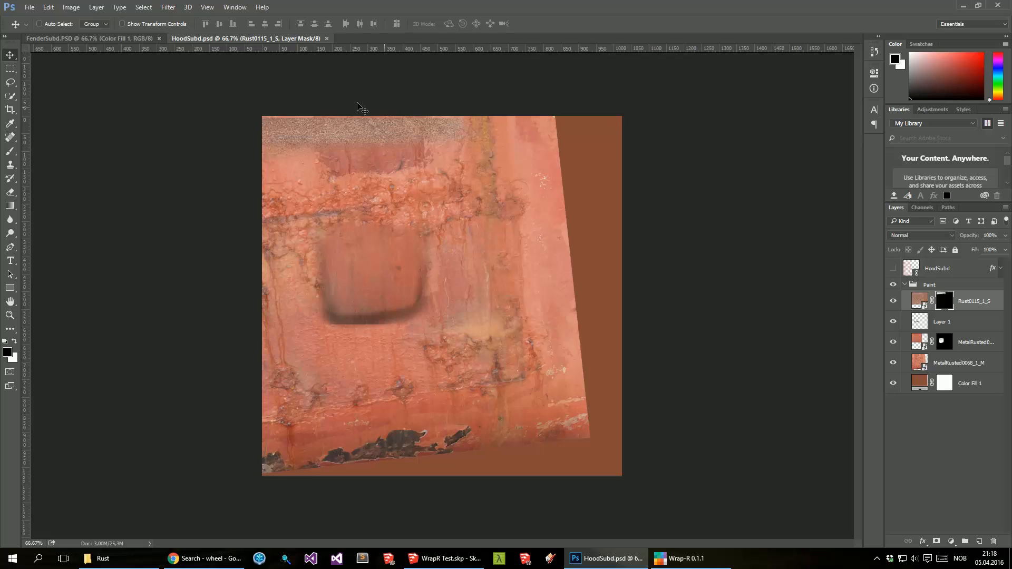
Step: Export the hood texture as HoodSubd.png to the Documents folder
left_click(29, 8)
mouse_move(63, 159)
left_click(205, 159)
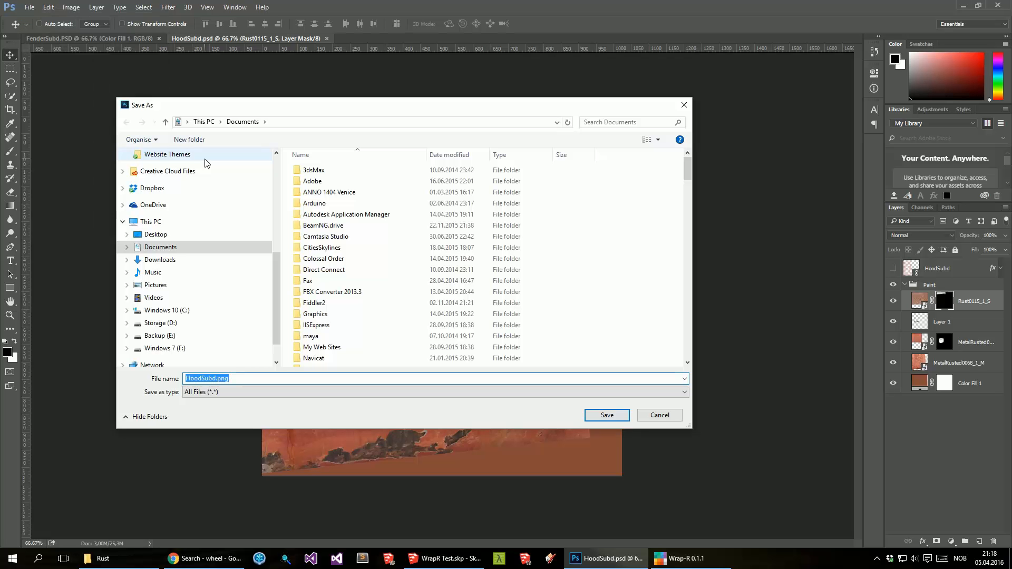
key("Return")
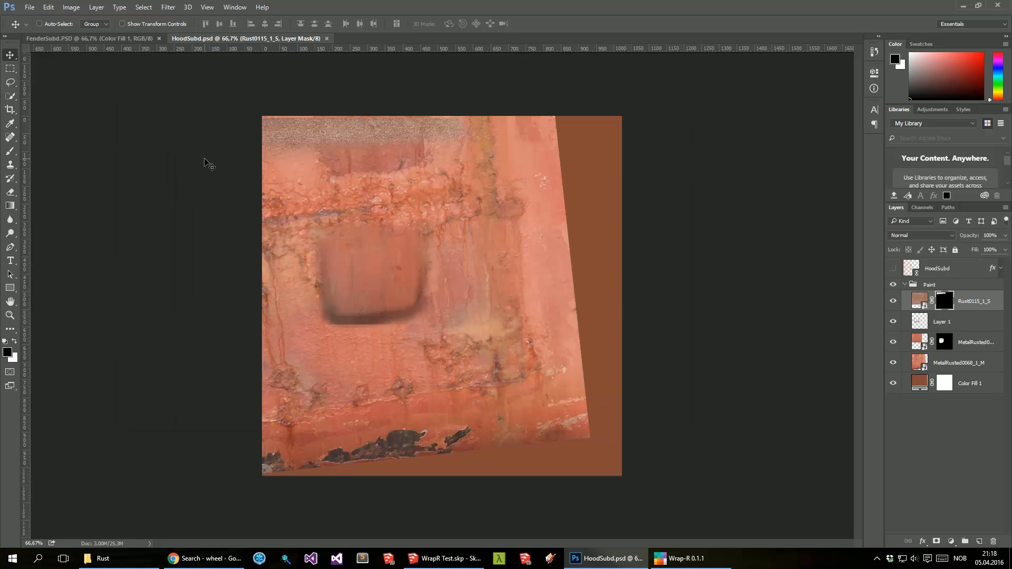
Step: Close Wrap-R, switch to SketchUp and reload the selected hood component from WrapR
left_click(683, 558)
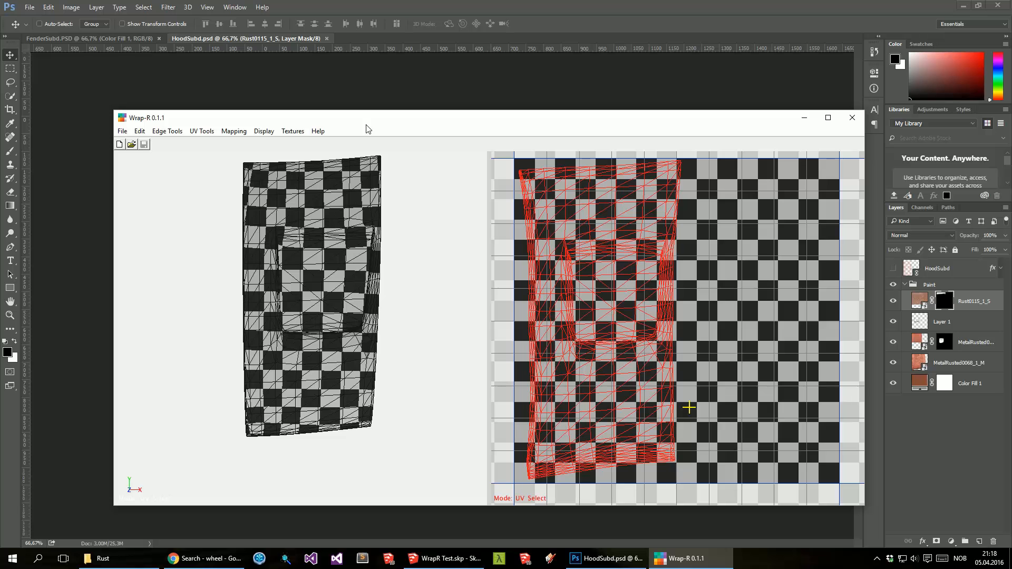
left_click(852, 117)
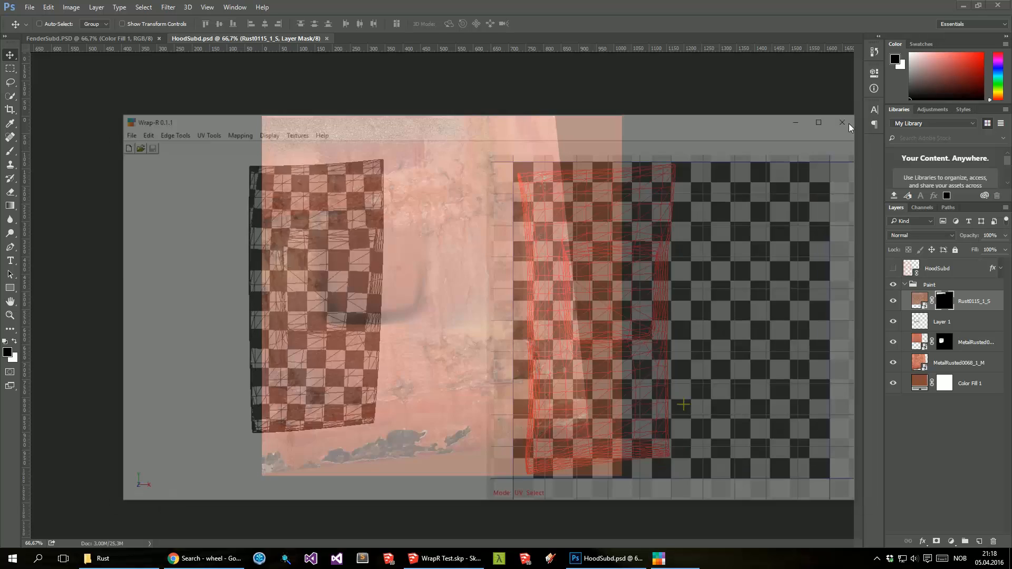
left_click(457, 561)
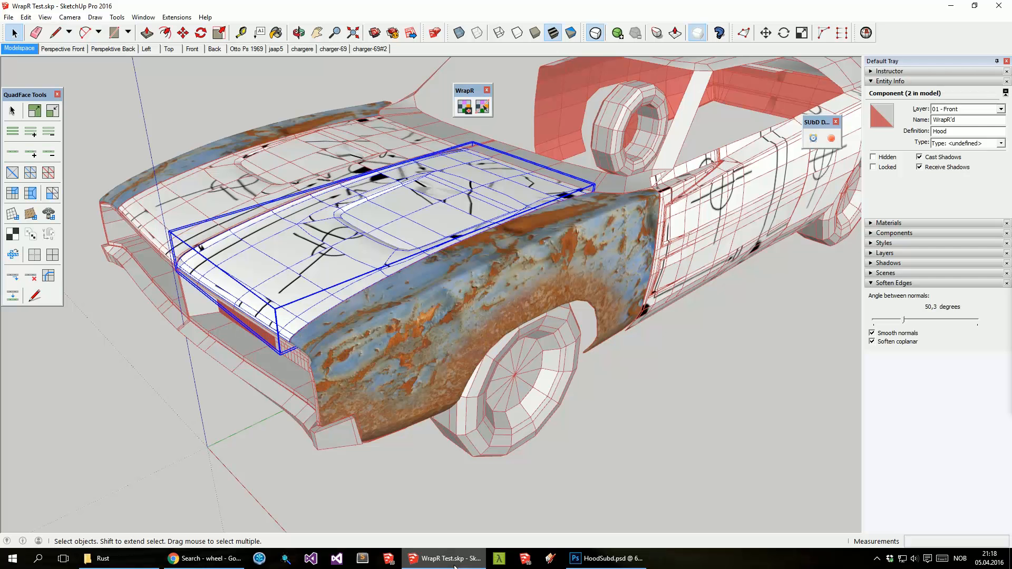
right_click(405, 187)
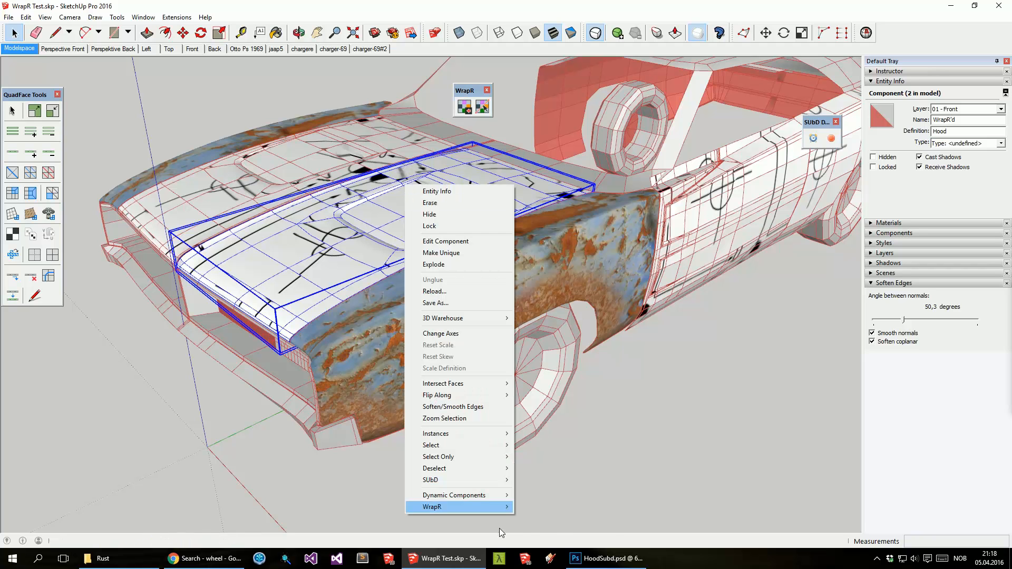
mouse_move(502, 511)
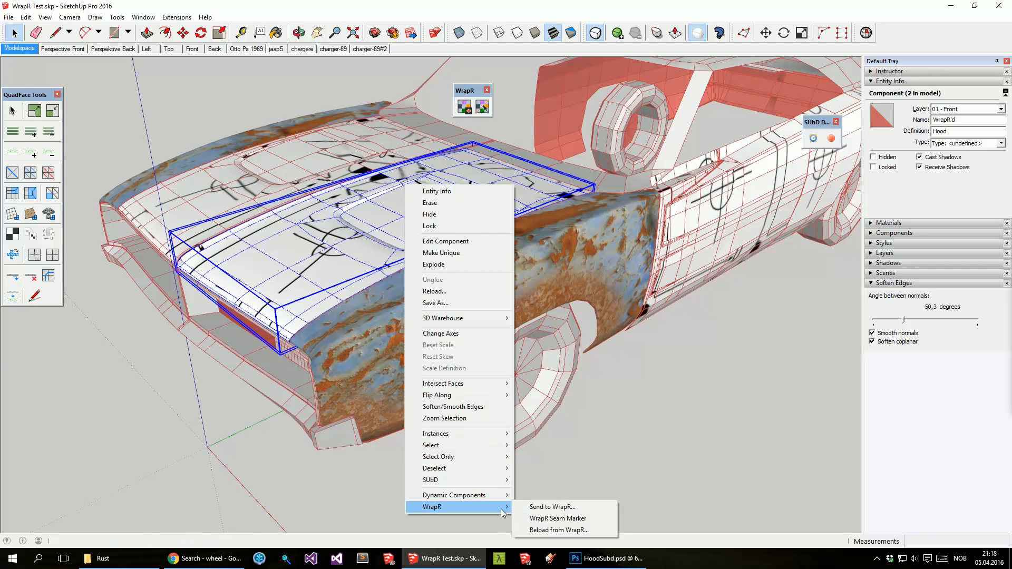
left_click(604, 532)
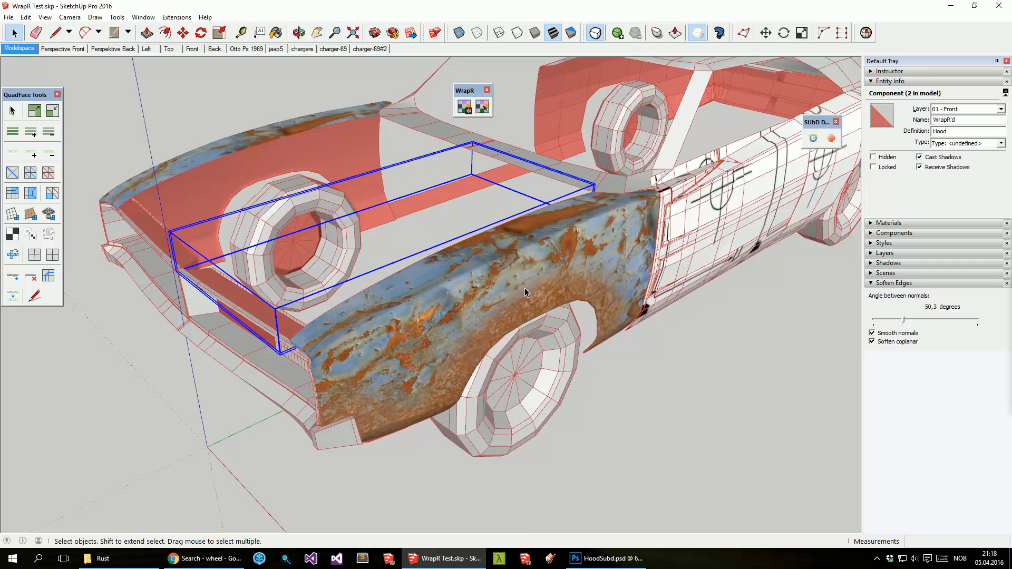
Step: Open the hood component, inspect it with hidden geometry off, turn hidden geometry back on and leave the component
double_click(466, 206)
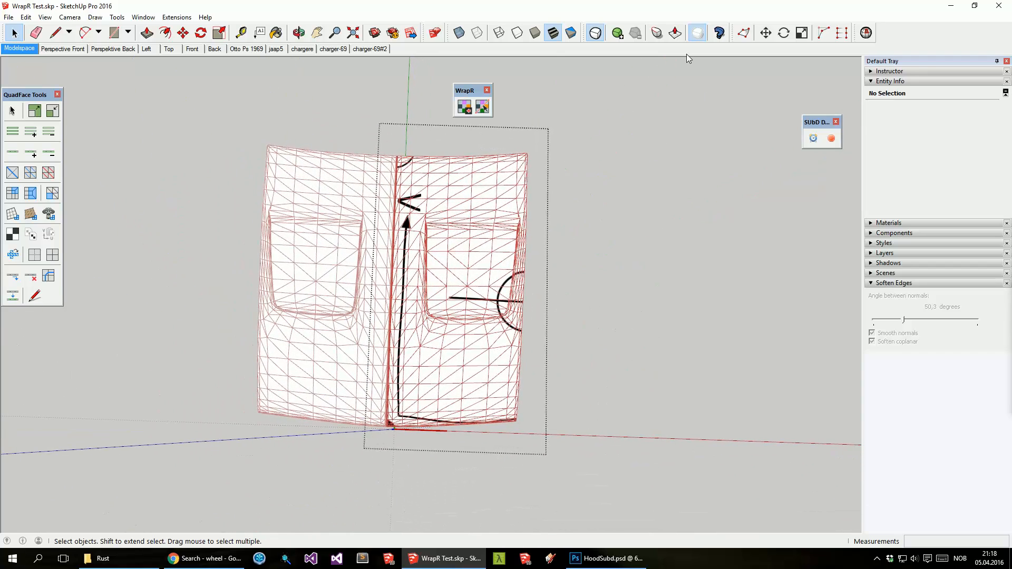
left_click(695, 34)
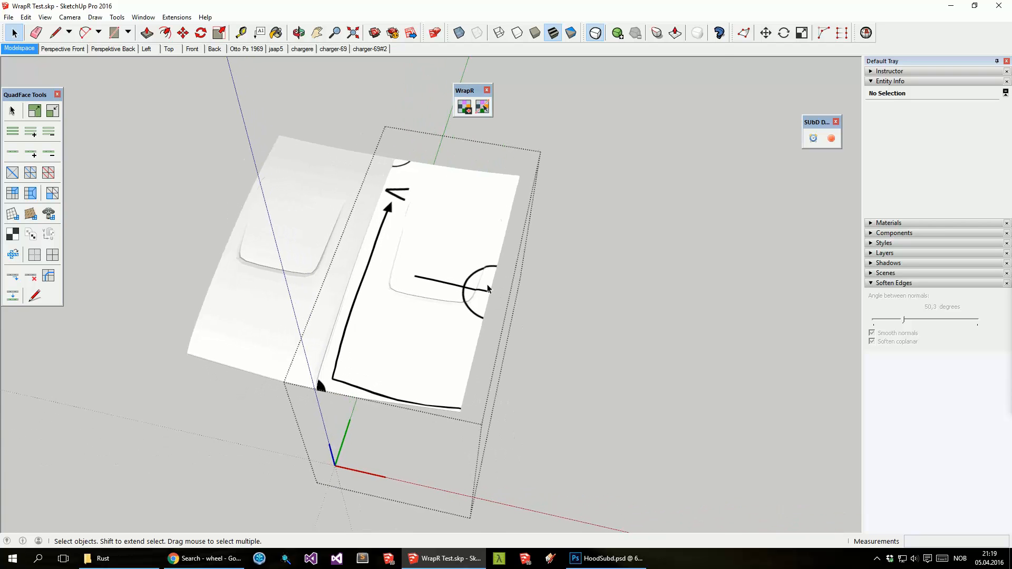
left_click(697, 33)
left_click(626, 419)
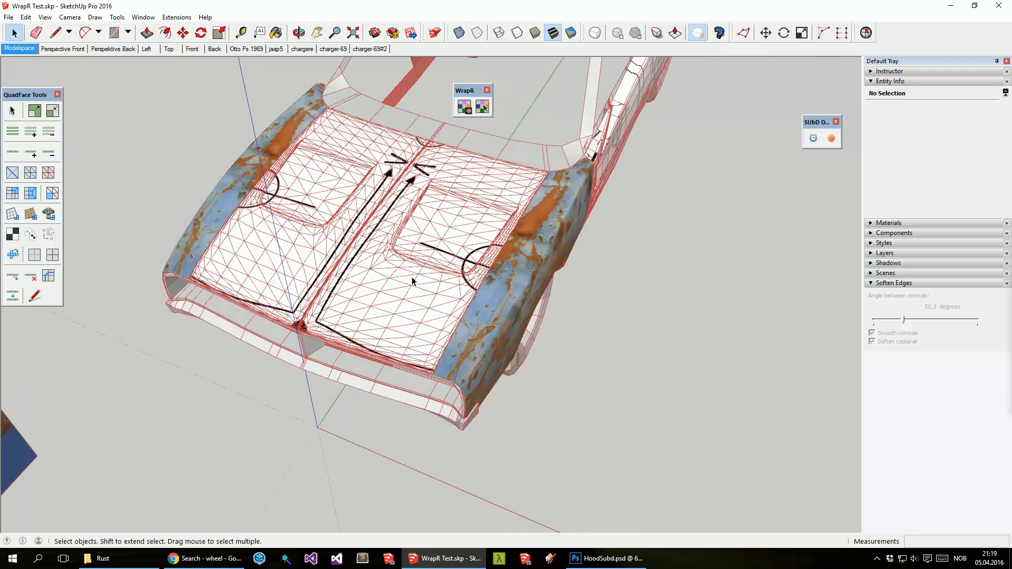
Step: Soften the hood component's edges with a 133,4 degree angle between normals, and inspect the edges near the scoop
right_click(394, 245)
left_click(445, 442)
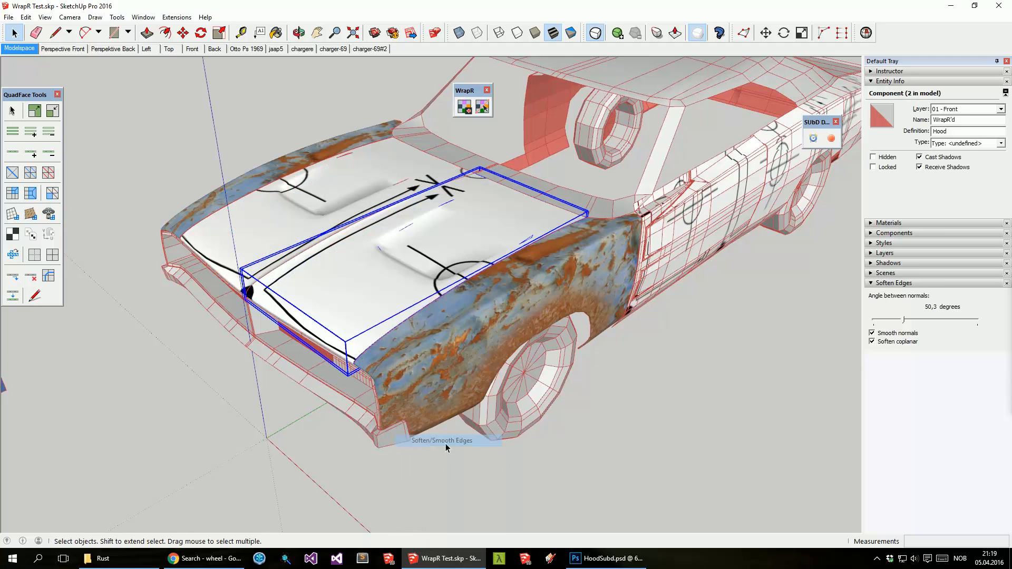
left_click_drag(904, 323, 1002, 335)
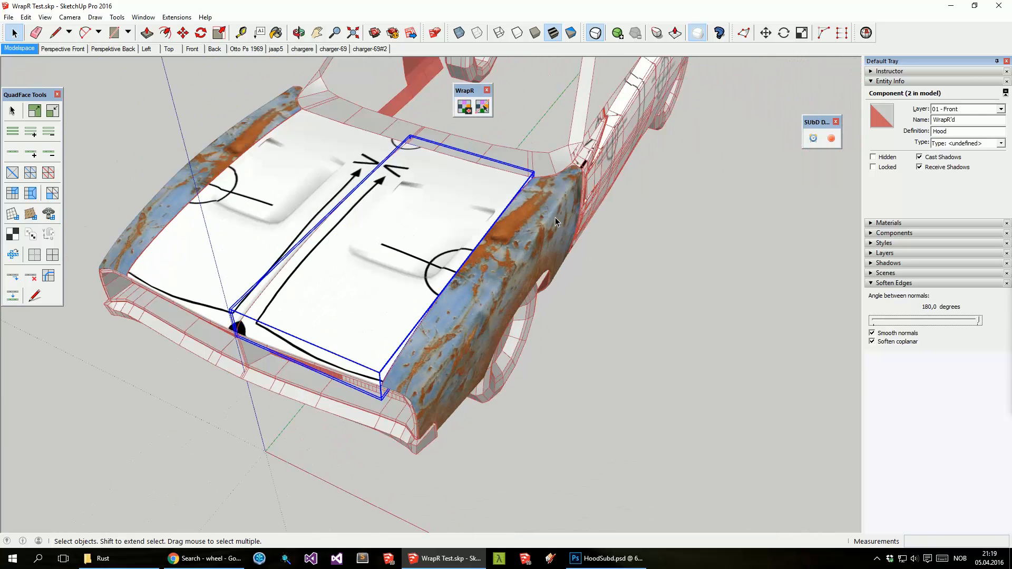
left_click(979, 323)
left_click_drag(979, 324, 953, 322)
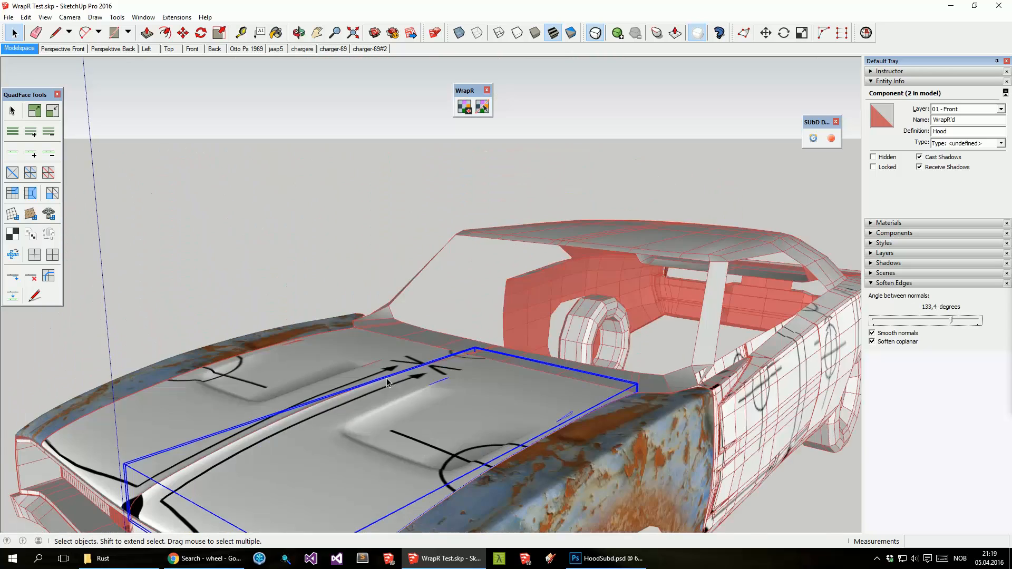
scroll(387, 378, "up", 10)
scroll(635, 386, "up", 8)
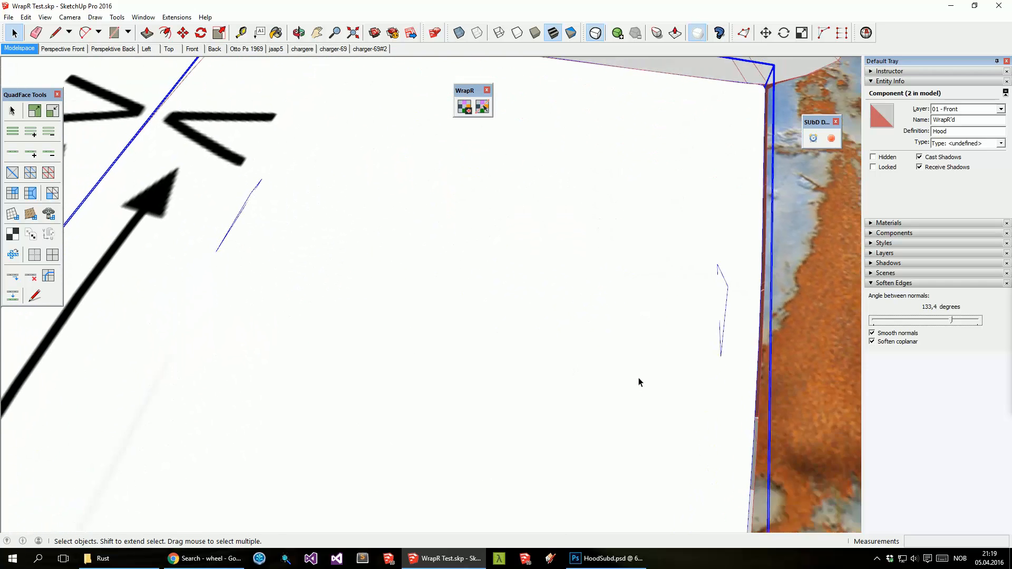
scroll(638, 382, "down", 8)
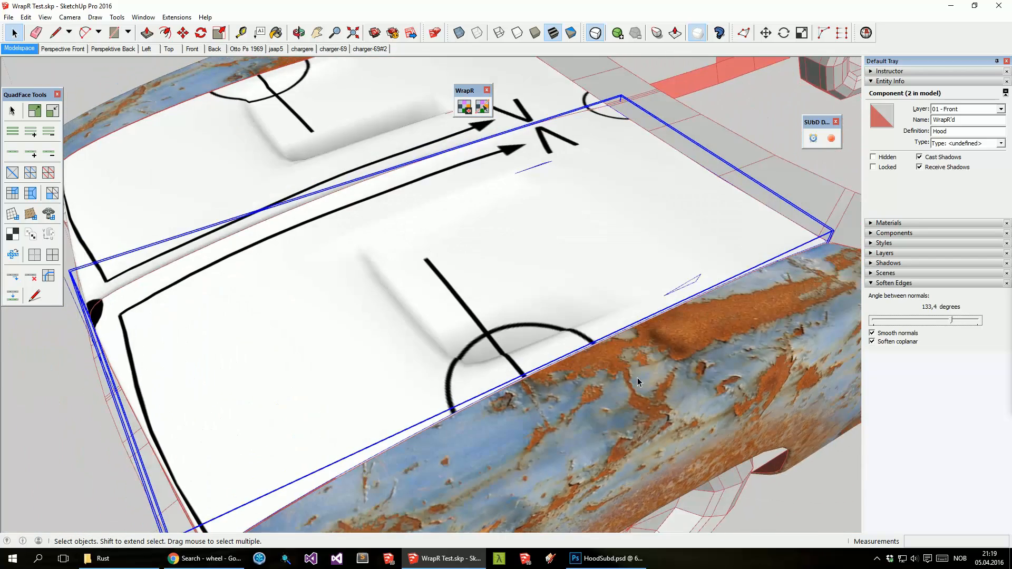
scroll(637, 377, "down", 6)
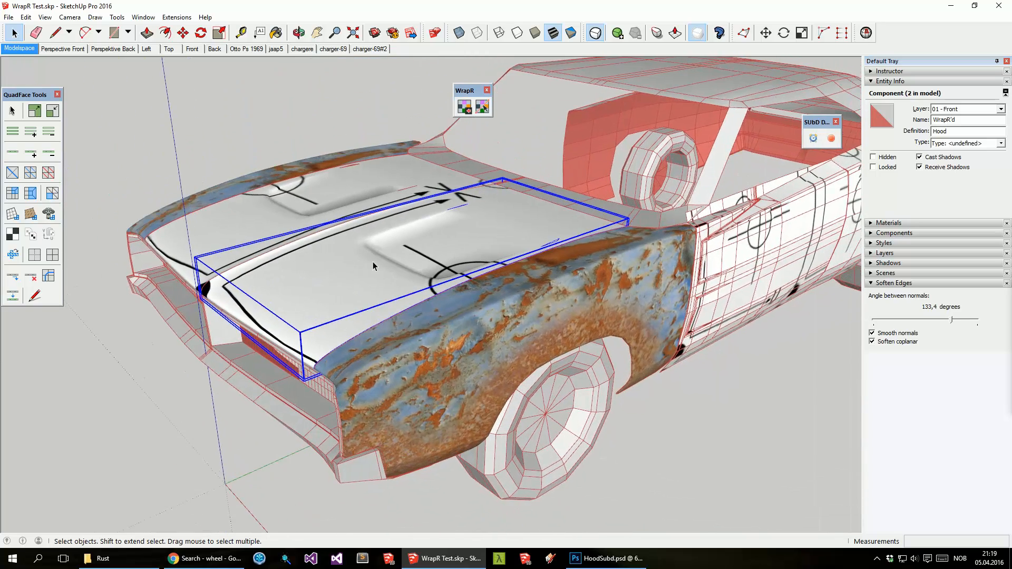
Step: Sample the Hood material from the hood and replace its texture image with HoodSubd.png from Documents
key("b")
key("alt")
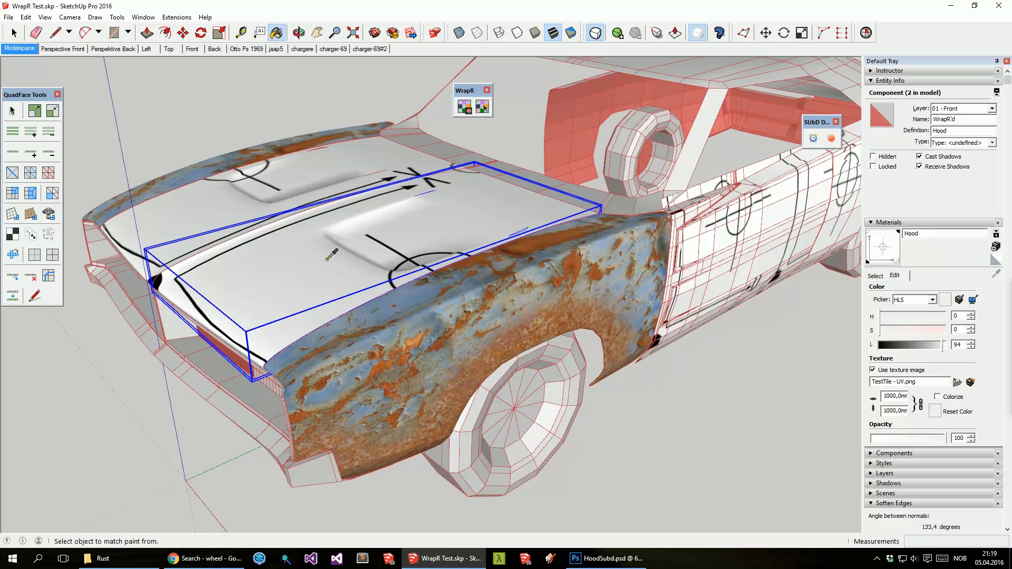
left_click(957, 383)
type("HoodSubd")
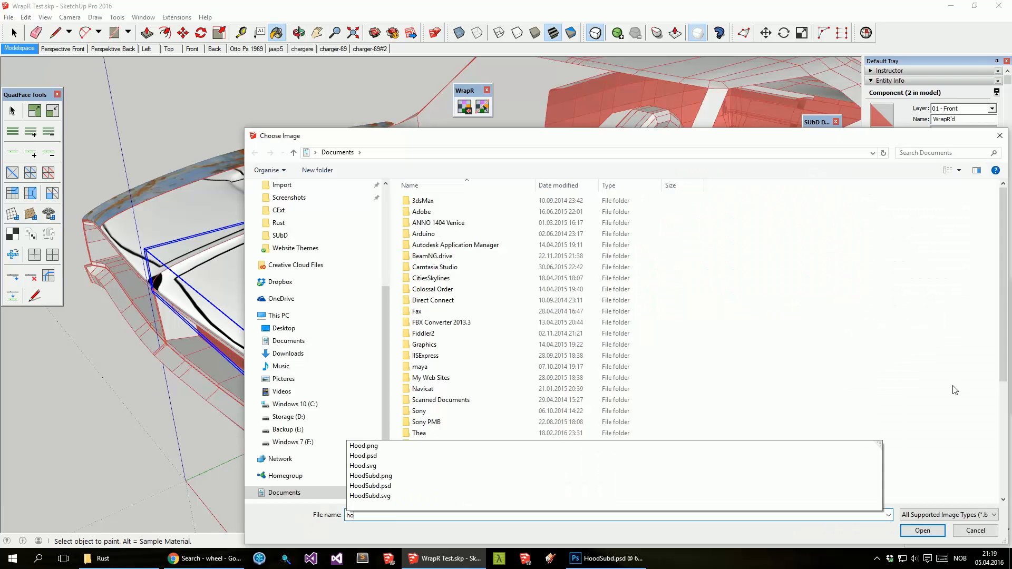
key("Down")
key("Down")
key("Down")
key("Down")
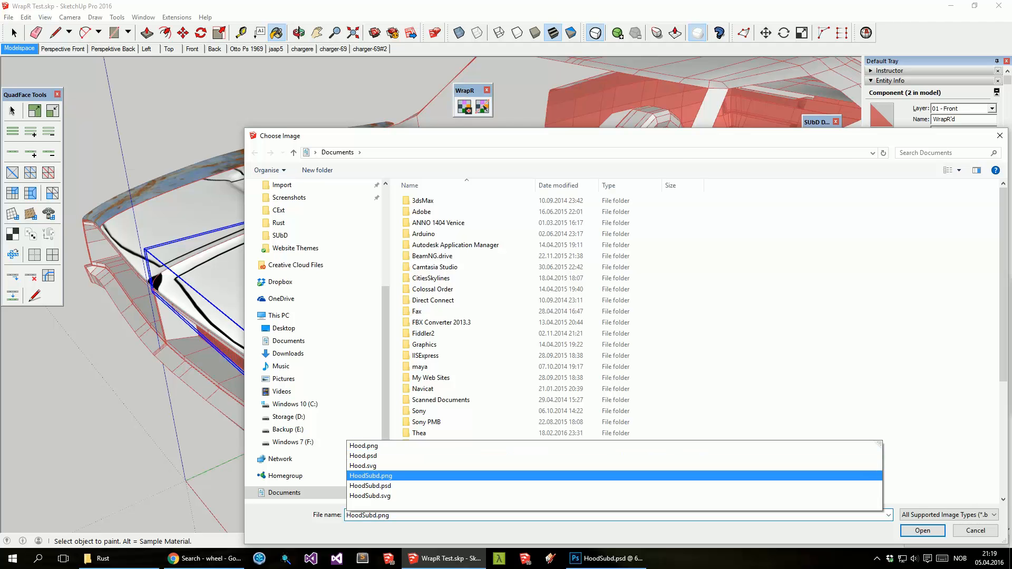
key("Return")
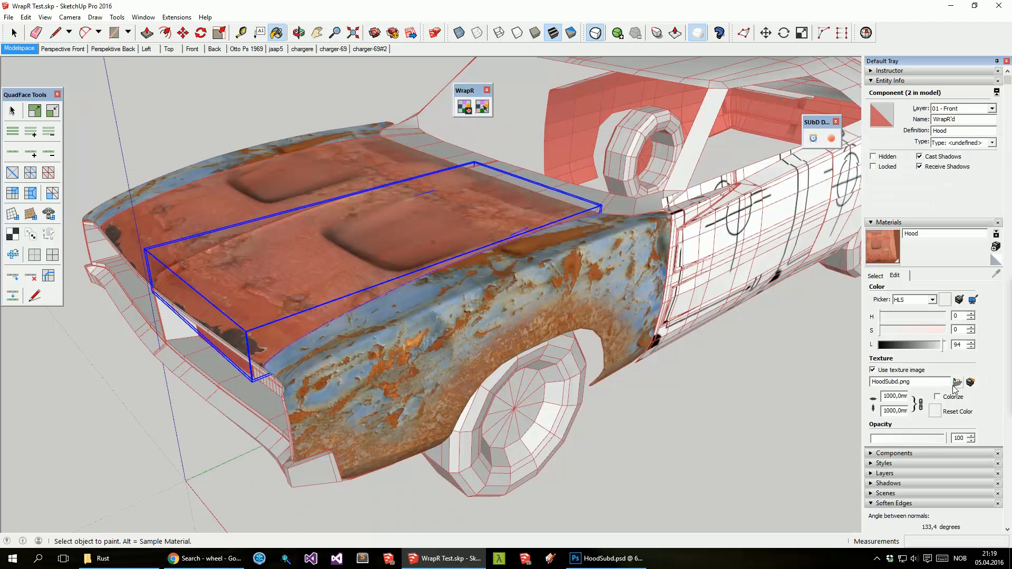
Step: Deselect the hood and examine its rusty texture and scoop shading up close and from afar, checking the Photoshop source in between
middle_click_drag(419, 235, 469, 237)
key("space")
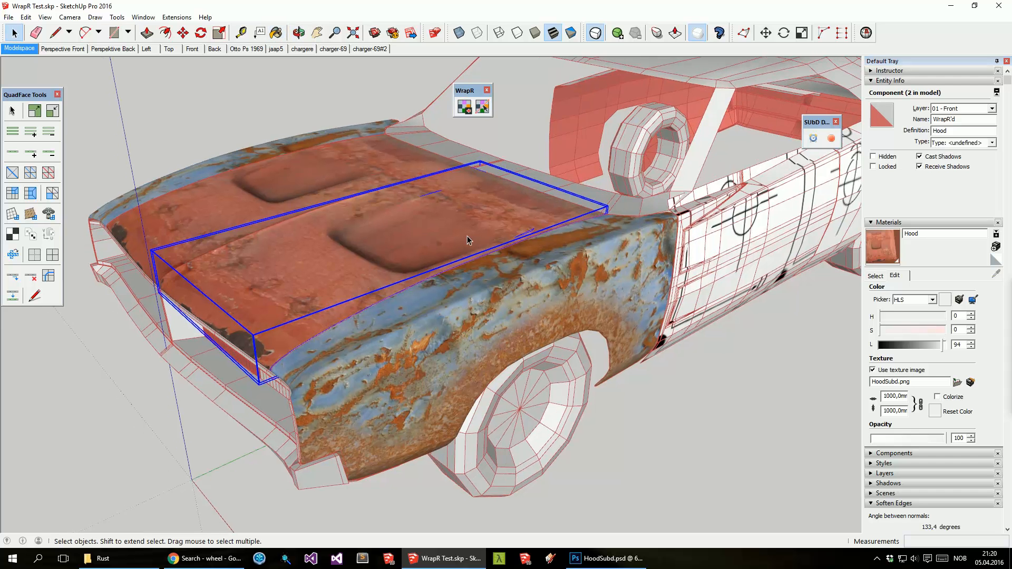
left_click(676, 379)
middle_click_drag(676, 379, 677, 378)
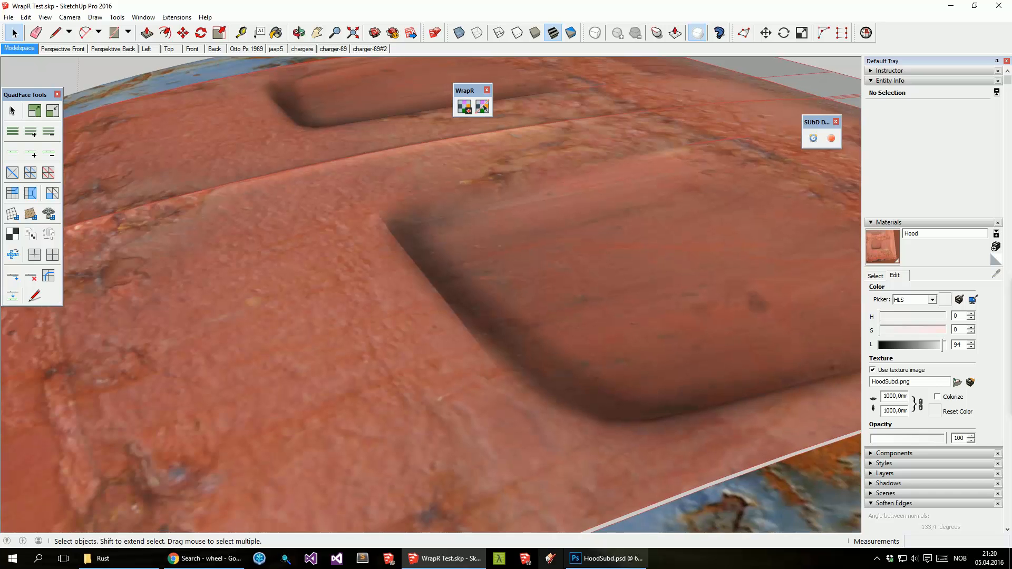
left_click(610, 564)
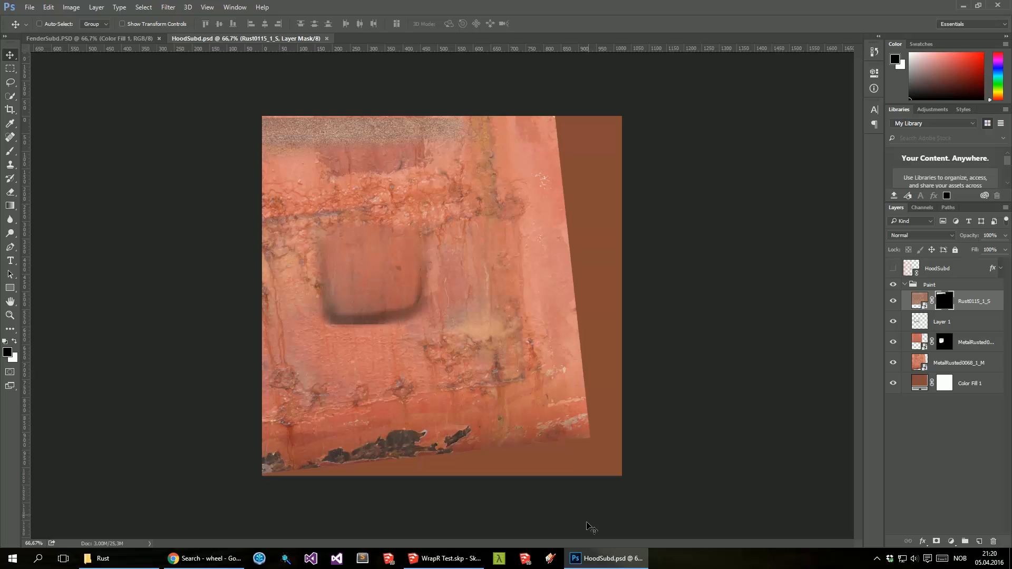
key("alt+Tab")
scroll(444, 332, "down", 8)
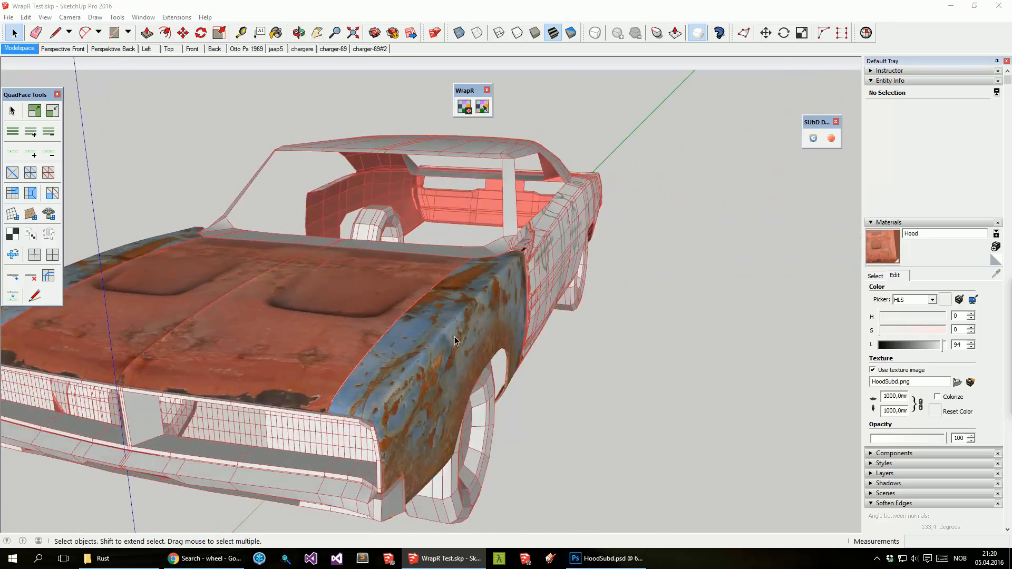
Step: Switch the car's door component to its subdivided mesh and lower its subdivision level
scroll(455, 336, "up", 3)
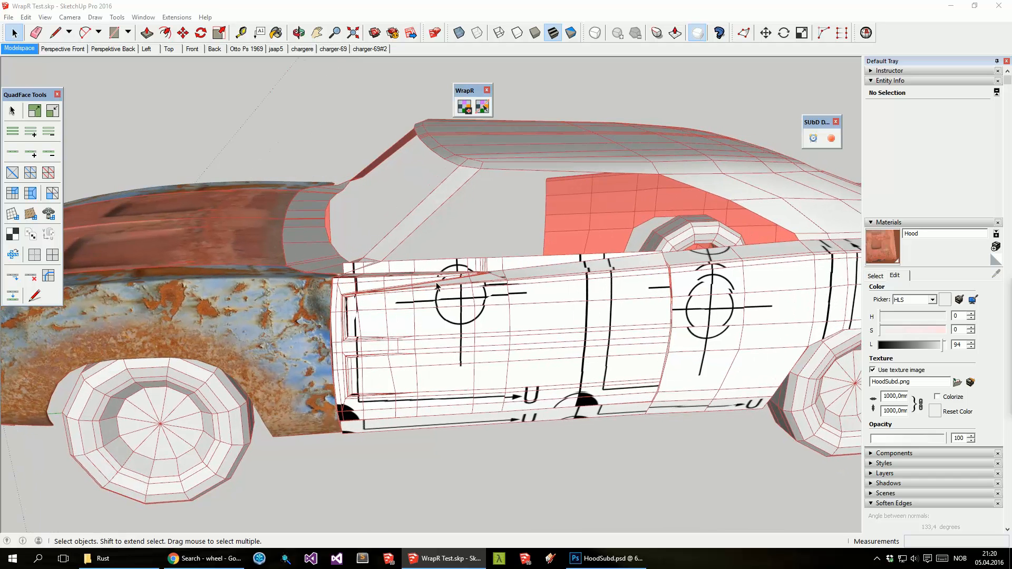
left_click(458, 308)
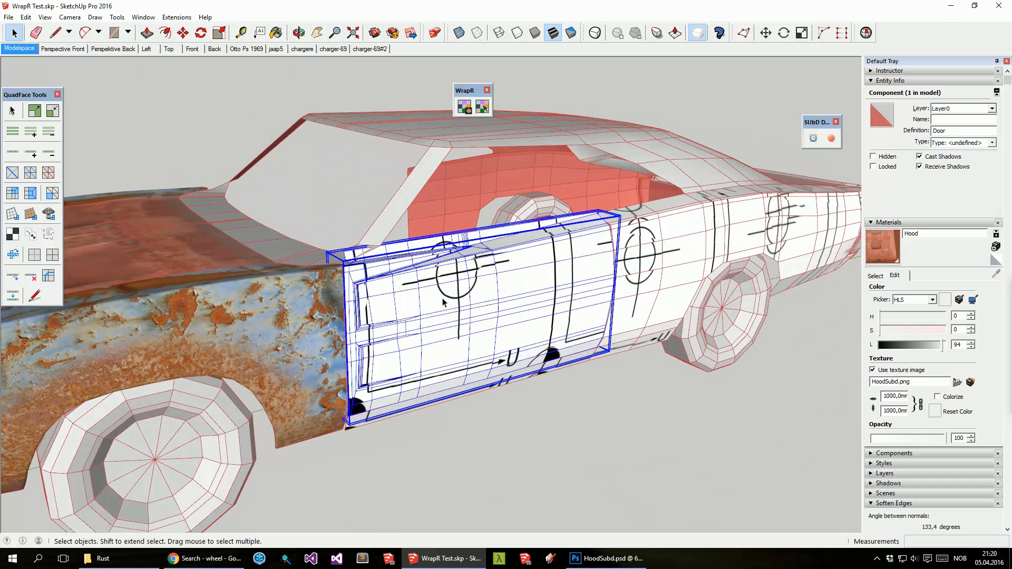
left_click(597, 36)
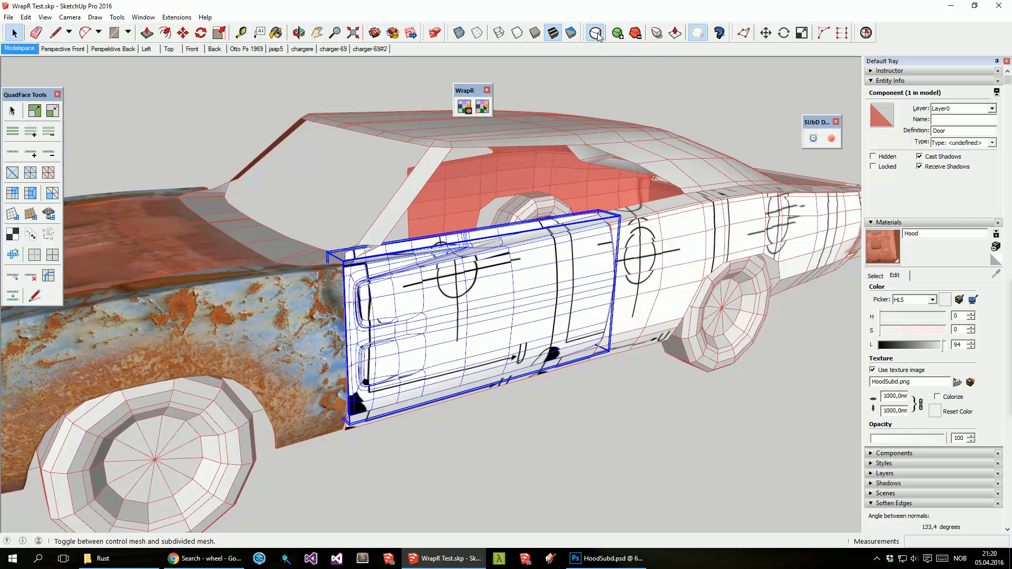
left_click(639, 38)
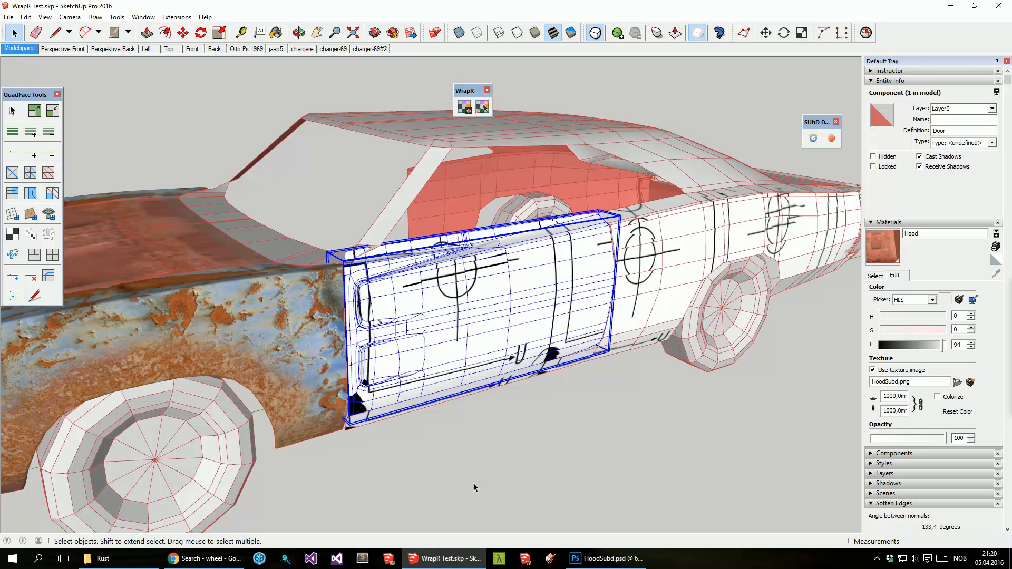
left_click(475, 464)
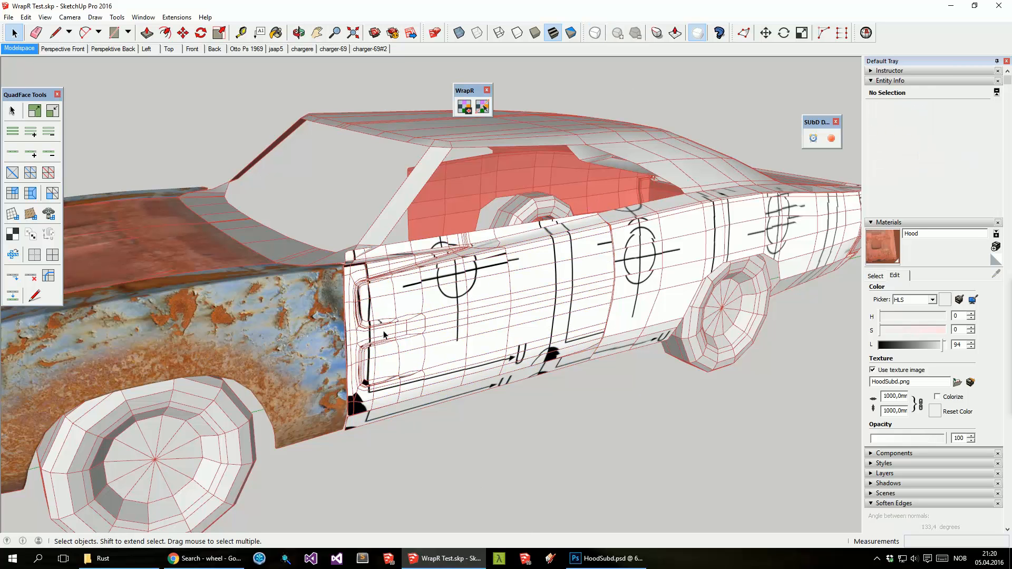
Step: Send the subdivided door component to the Wrap-R UV editor and maximize the editor window
middle_click_drag(374, 357, 480, 296)
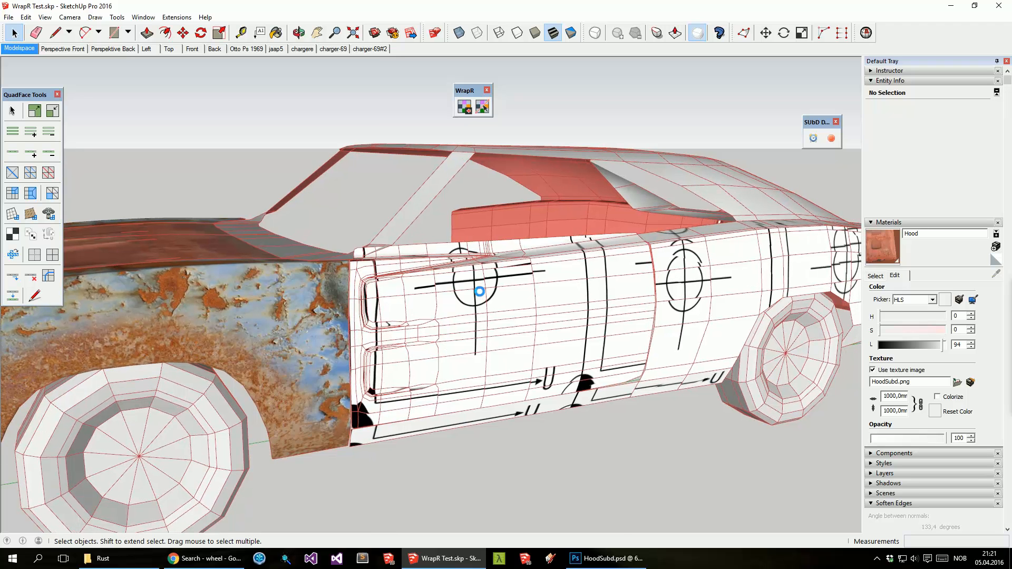
left_click(506, 289)
right_click(485, 293)
left_click(484, 293)
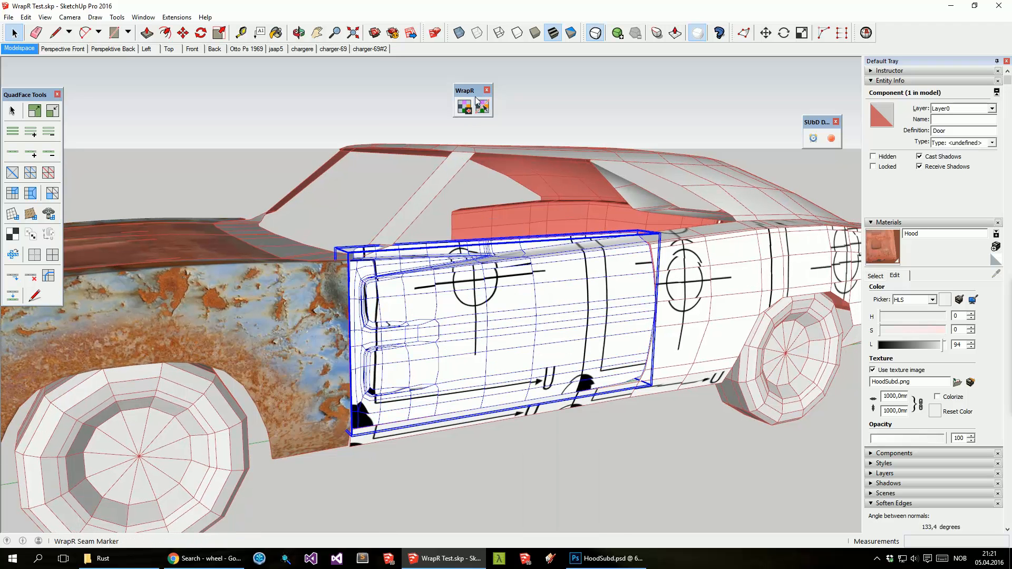
left_click(464, 108)
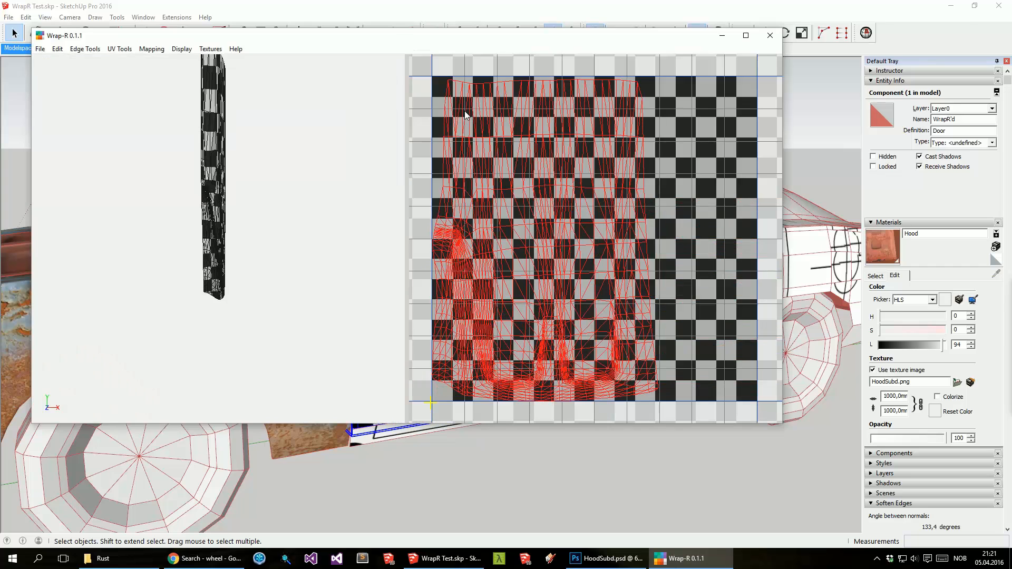
double_click(533, 39)
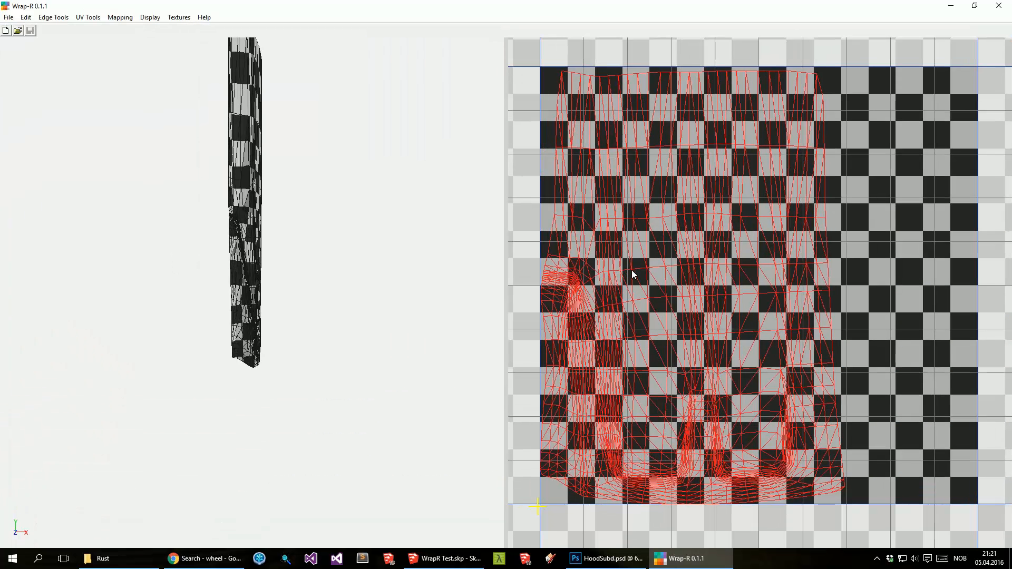
Step: Select all of the door's UV vertices and rotate them about 90 degrees clockwise so the door lies horizontally
middle_click_drag(363, 323, 417, 247)
middle_click_drag(367, 284, 433, 244)
scroll(432, 244, "up", 3)
middle_click_drag(415, 281, 345, 311)
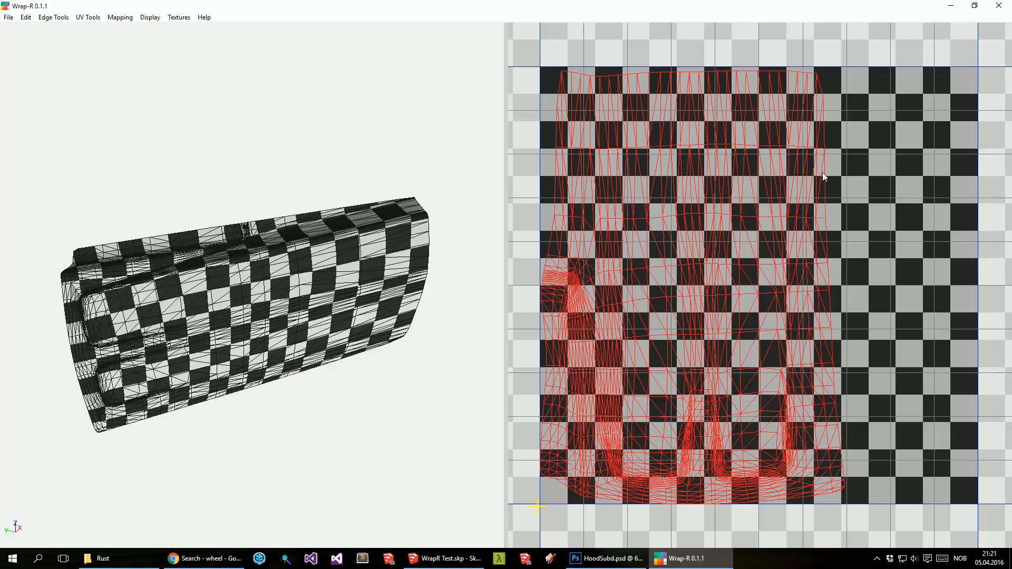
key("Tab")
left_click_drag(901, 55, 525, 514)
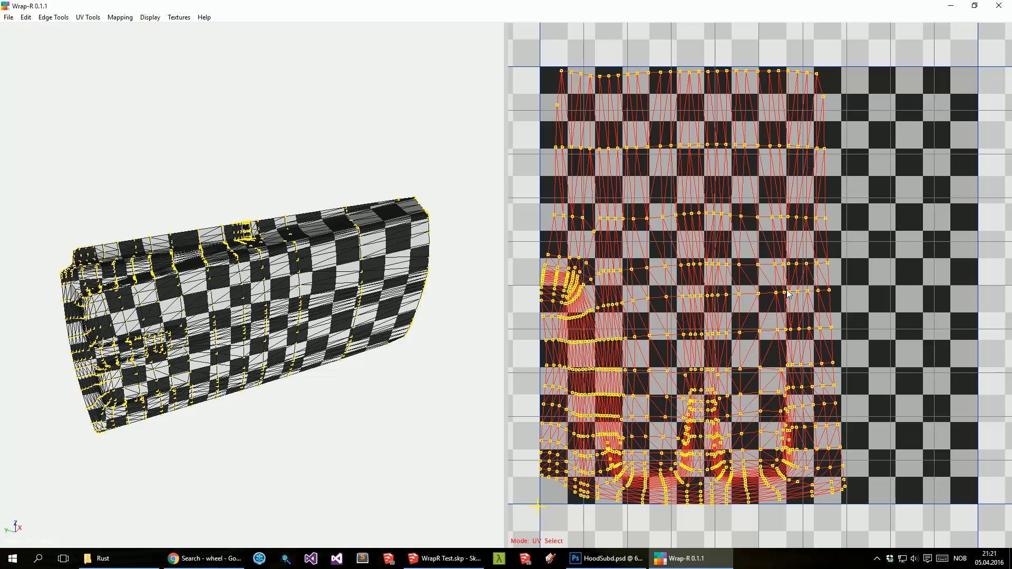
key("r")
left_click_drag(715, 117, 463, 140)
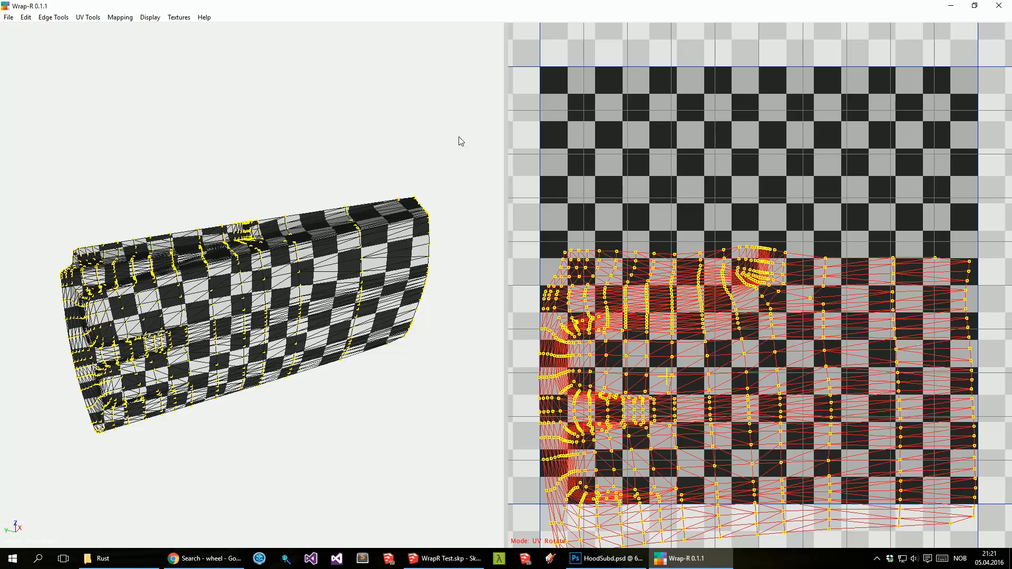
Step: Move the door's UV island into the upper part of the texture square and scale it down slightly to fit inside
key("m")
left_click_drag(738, 332, 735, 220)
key("s")
mouse_move(730, 267)
left_mouse_down()
mouse_move(730, 275)
mouse_move(730, 266)
left_mouse_up()
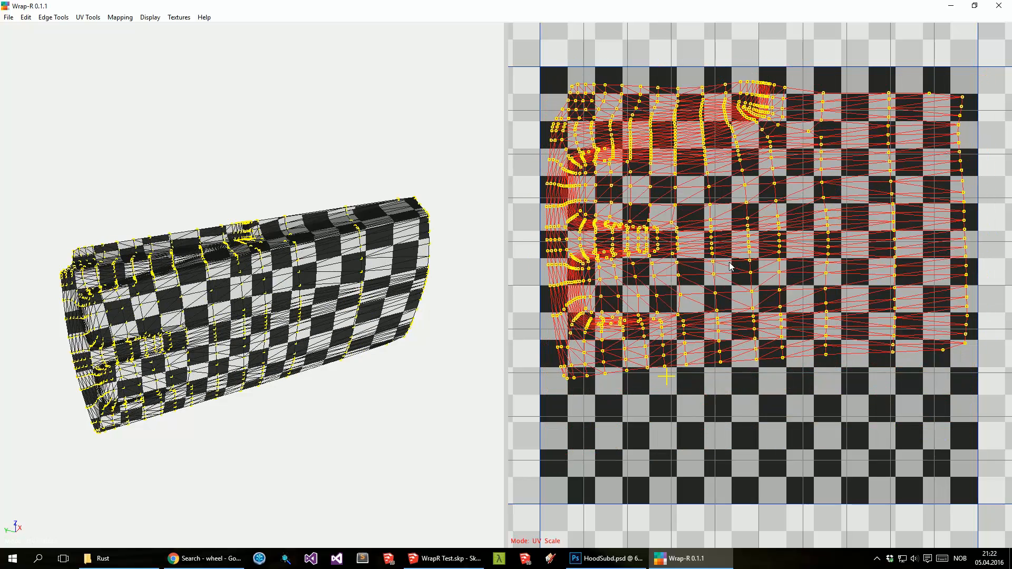
key("m")
left_click_drag(735, 254, 736, 251)
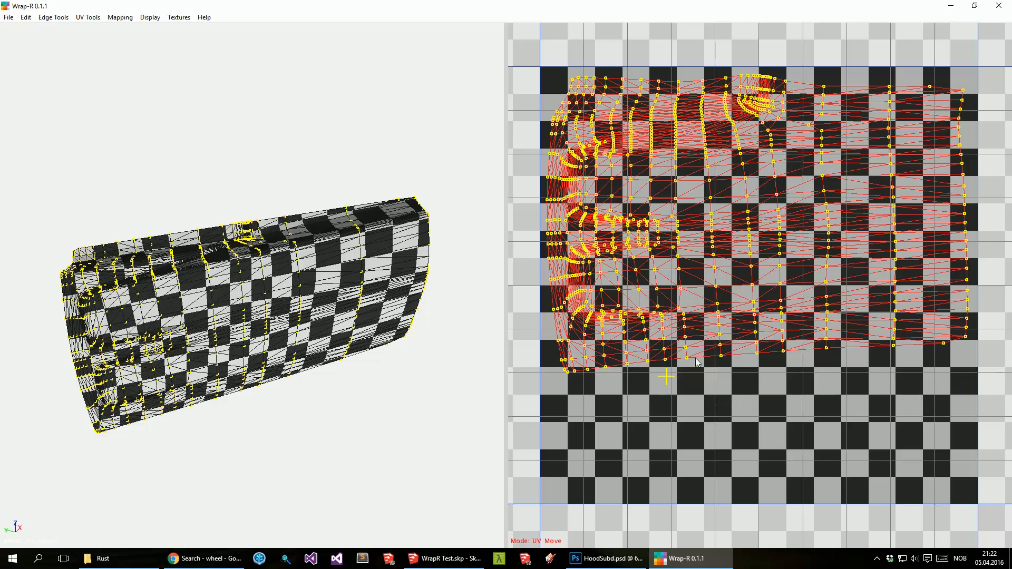
left_click(695, 394)
Step: Examine the checker pattern on the 3D door for distortion, including a close look around the recessed panels
middle_click_drag(255, 345, 217, 300)
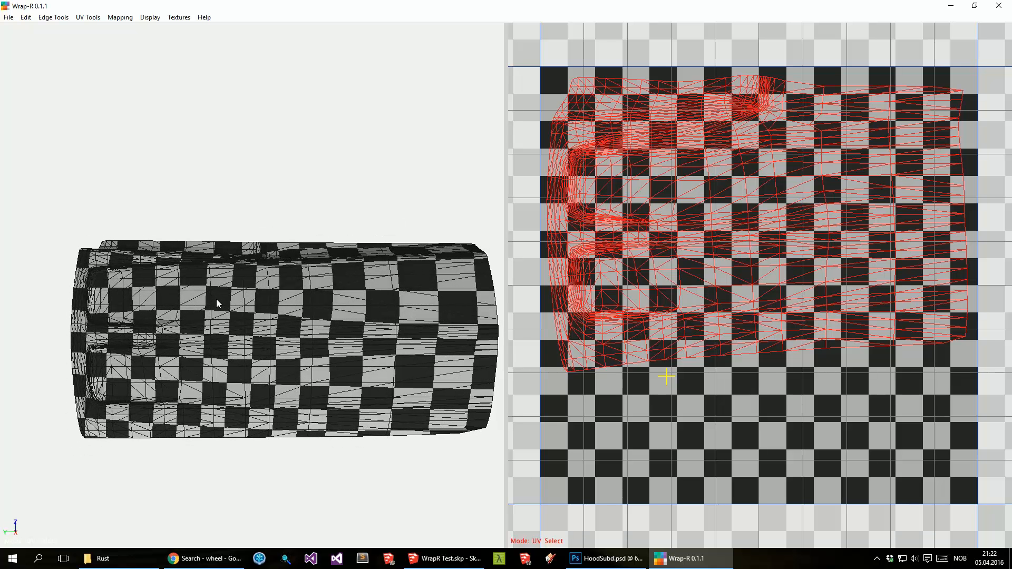
scroll(216, 299, "down", 3)
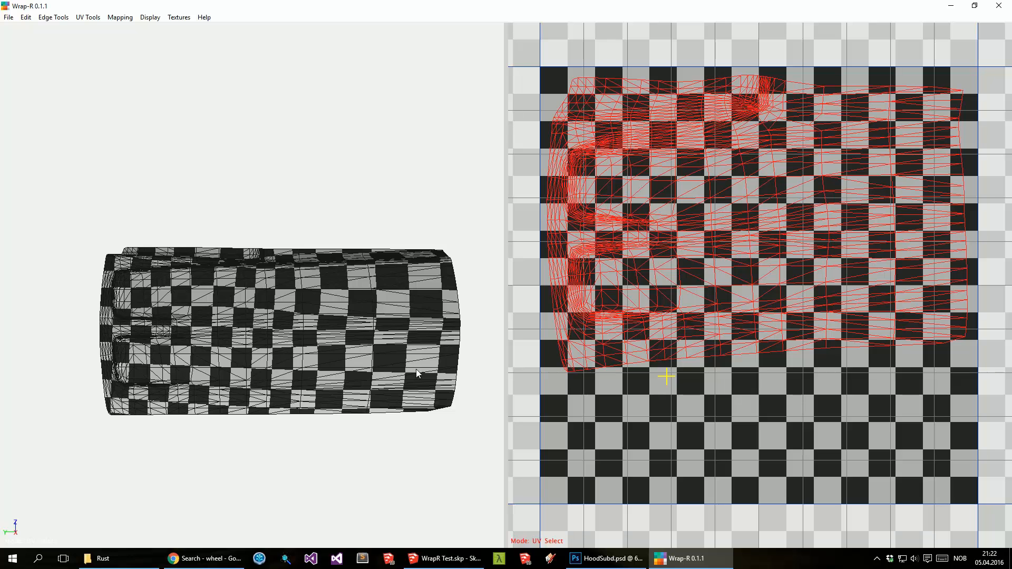
middle_click_drag(444, 369, 385, 355)
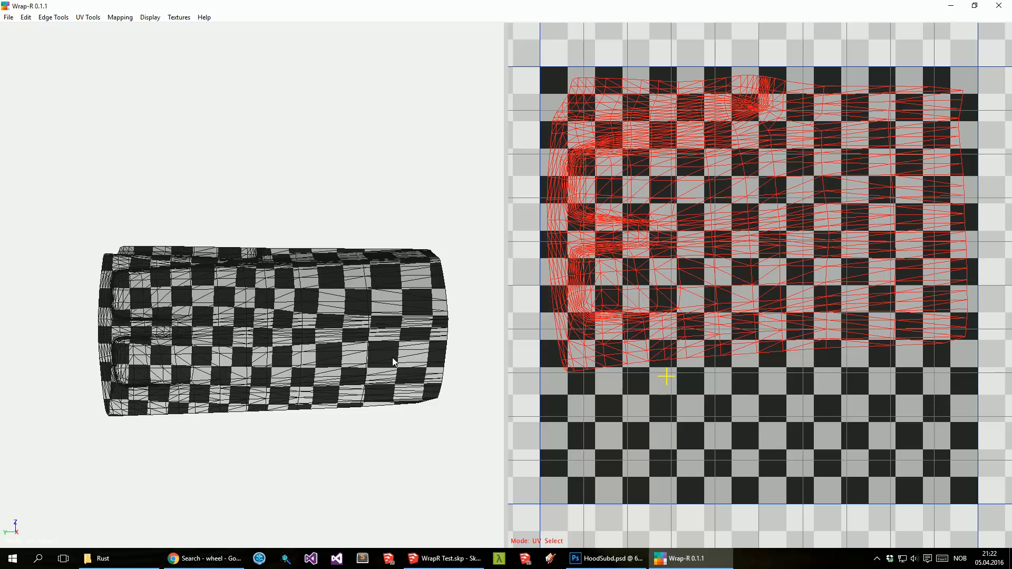
middle_click_drag(175, 353, 199, 370)
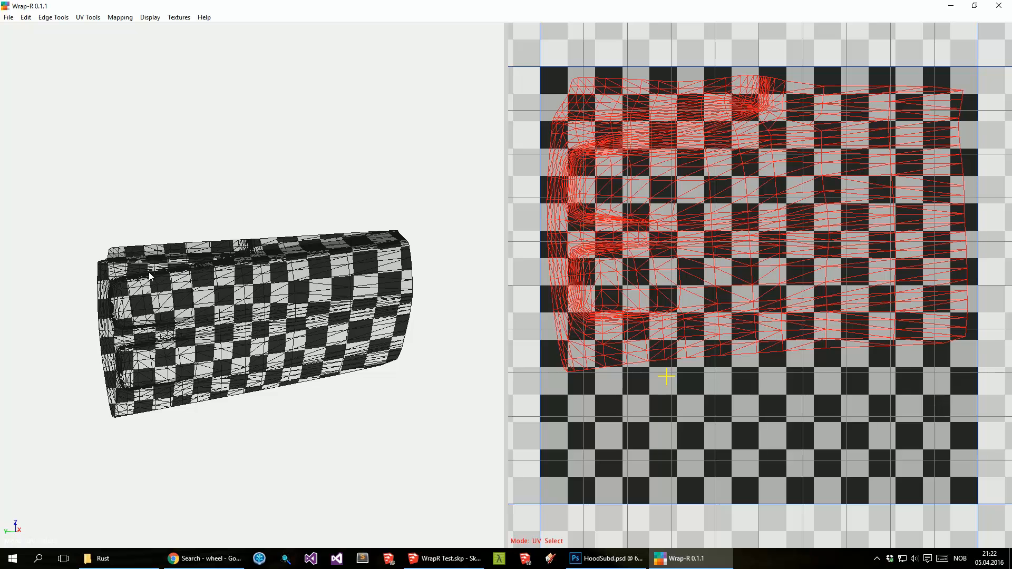
middle_click_drag(157, 285, 171, 316)
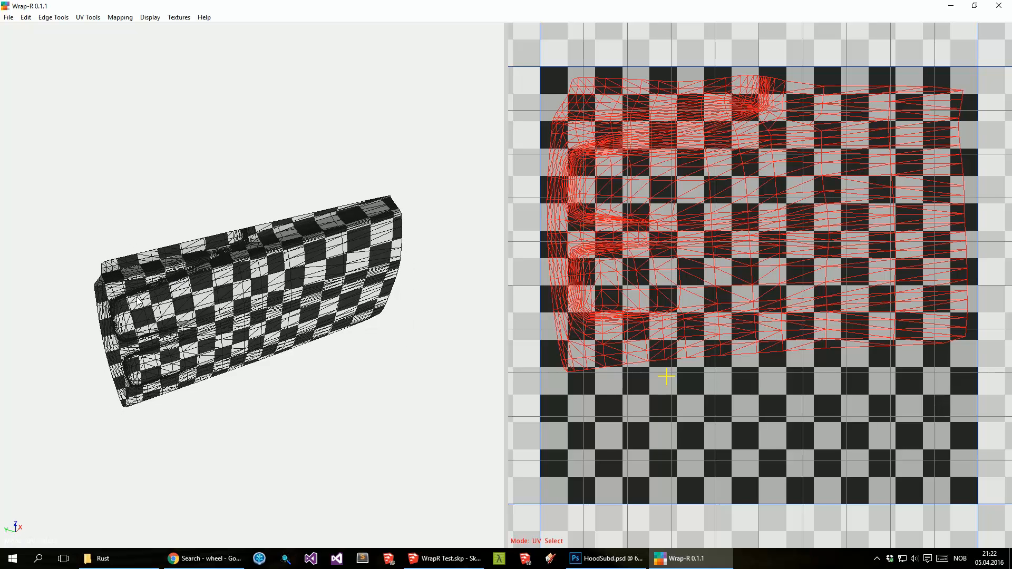
middle_click_drag(150, 298, 132, 259)
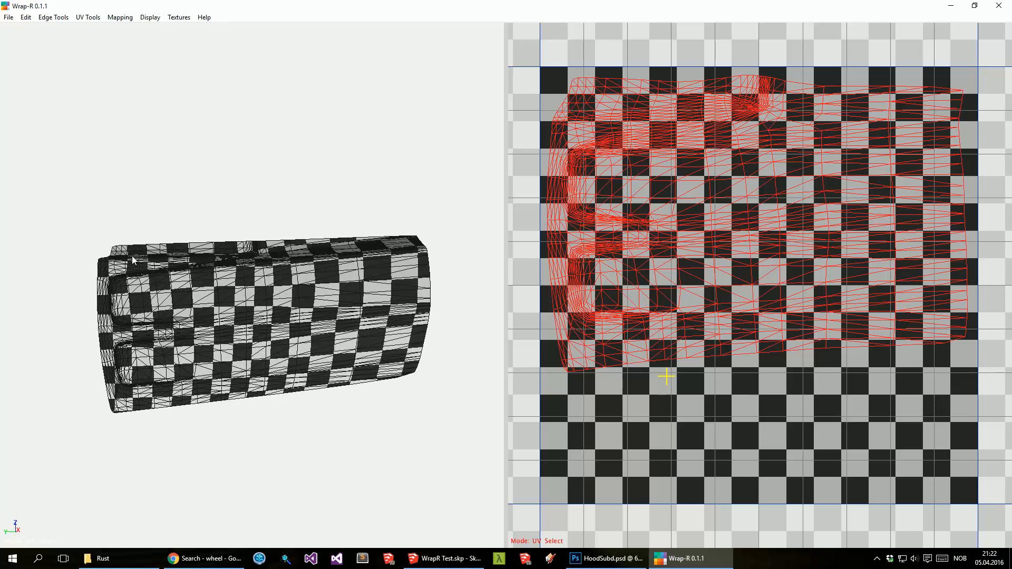
middle_click_drag(246, 291, 149, 330)
scroll(145, 338, "up", 5)
middle_click_drag(98, 362, 259, 307, "shift")
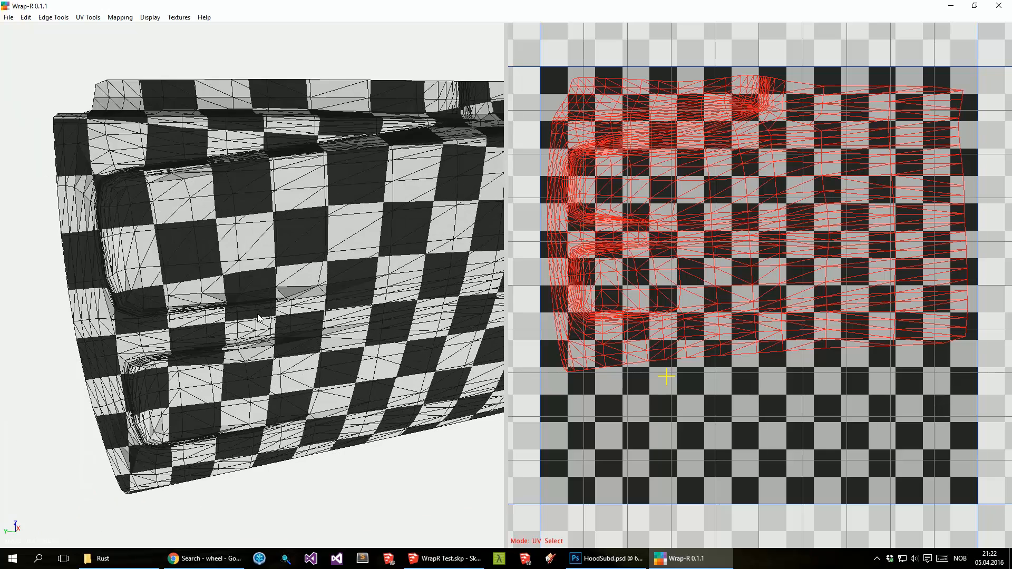
scroll(259, 305, "up", 6)
scroll(259, 305, "down", 3)
middle_click_drag(312, 398, 354, 286)
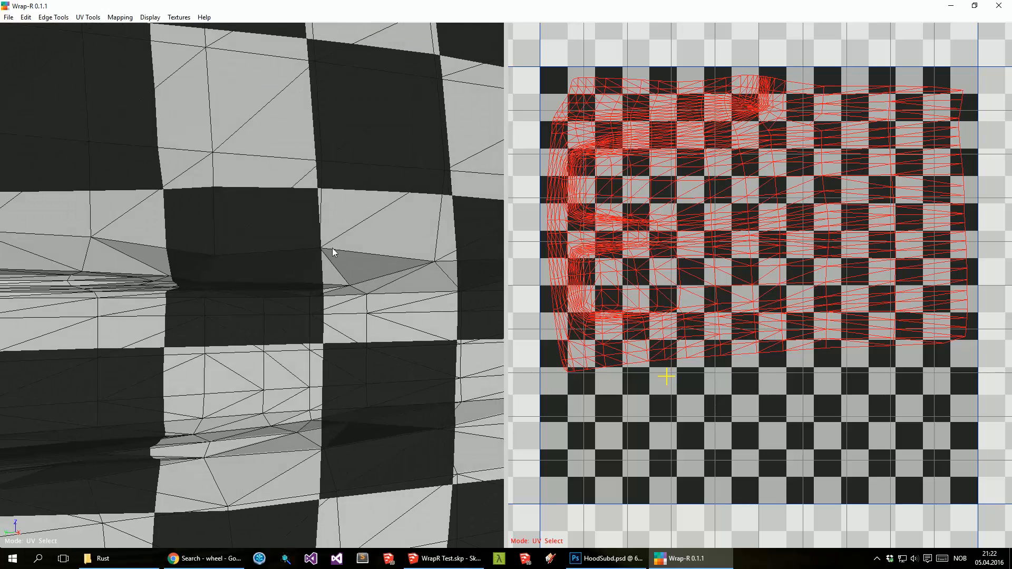
scroll(260, 267, "down", 8)
middle_click_drag(254, 267, 355, 241)
scroll(355, 242, "down", 3)
scroll(406, 230, "up", 3)
scroll(74, 284, "down", 4)
middle_click_drag(298, 308, 245, 326, "shift")
scroll(291, 293, "up", 2)
scroll(291, 293, "up", 2)
scroll(426, 307, "up", 1)
middle_click_drag(405, 299, 420, 258)
middle_click_drag(330, 296, 305, 322)
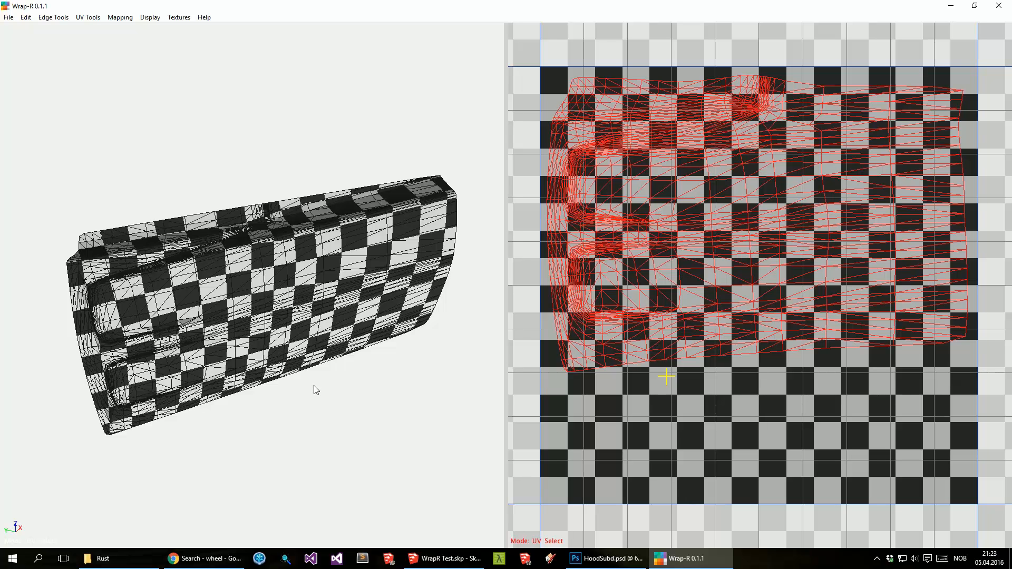
Step: Export the door's UV layout as an SVG file named DoorSubd and save the mapping
left_click(9, 16)
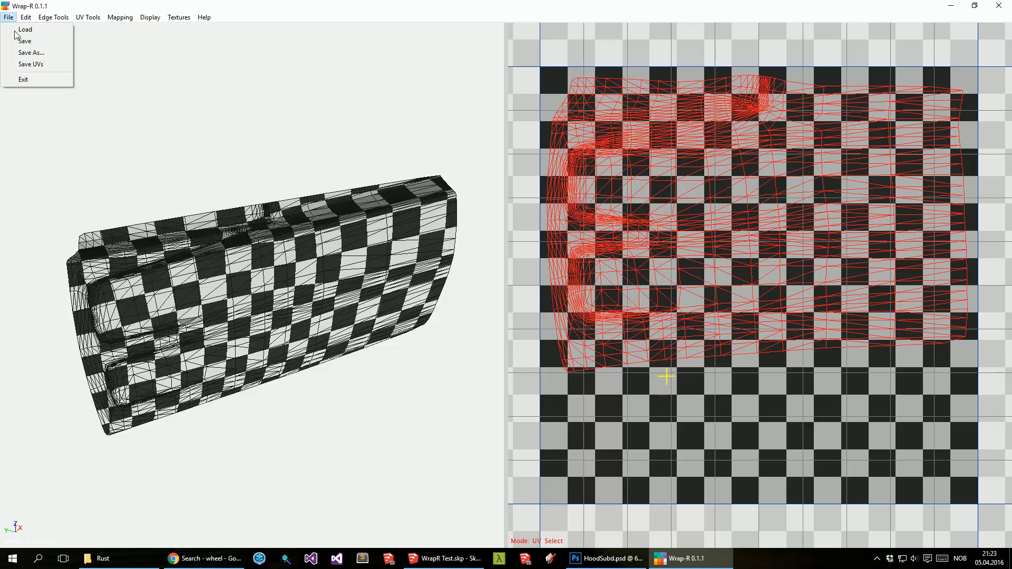
left_click(36, 65)
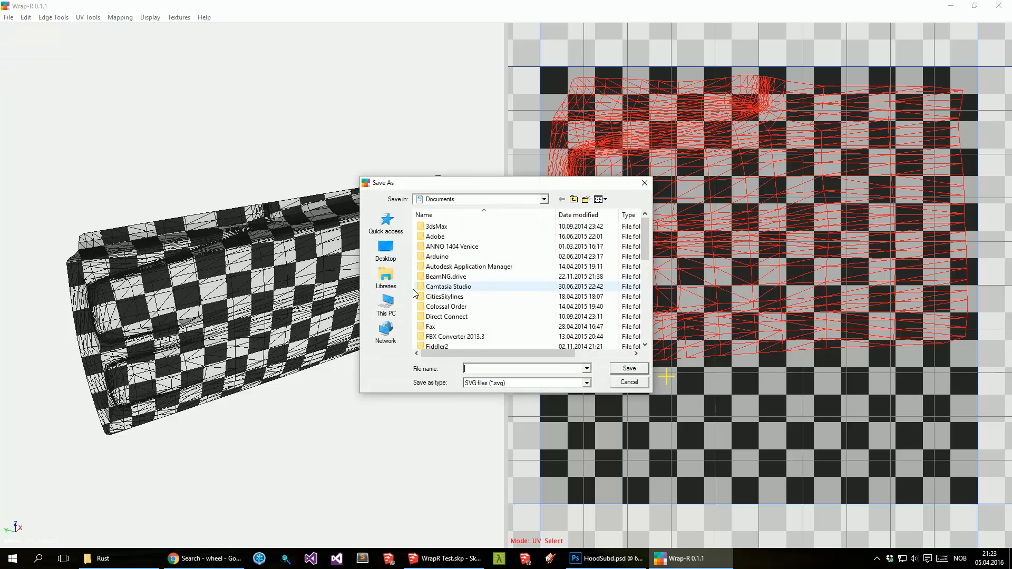
type("Door")
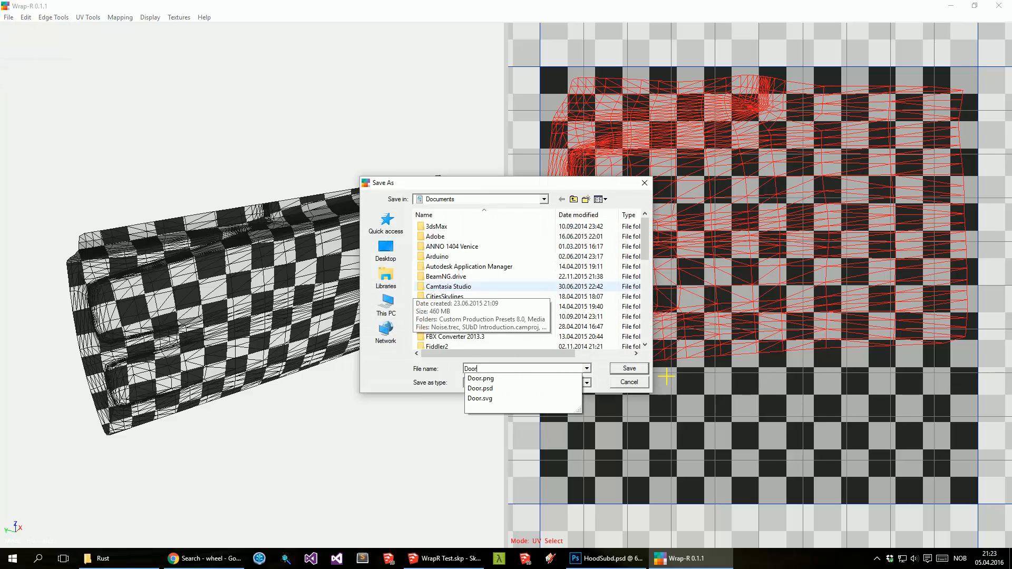
type("Subd")
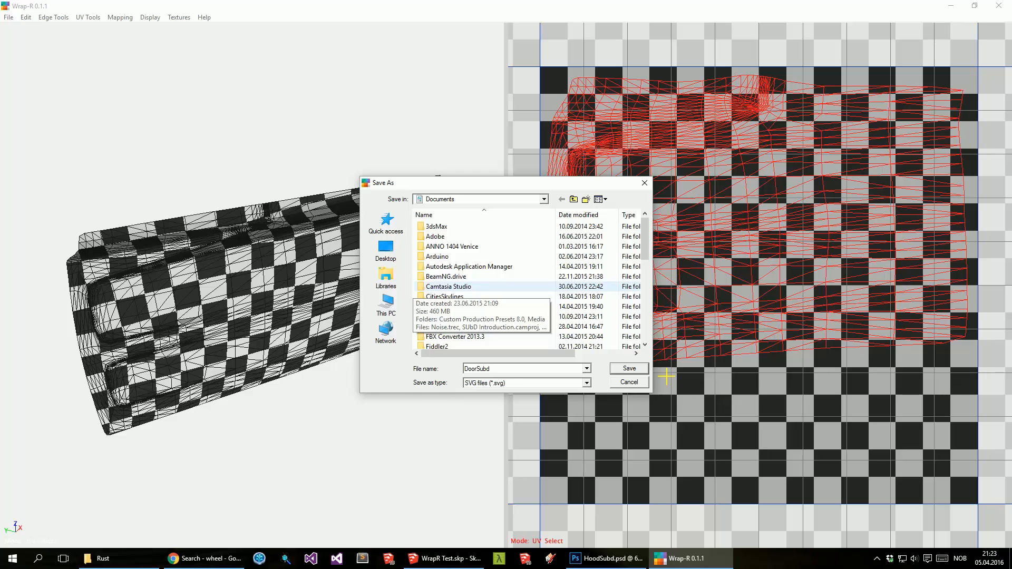
key("Return")
left_click(8, 18)
left_click(40, 43)
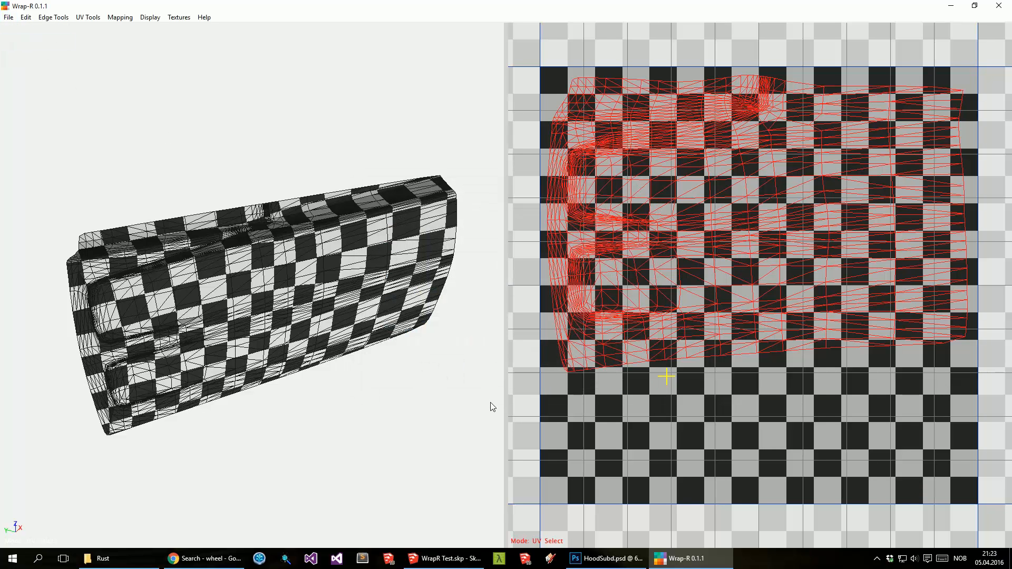
Step: Switch to Photoshop and create a new transparent document, 1024 x 1024 pixels at 72 pixels/inch
left_click(600, 559)
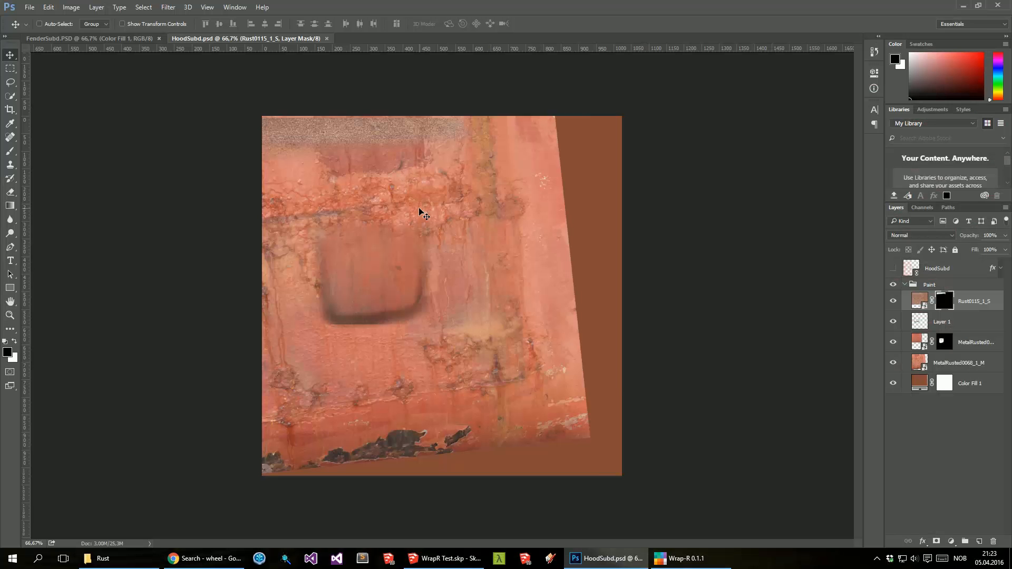
key("ctrl+n")
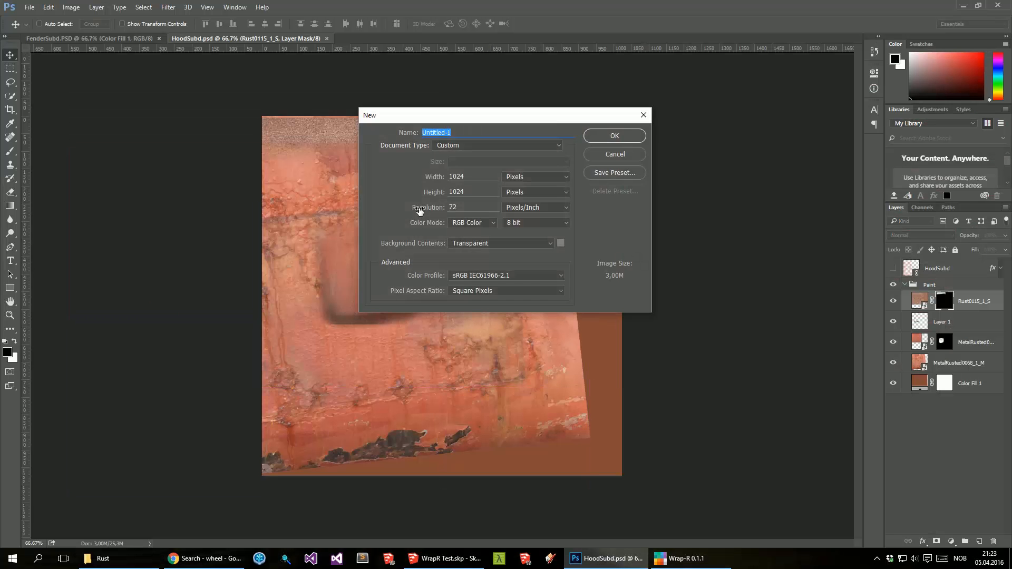
key("Return")
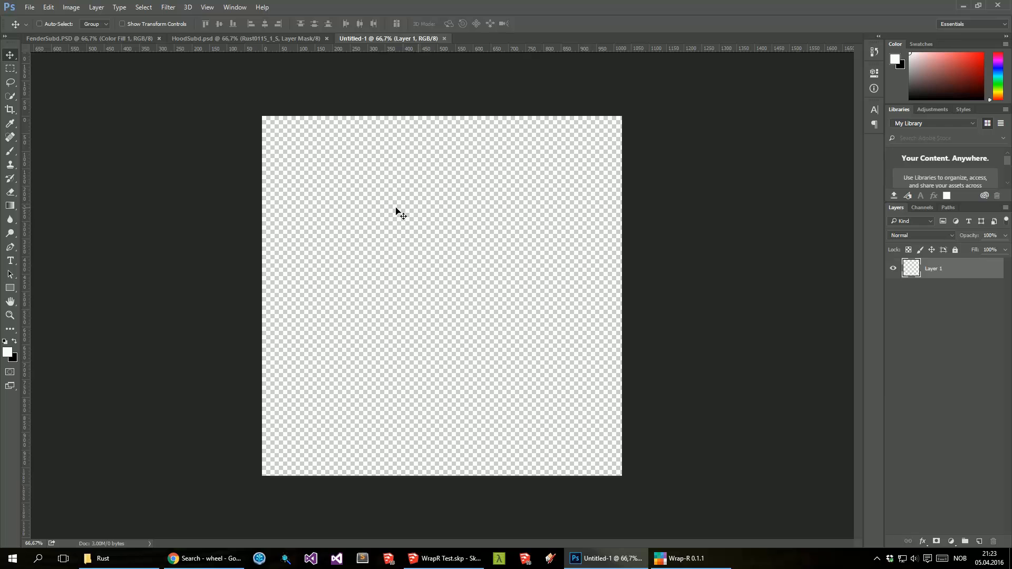
Step: Place the MetalRusted0066_2_M.jpg texture in the new document and align it with the canvas's upper edge
left_click(129, 561)
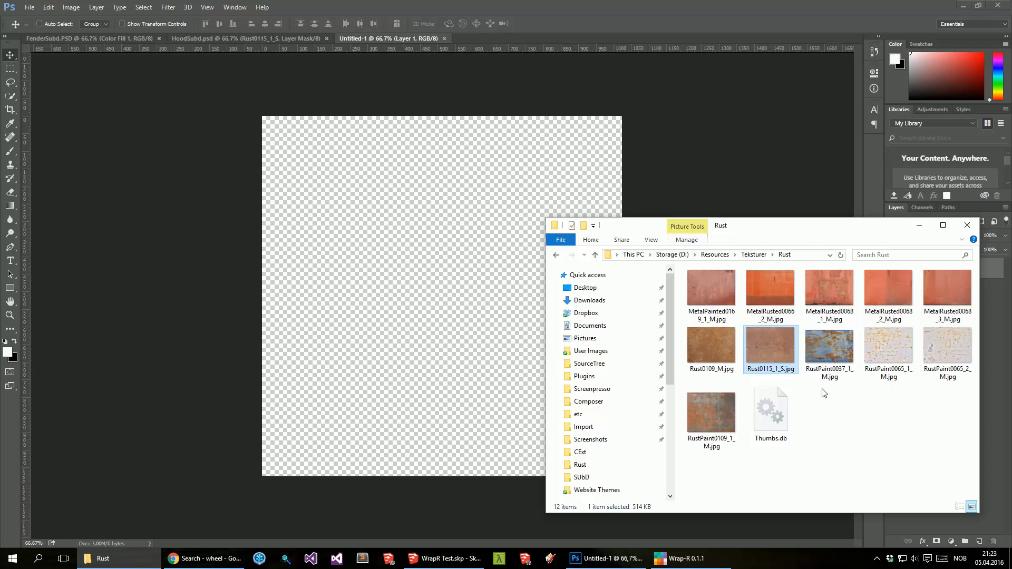
left_click(776, 287)
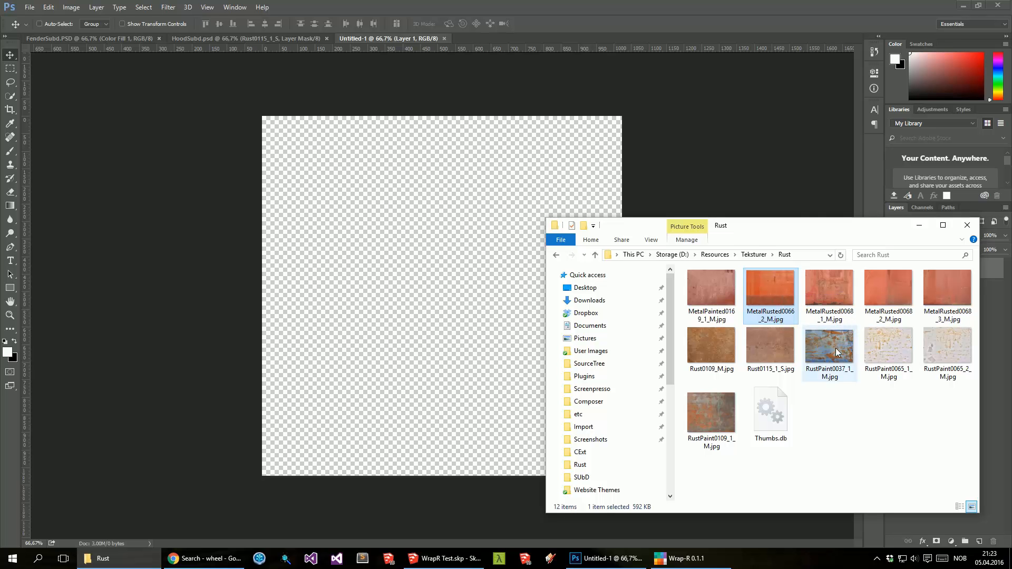
left_click_drag(781, 288, 472, 336)
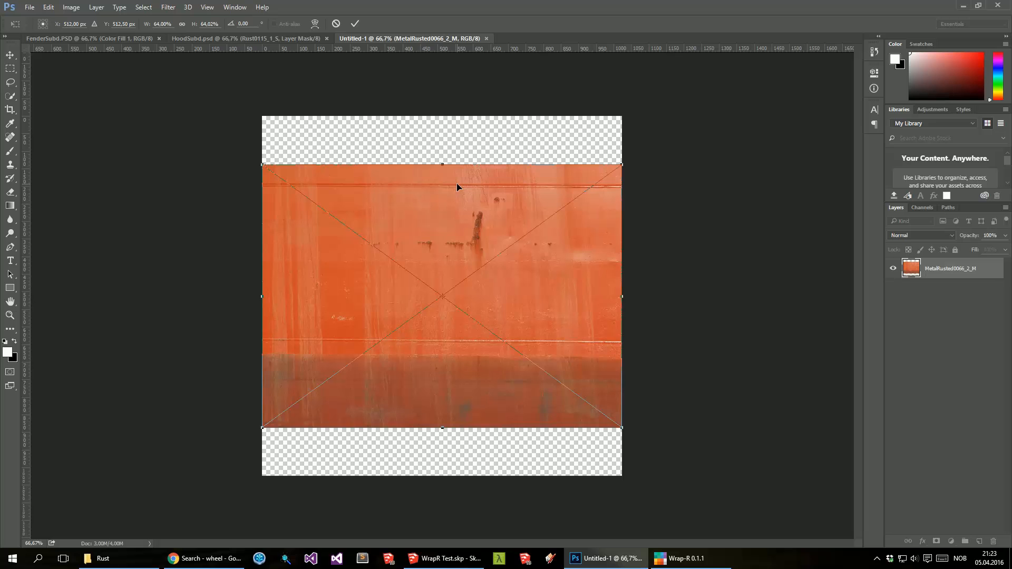
left_click_drag(458, 237, 462, 198)
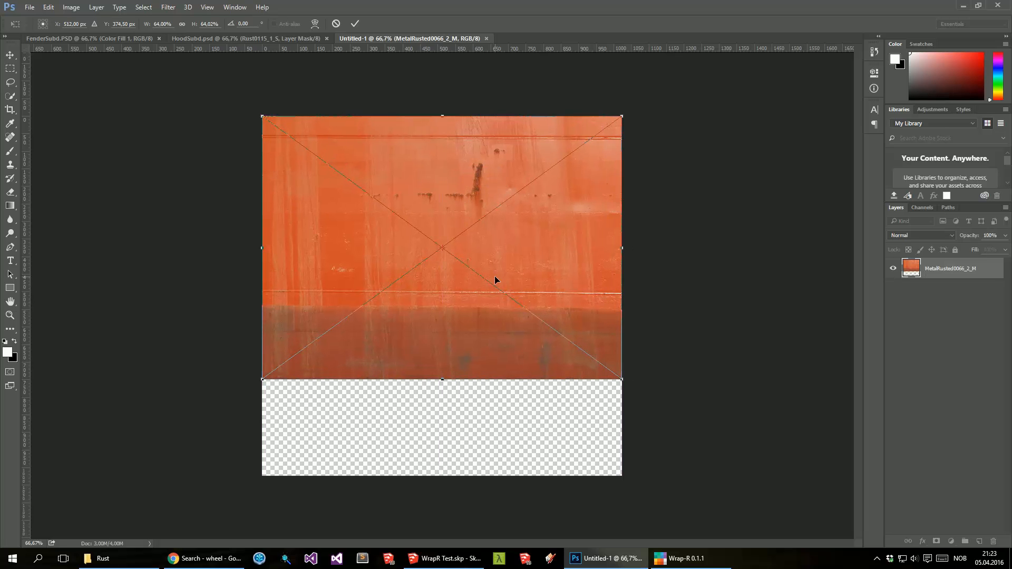
key("Return")
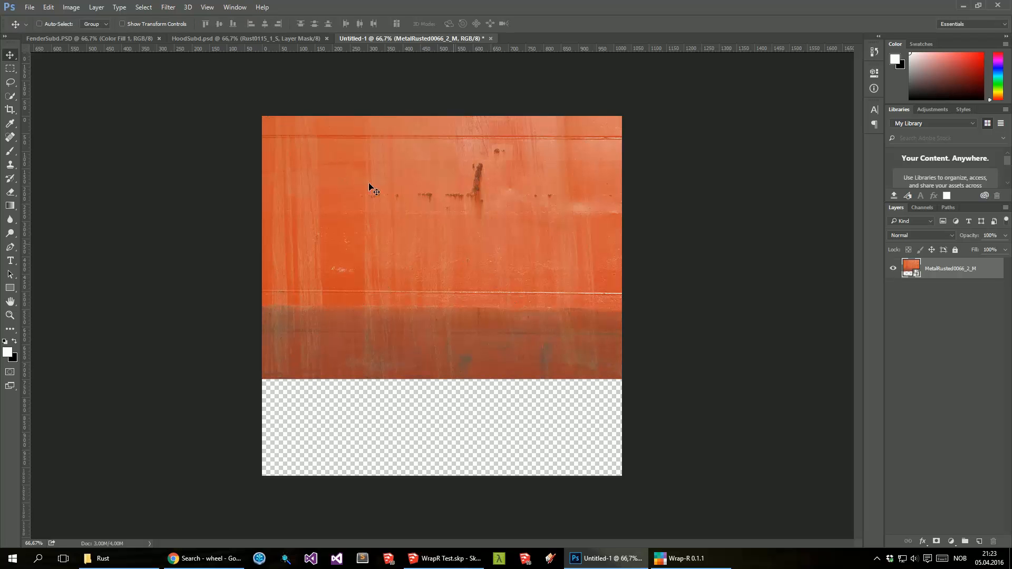
Step: Place the DoorSubd UV layout as a linked file above the metal texture, keeping its original size and position
left_click(30, 7)
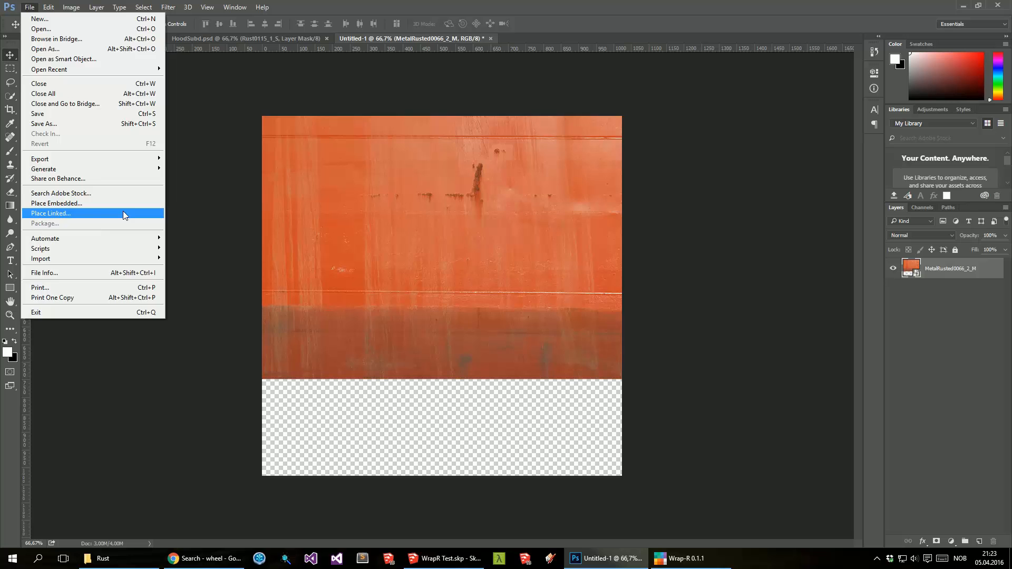
left_click(122, 212)
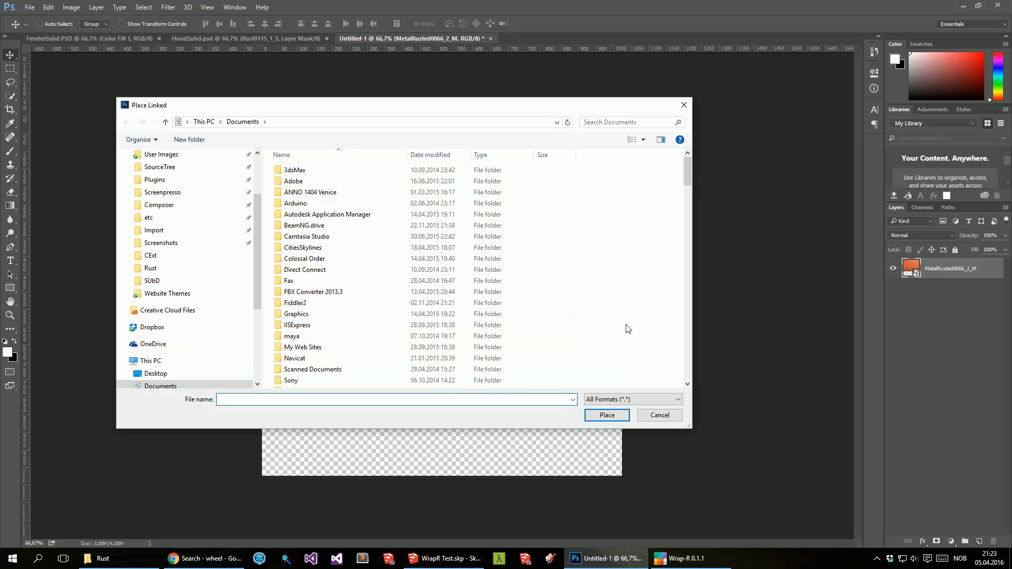
type("door")
key("Down")
key("Down")
key("Down")
key("Down")
key("Return")
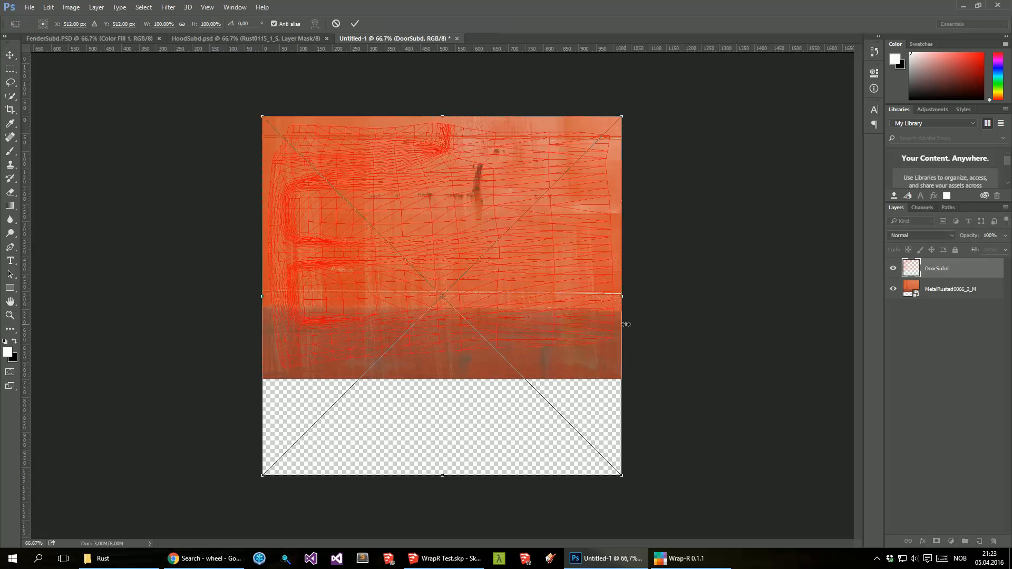
key("Return")
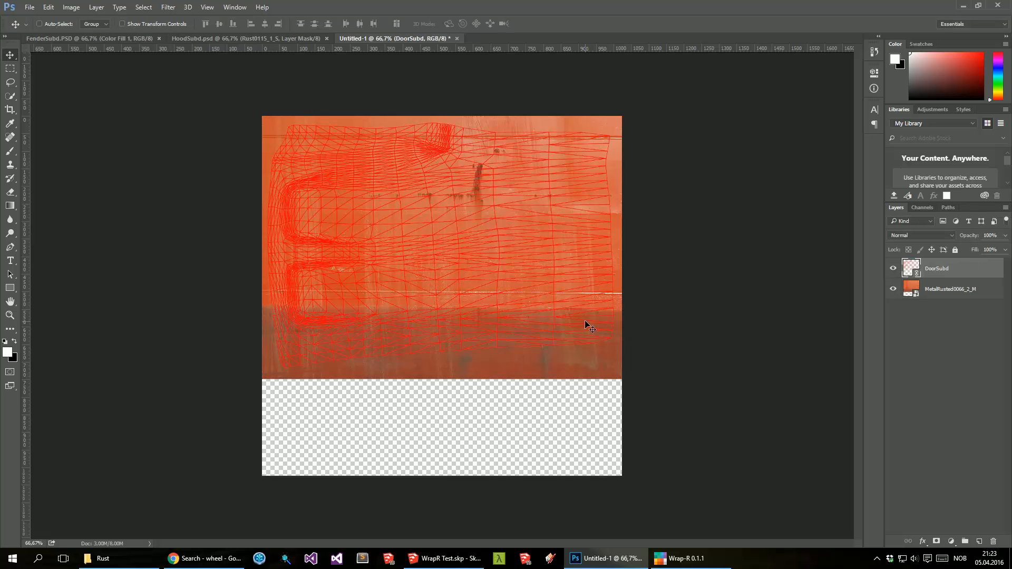
Step: Apply a white Color Overlay to the DoorSubd layer and lower the layer's opacity to 34%
right_click(959, 262)
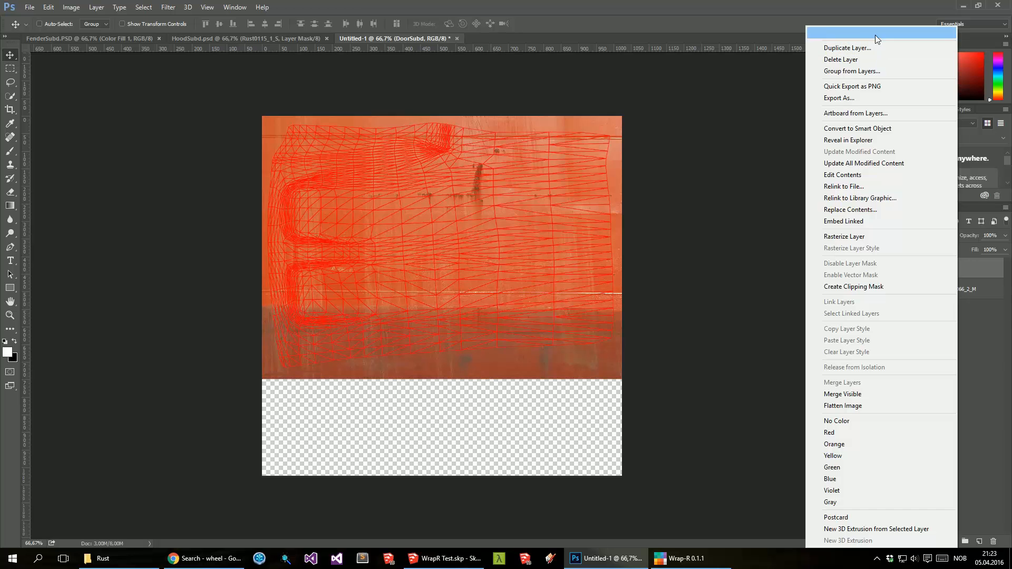
left_click(875, 33)
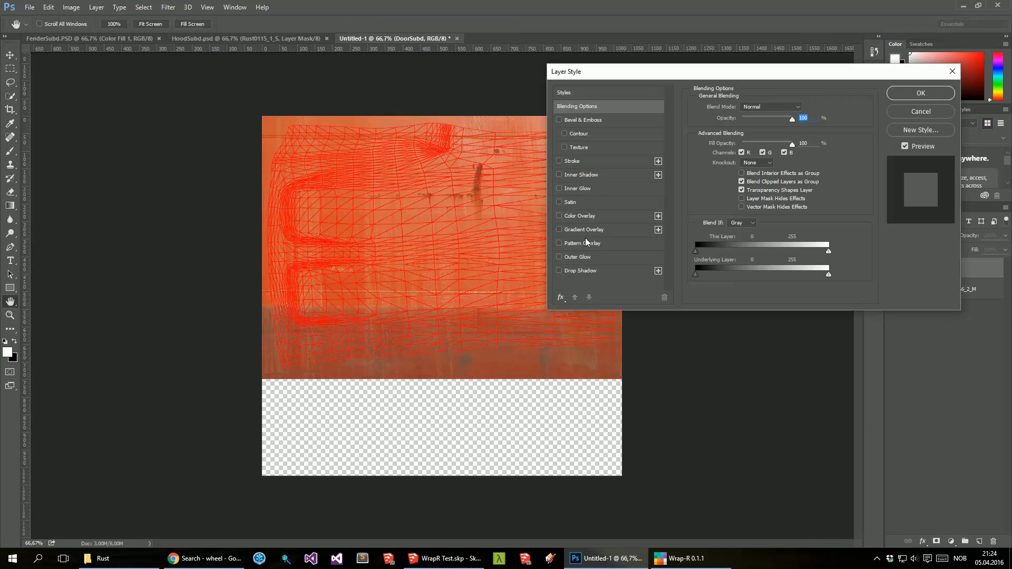
left_click(583, 218)
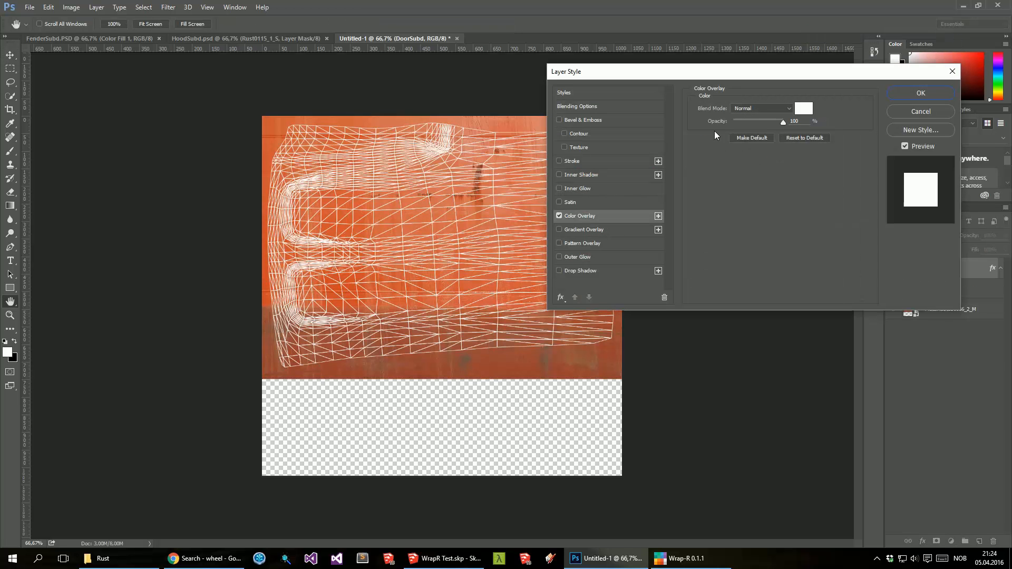
left_click(919, 95)
key("5")
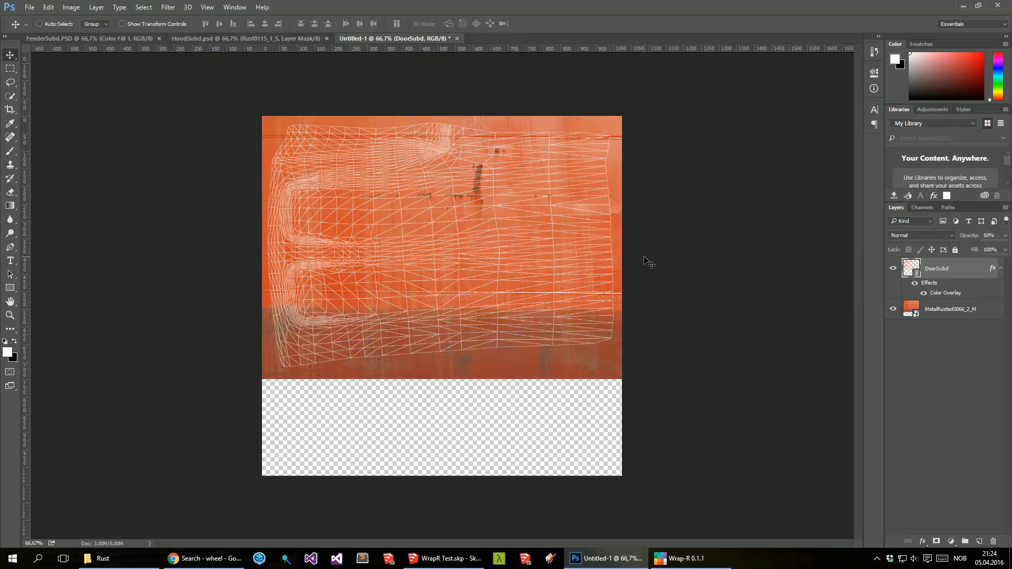
key("3")
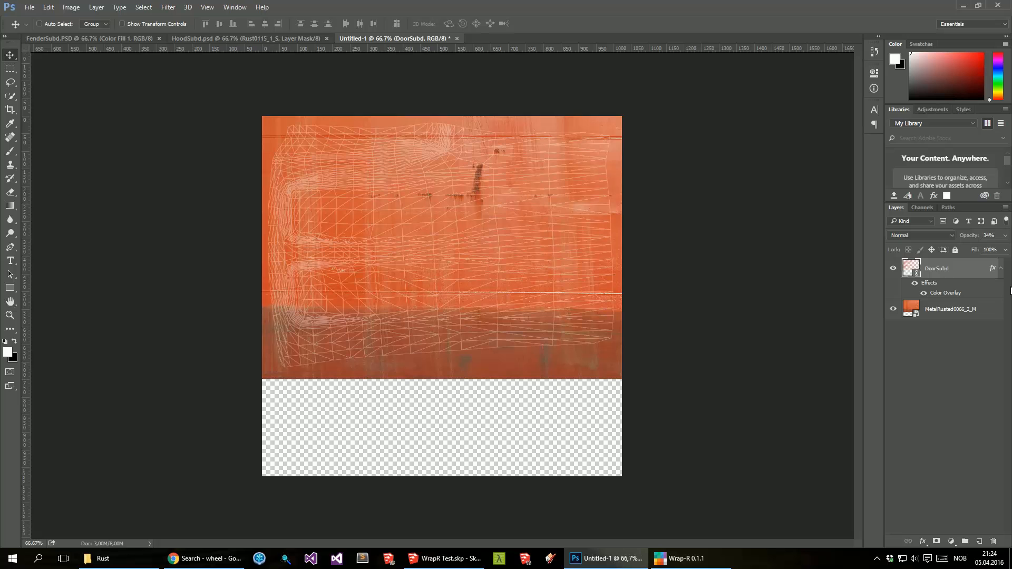
left_click(1000, 269)
Step: Add a solid color fill layer beneath the metal texture, using the color #974232 sampled from the texture's lower edge
left_click(950, 288)
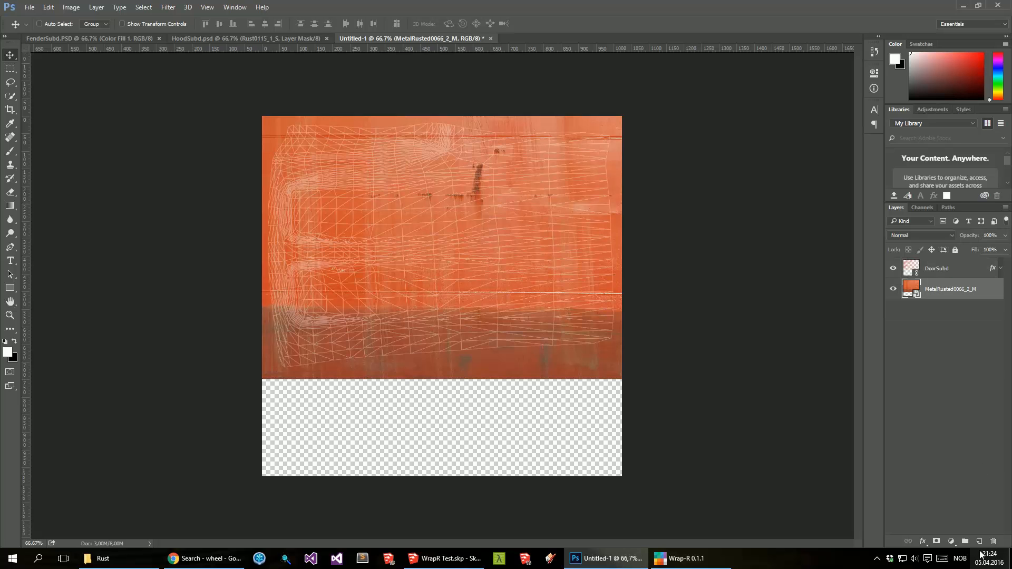
left_click(952, 542)
left_click(935, 318)
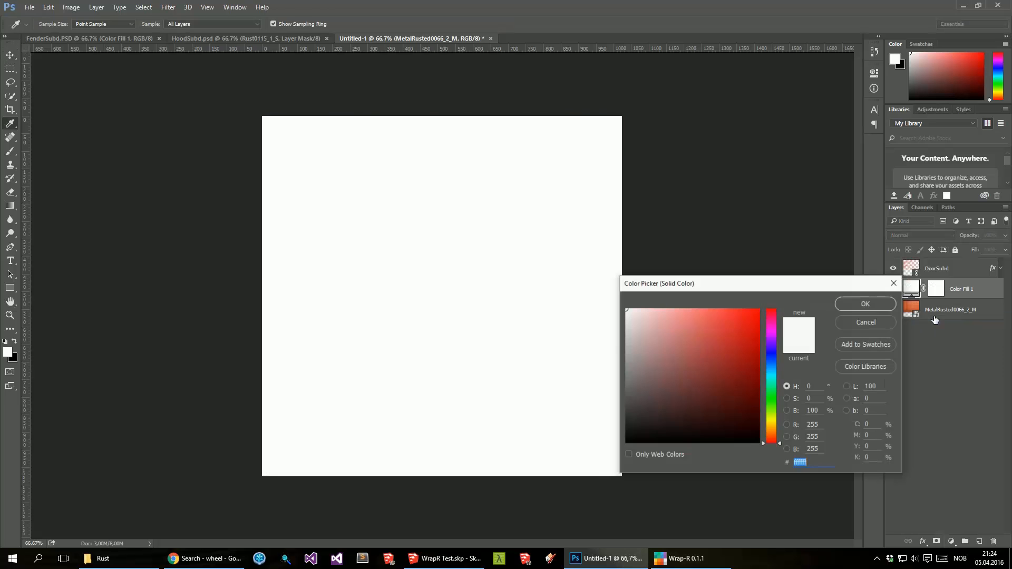
left_click(865, 304)
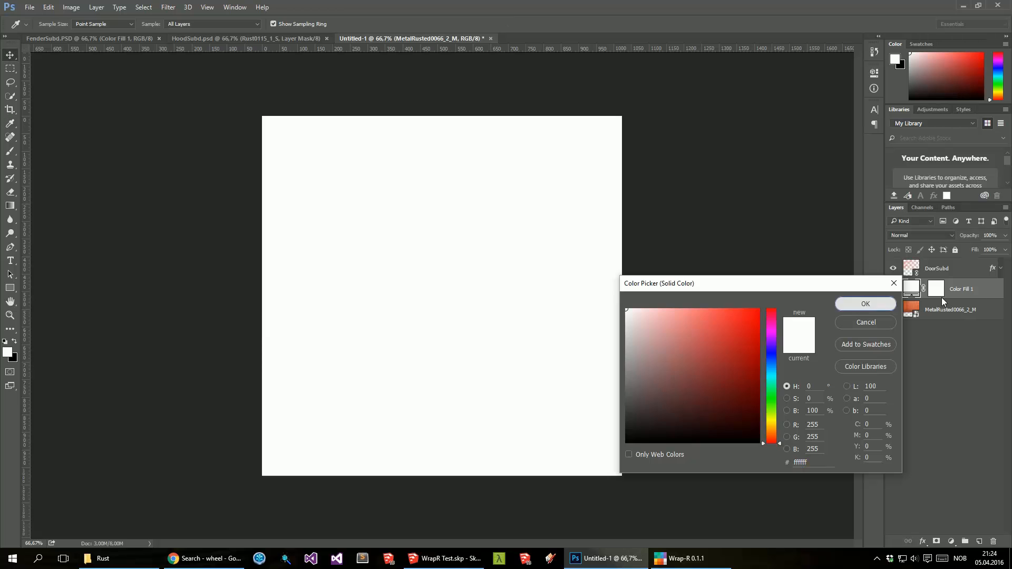
left_click_drag(942, 293, 971, 325)
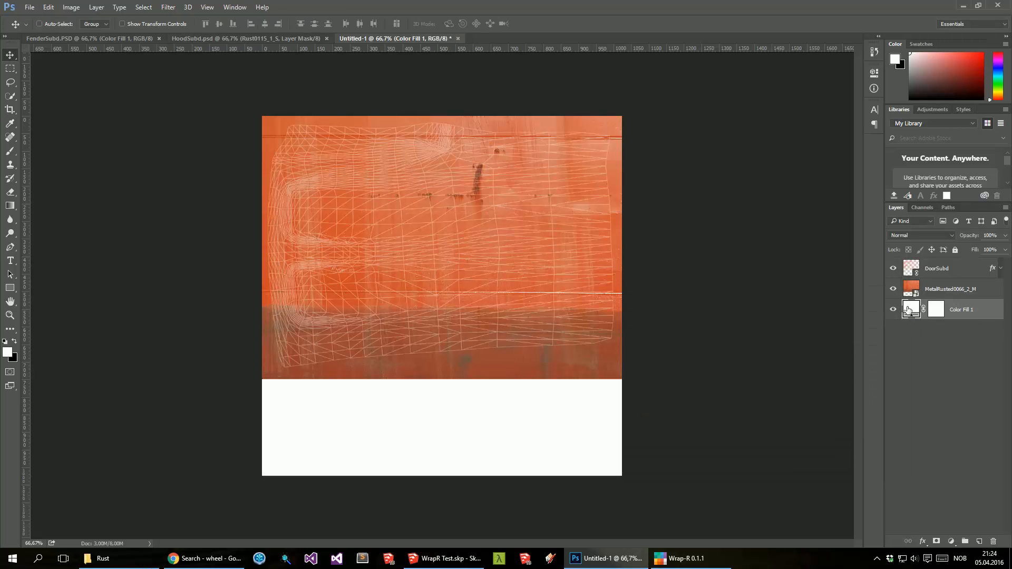
double_click(907, 310)
left_click(518, 378)
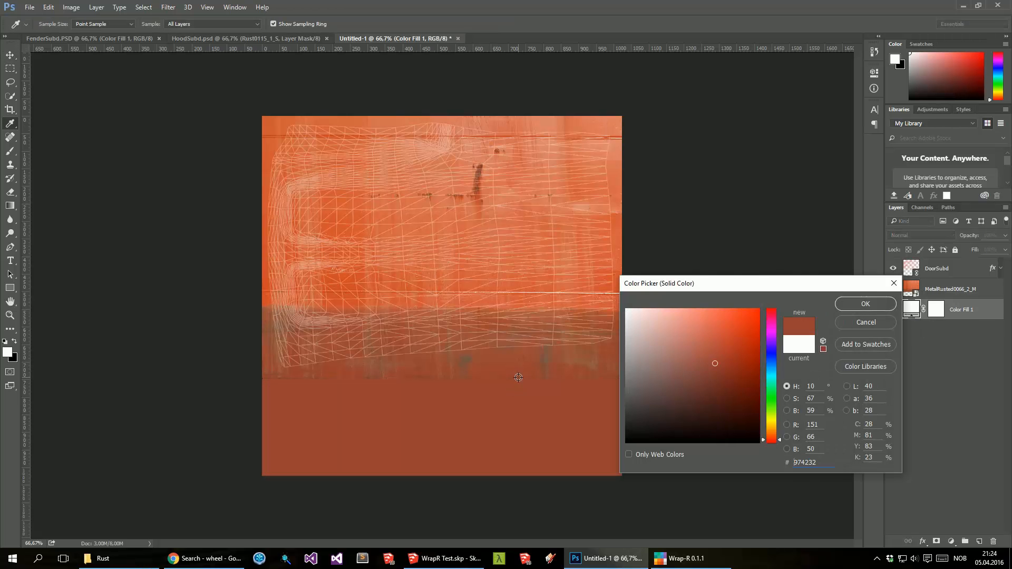
left_click(868, 306)
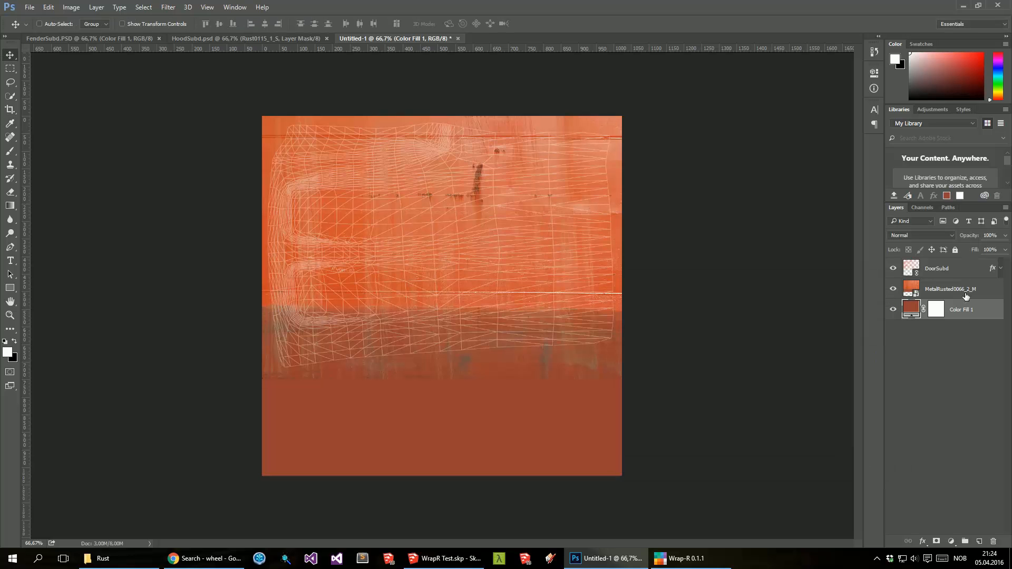
Step: Group the metal texture and the color fill layer, name the group Paint, and expand it
left_click(958, 291, "ctrl")
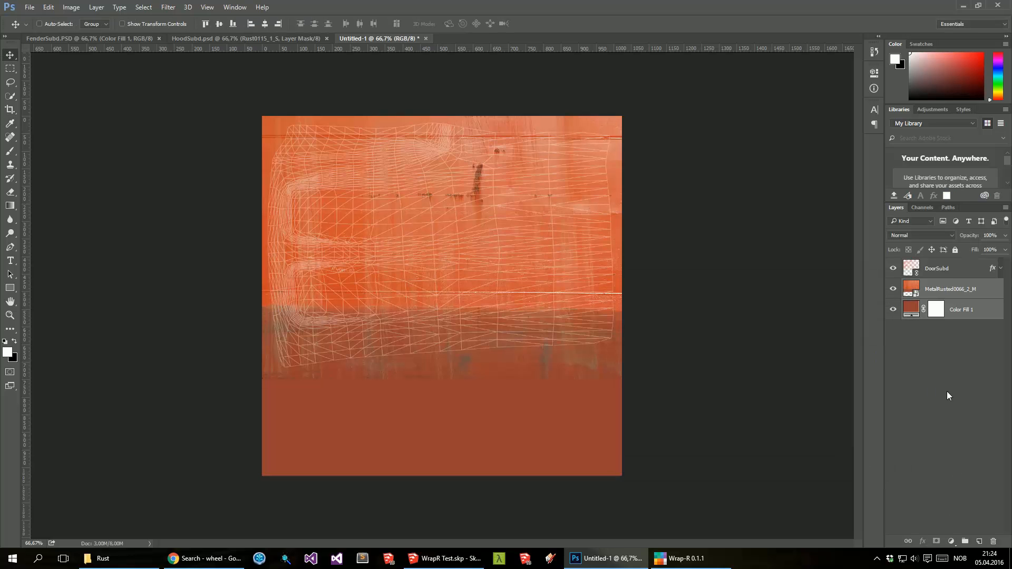
left_click(964, 542)
double_click(933, 285)
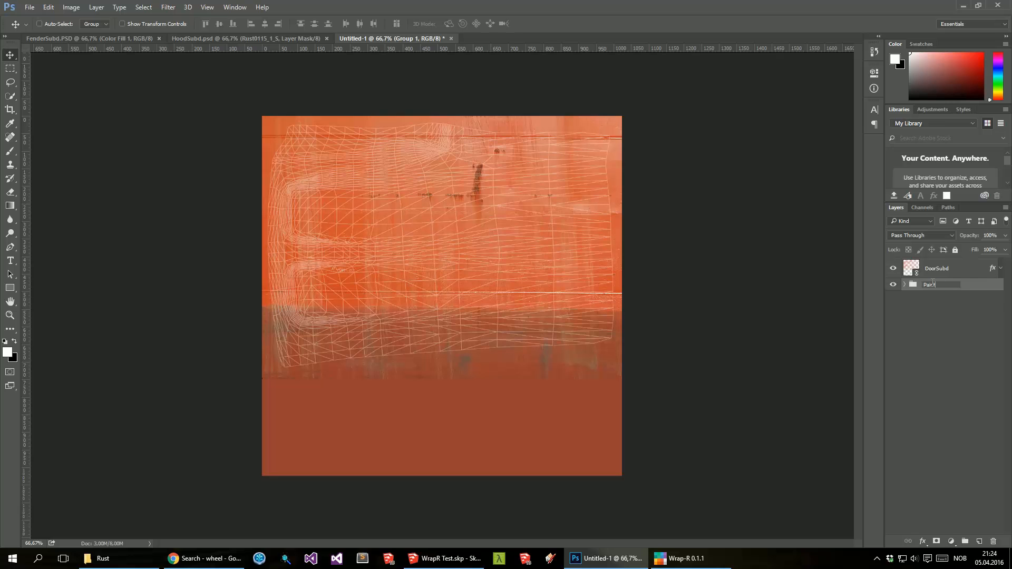
key("Return")
left_click(904, 285)
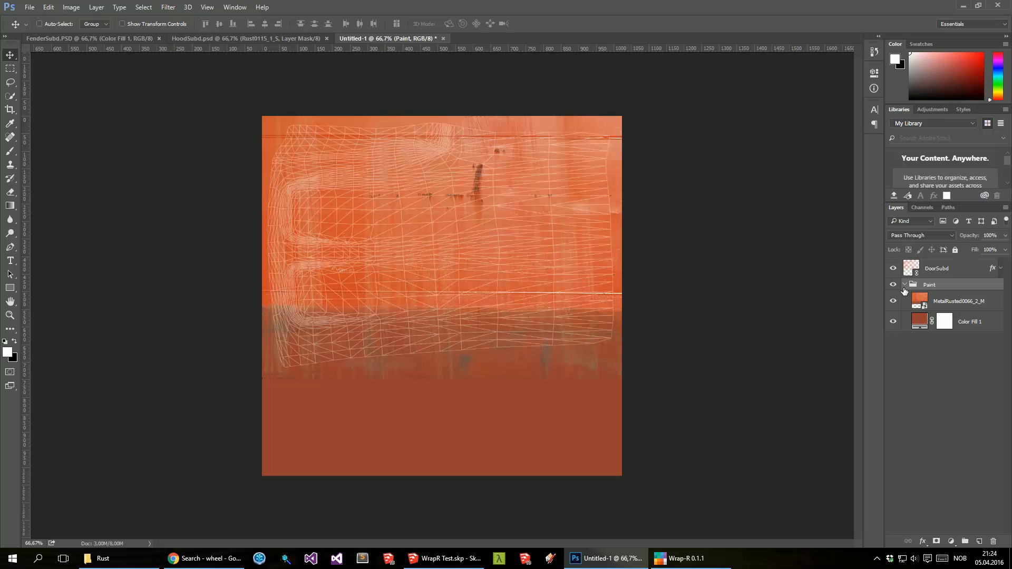
Step: Place the Rust0115_1_S.jpg texture above the metal texture in the Paint group and move it up to the canvas's upper edge
left_click(943, 304)
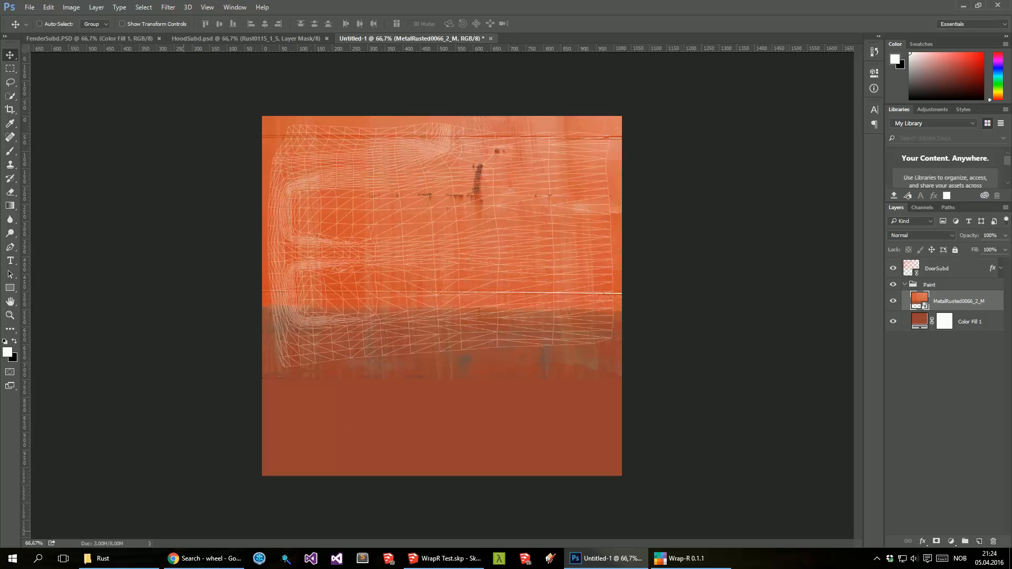
left_click(134, 566)
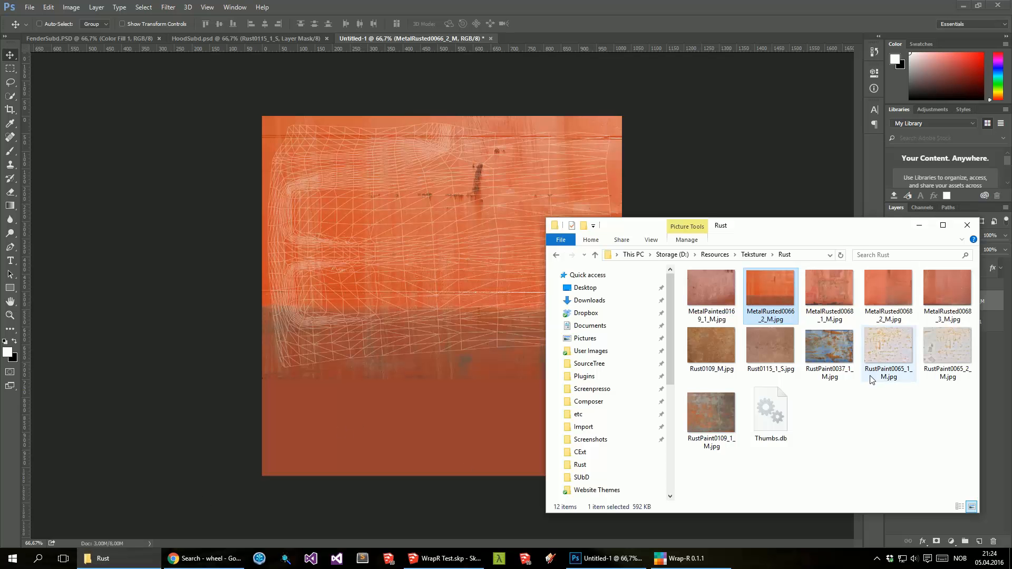
mouse_move(870, 380)
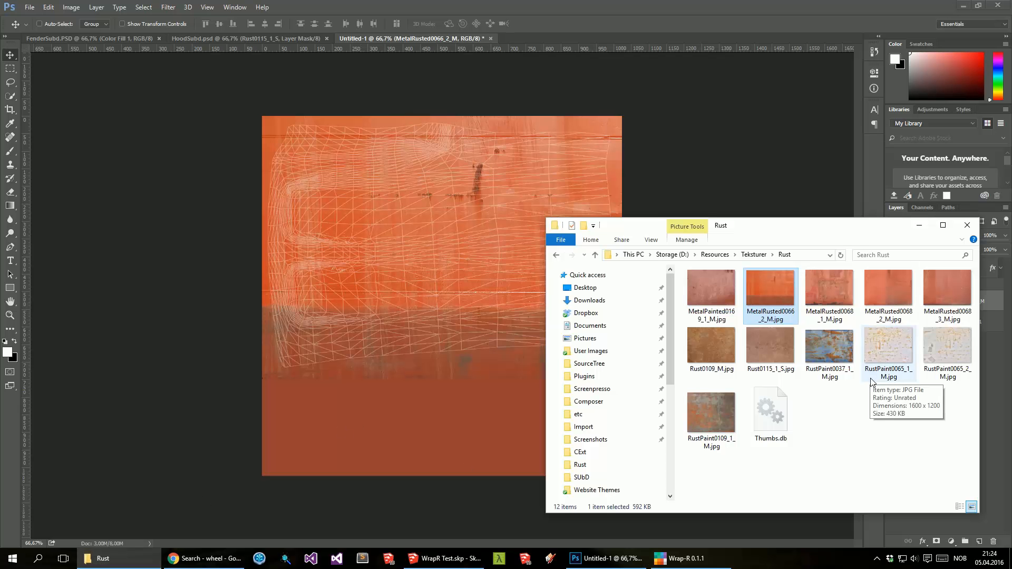
left_click(769, 343)
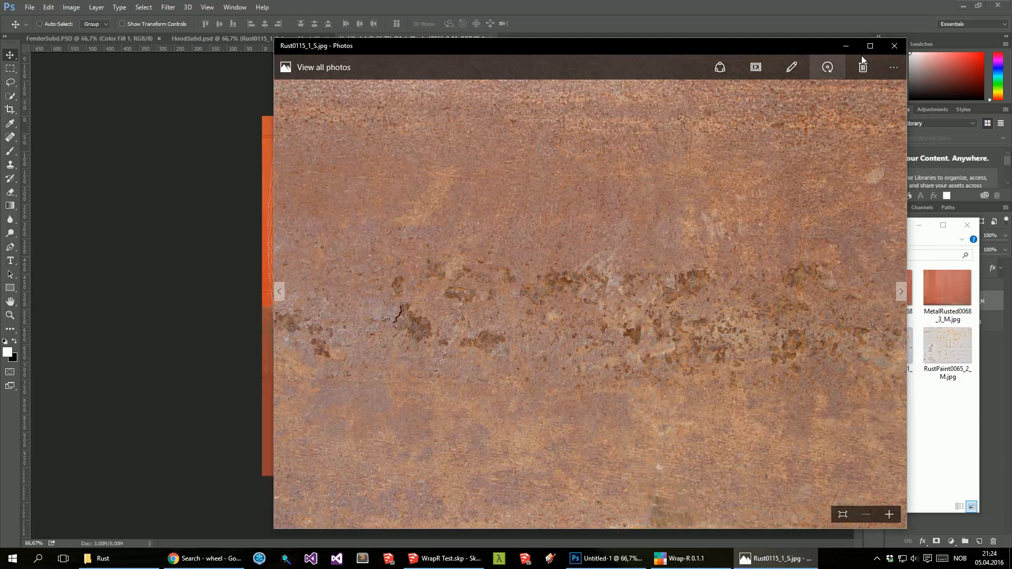
left_click(894, 45)
left_click_drag(782, 353, 432, 244)
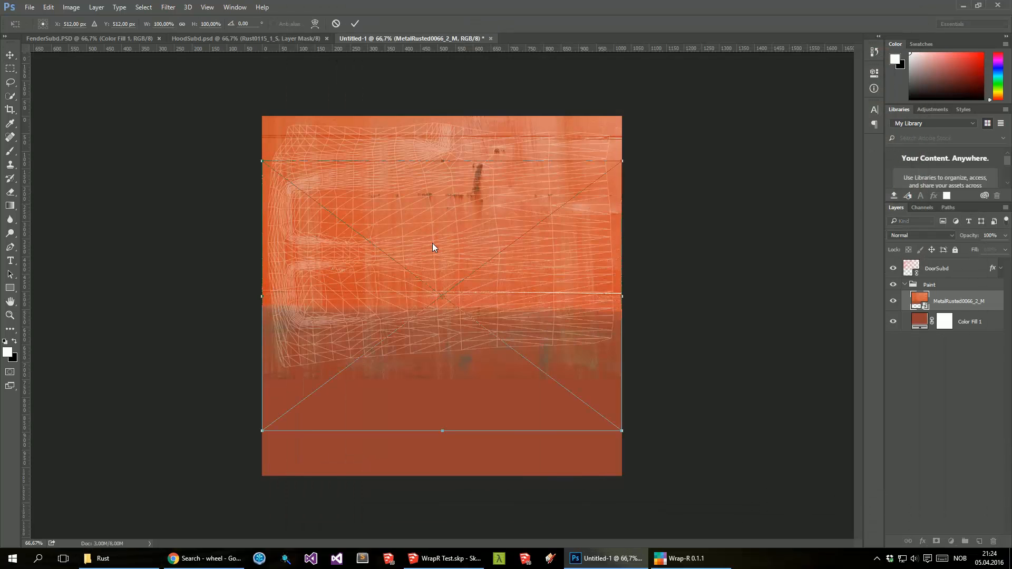
left_click_drag(471, 421, 474, 373)
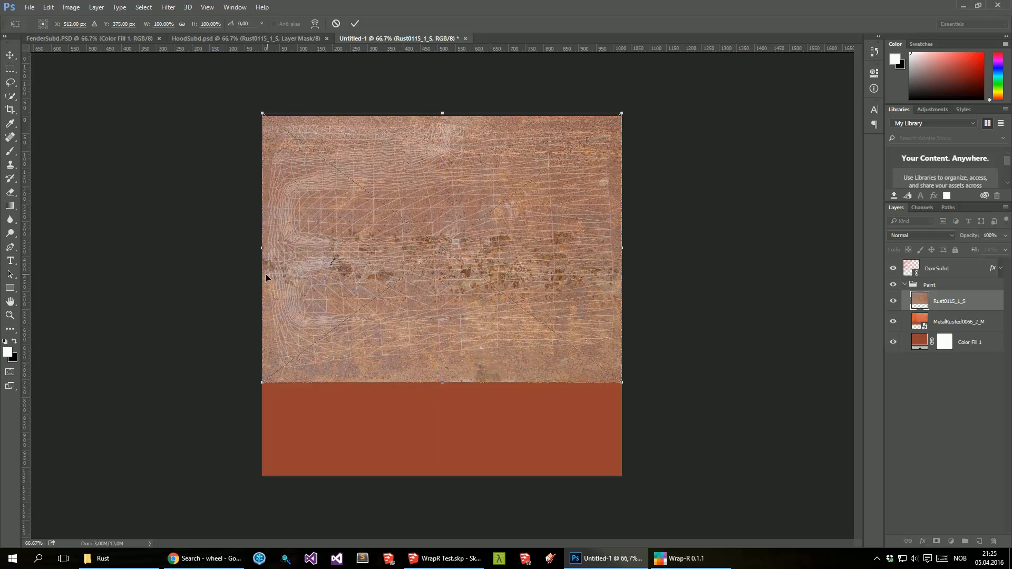
key("Return")
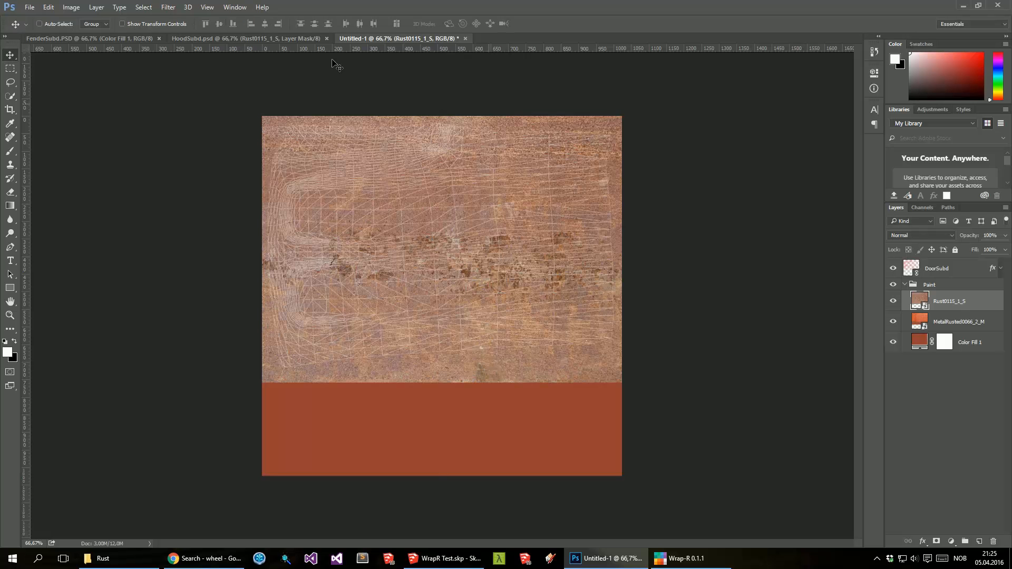
Step: Add a Hide All layer mask to the Rust0115_1_S layer
left_click(94, 7)
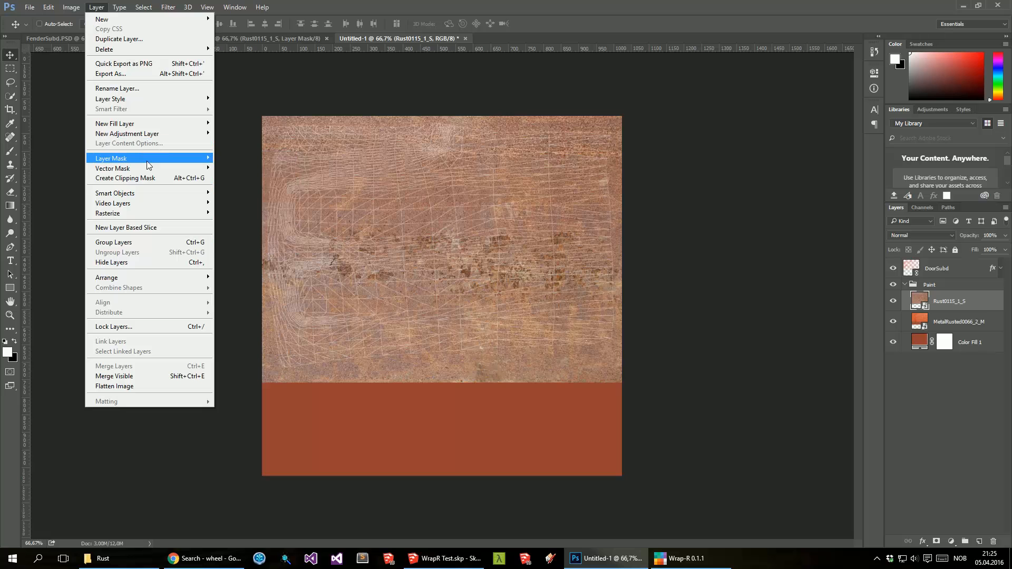
mouse_move(148, 163)
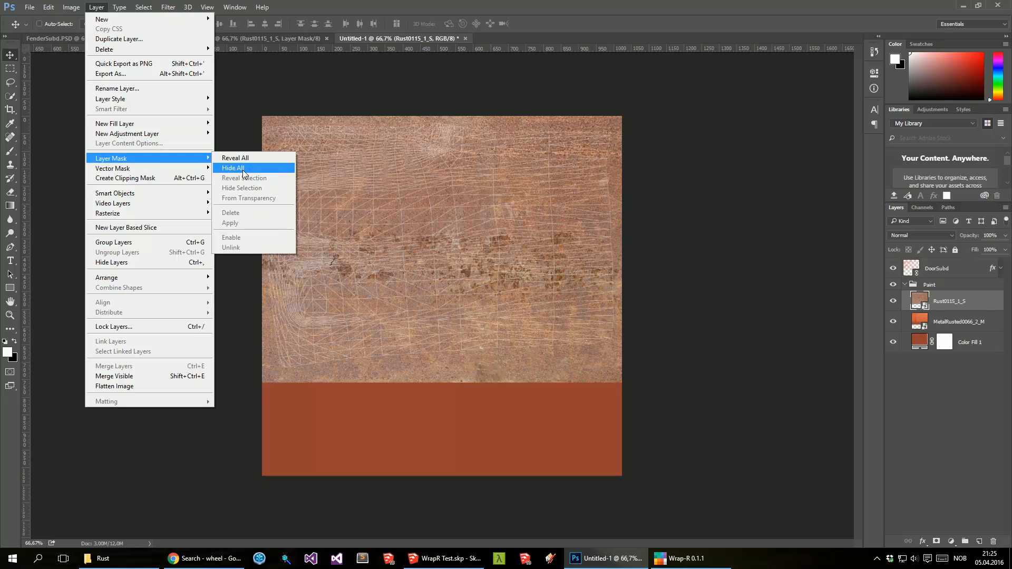
left_click(243, 169)
key("ctrl+plus")
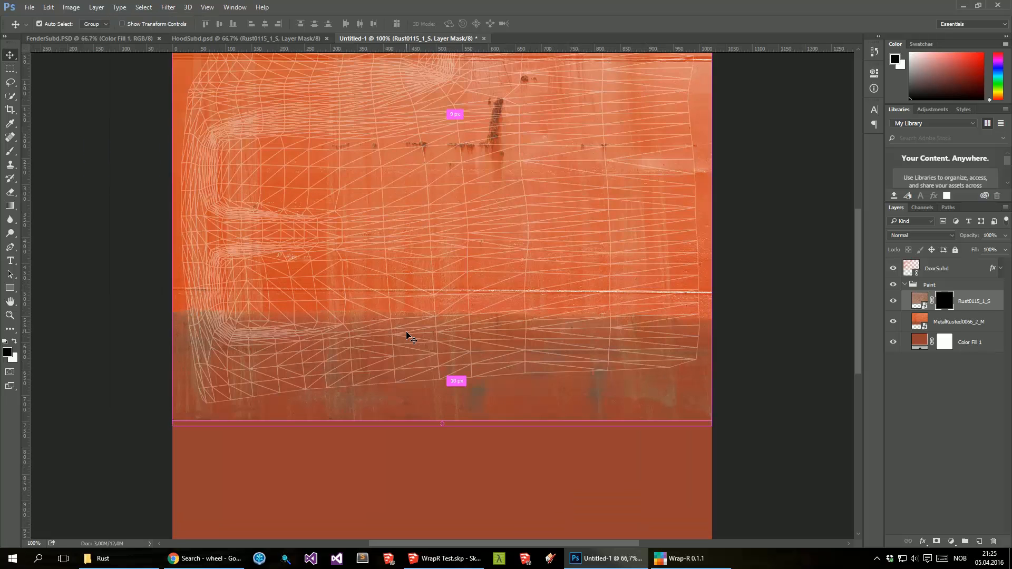
key("ctrl+plus")
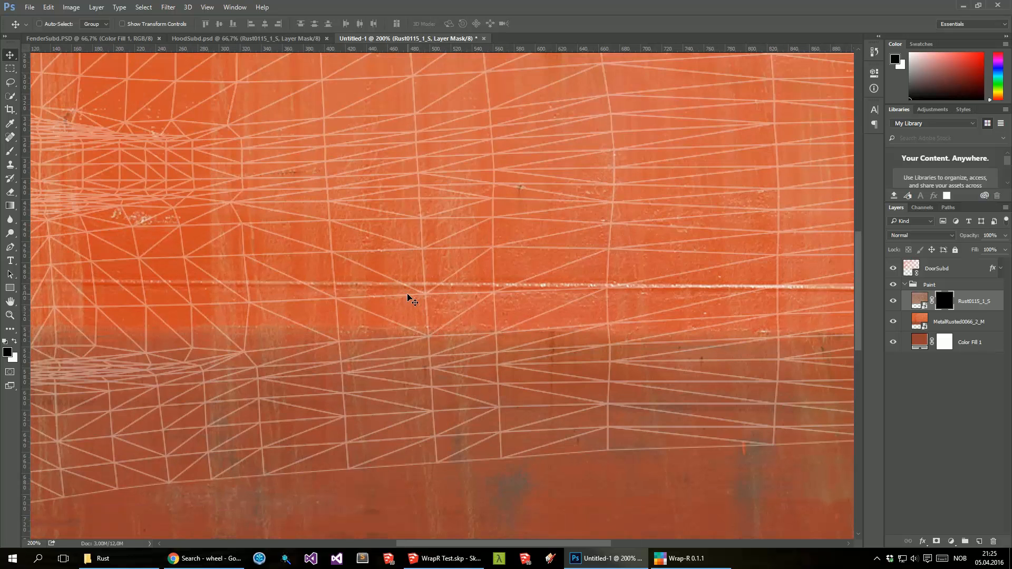
key("h")
left_click_drag(318, 242, 557, 365)
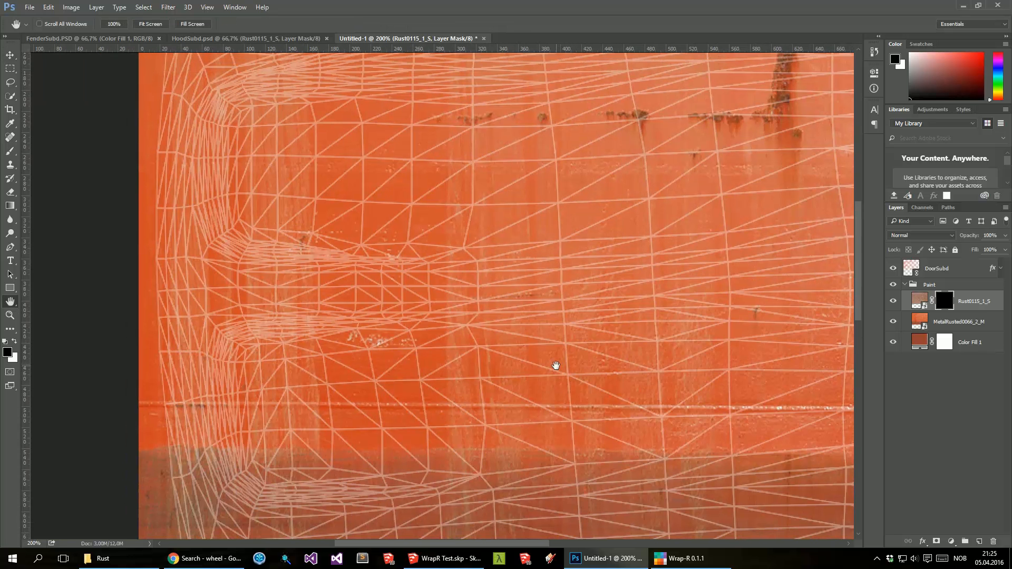
Step: Paint white with a soft 37 px brush on the Rust0115_1_S mask to reveal rust along the door's two C-shaped dense mesh areas
key("ctrl+minus")
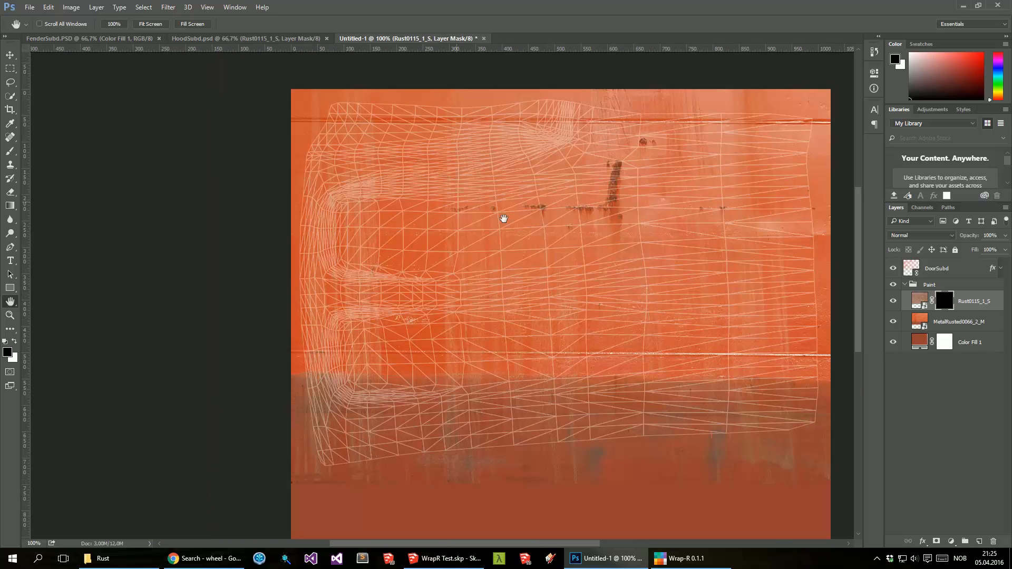
key("b")
key("x")
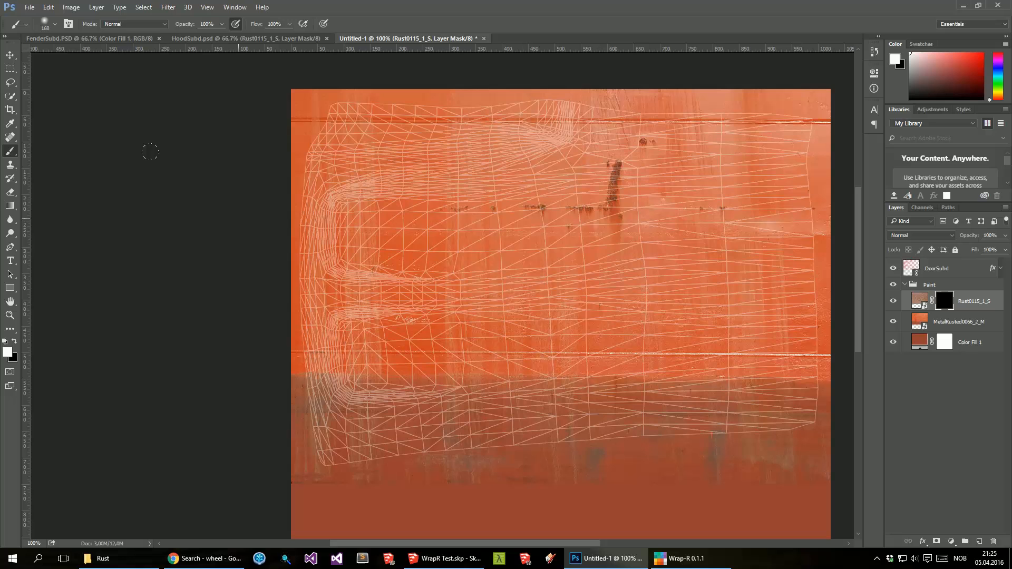
left_click(55, 25)
left_click_drag(104, 60, 73, 59)
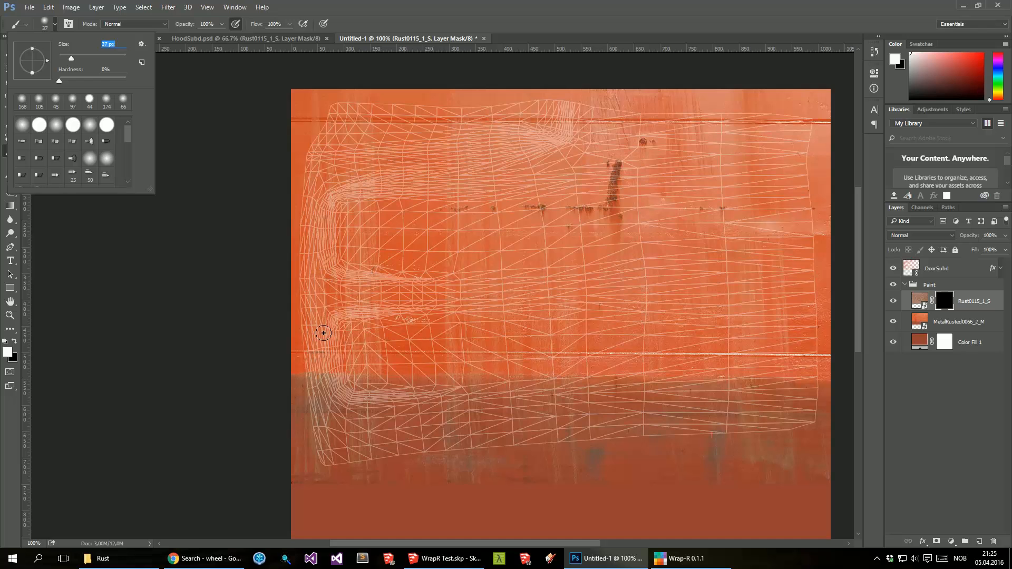
key("Return")
mouse_move(339, 316)
left_mouse_down()
mouse_move(327, 358)
mouse_move(334, 317)
mouse_move(424, 304)
mouse_move(338, 320)
mouse_move(396, 307)
mouse_move(363, 309)
mouse_move(334, 364)
mouse_move(345, 396)
mouse_move(448, 393)
mouse_move(372, 403)
mouse_move(324, 394)
mouse_move(320, 352)
mouse_move(340, 319)
left_mouse_up()
mouse_move(403, 283)
left_mouse_down()
mouse_move(416, 279)
mouse_move(335, 279)
mouse_move(321, 259)
mouse_move(331, 261)
mouse_move(326, 212)
mouse_move(314, 228)
mouse_move(340, 188)
mouse_move(403, 184)
mouse_move(325, 209)
left_mouse_up()
mouse_move(426, 191)
left_mouse_down()
mouse_move(339, 198)
mouse_move(333, 251)
mouse_move(352, 274)
mouse_move(400, 280)
left_mouse_up()
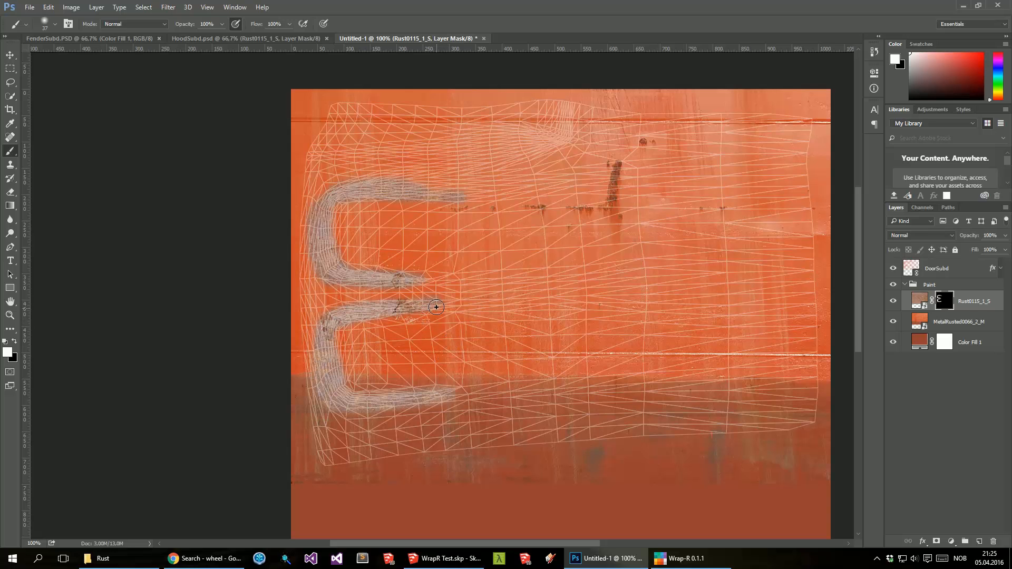
Step: Reveal a rust streak along the door's upper crease and join the inner tips of the two C-shaped rust bands
mouse_move(306, 156)
left_mouse_down()
mouse_move(356, 153)
mouse_move(340, 158)
left_mouse_up()
mouse_move(412, 151)
left_mouse_down()
mouse_move(510, 143)
mouse_move(399, 154)
left_mouse_up()
left_click_drag(545, 139, 574, 140)
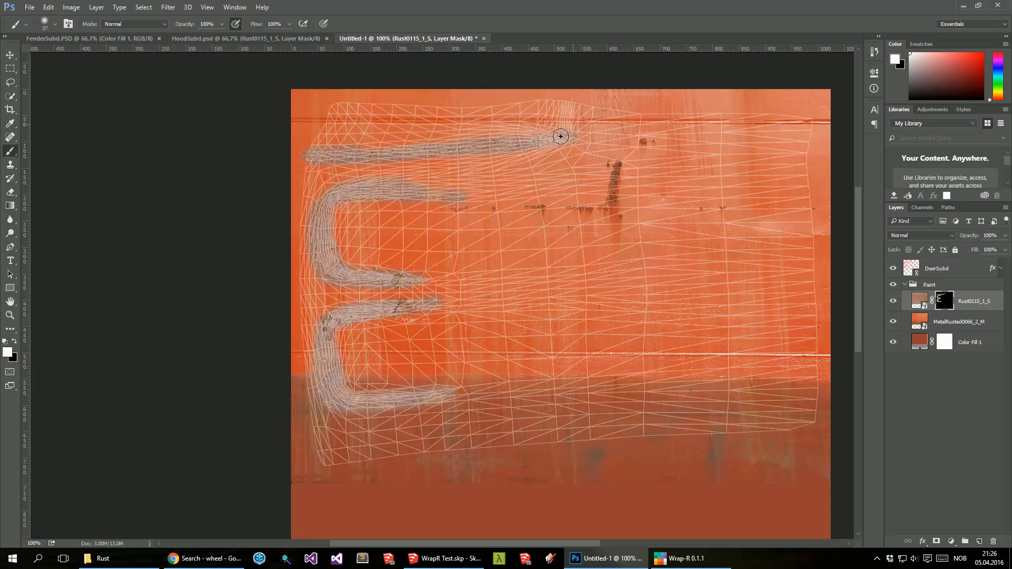
mouse_move(417, 280)
left_mouse_down()
mouse_move(459, 304)
mouse_move(410, 291)
mouse_move(330, 306)
left_mouse_up()
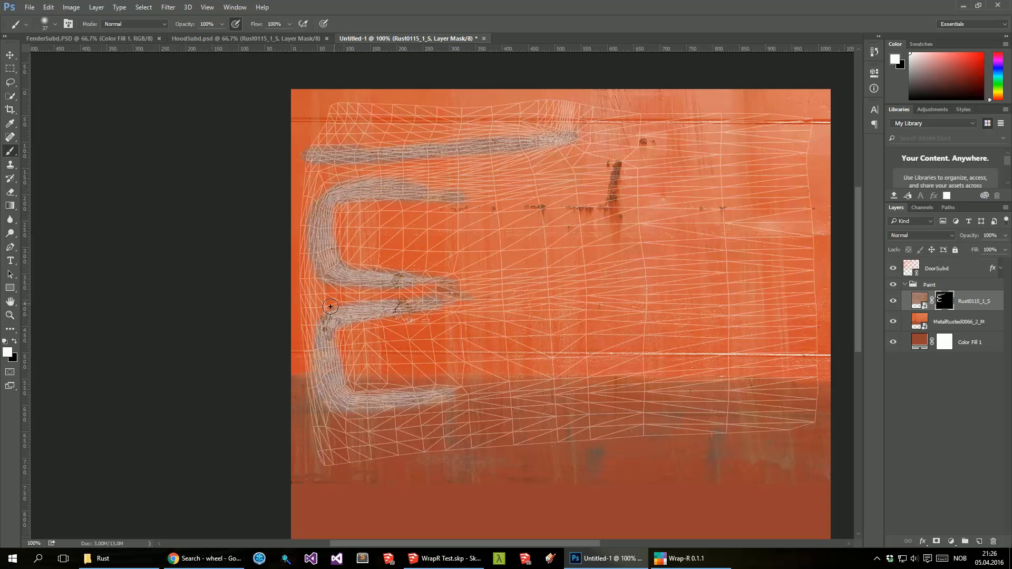
Step: Reveal rust along the door's lower edge, widening it into a patch at the lower-right corner of the mesh
mouse_move(356, 468)
left_mouse_down()
mouse_move(317, 457)
mouse_move(475, 443)
mouse_move(344, 467)
mouse_move(558, 435)
mouse_move(776, 426)
mouse_move(815, 420)
mouse_move(805, 420)
mouse_move(826, 405)
mouse_move(364, 457)
mouse_move(306, 430)
mouse_move(319, 452)
mouse_move(396, 472)
left_mouse_up()
mouse_move(821, 404)
left_mouse_down()
mouse_move(791, 396)
mouse_move(822, 385)
mouse_move(796, 404)
mouse_move(814, 420)
left_mouse_up()
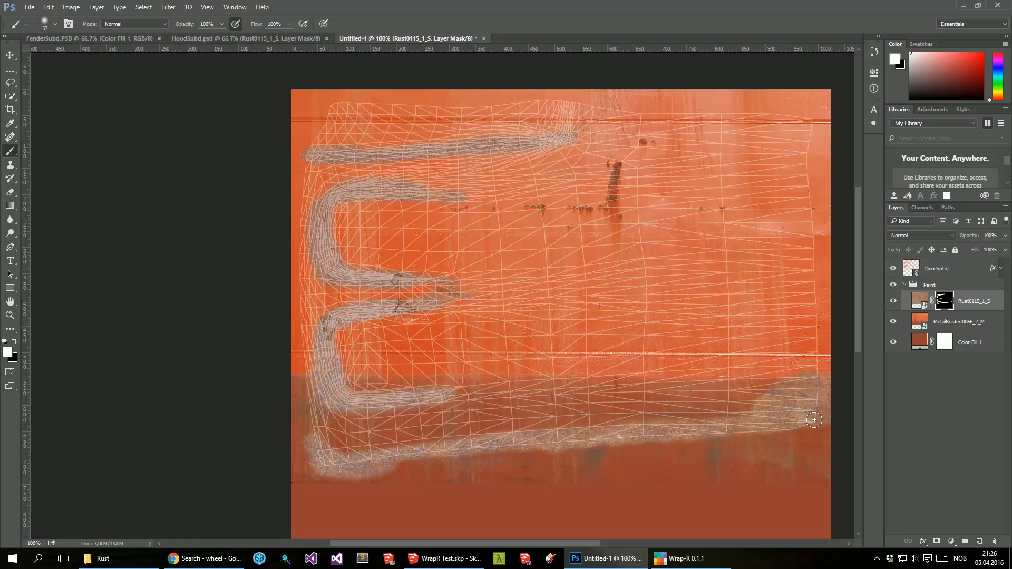
mouse_move(798, 384)
left_mouse_down()
mouse_move(735, 407)
mouse_move(750, 410)
left_mouse_up()
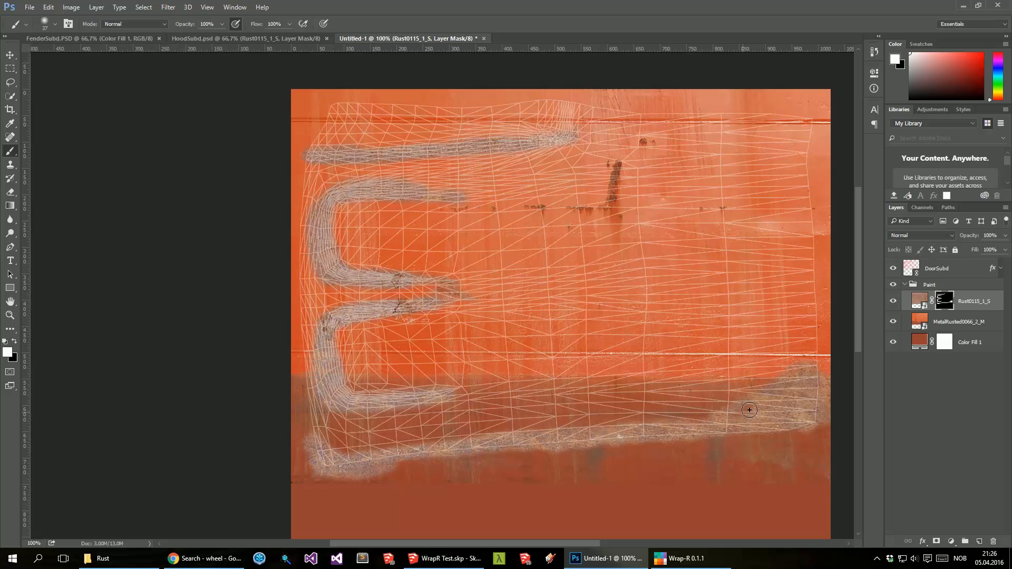
Step: Trim the rust along the door's lower edge by painting black on the mask with a 70 px brush
left_click(55, 24)
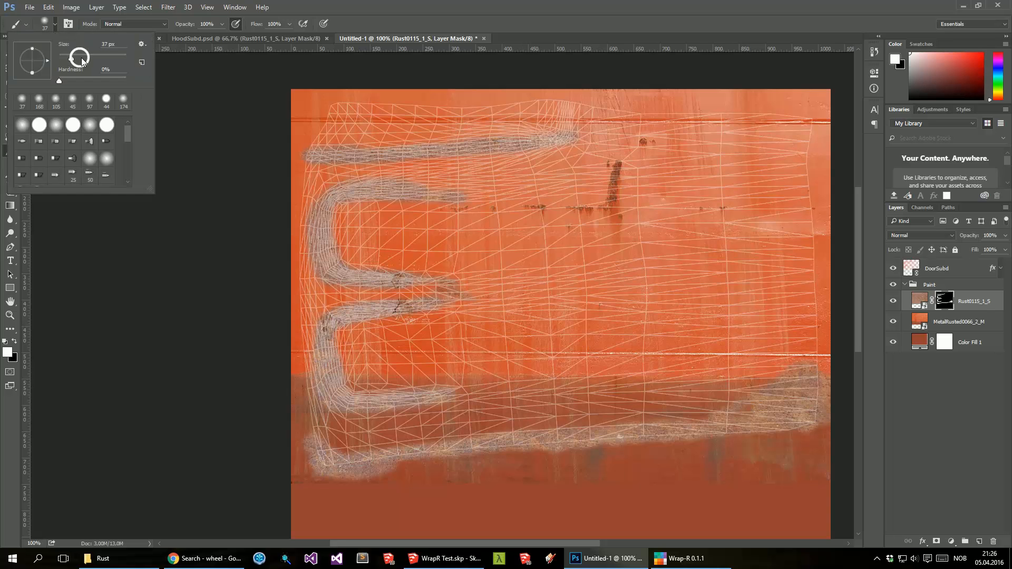
left_click_drag(71, 59, 82, 58)
left_click(795, 403)
key("x")
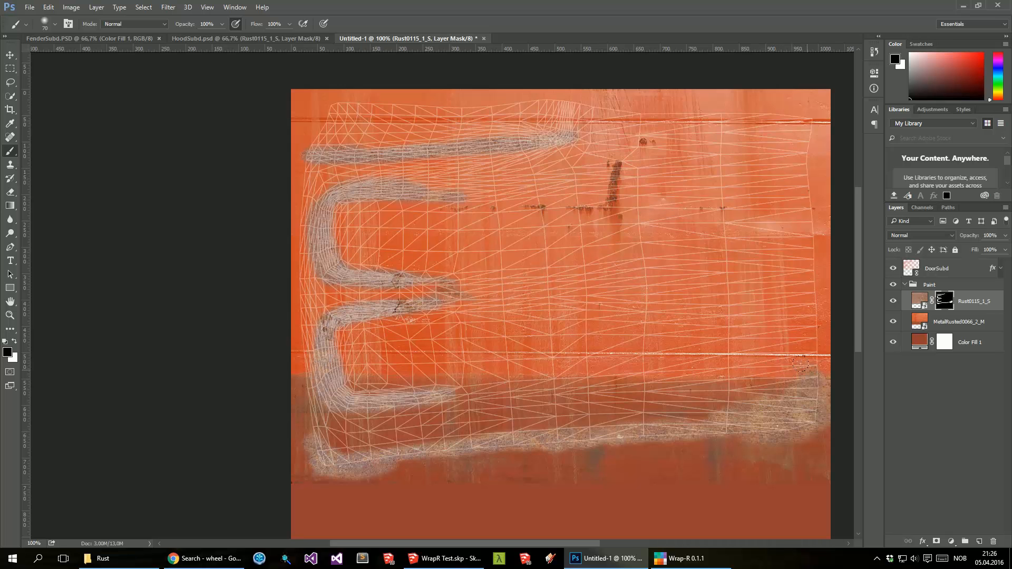
left_click_drag(661, 408, 556, 413)
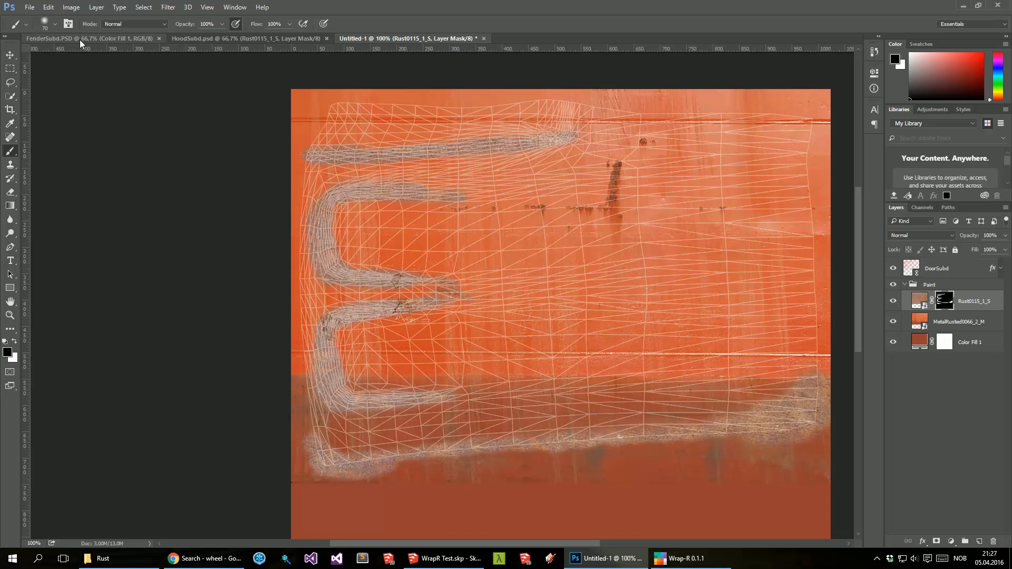
Step: Taper the right ends of the upper C-shaped rust band and the top streak on the mask with a smaller black brush
left_click(56, 26)
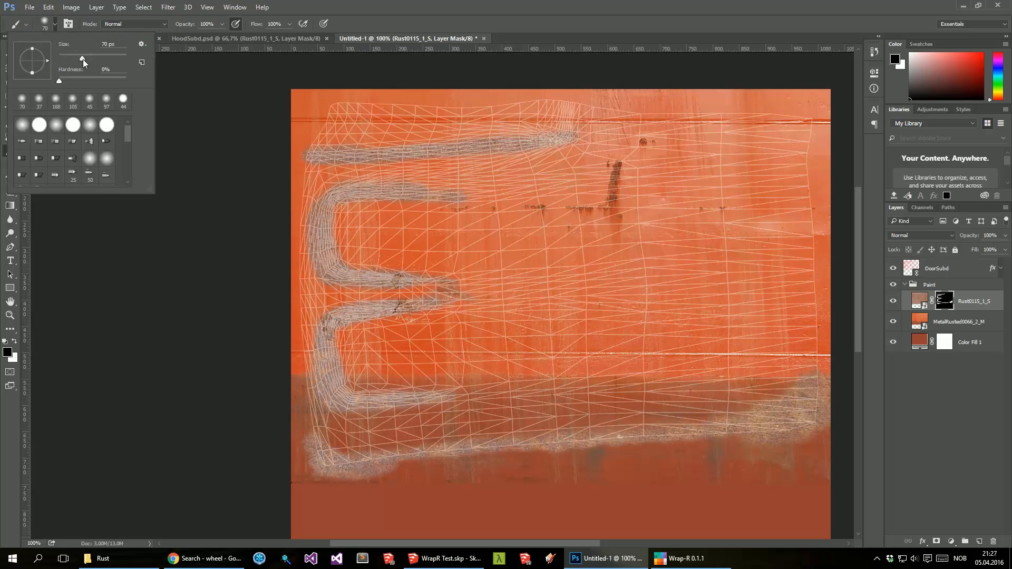
left_click(73, 56)
left_click(421, 180)
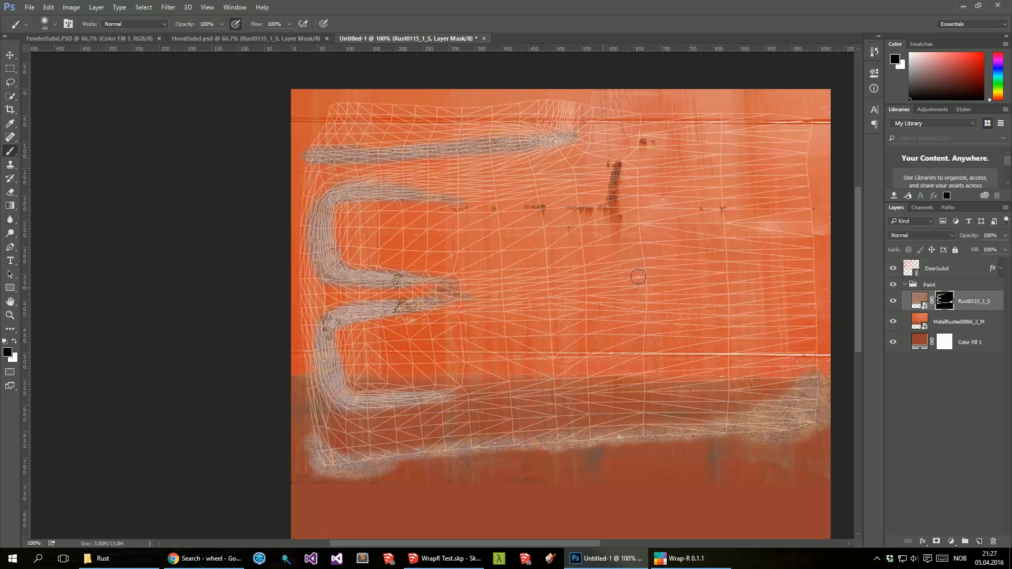
left_click(900, 269)
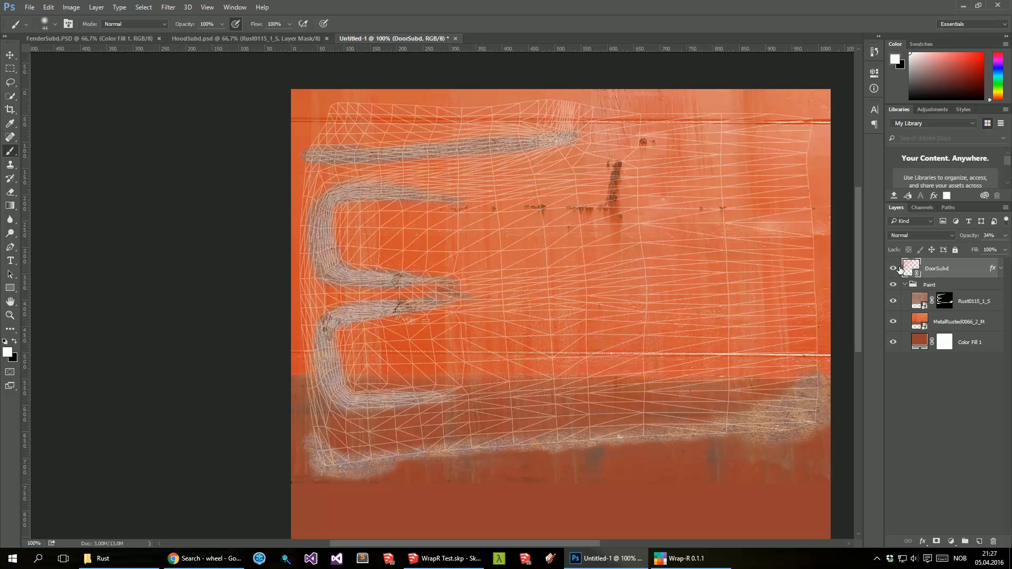
left_click(893, 269)
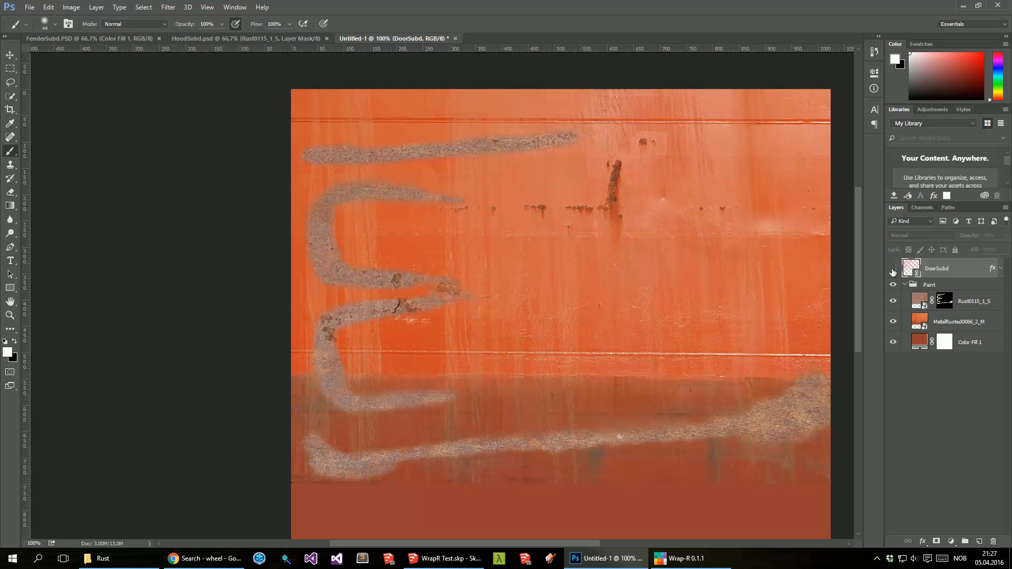
left_click(893, 269)
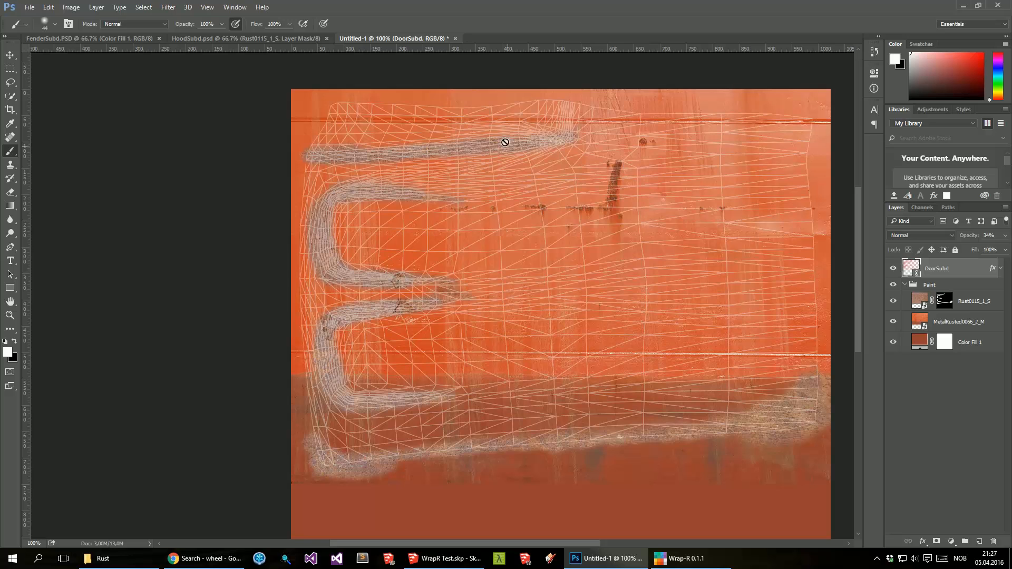
left_click(922, 303)
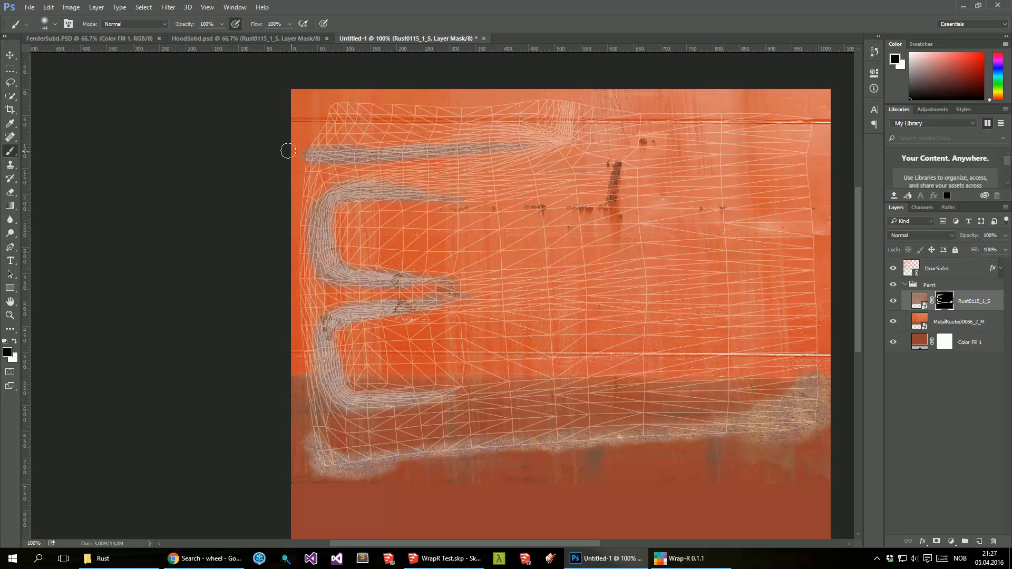
Step: Paint white on the mask to widen the top streak's left end and fill the gap between the two C-shaped rust bands
key("x")
mouse_move(310, 151)
left_mouse_down()
mouse_move(311, 139)
mouse_move(288, 163)
left_mouse_up()
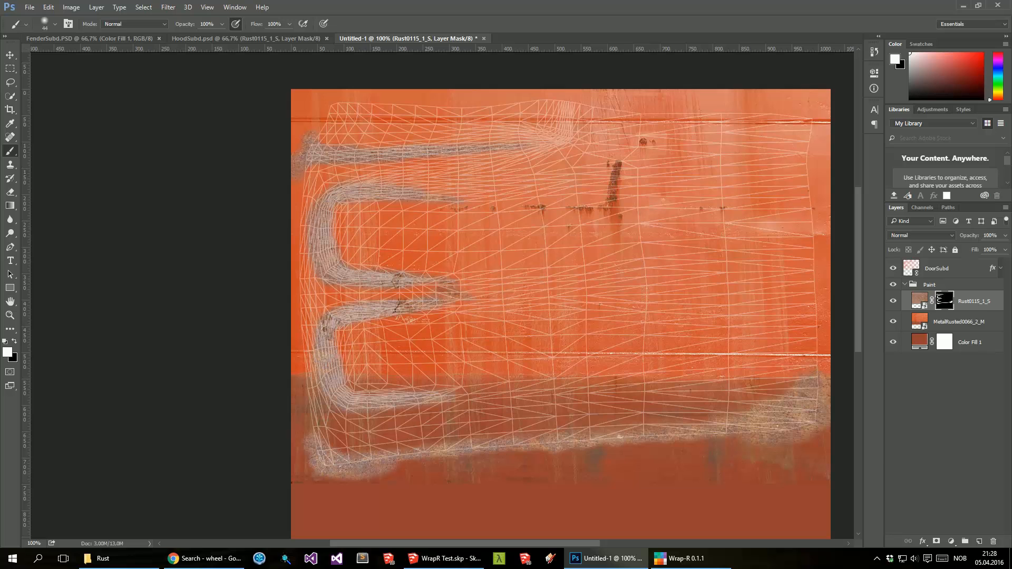
left_click(894, 269)
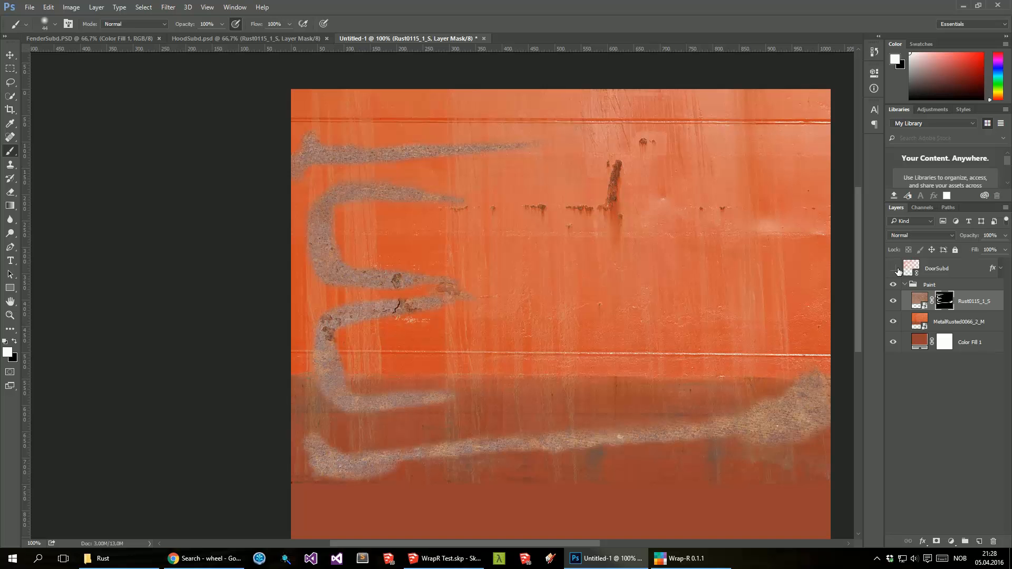
left_click(894, 269)
mouse_move(426, 305)
left_mouse_down()
mouse_move(394, 293)
mouse_move(427, 306)
left_mouse_up()
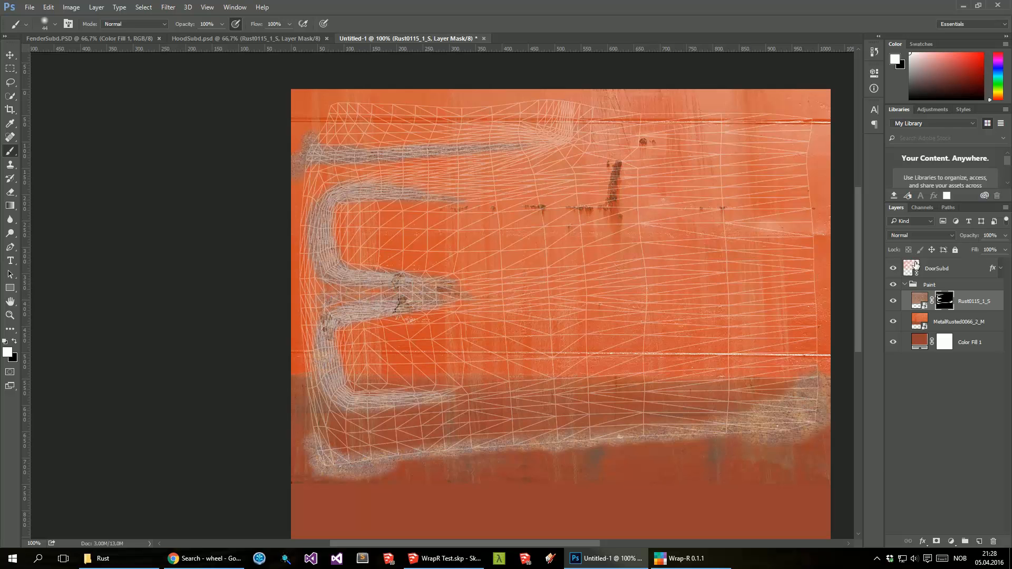
Step: Hide the DoorSubd wireframe and extend the rust toward the canvas's left edge, using a larger white brush along the border
left_click(892, 270)
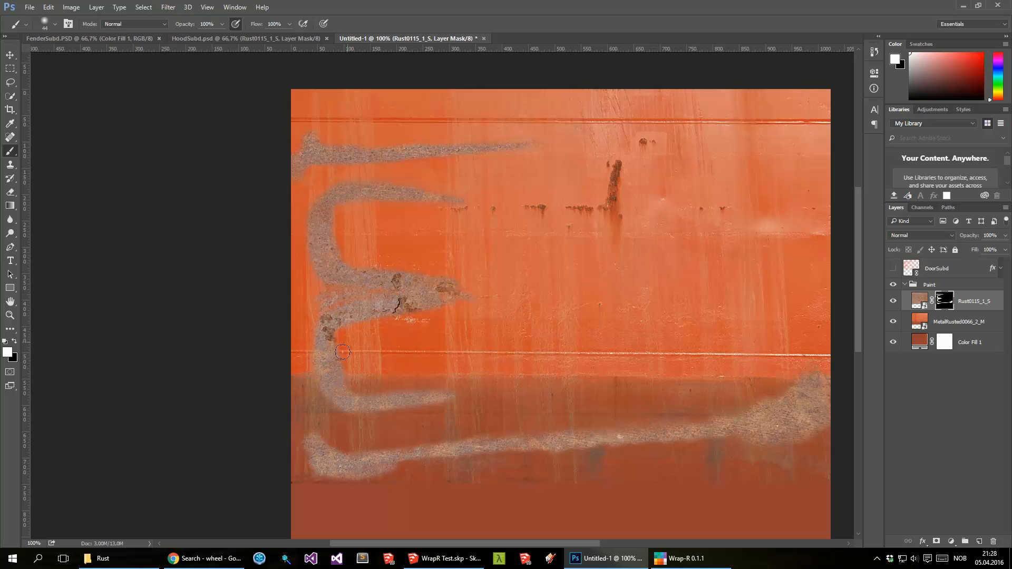
mouse_move(310, 206)
left_mouse_down()
mouse_move(300, 235)
mouse_move(302, 200)
mouse_move(317, 275)
mouse_move(304, 271)
left_mouse_up()
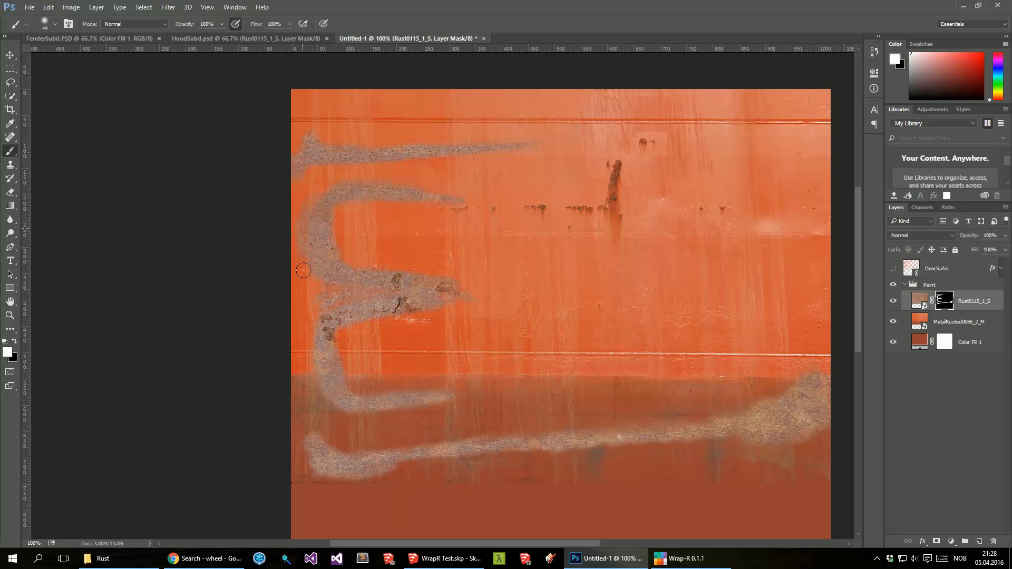
left_click(55, 24)
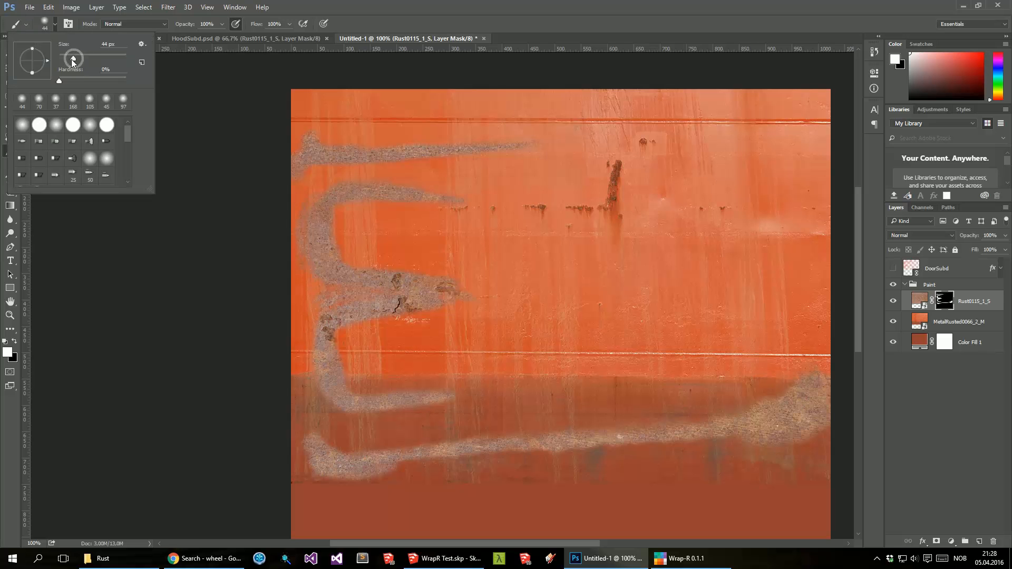
left_click_drag(73, 58, 88, 58)
key("Return")
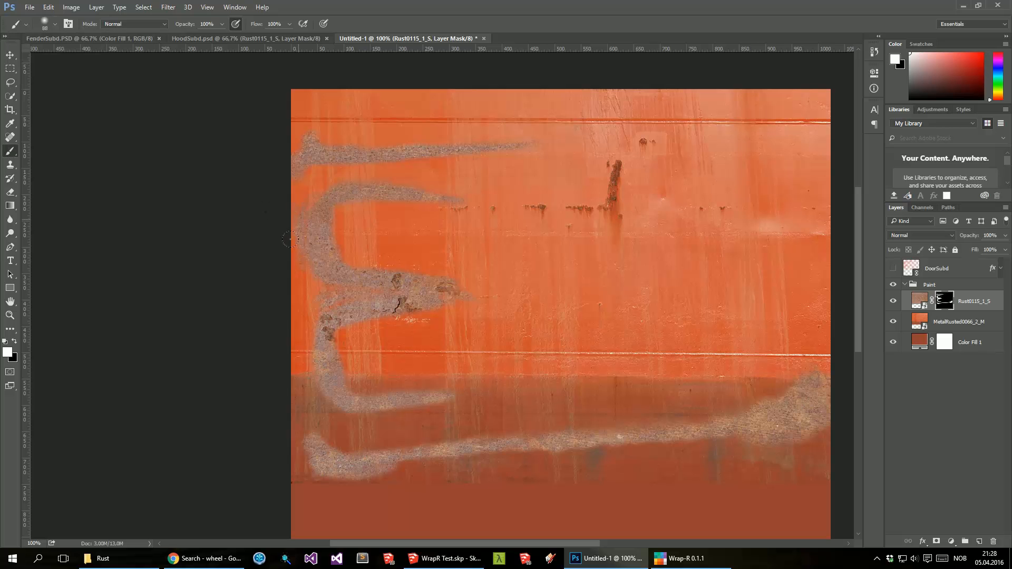
left_click_drag(292, 316, 295, 338)
left_click_drag(287, 287, 288, 334)
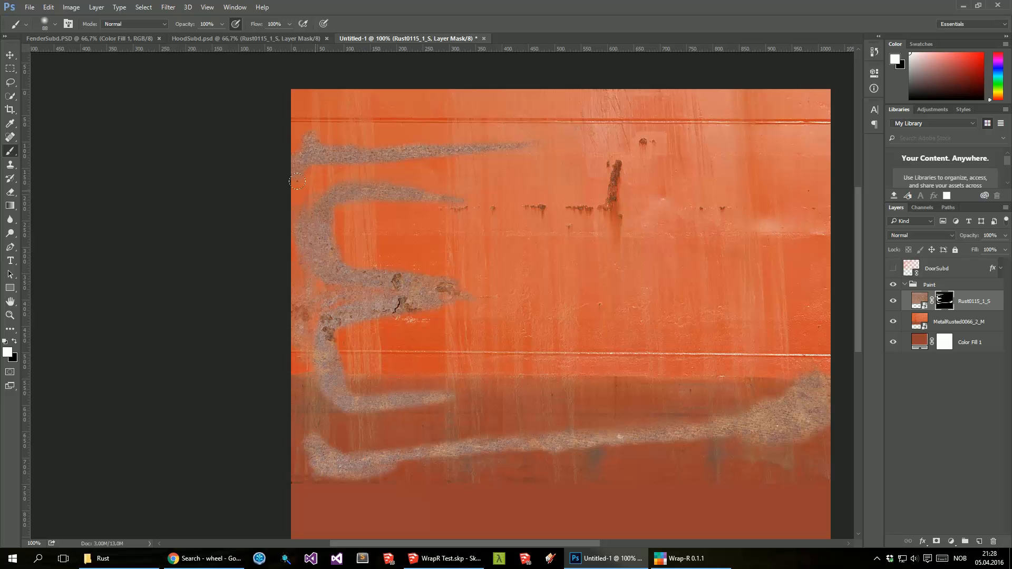
left_click_drag(278, 377, 300, 369)
key("v")
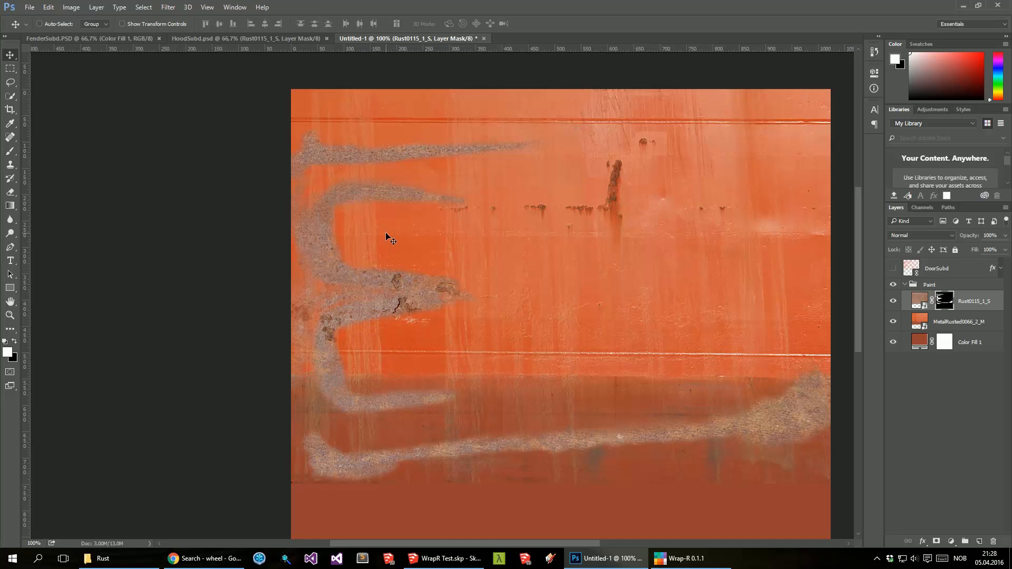
Step: Compare the rust placement with the DoorSubd wireframe shown and hidden
left_click(893, 269)
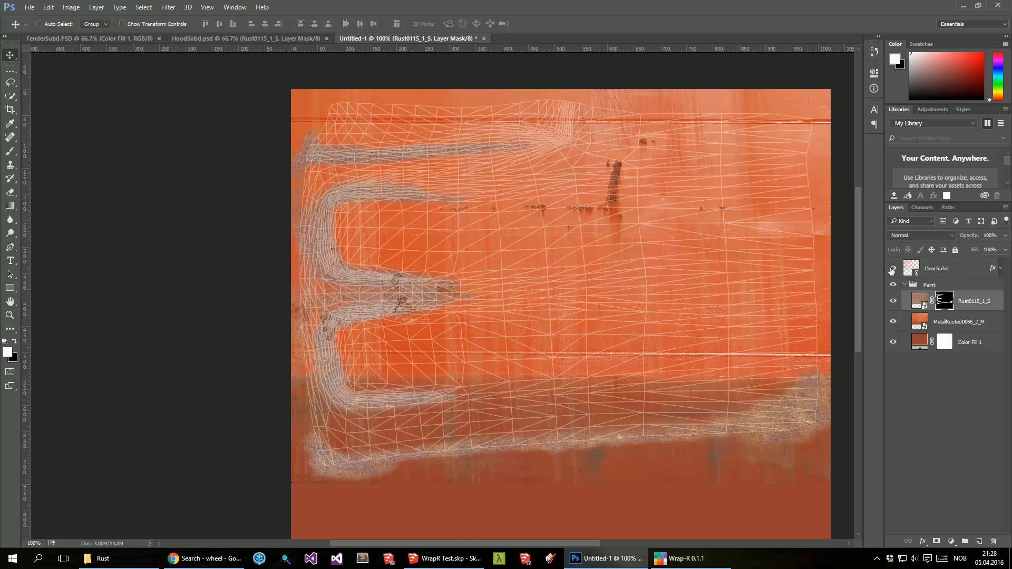
left_click(892, 270)
left_click(893, 270)
left_click(893, 269)
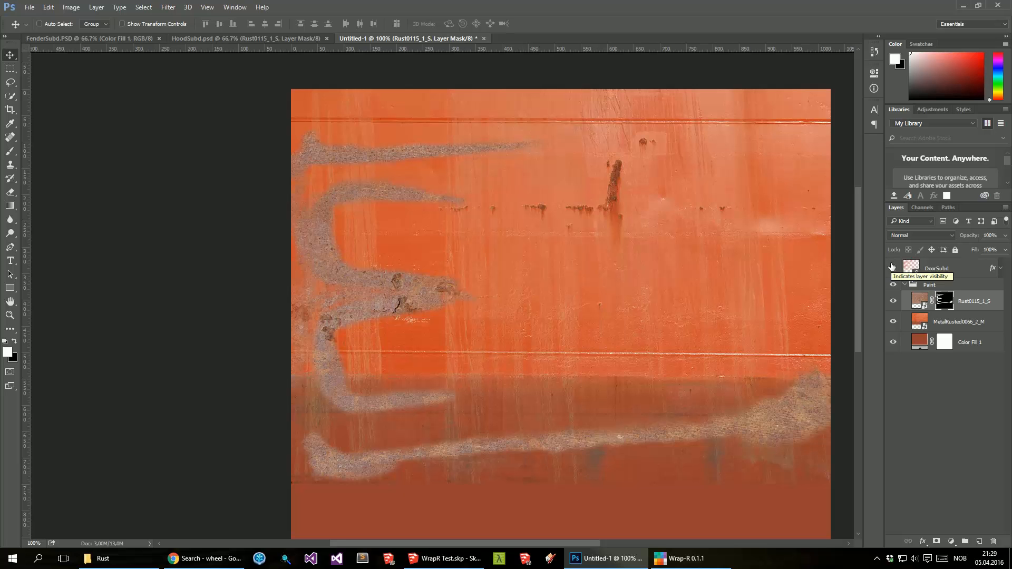
Step: Add an empty layer directly above MetalRusted0066_2_M and activate the Healing Brush tool
left_click(949, 327)
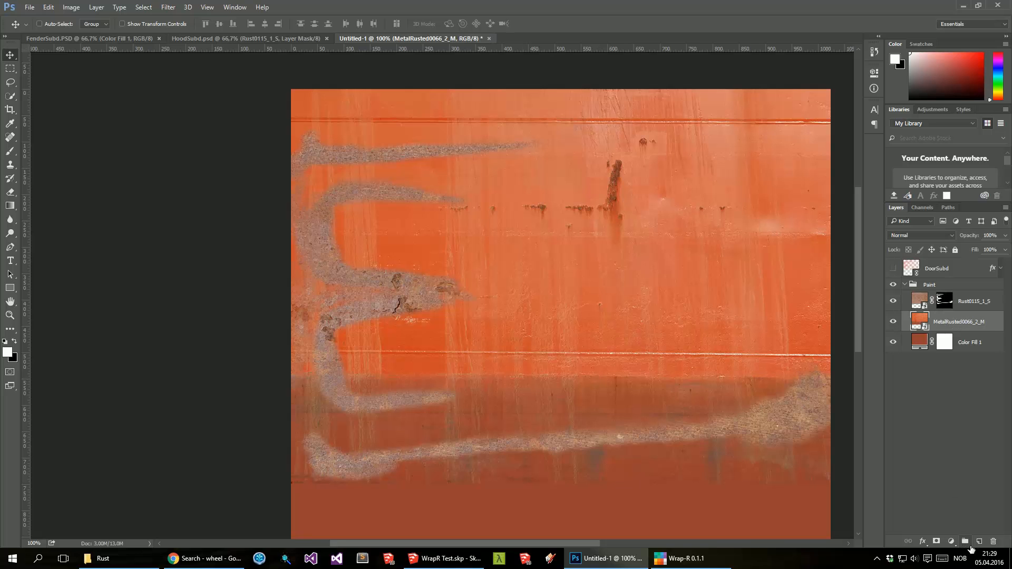
left_click(979, 542)
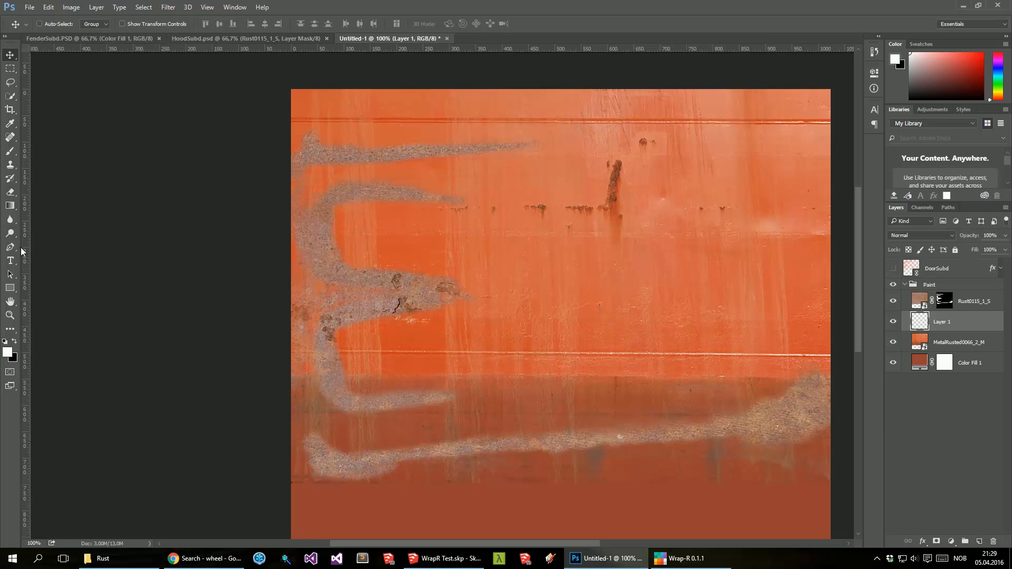
left_click(10, 165)
right_click(16, 167)
left_click(11, 152)
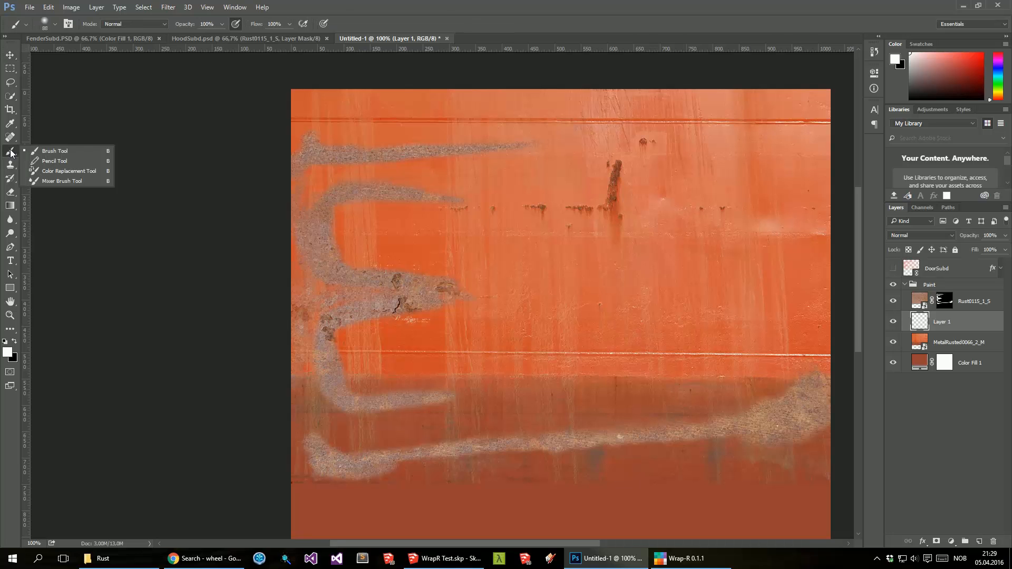
left_click(9, 139)
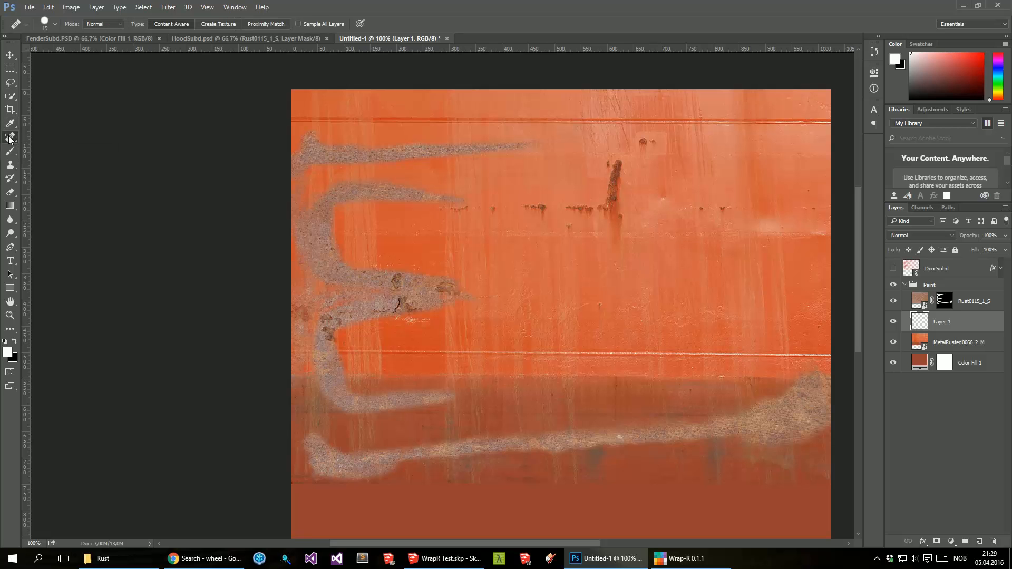
right_click(10, 139)
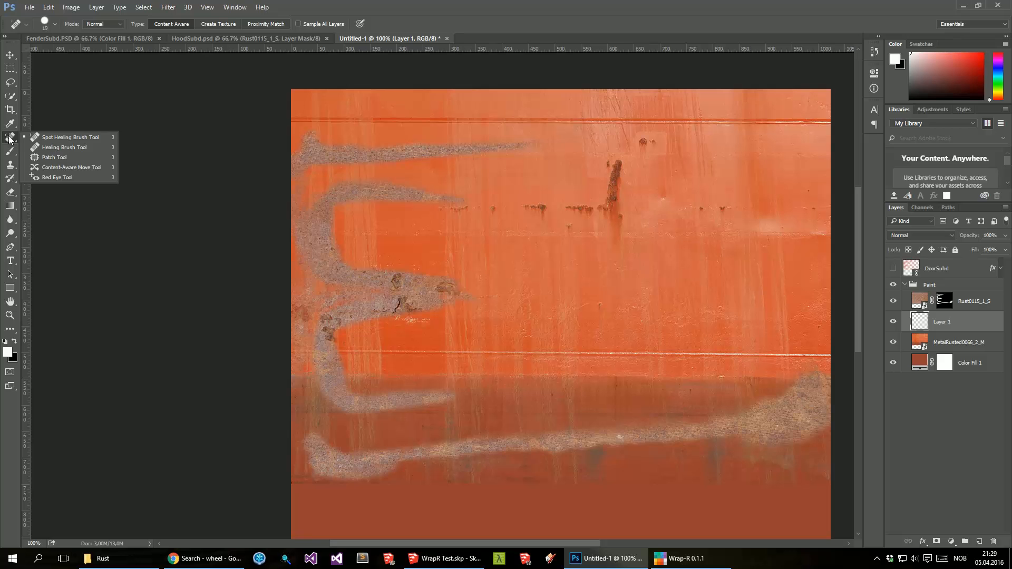
left_click(61, 147)
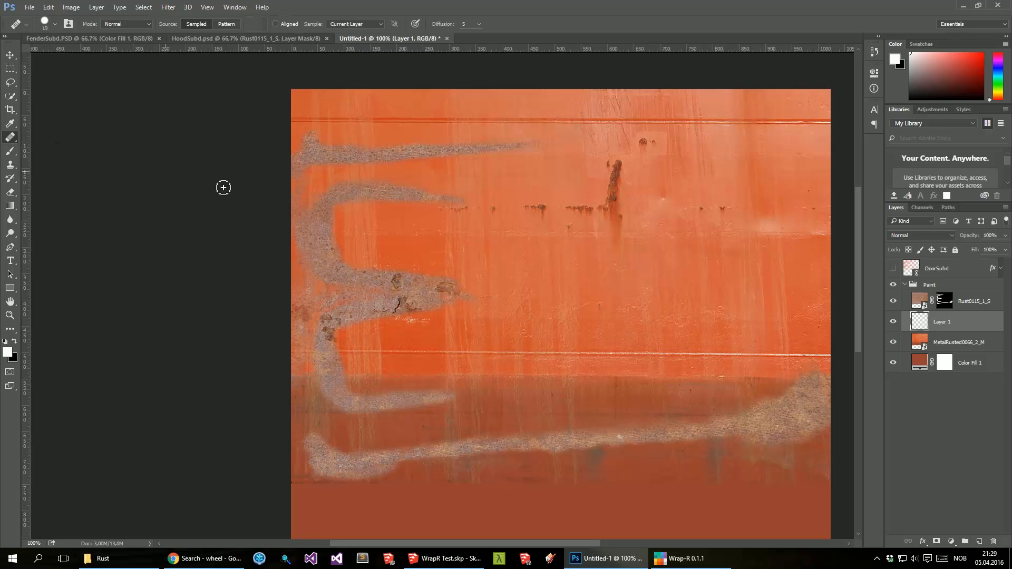
Step: Set the Healing Brush size to 37 px and its sampling to Current & Below
left_click(56, 24)
left_click_drag(26, 55, 29, 55)
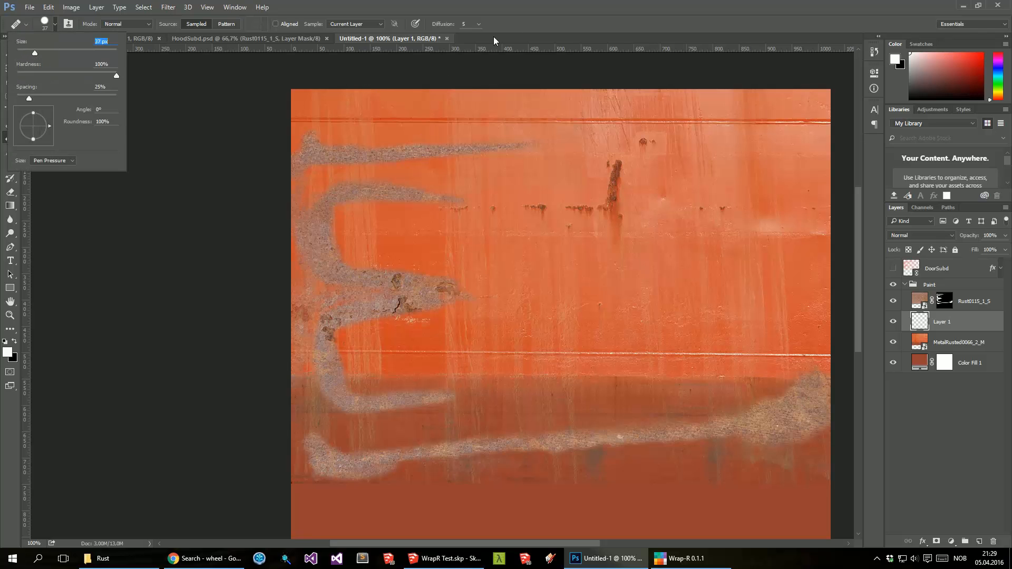
left_click(384, 23)
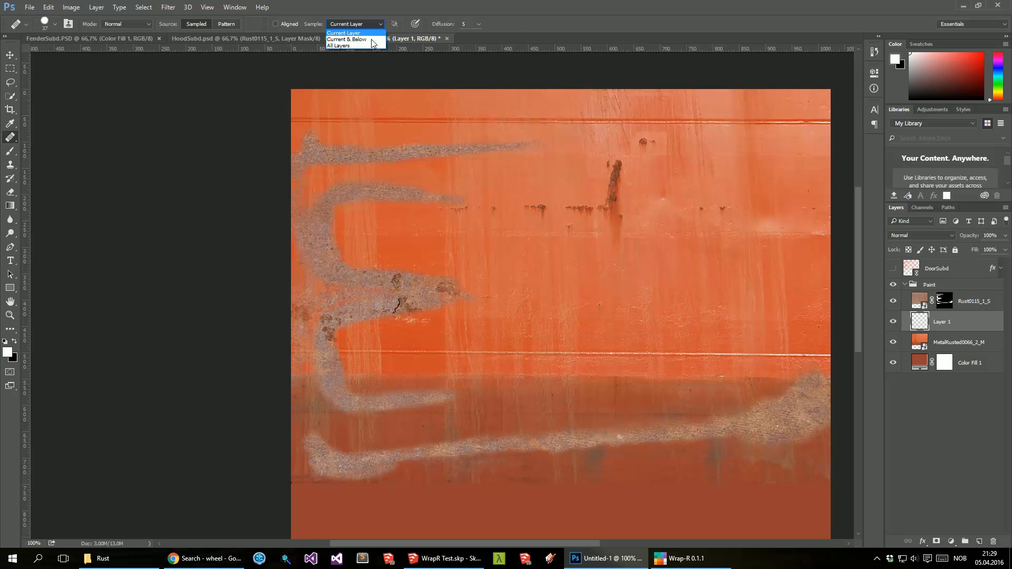
left_click(371, 40)
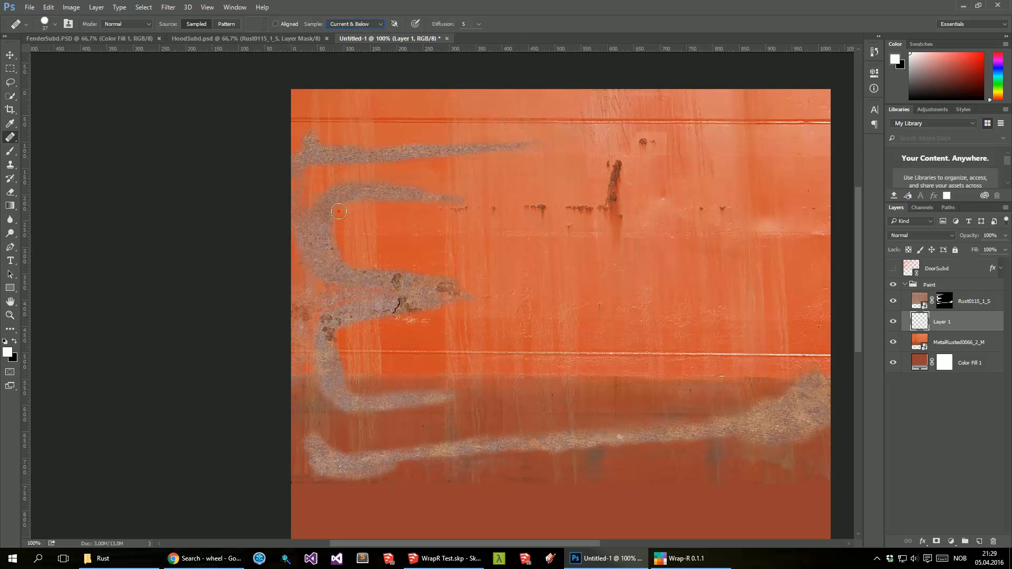
Step: Heal away the upper horizontal seam line across the full canvas width, sampling the clean orange paint just above it
key("alt")
left_click(297, 103, "alt")
left_click_drag(291, 118, 838, 121)
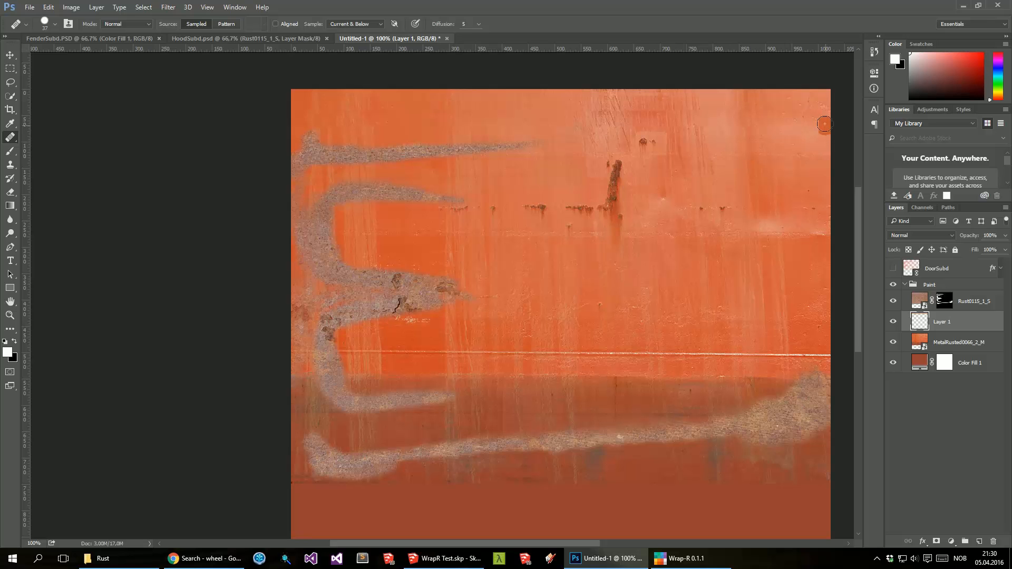
key("alt")
left_click(799, 108, "alt")
left_click_drag(819, 120, 834, 122)
left_click(815, 341, "alt")
left_click_drag(816, 350, 743, 354)
key("ctrl+z")
Step: Heal away the white horizontal line above the dark lower band, sampling the orange paint just above it
left_click(773, 336, "alt")
left_click_drag(764, 354, 832, 352)
left_click_drag(763, 353, 341, 350)
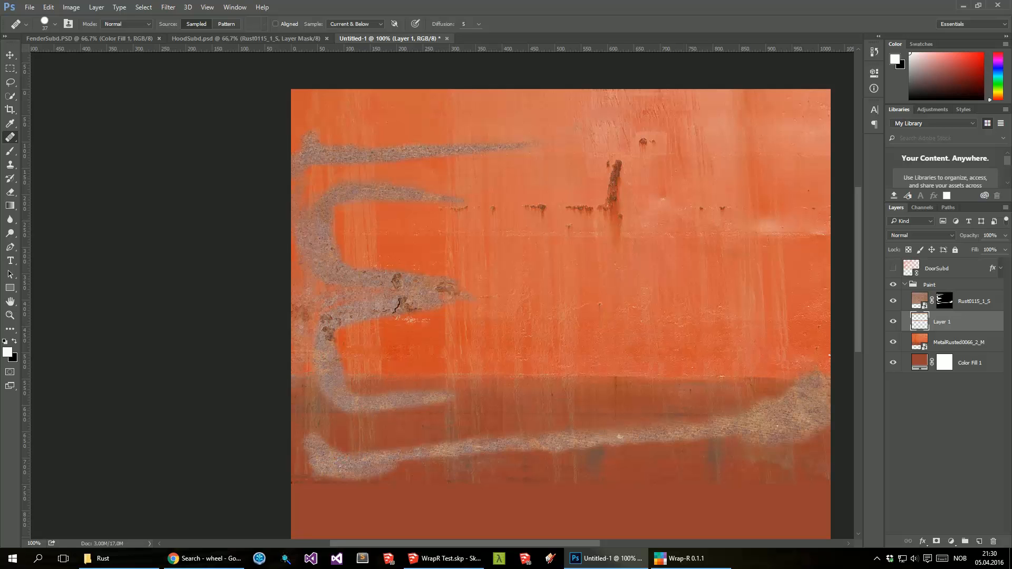
key("v")
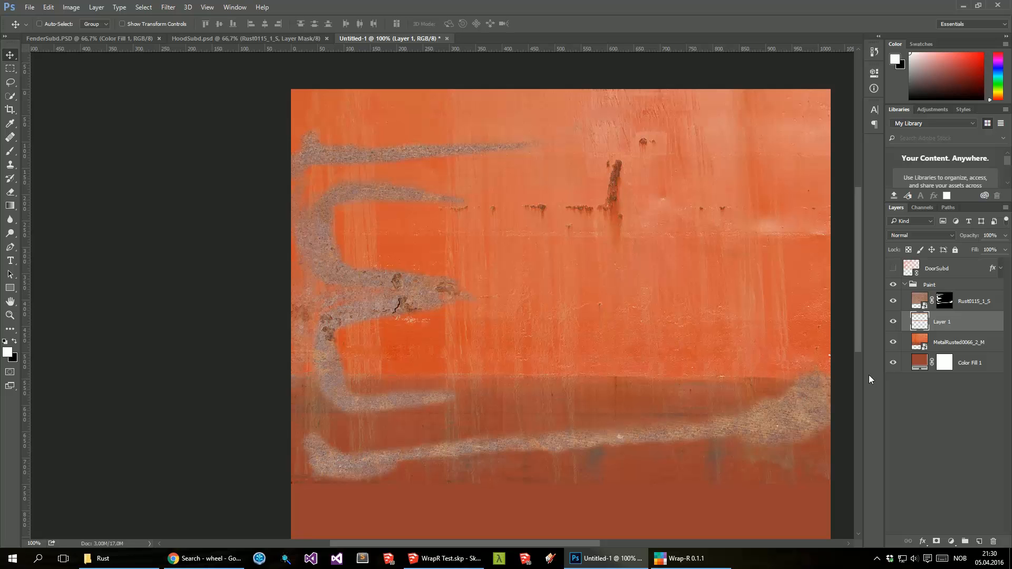
Step: Save the document as DoorSubd.psd in the Documents folder with Maximize Compatibility on
key("ctrl+s")
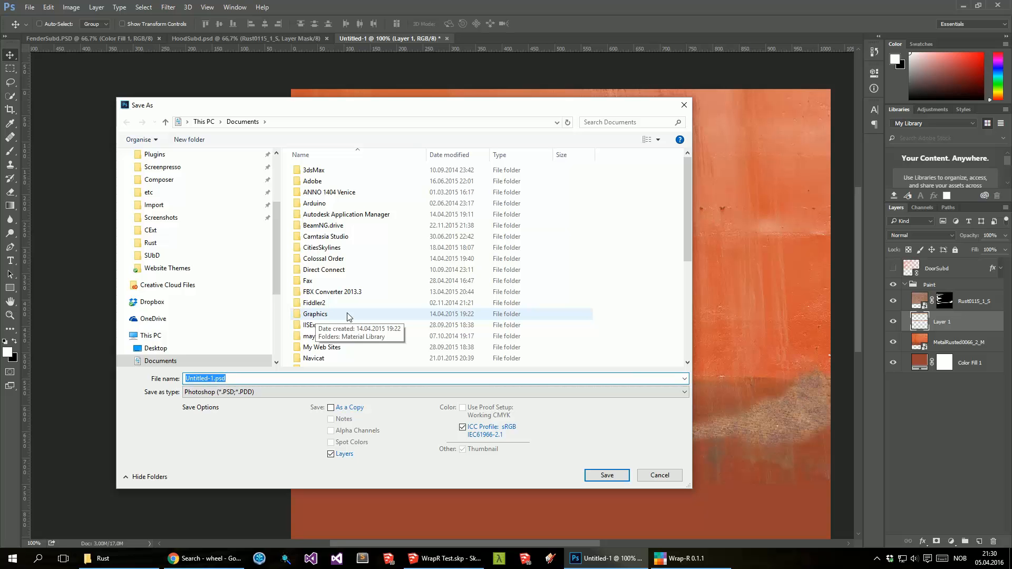
type("DoorSub")
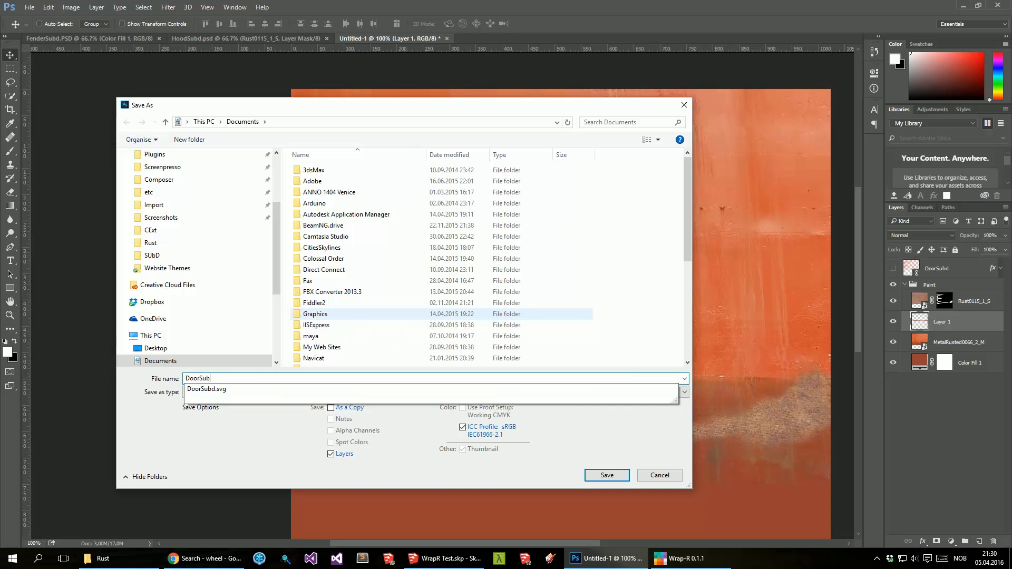
key("Return")
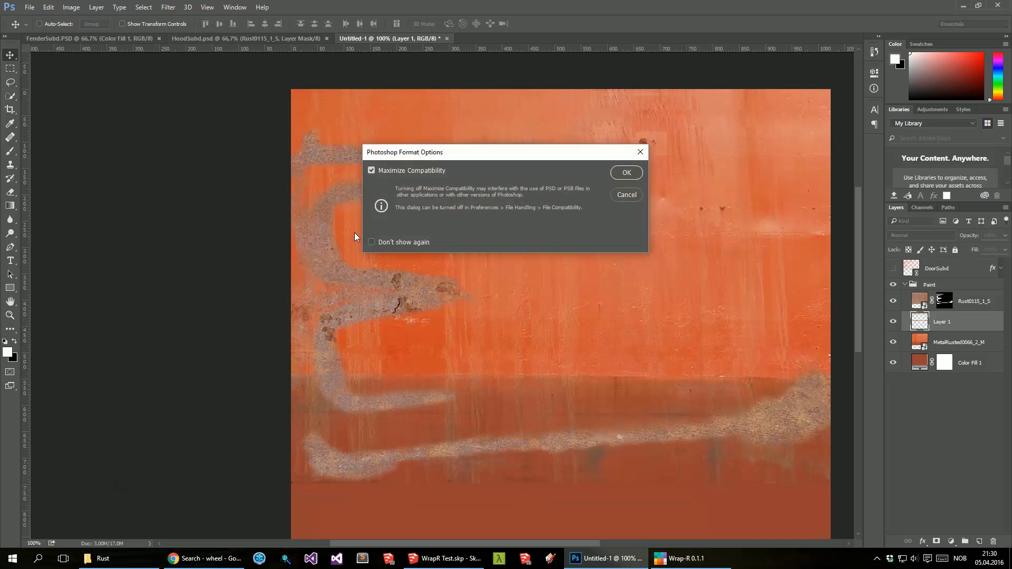
key("Return")
Step: Export the door texture as DoorSubd.png to the Documents folder
left_click(37, 8)
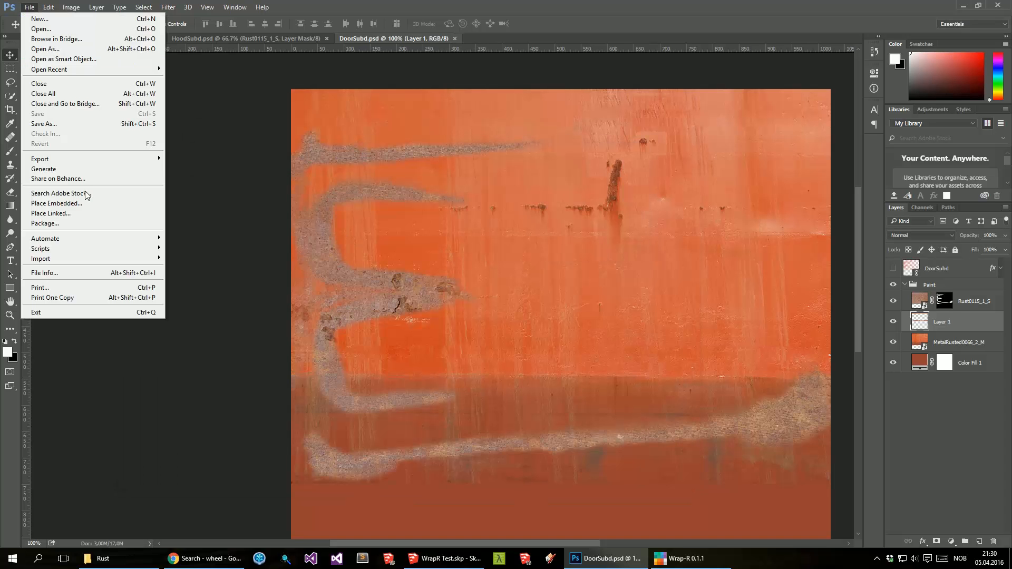
mouse_move(77, 156)
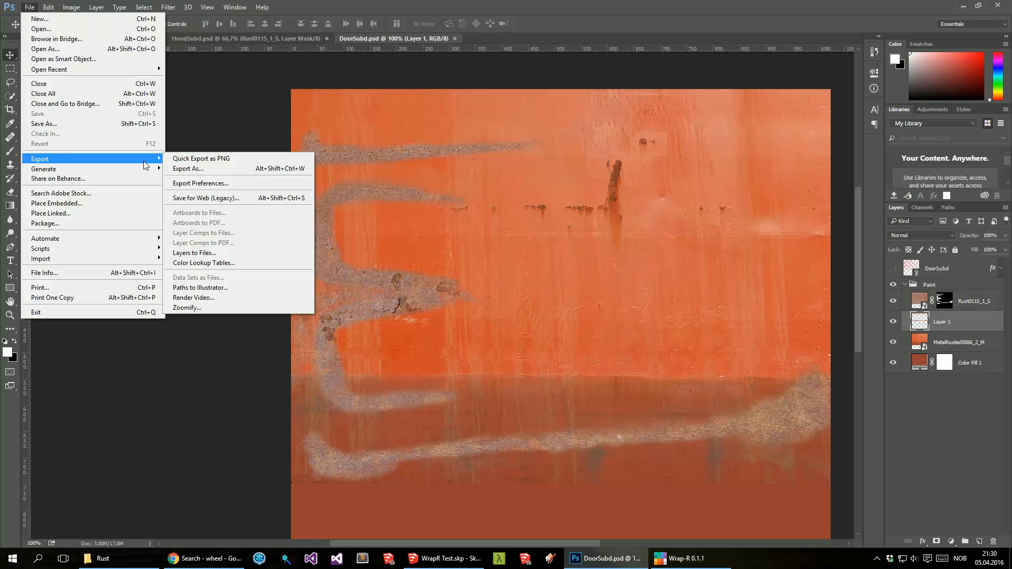
left_click(236, 158)
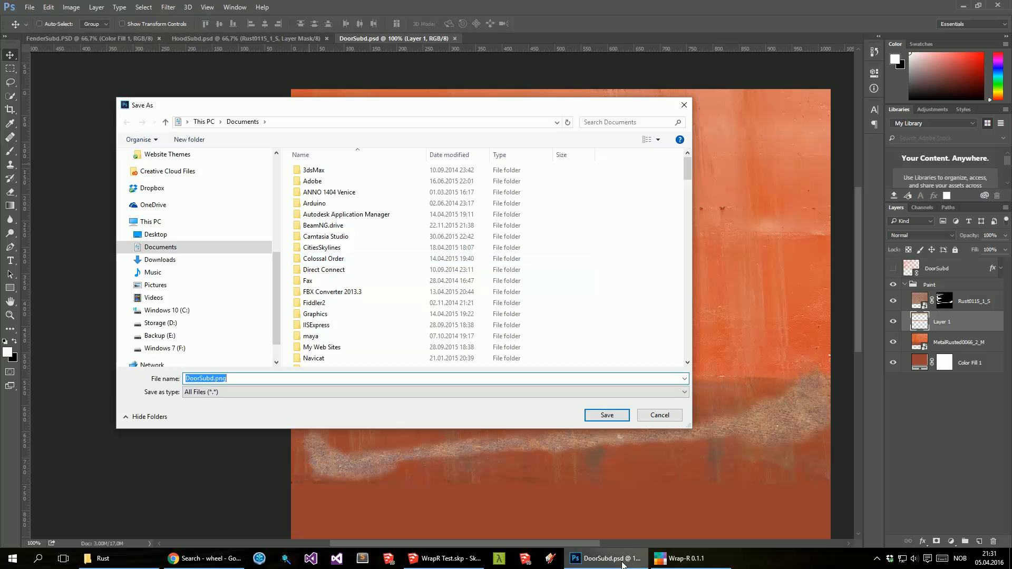
left_click(613, 414)
Step: Close Wrap-R, switch to SketchUp and reload the door component's mapping from WrapR
key("alt+Tab")
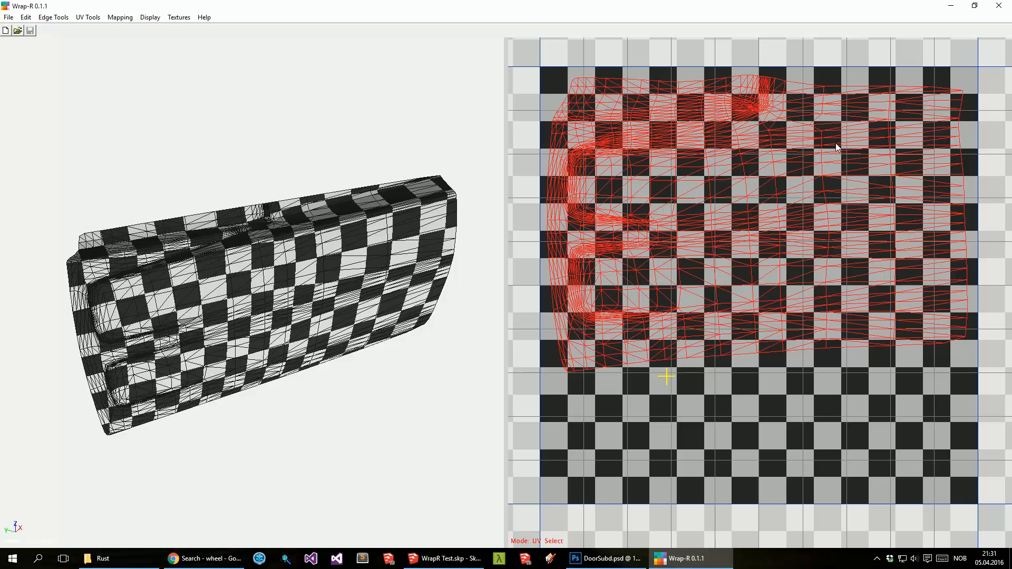
left_click(998, 5)
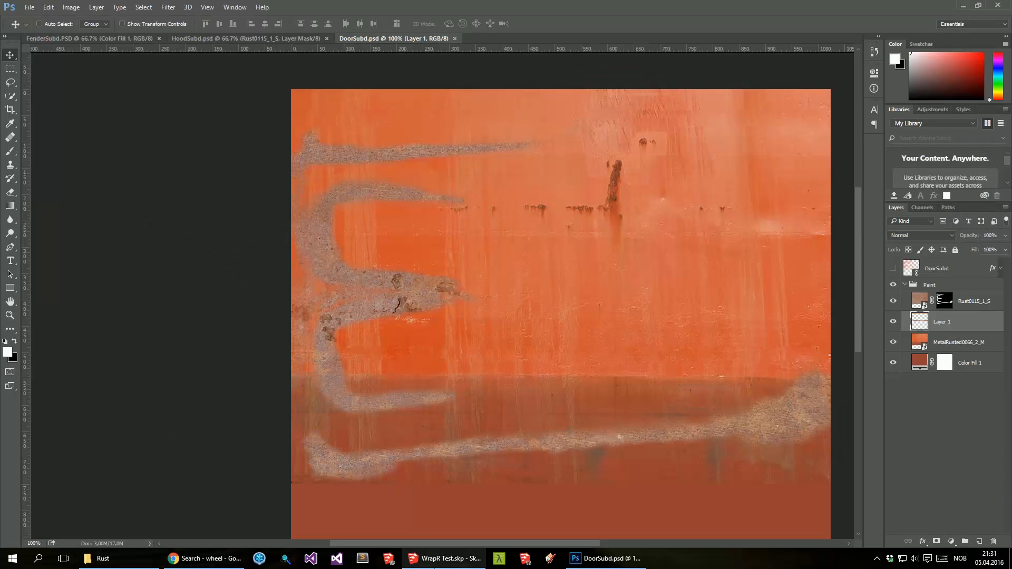
left_click(444, 558)
right_click(443, 269)
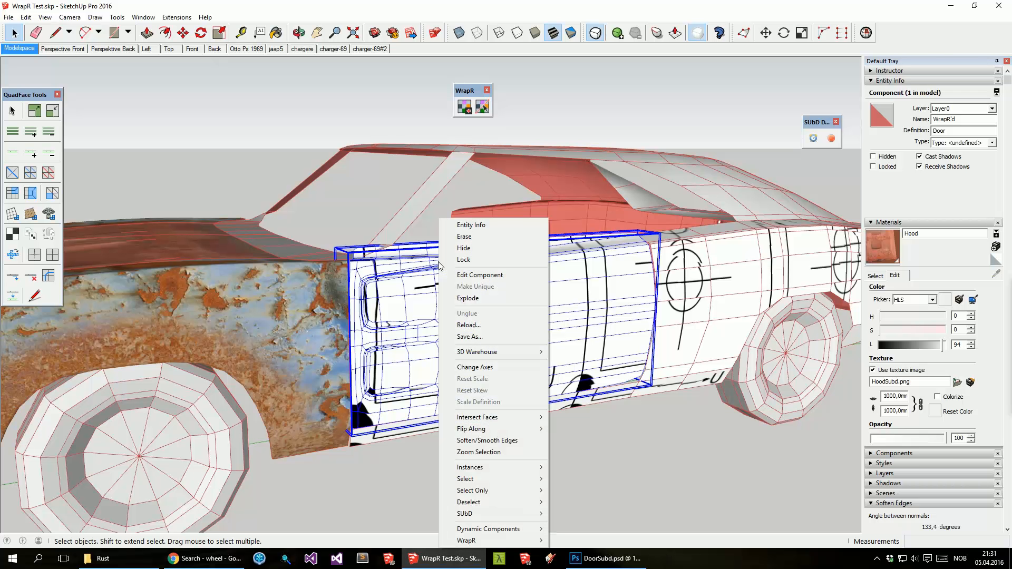
mouse_move(511, 542)
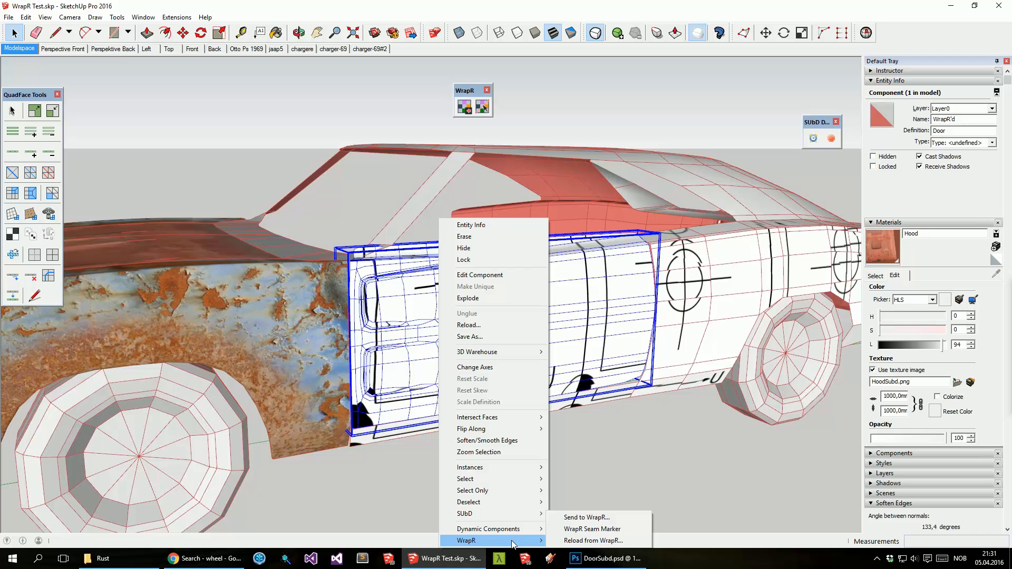
left_click(593, 540)
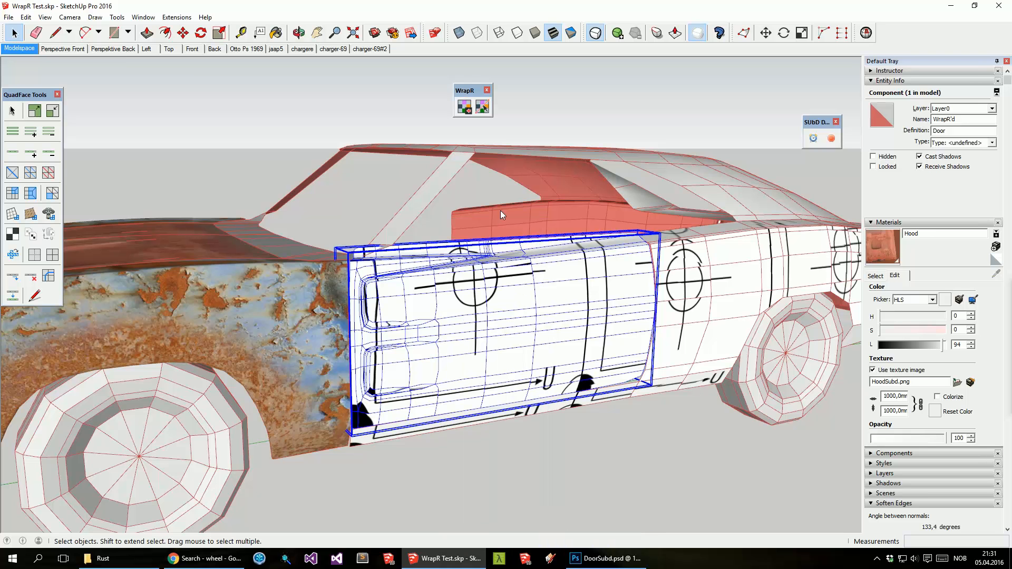
Step: Soften and smooth the reloaded door component's edges at 133.4 degrees, with Smooth normals and Soften coplanar on
double_click(519, 320)
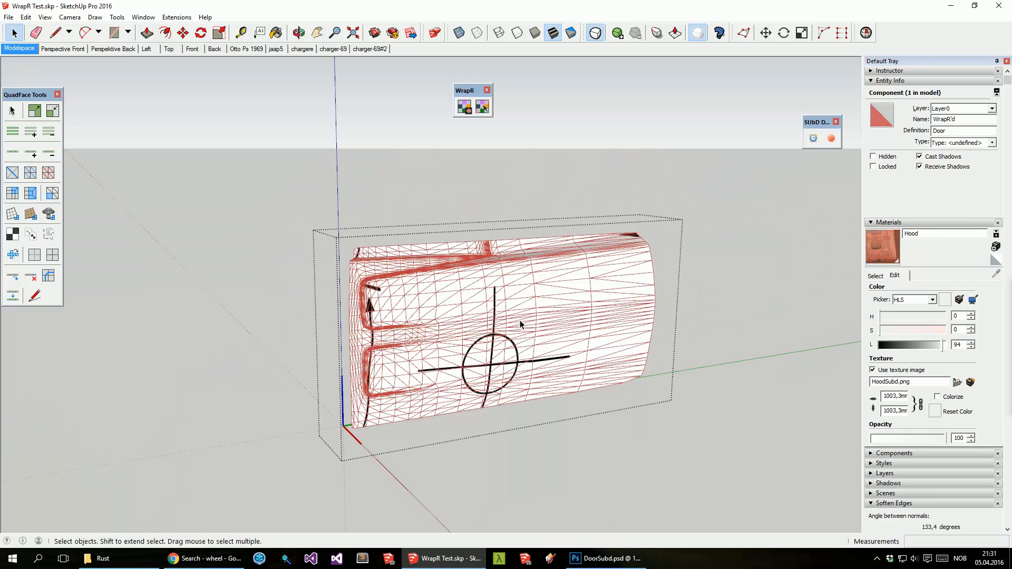
left_click(603, 413)
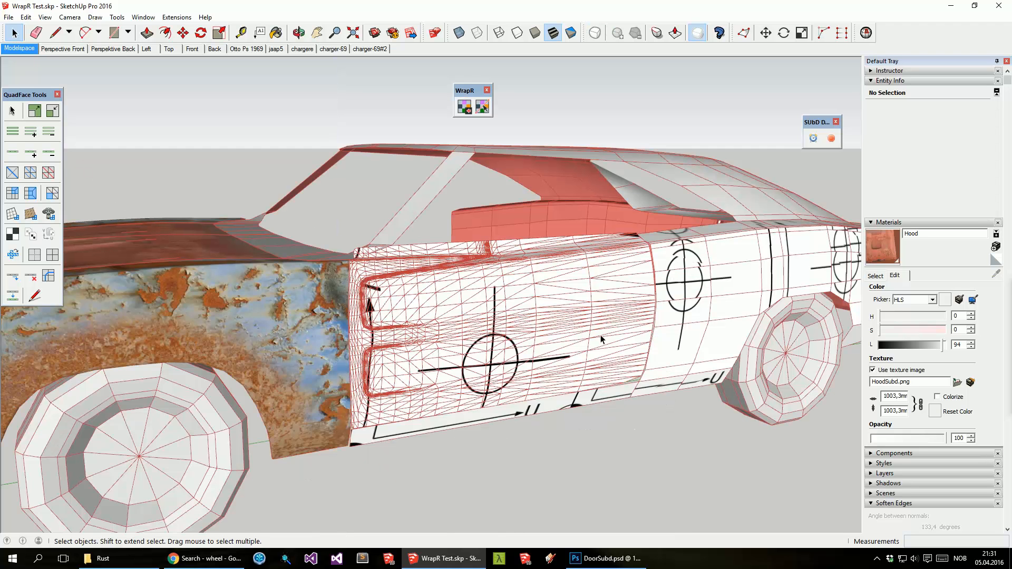
right_click(454, 295)
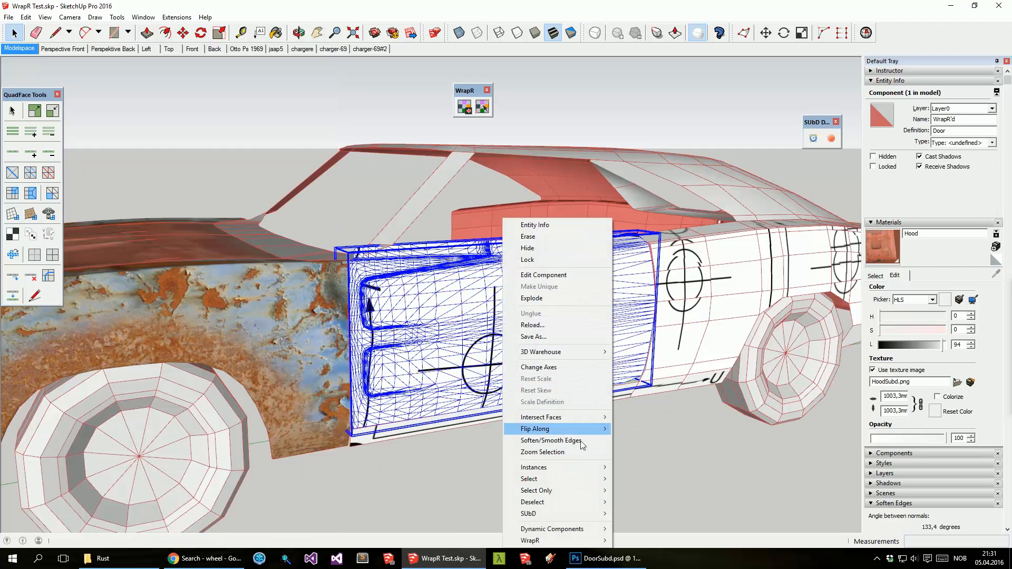
left_click(527, 429)
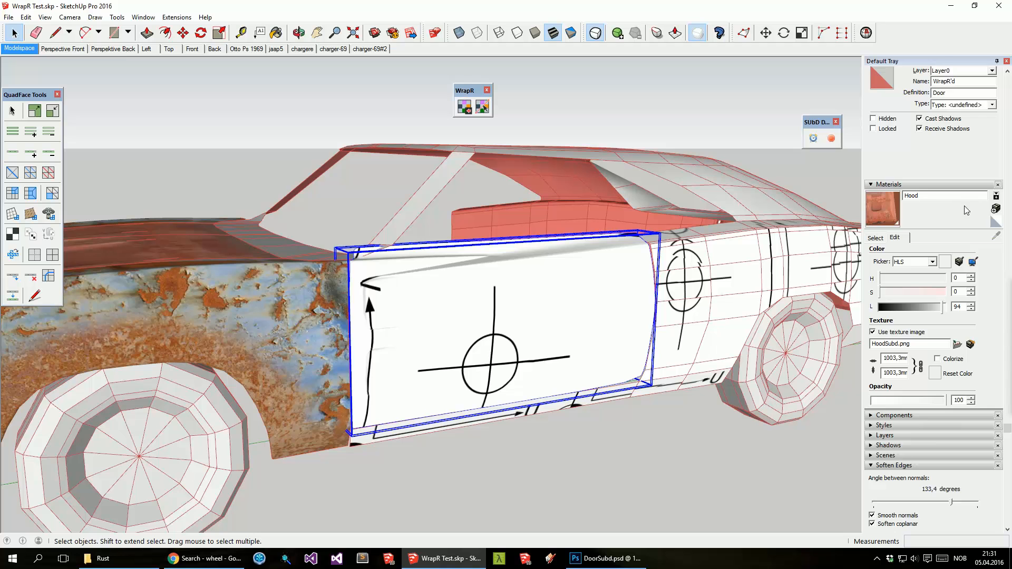
left_click(872, 185)
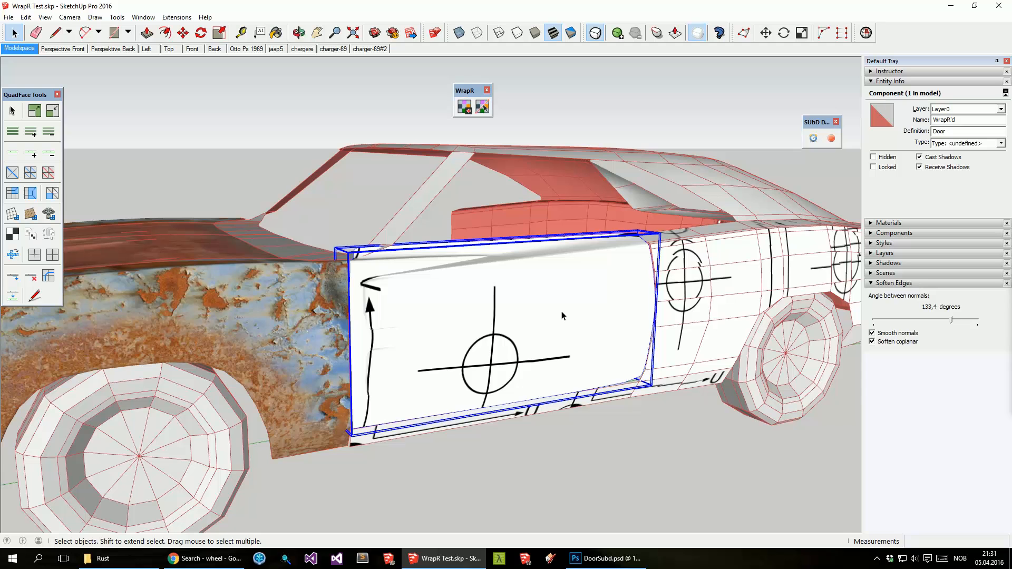
Step: Sample the Door material from the car door and replace its texture image with DoorSubd.png
mouse_move(550, 299)
middle_mouse_down()
mouse_move(450, 255)
mouse_move(481, 287)
mouse_move(507, 290)
middle_mouse_up()
key("b")
left_click(508, 289, "alt")
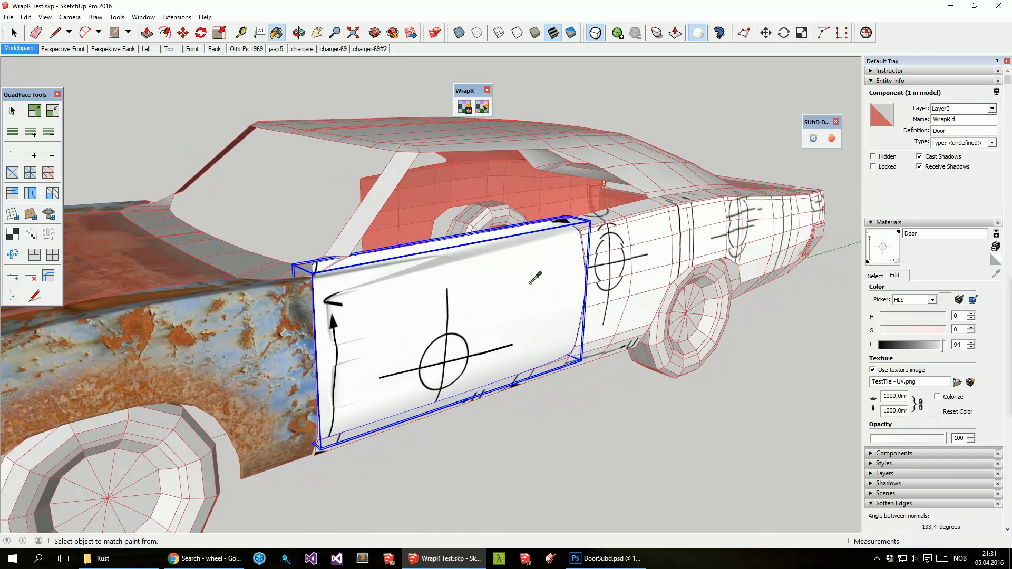
left_click(958, 382)
type("door")
key("Down")
key("Down")
key("Down")
key("Down")
key("Return")
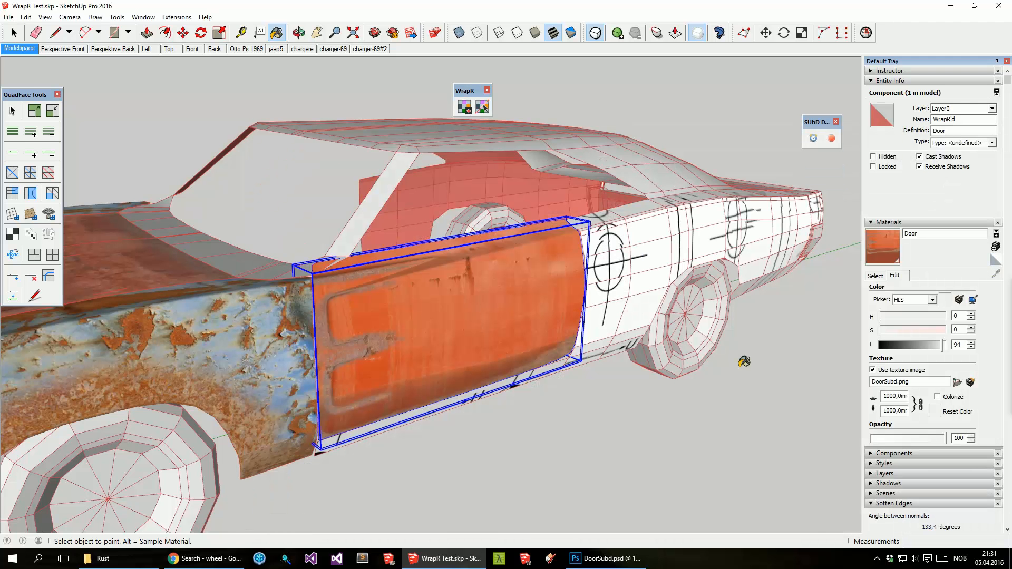
middle_click(616, 369)
key("space")
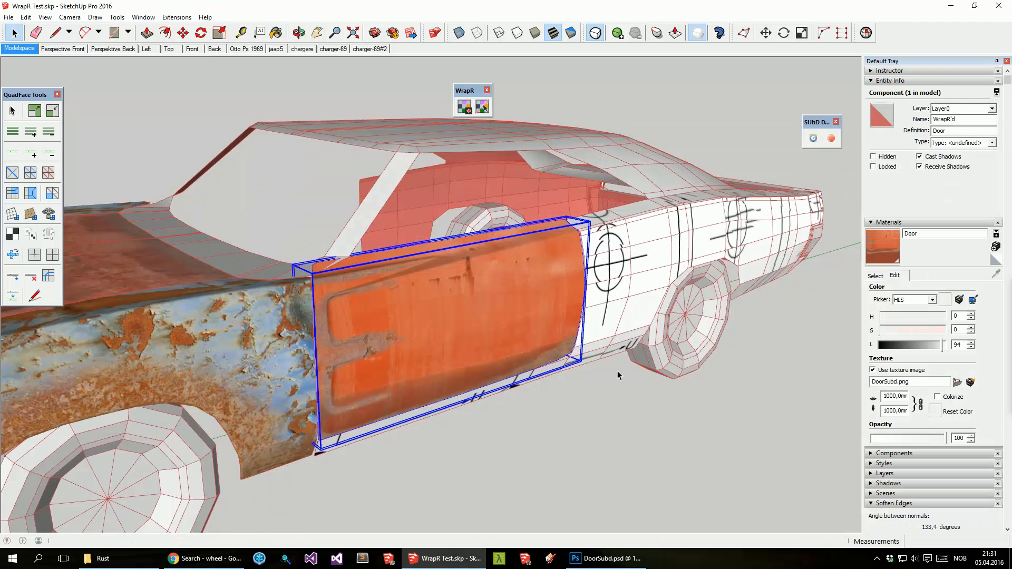
Step: Deselect the door and examine its rust texture up close around the recessed panels and the front edge
left_click(583, 425)
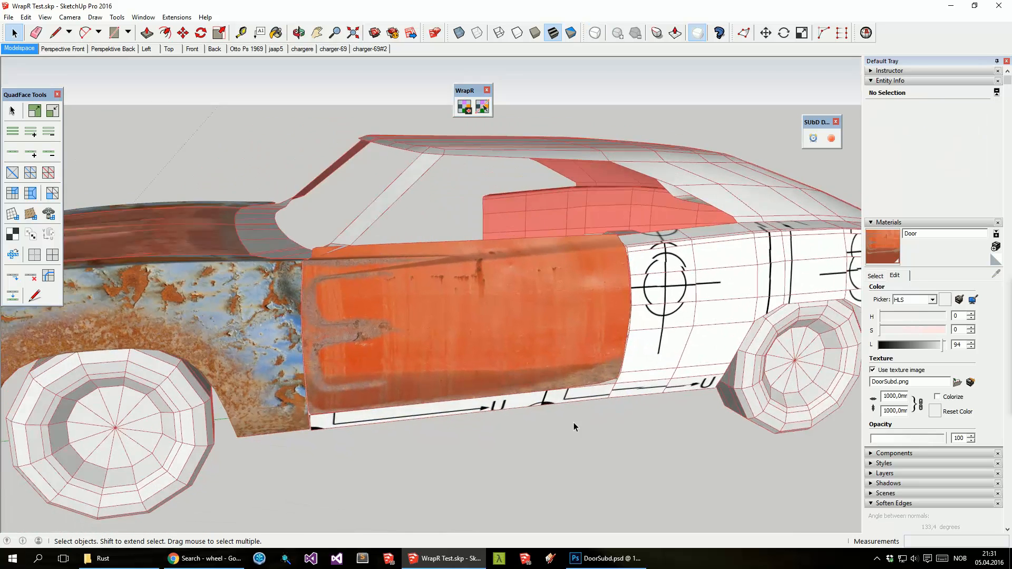
scroll(348, 352, "up", 6)
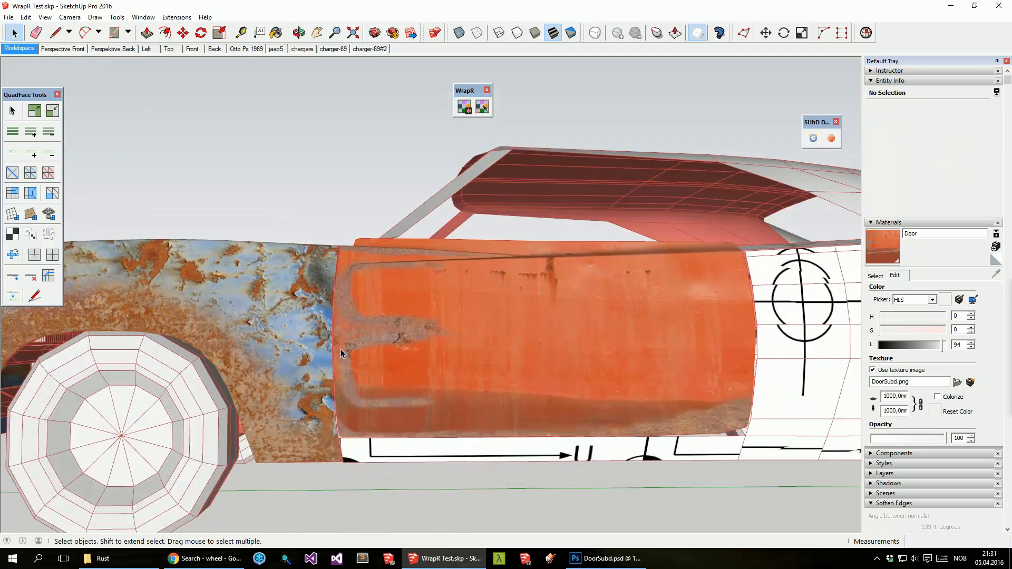
scroll(341, 349, "up", 2)
middle_click_drag(346, 349, 442, 267)
scroll(442, 267, "up", 3)
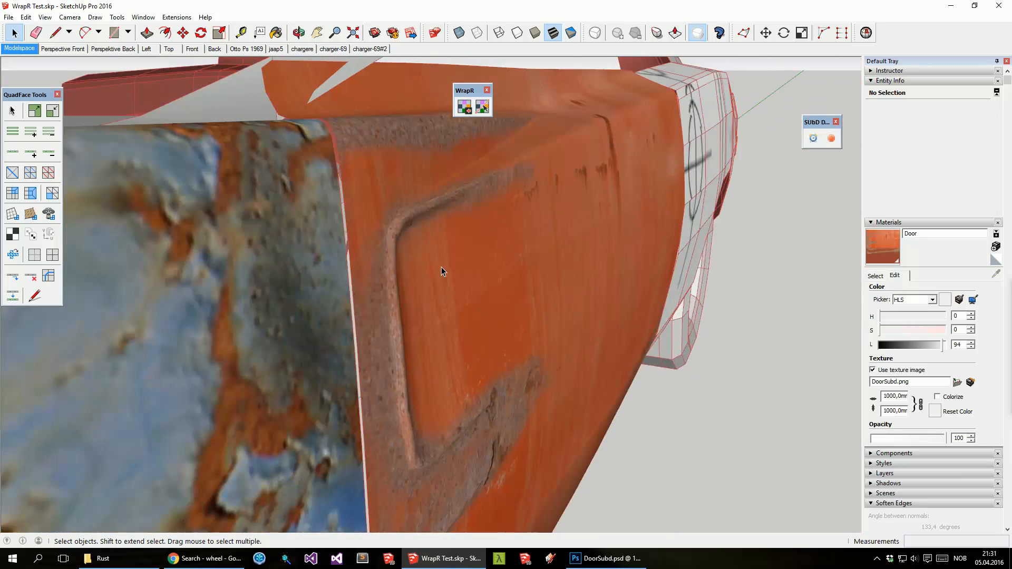
scroll(442, 267, "up", 5)
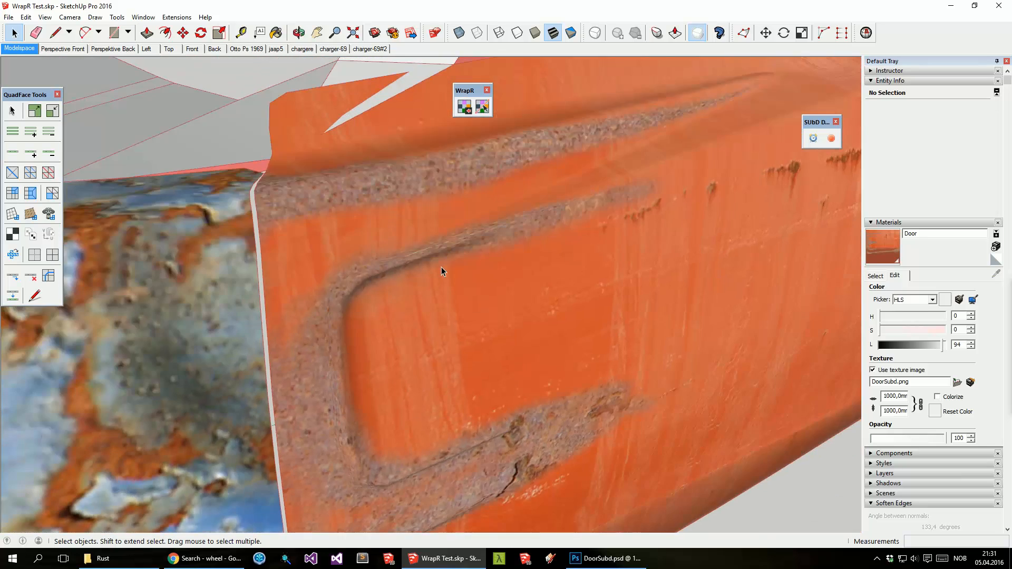
Step: Check how the rust sits on the door's recesses, then switch to Photoshop and show the DoorSubd wireframe layer
scroll(728, 207, "up", 2)
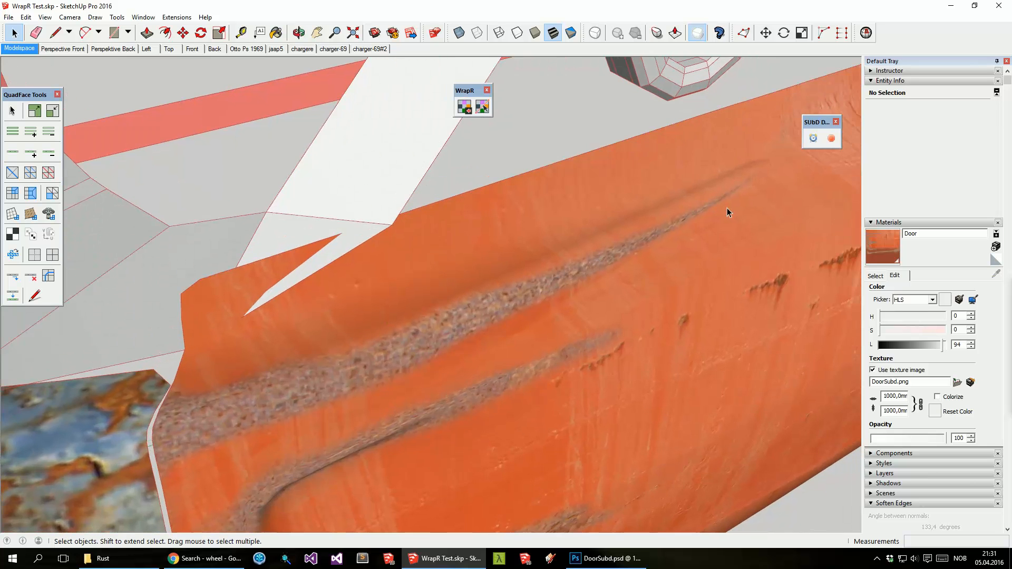
scroll(729, 207, "down", 6)
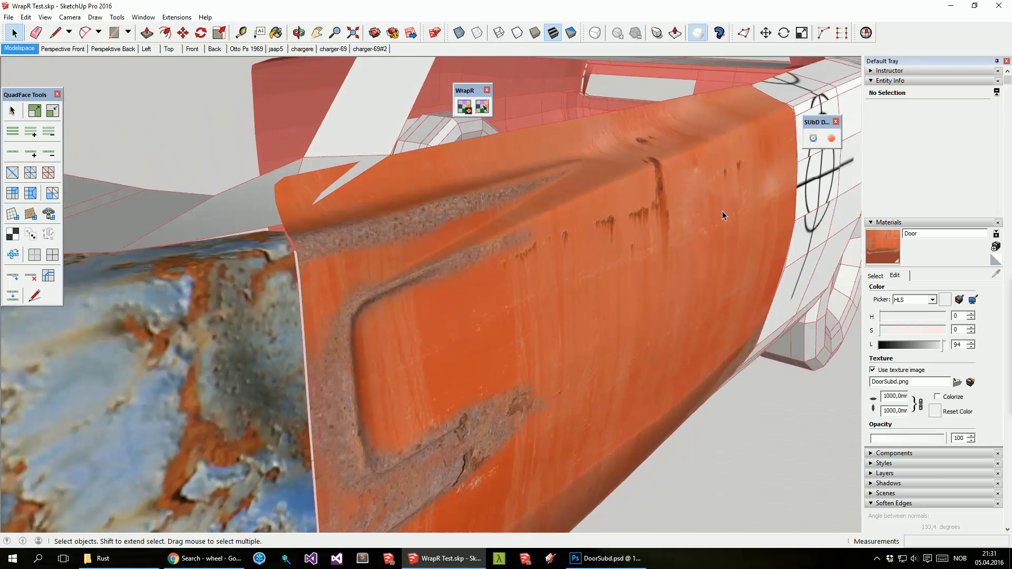
middle_click_drag(722, 211, 252, 312)
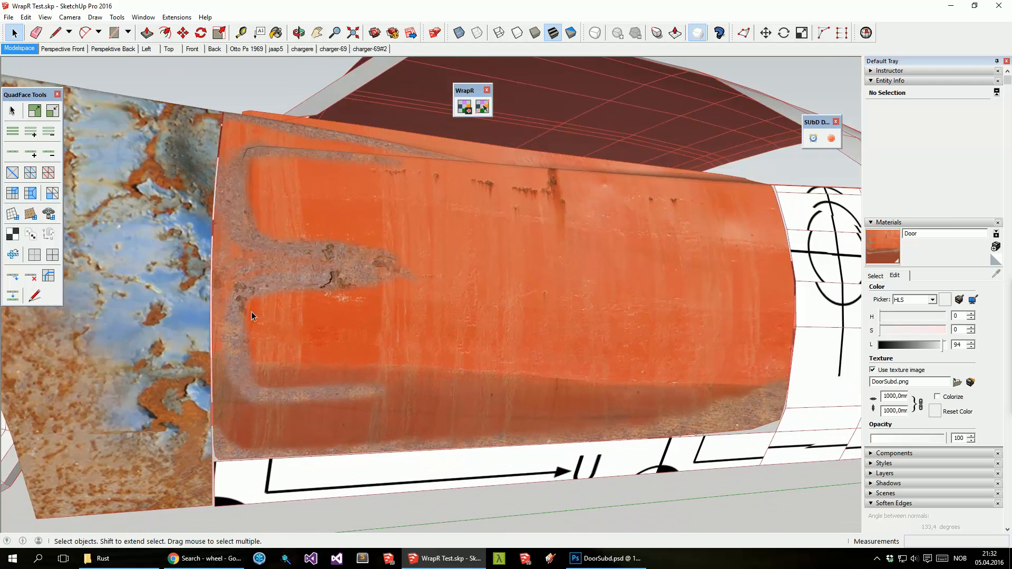
left_click(601, 559)
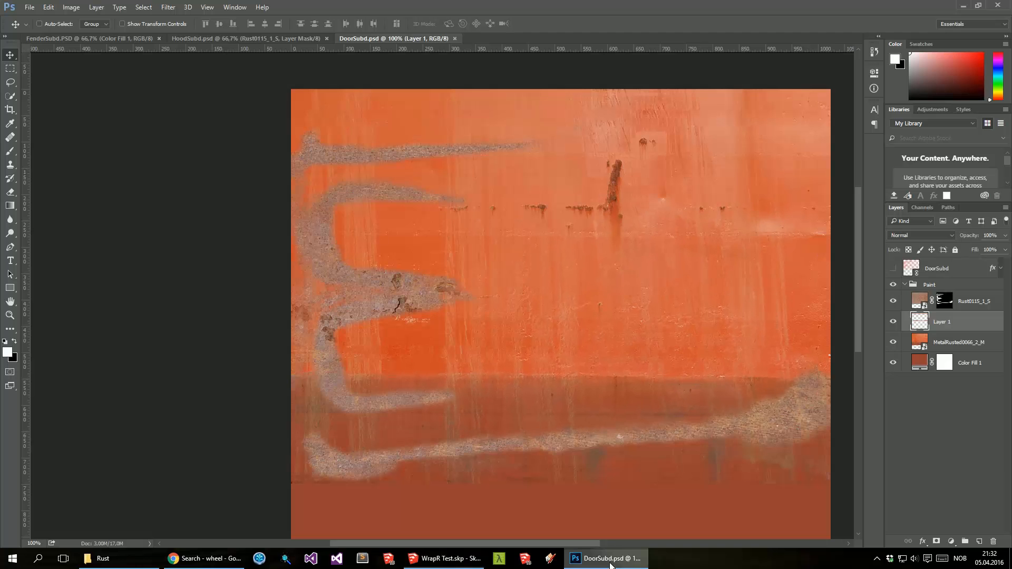
left_click(891, 268)
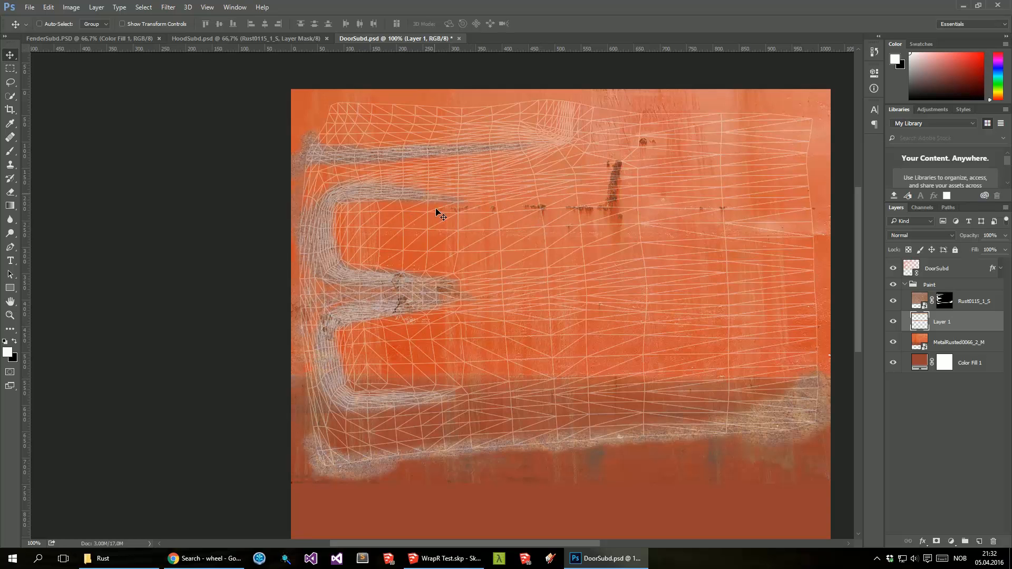
Step: Compare with the SketchUp door, then reshape the rust around the front recess bends on the Rust0115_1_S layer mask with white and black brushwork
left_click(445, 558)
middle_click_drag(440, 173, 342, 182)
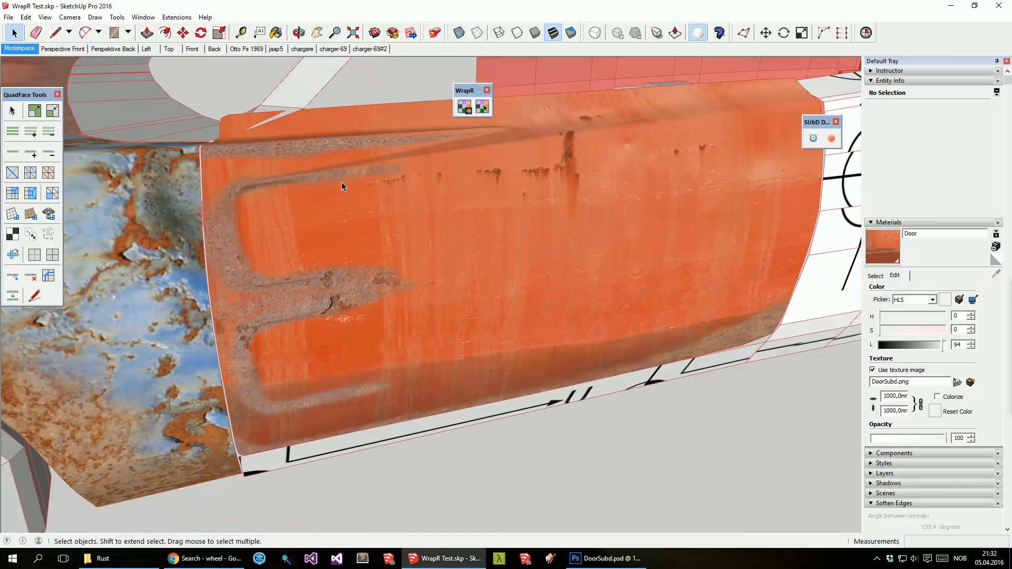
left_click(619, 557)
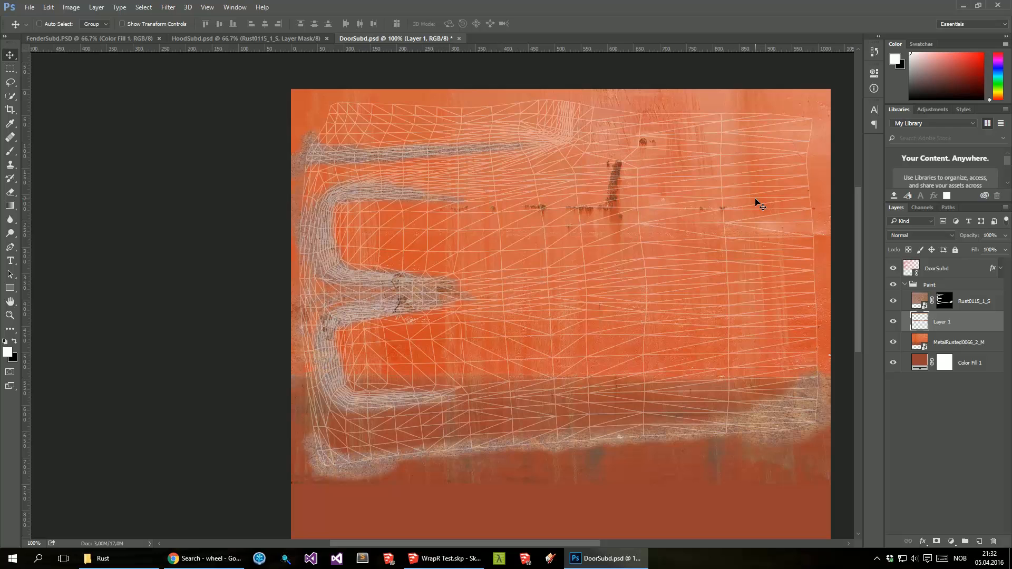
left_click(941, 302)
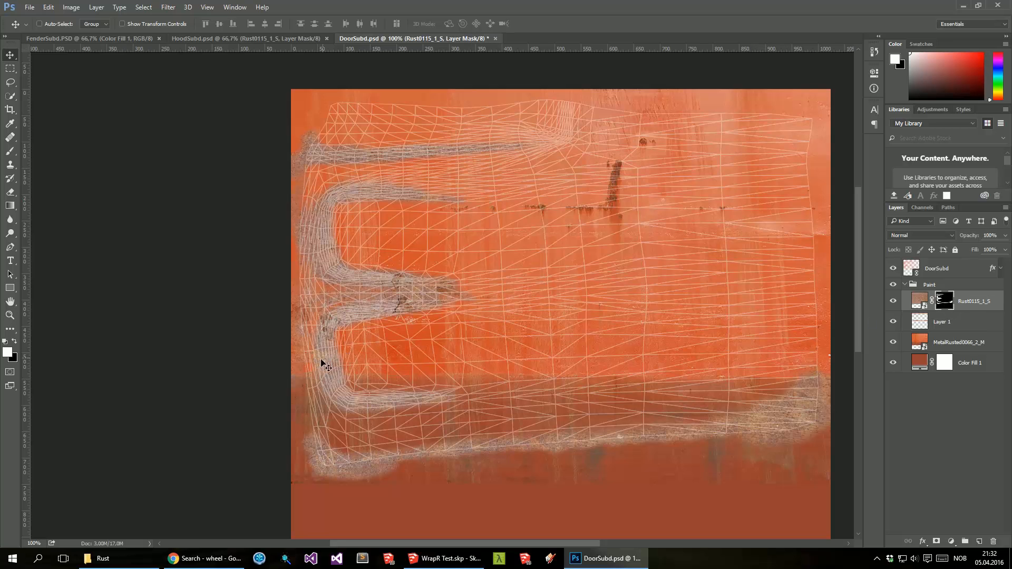
key("b")
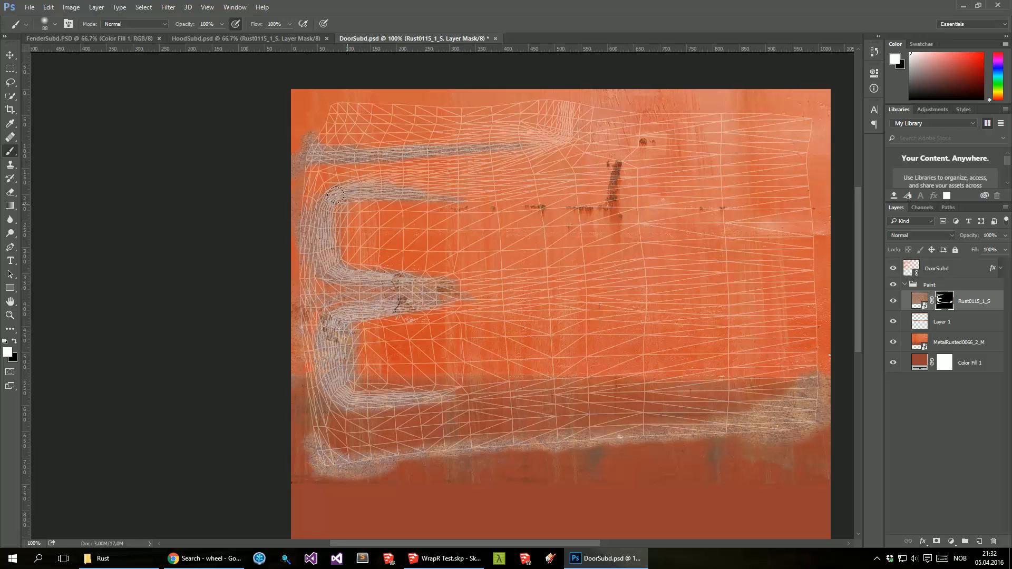
key("x")
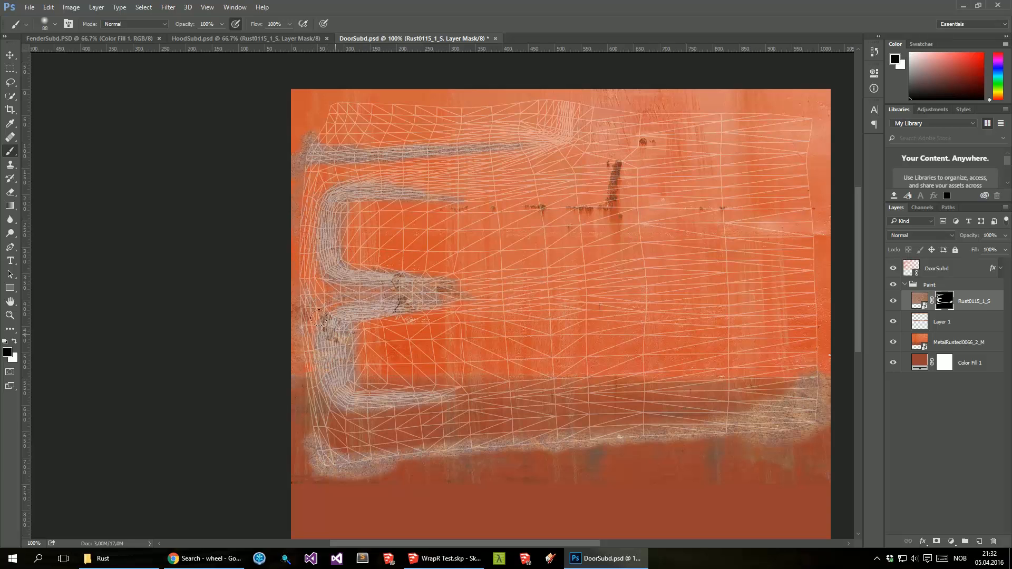
left_click_drag(302, 358, 348, 417)
Step: Paint a rust streak on the mask from the upper recess to the door's rear edge at 26 px, and thicken it with a 59 px brush
left_click(55, 24)
left_click_drag(93, 57, 71, 57)
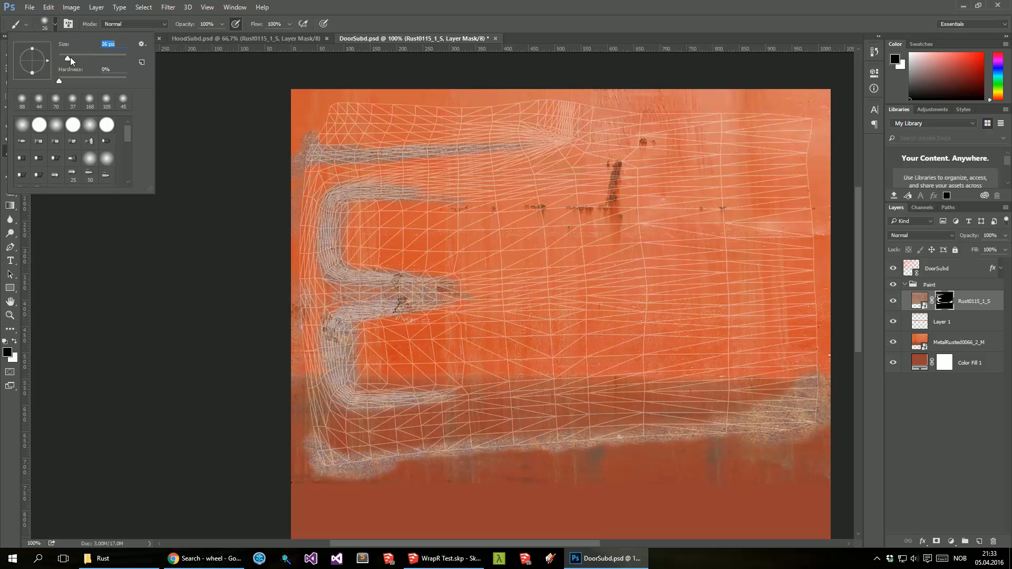
mouse_move(423, 198)
left_mouse_down()
mouse_move(501, 200)
mouse_move(404, 198)
mouse_move(830, 184)
left_mouse_up()
key("x")
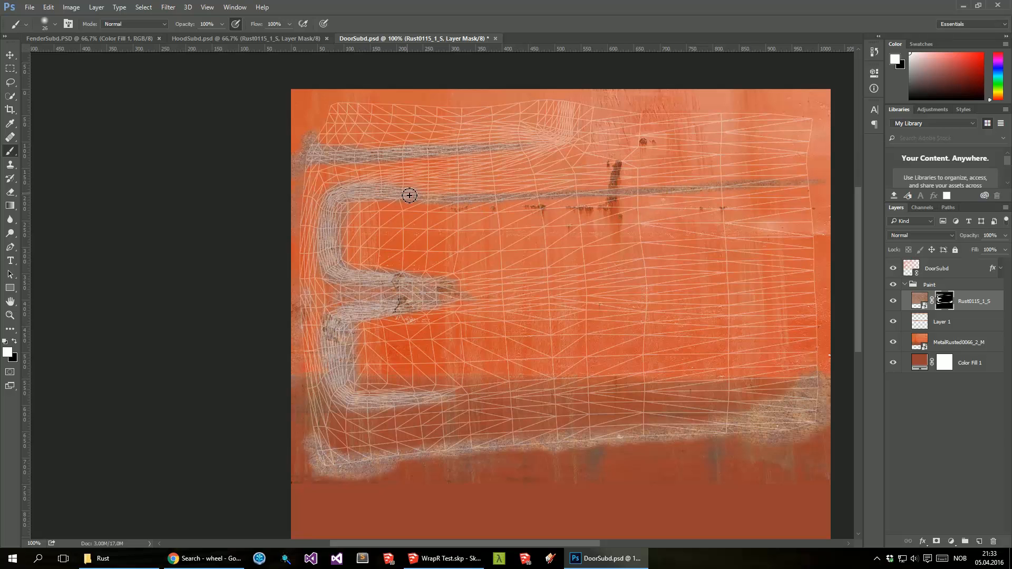
left_click(55, 25)
left_click_drag(84, 53, 79, 56)
key("Return")
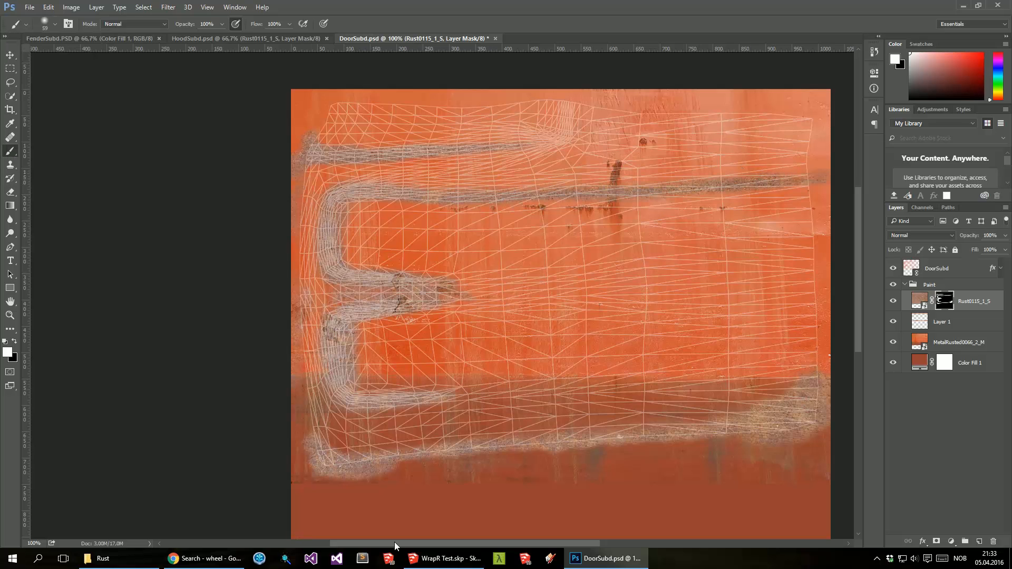
Step: Extend and refine the uppermost rust strip on the mask up to the crease's end, checking its position against the SketchUp door
left_click(448, 560)
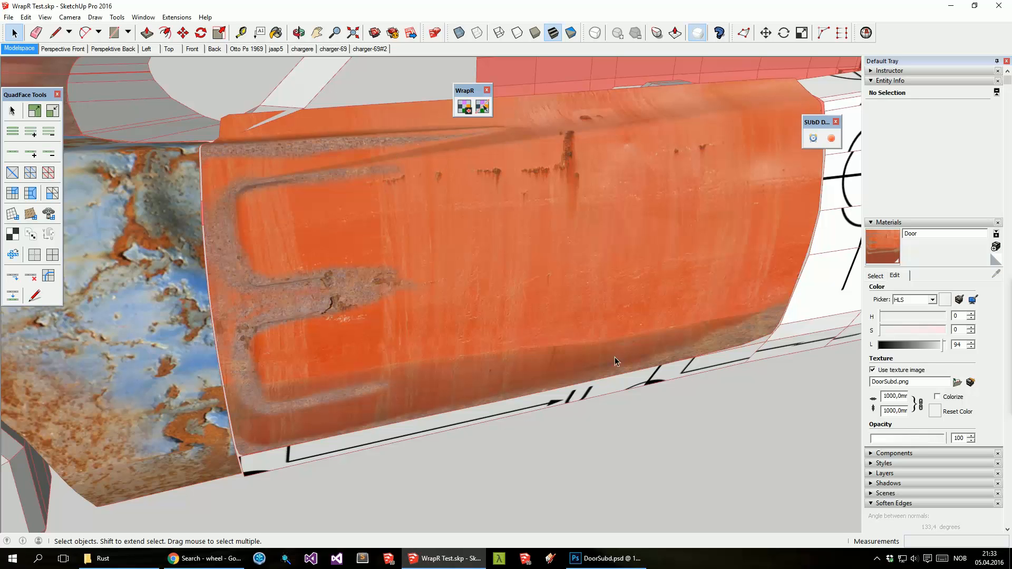
left_click(605, 556)
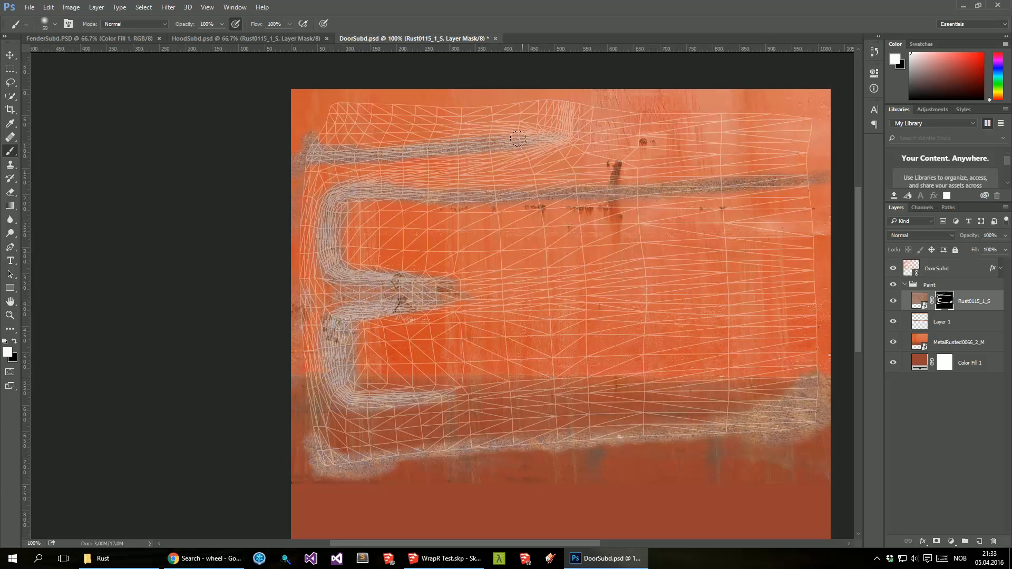
key("alt+Tab")
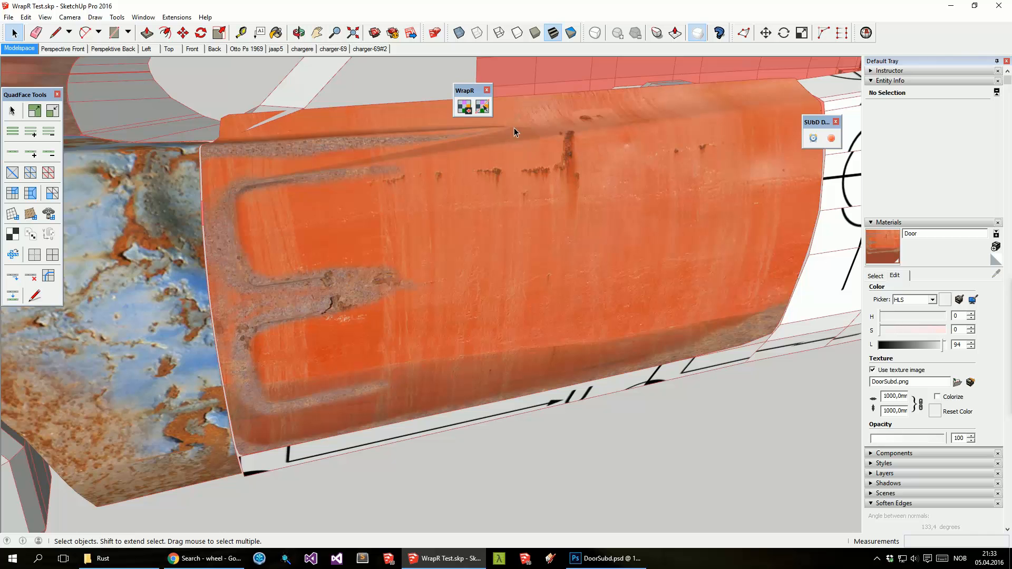
key("alt+Tab")
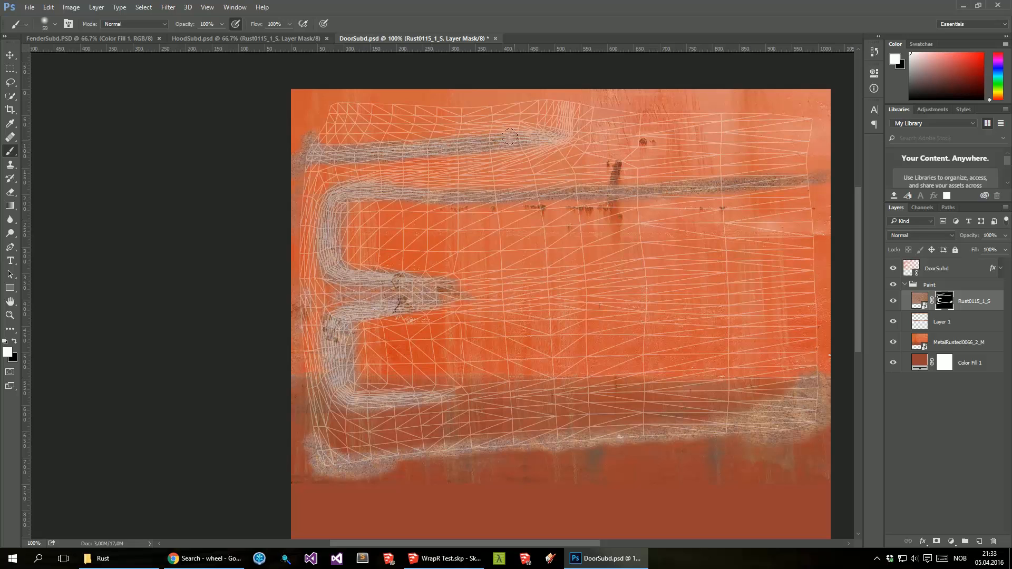
key("x")
key("alt+Tab")
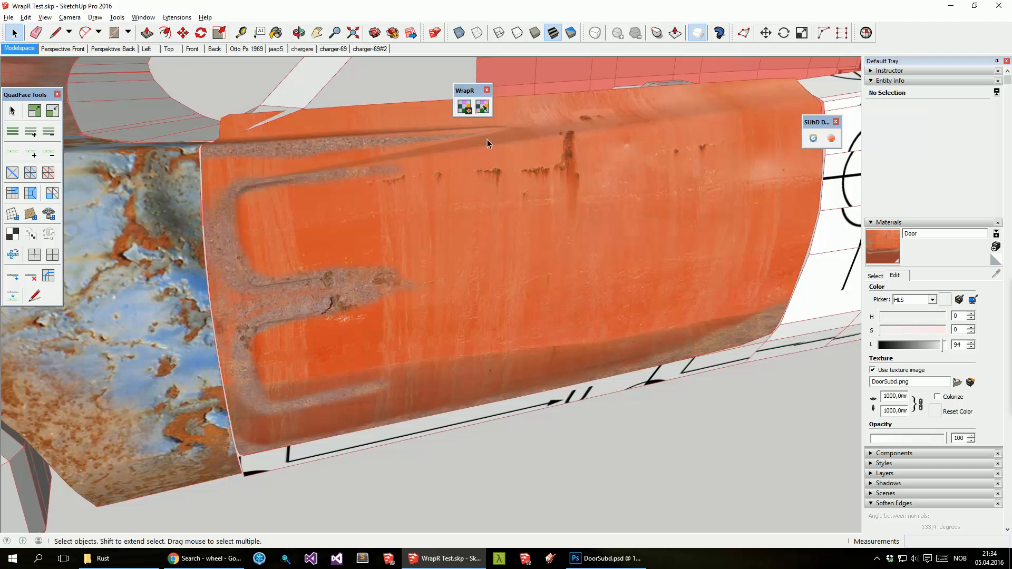
key("alt+Tab")
Step: Save DoorSubd.psd and export it as DoorSubd.png in Documents, replacing the existing file
key("v")
key("ctrl+s")
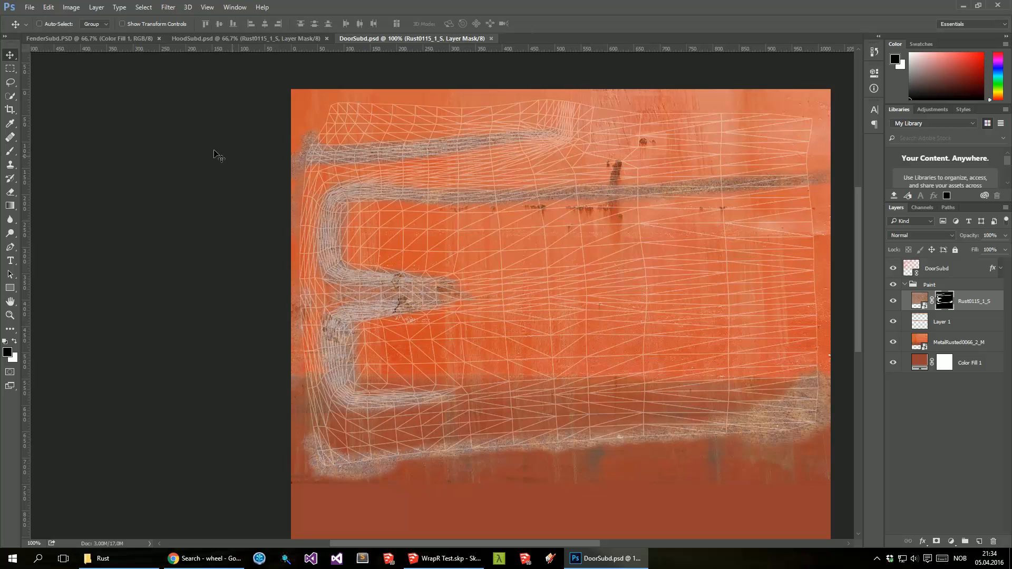
left_click(30, 8)
mouse_move(80, 163)
left_click(205, 158)
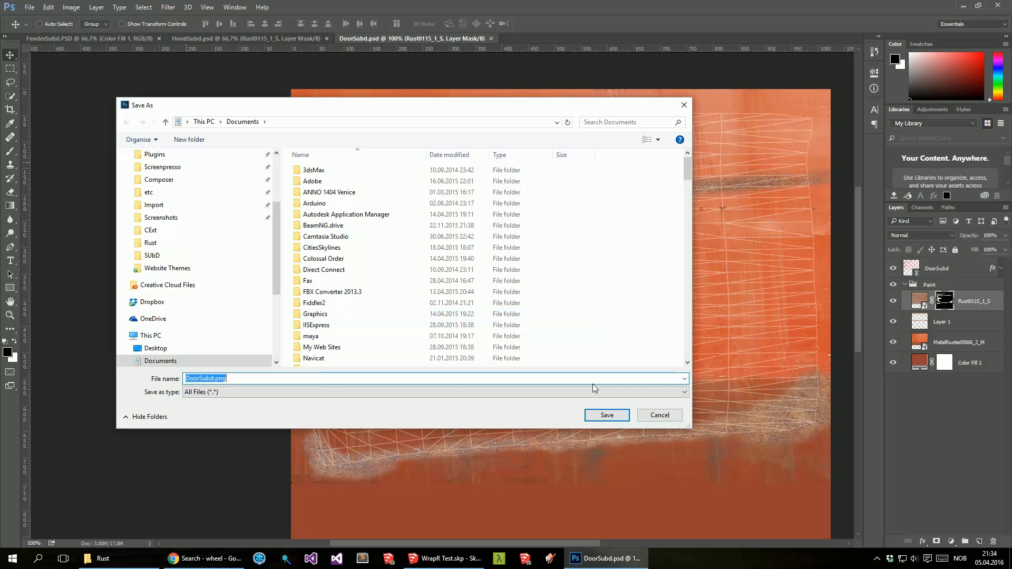
left_click(607, 415)
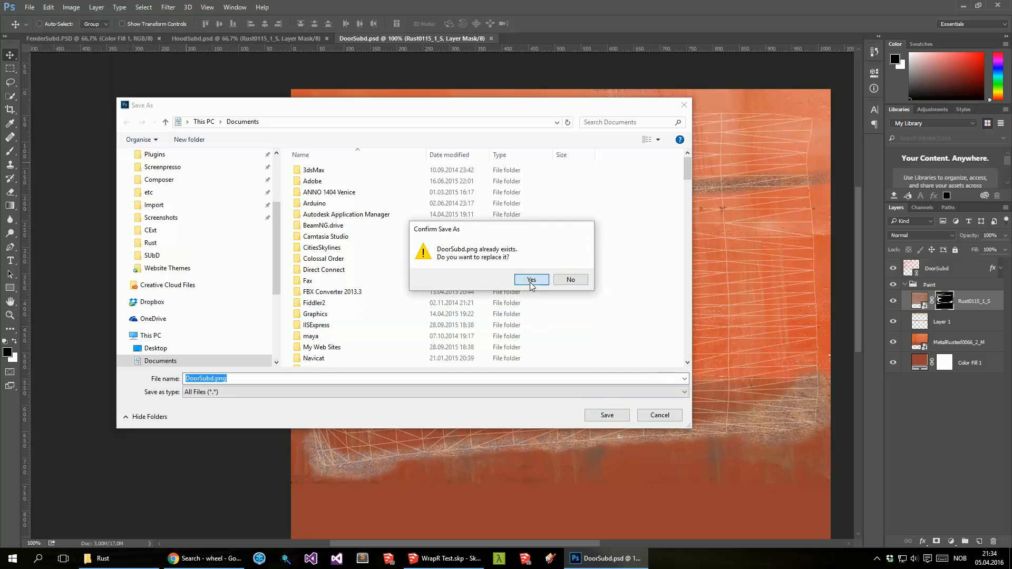
left_click(531, 280)
Step: Switch to SketchUp and reload DoorSubd.png as the Door material's texture image
left_click(447, 561)
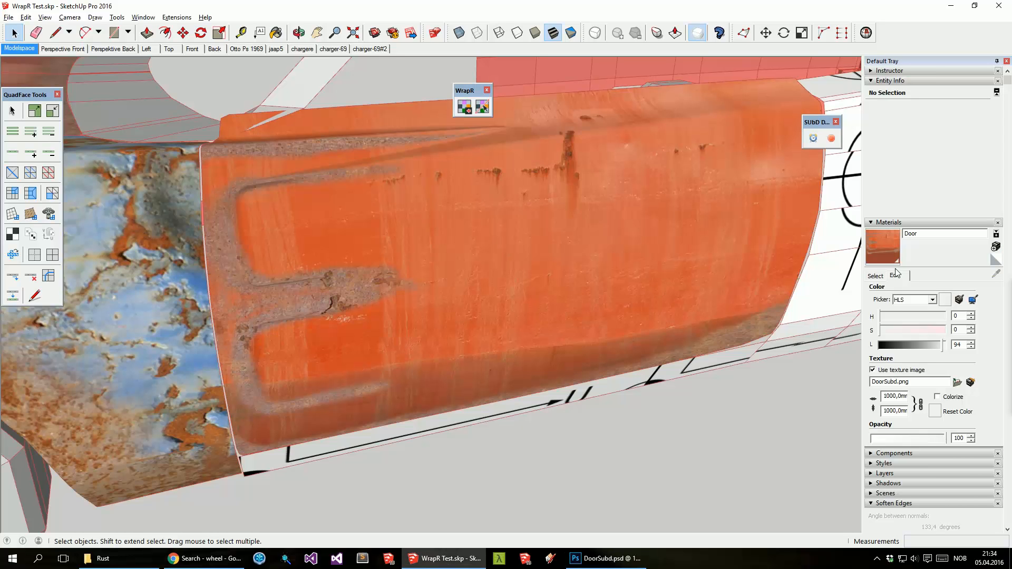
left_click(958, 383)
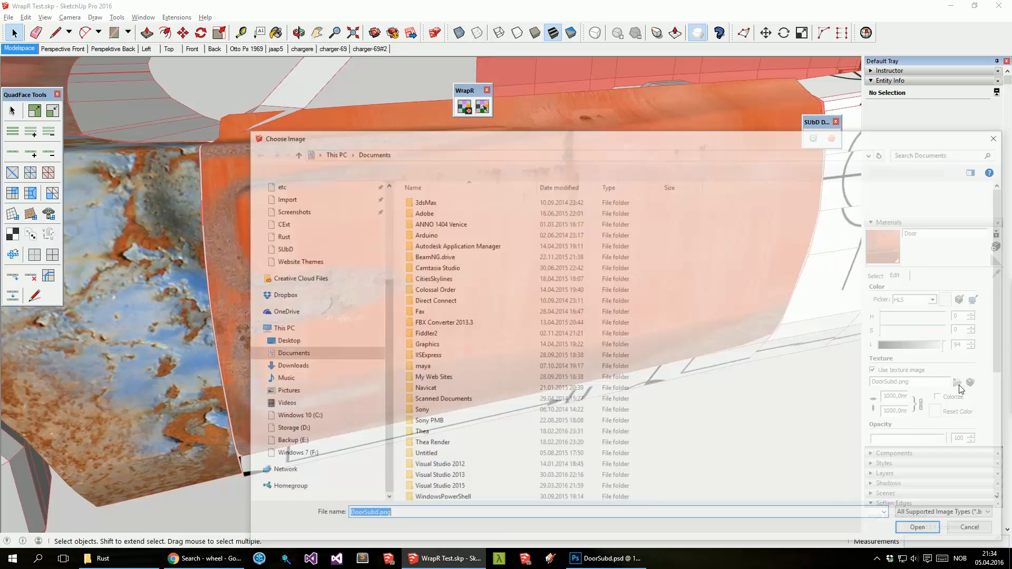
left_click(917, 527)
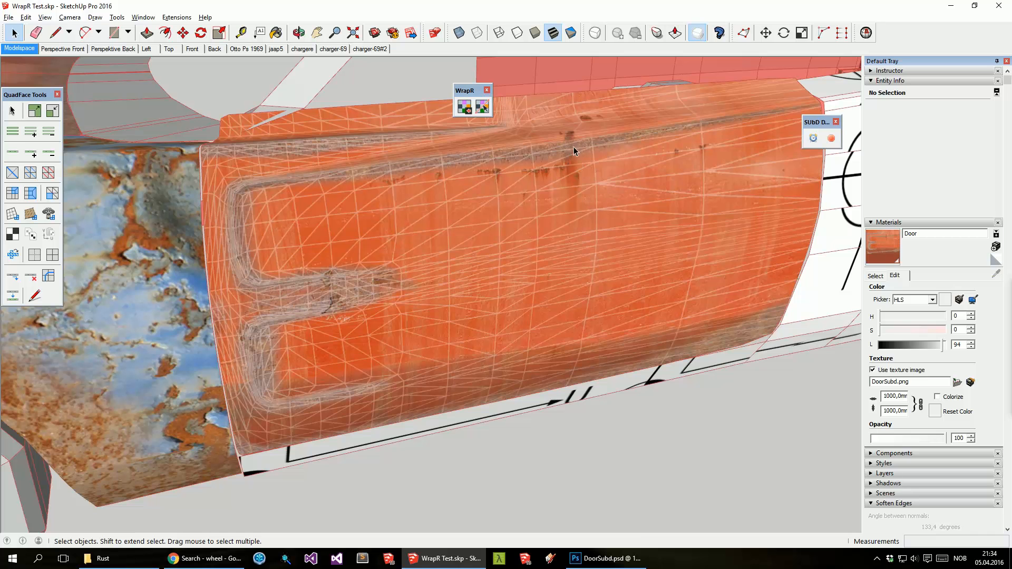
Step: Back in Photoshop, shift the long rust streak upward on the mask with white and black brushwork, checking it against the SketchUp door
left_click(585, 558)
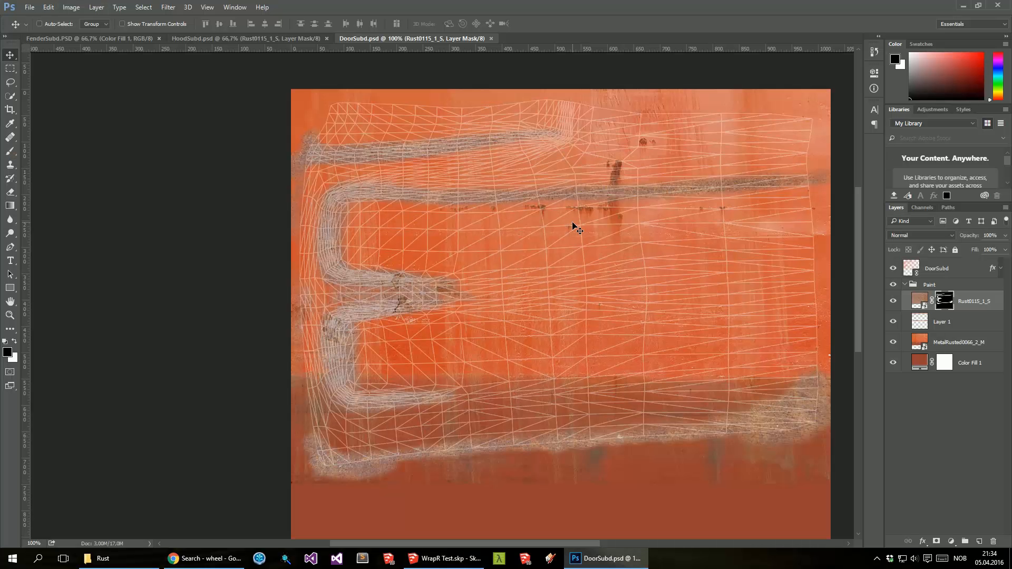
key("b")
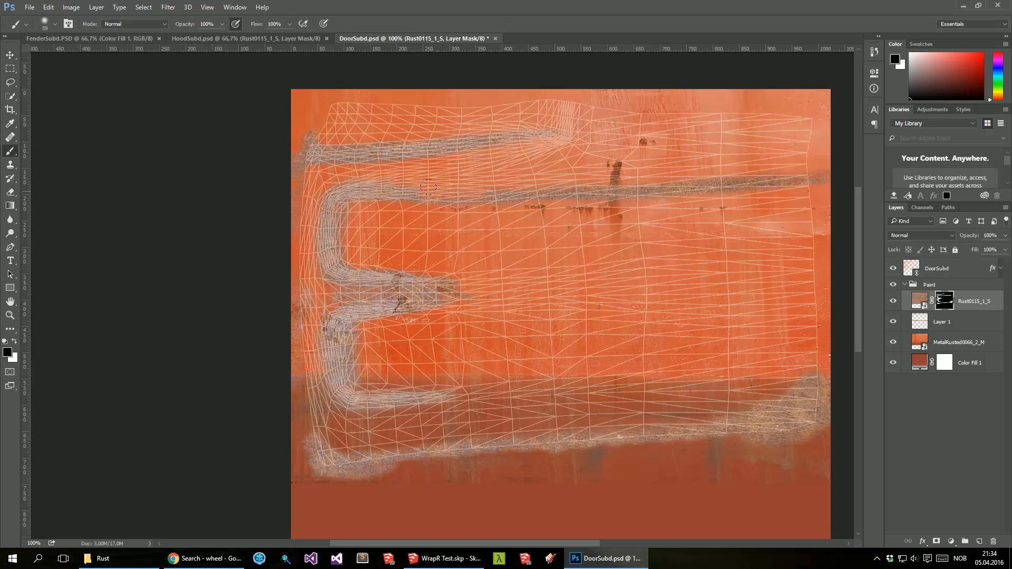
key("x")
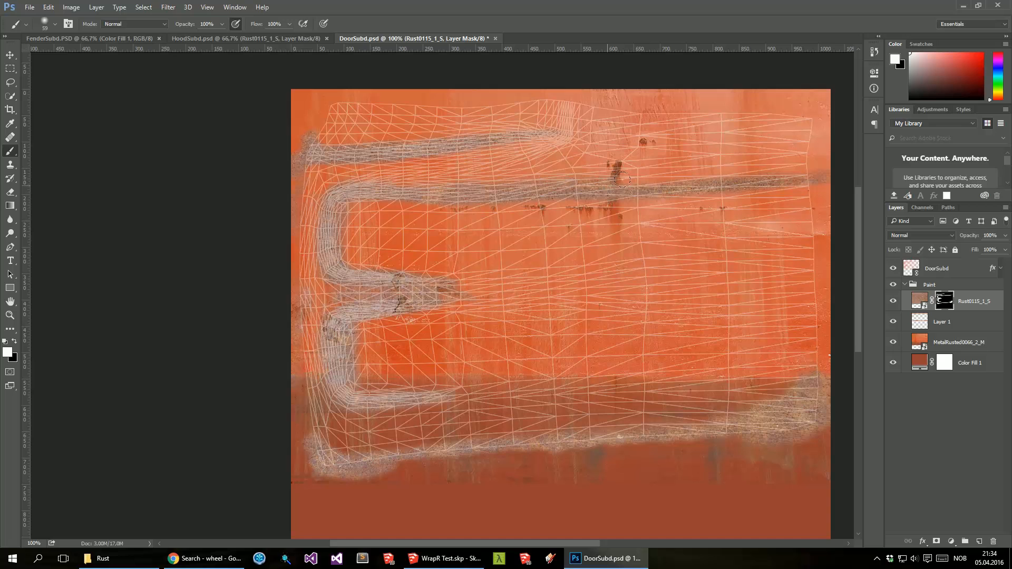
left_click_drag(710, 177, 814, 171)
key("x")
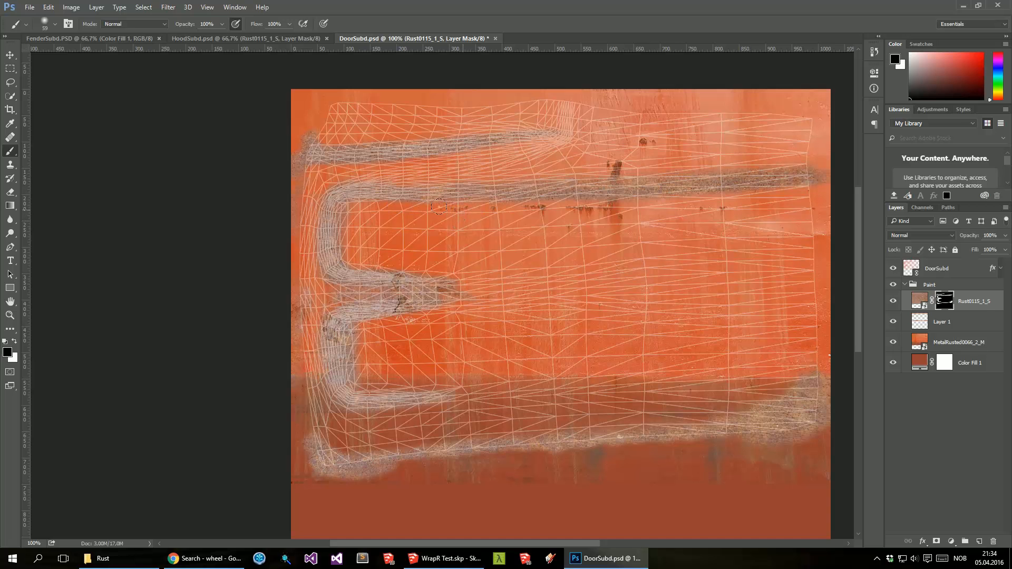
left_click_drag(678, 193, 787, 186)
key("alt+Tab")
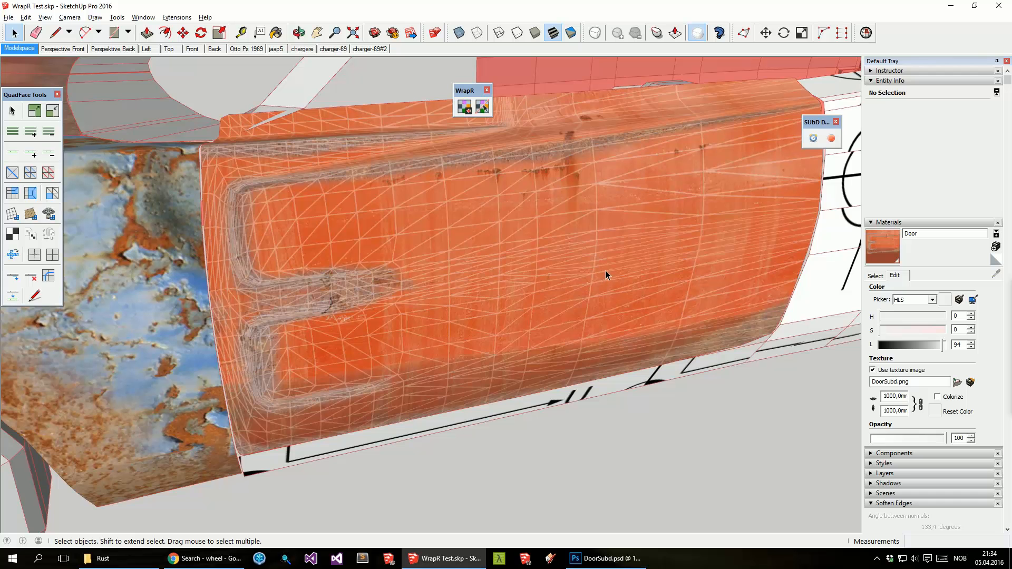
key("alt+Tab")
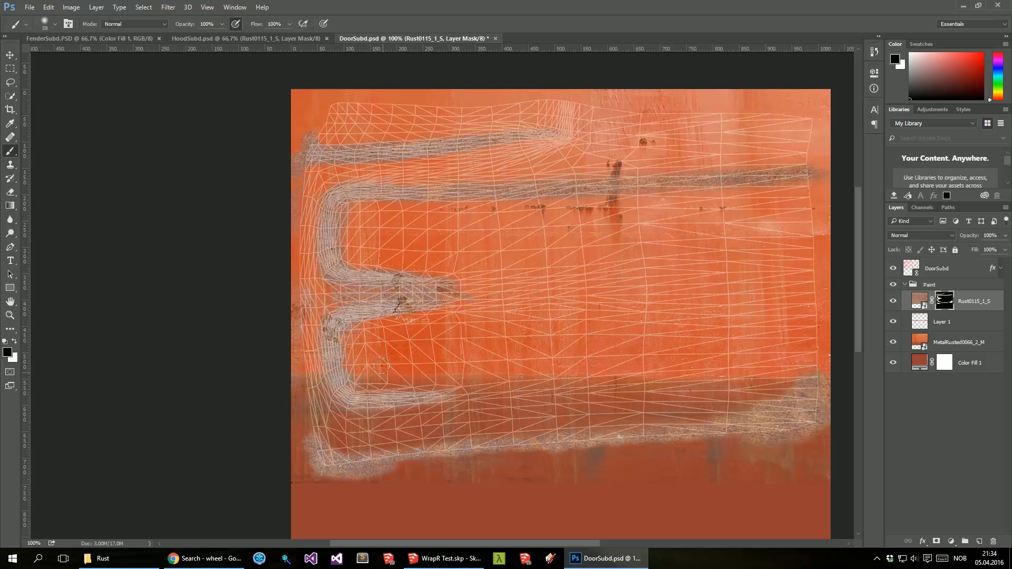
Step: Hide the DoorSubd wireframe layer and save the Photoshop document
left_click(893, 268)
key("v")
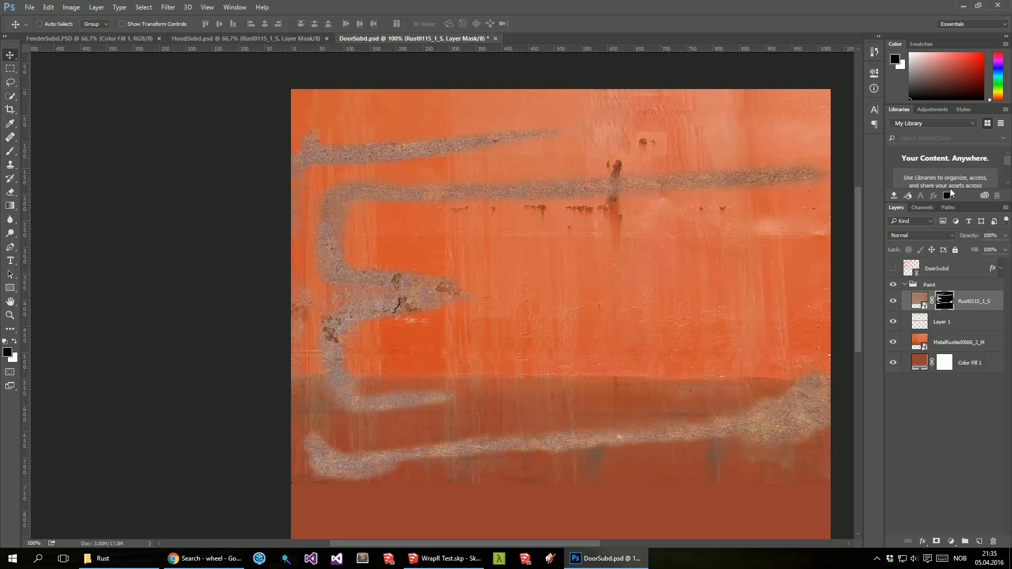
key("ctrl+s")
Step: Export the clean door texture as DoorSubd.png over the existing file and return to SketchUp
left_click(29, 7)
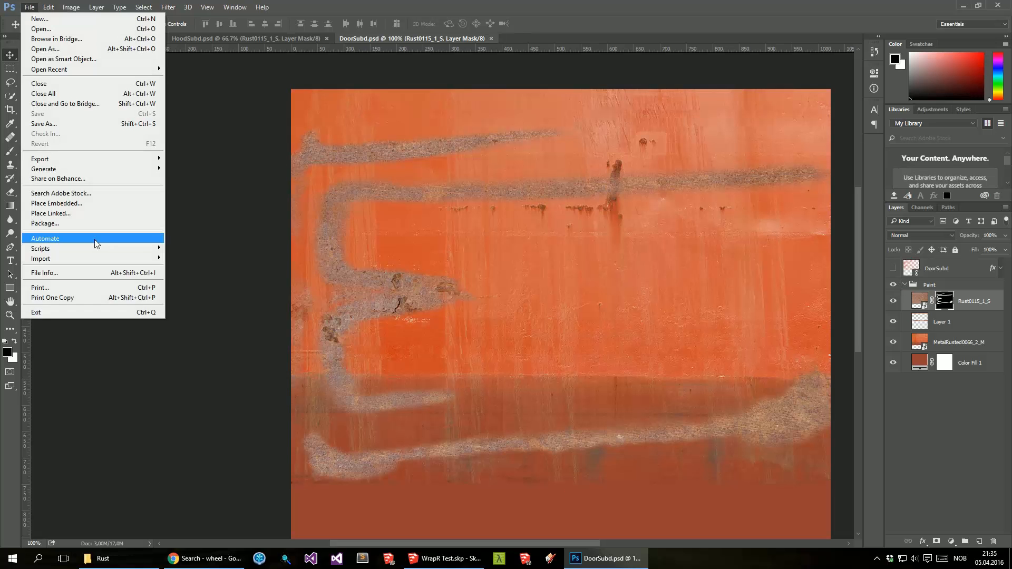
mouse_move(105, 157)
left_click(189, 158)
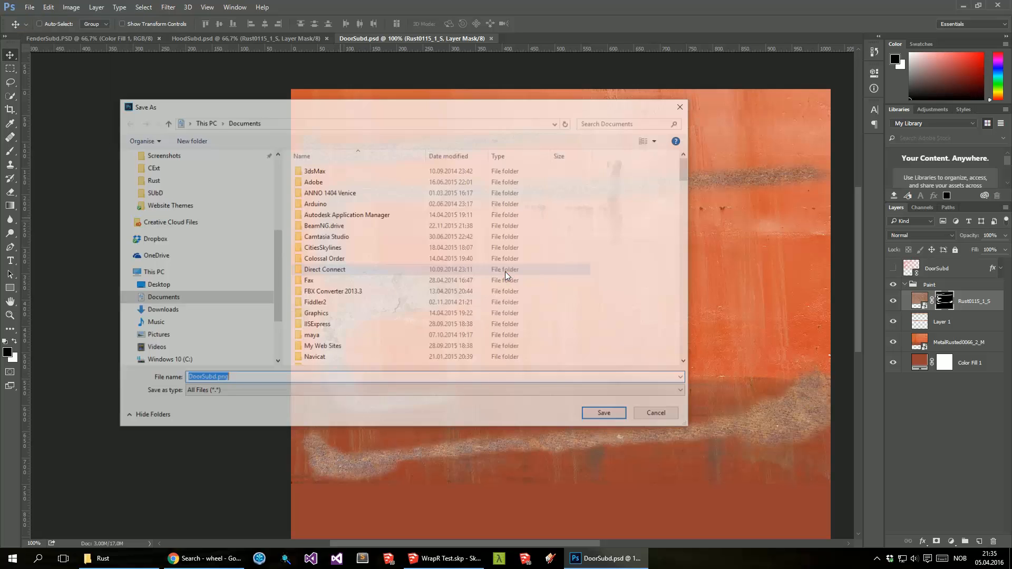
left_click(608, 416)
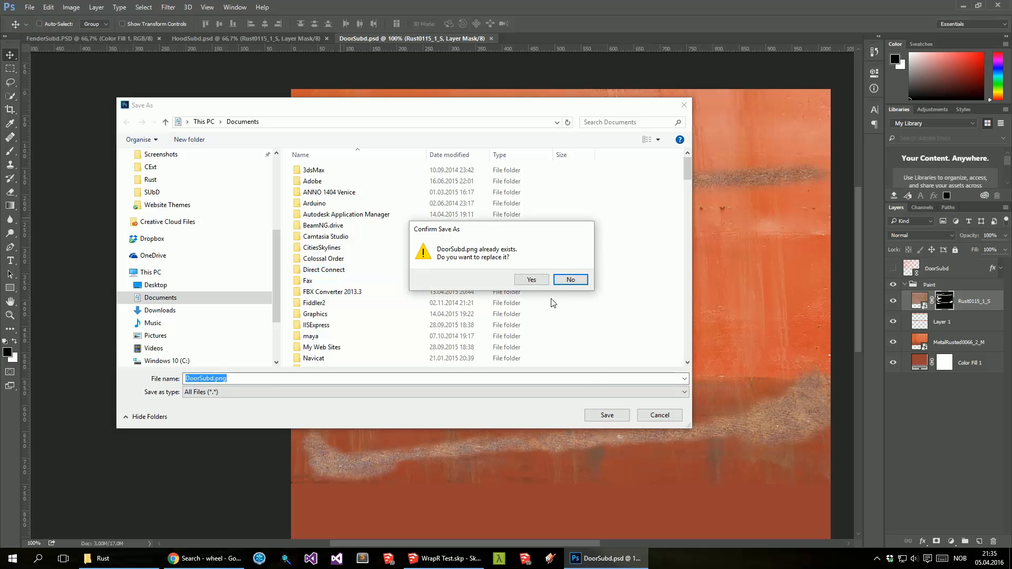
left_click(530, 281)
left_click(459, 558)
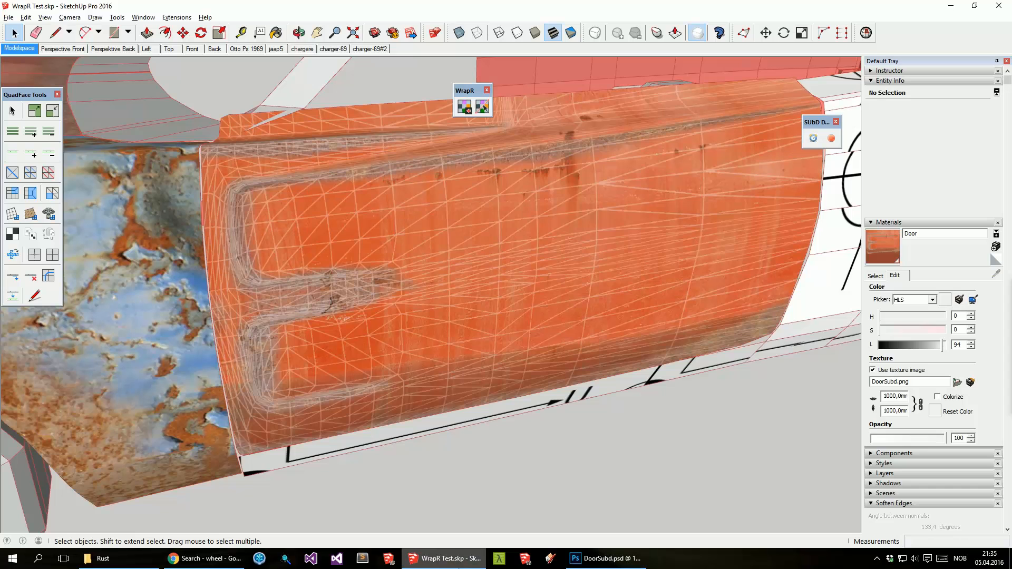
Step: Reload DoorSubd.png as the Door material's texture image and inspect the updated door together with the rest of the car
left_click(957, 382)
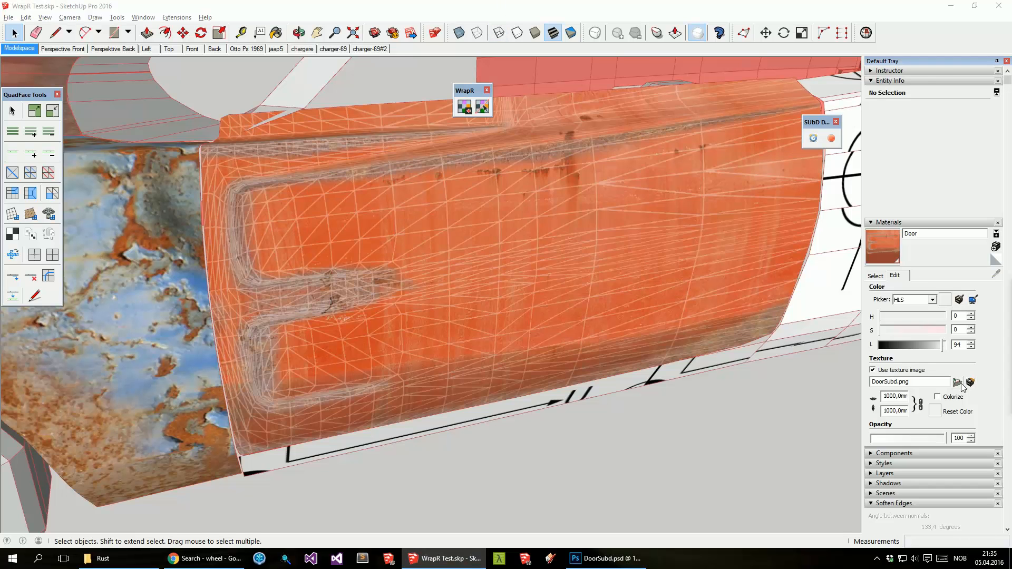
key("Return")
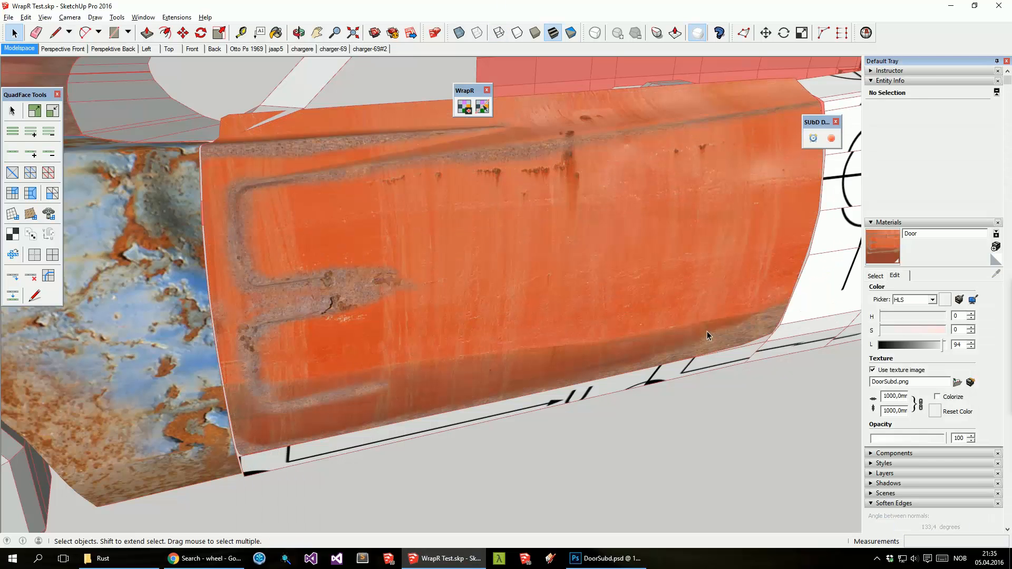
middle_click_drag(697, 328, 565, 221)
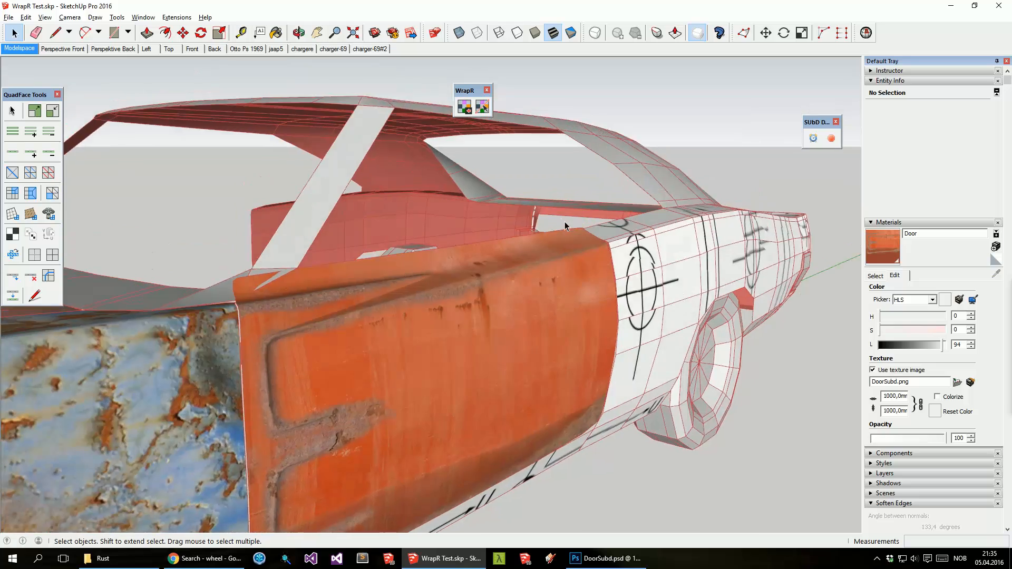
scroll(565, 221, "down", 8)
scroll(564, 222, "up", 6)
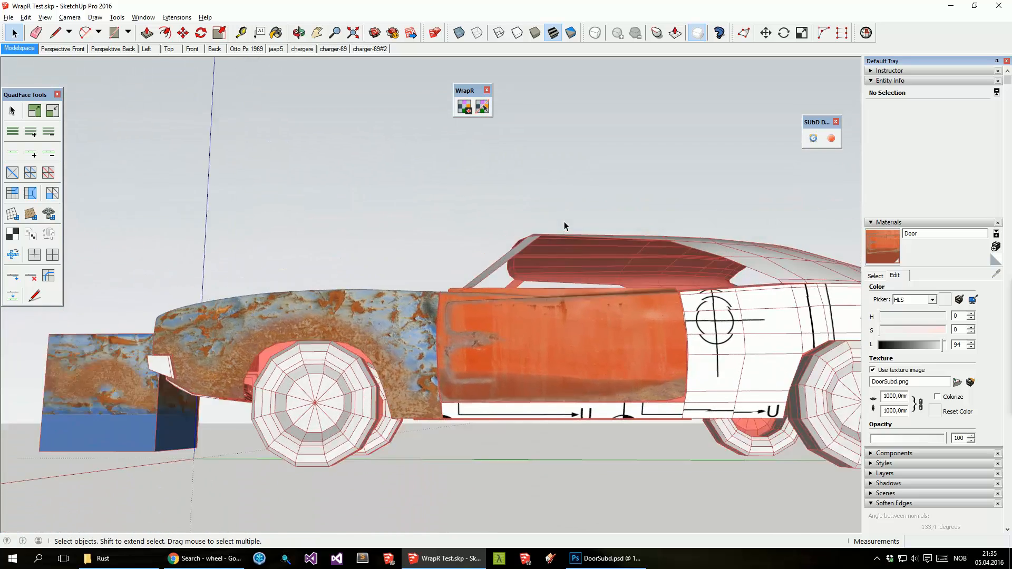
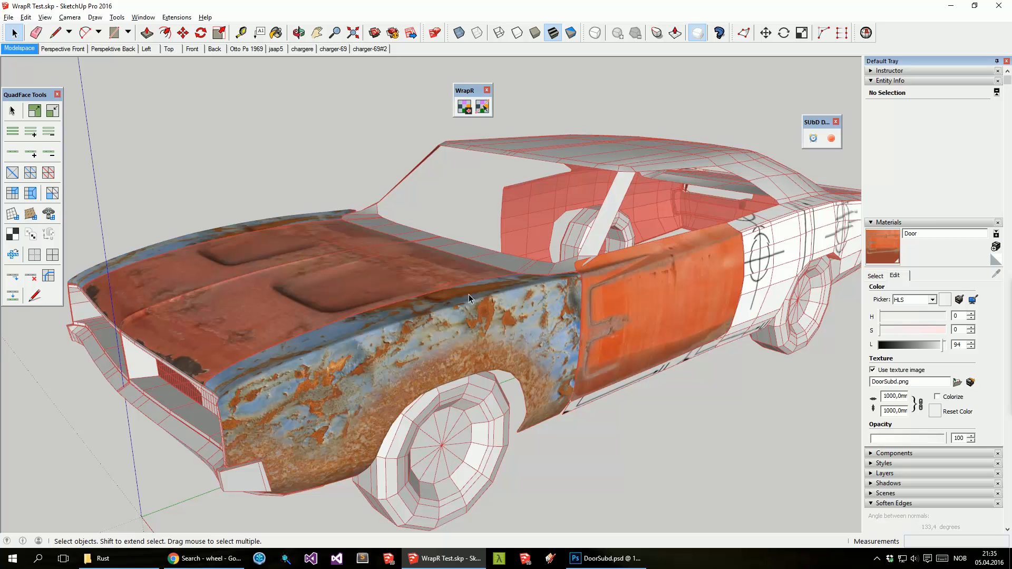
scroll(469, 298, "down", 3)
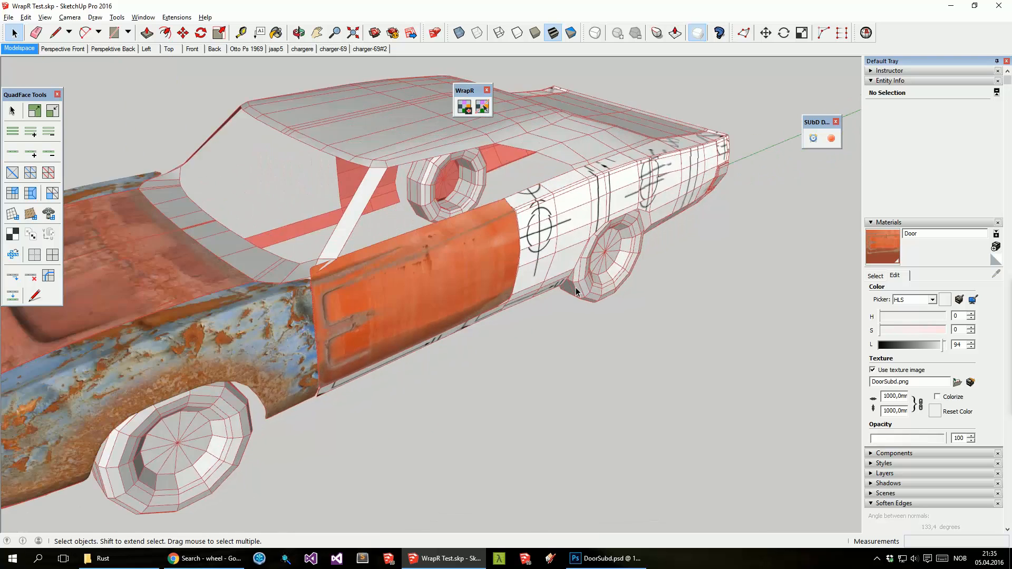
Step: Place a copy of the rear fender component beside the car and make that copy unique
left_click(583, 303)
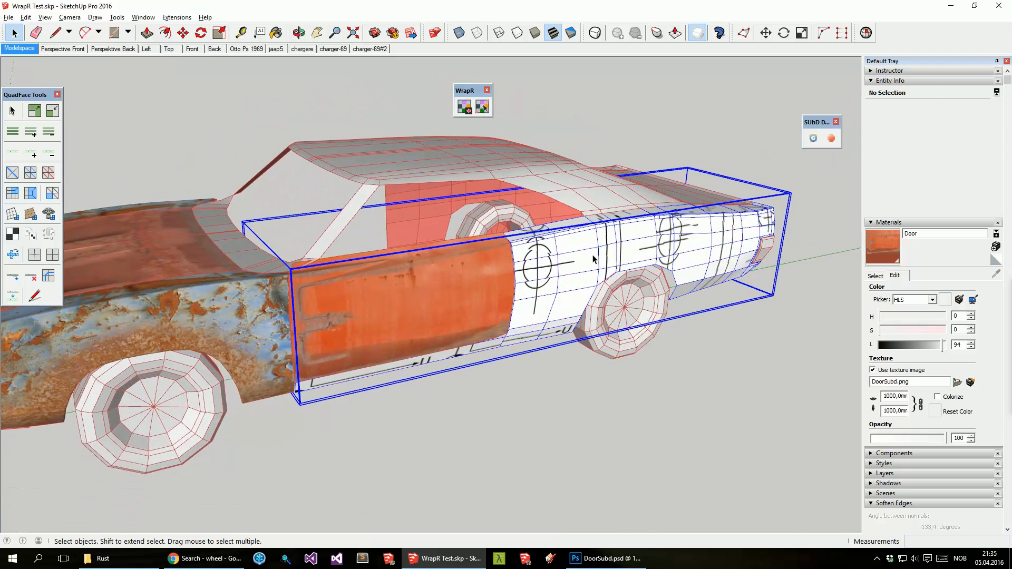
key("m")
scroll(506, 258, "down", 3)
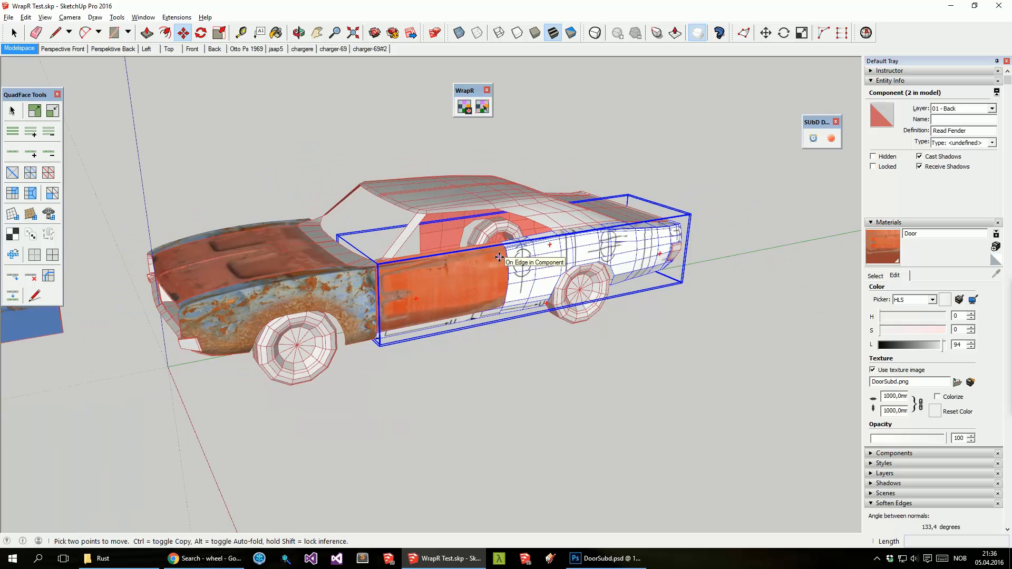
key("ctrl")
left_click(529, 339)
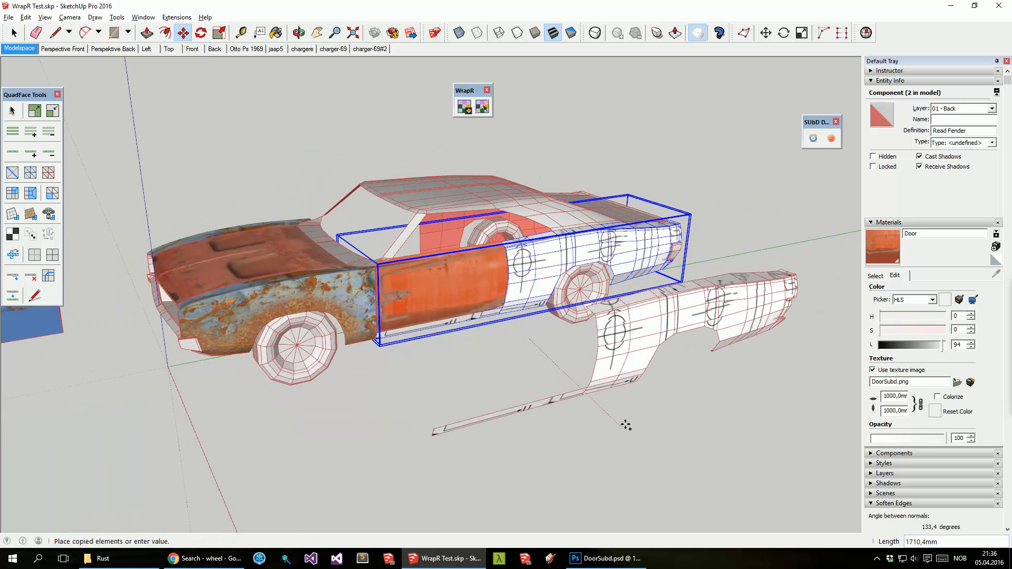
left_click(657, 420)
key("space")
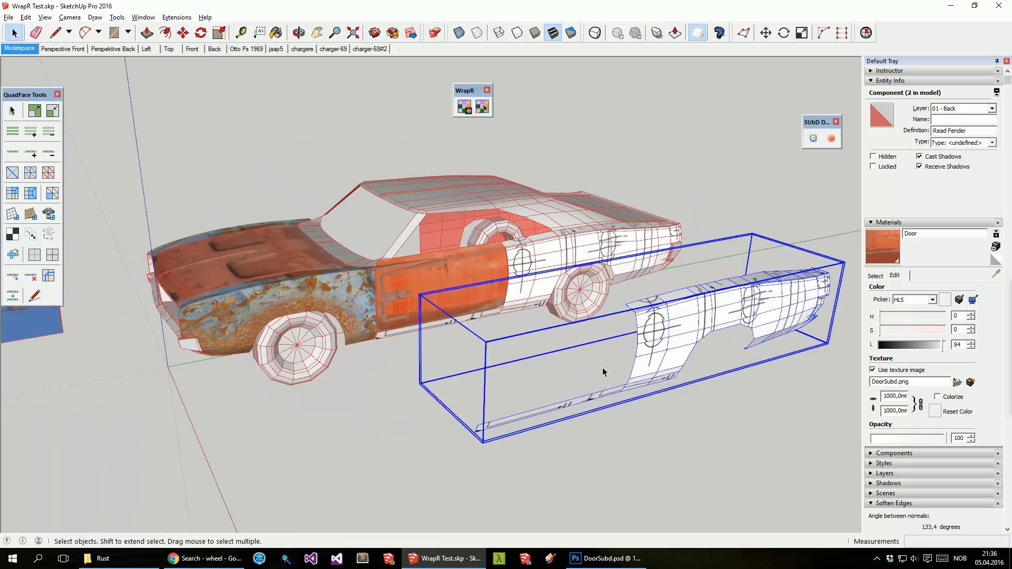
middle_click_drag(605, 373, 673, 350)
right_click(671, 328)
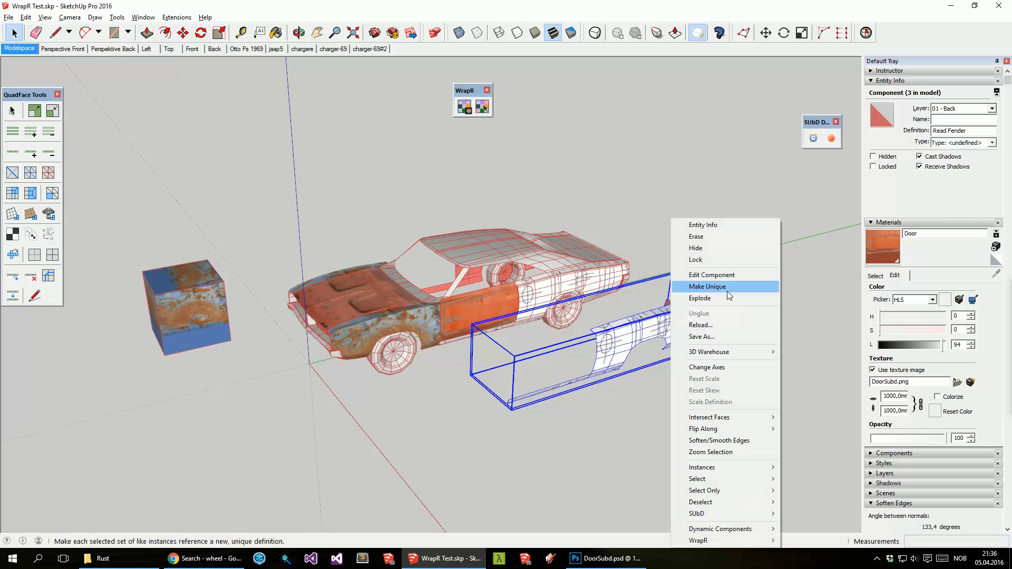
left_click(698, 287)
Step: Draw a ground-plane rectangle that encloses the footprint of the copied rear fender
key("h")
scroll(697, 353, "up", 2)
middle_click_drag(659, 348, 253, 358)
middle_click_drag(594, 329, 480, 370)
scroll(437, 362, "down", 2)
middle_click_drag(396, 379, 345, 404)
scroll(327, 388, "up", 3)
middle_click_drag(320, 372, 286, 319)
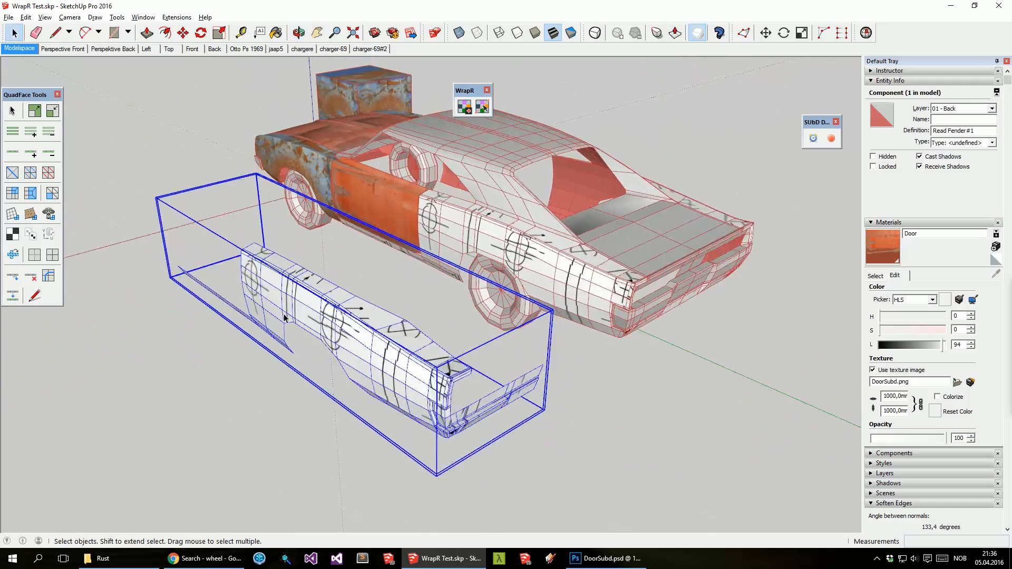
scroll(286, 318, "down", 1)
key("m")
key("r")
left_click(382, 470)
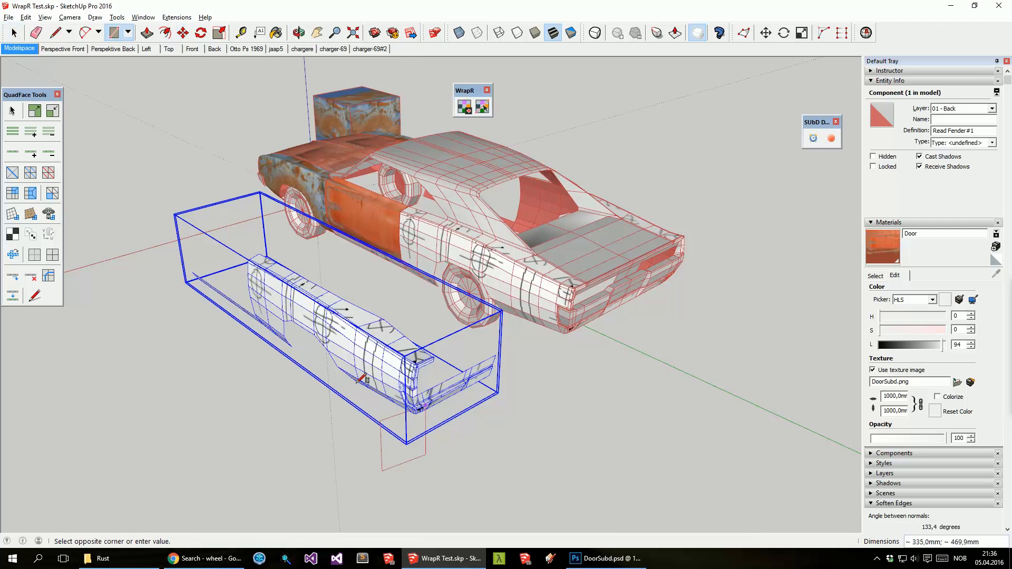
left_click(236, 248)
middle_click_drag(316, 353, 360, 348)
Step: Push/pull the rectangle up into a box about 1012 mm high around the fender copy, with X-ray display on
key("space")
key("p")
left_click(422, 403)
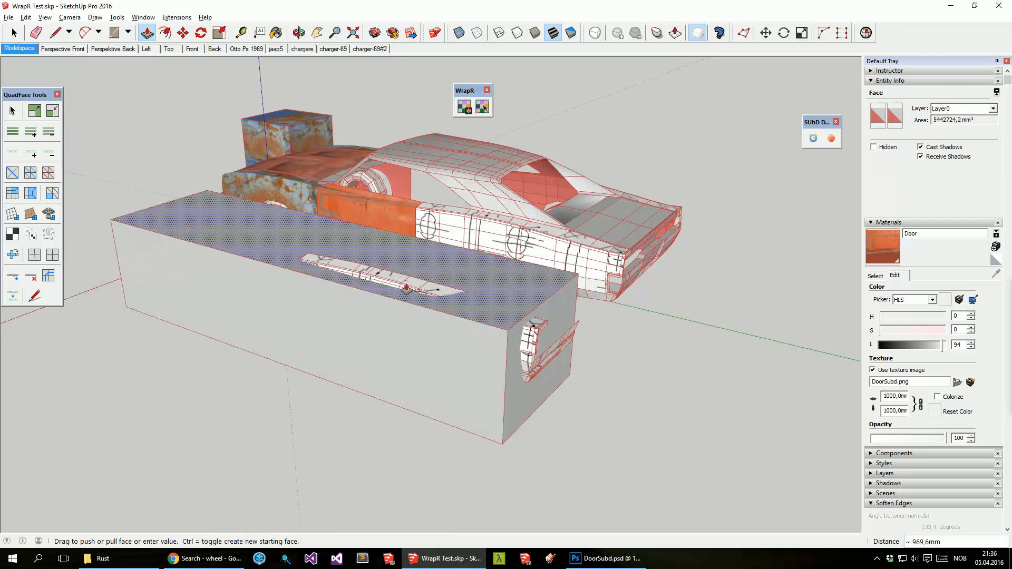
left_click(358, 282)
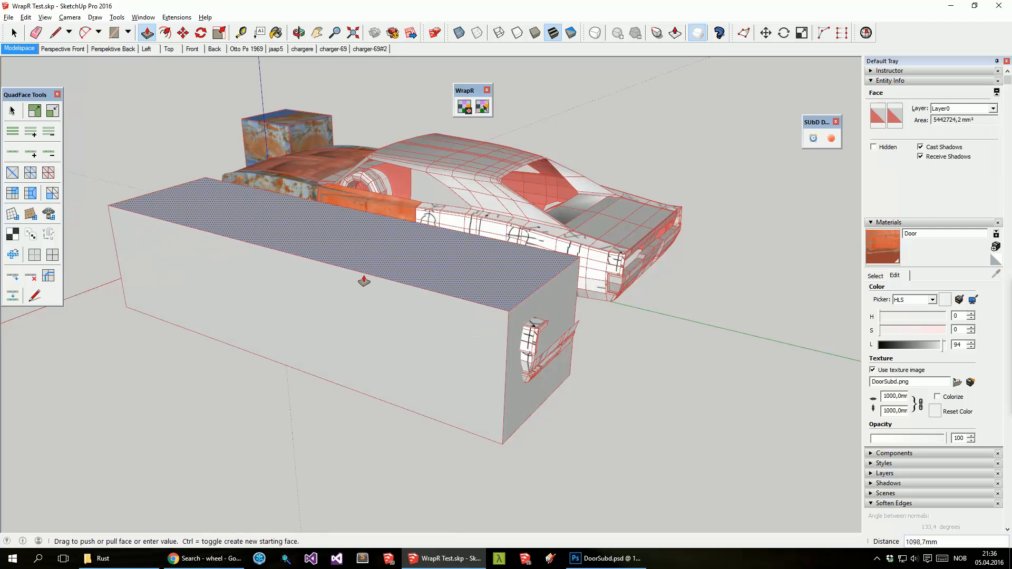
key("x")
left_click(375, 268)
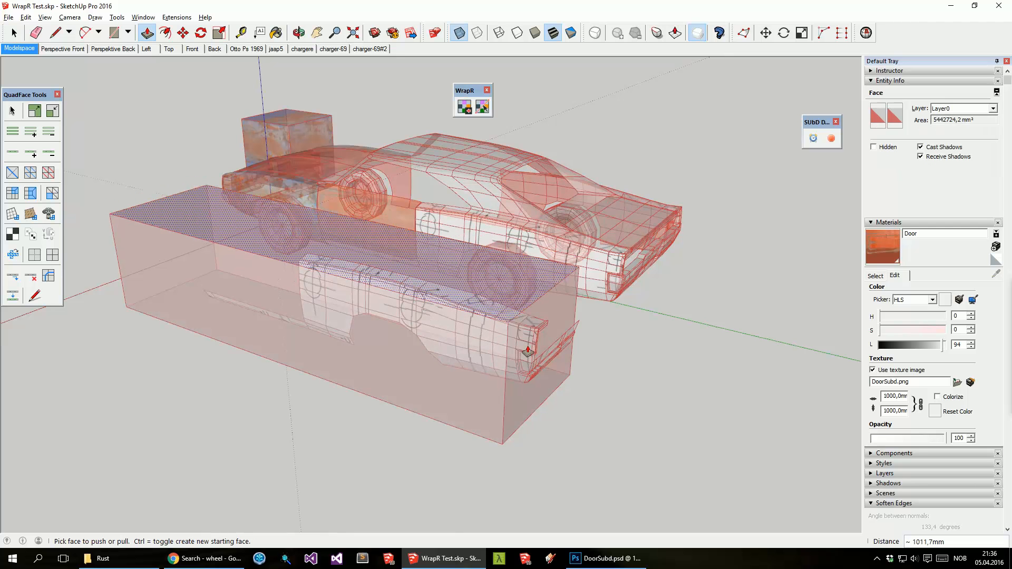
Step: Push/pull the box's end and side faces to fit the box closely around the fender copy
left_click(527, 340)
left_click(549, 325)
left_click(406, 391)
left_click(402, 325)
middle_click_drag(257, 293, 516, 272)
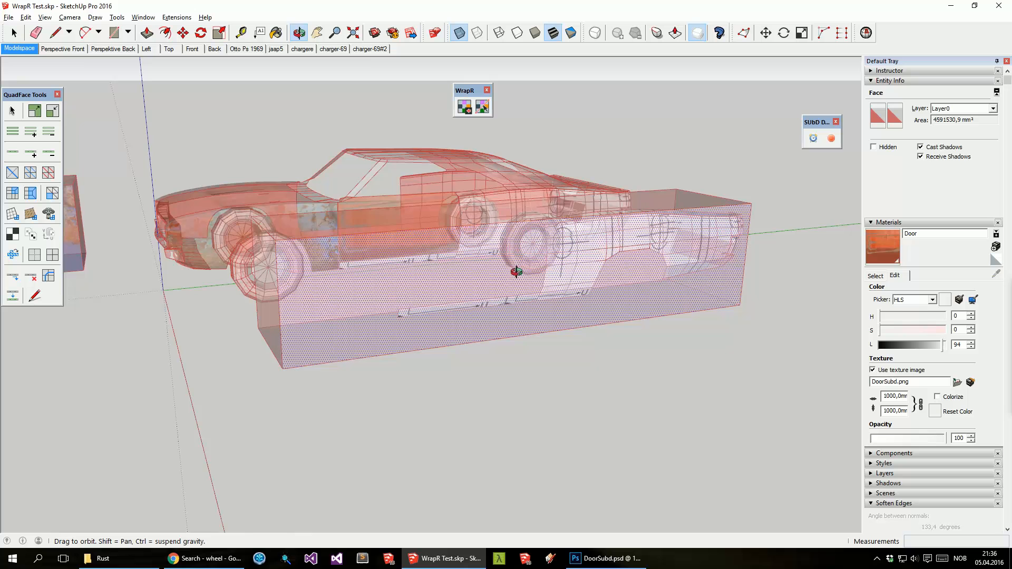
left_click(271, 322)
left_click(400, 315)
middle_click_drag(595, 289, 480, 206)
key("space")
key("p")
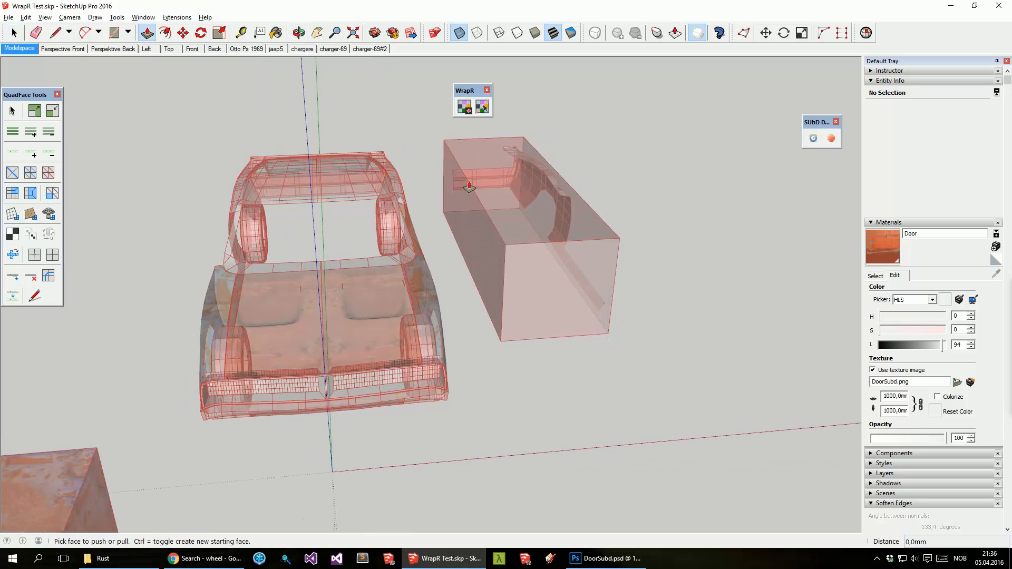
left_click(463, 184)
left_click(452, 179)
middle_click_drag(449, 242, 295, 248)
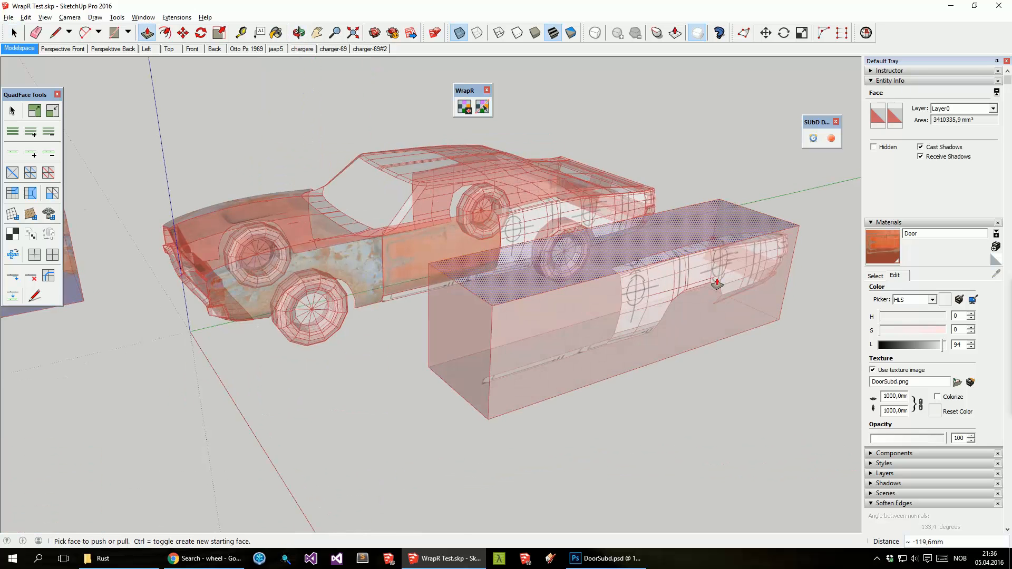
Step: Turn off X-ray display and check the box's top and long outer side around the fender copy
middle_click_drag(716, 285, 454, 280)
scroll(454, 280, "down", 2)
key("space")
left_click(682, 336)
middle_click_drag(682, 336, 454, 250)
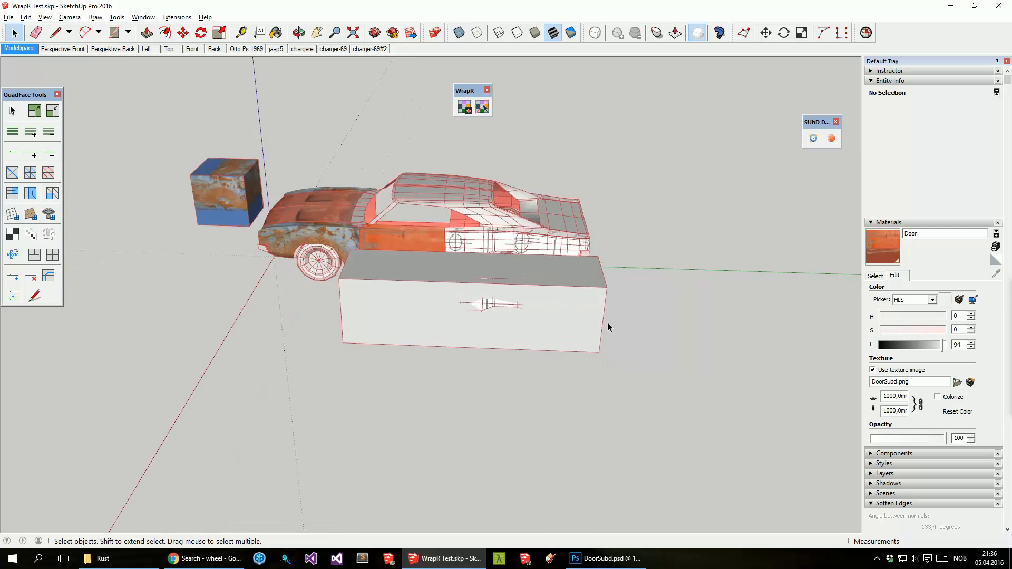
scroll(608, 323, "up", 3)
middle_click_drag(496, 278, 420, 294)
left_click(423, 248)
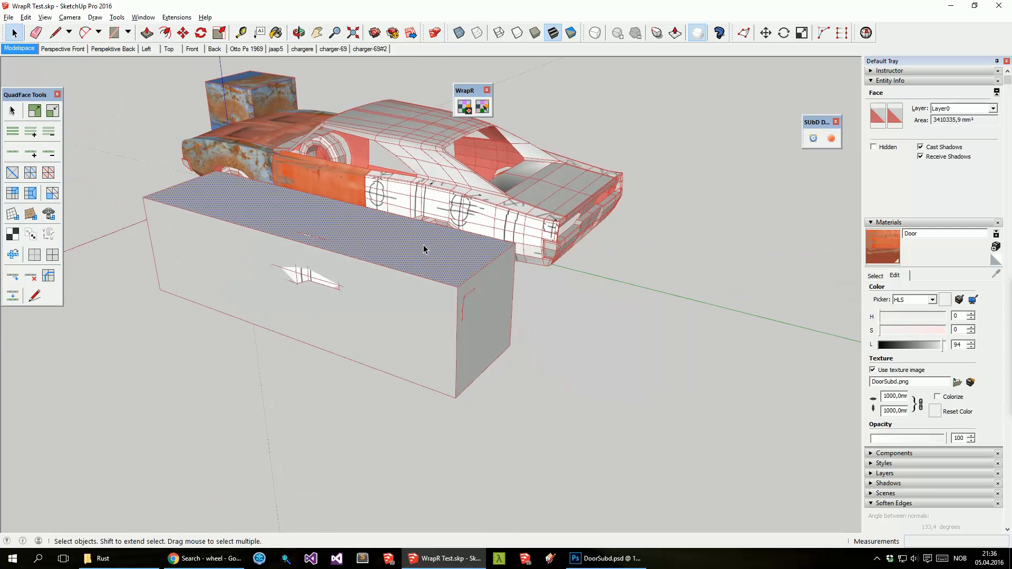
middle_click_drag(323, 237, 639, 226)
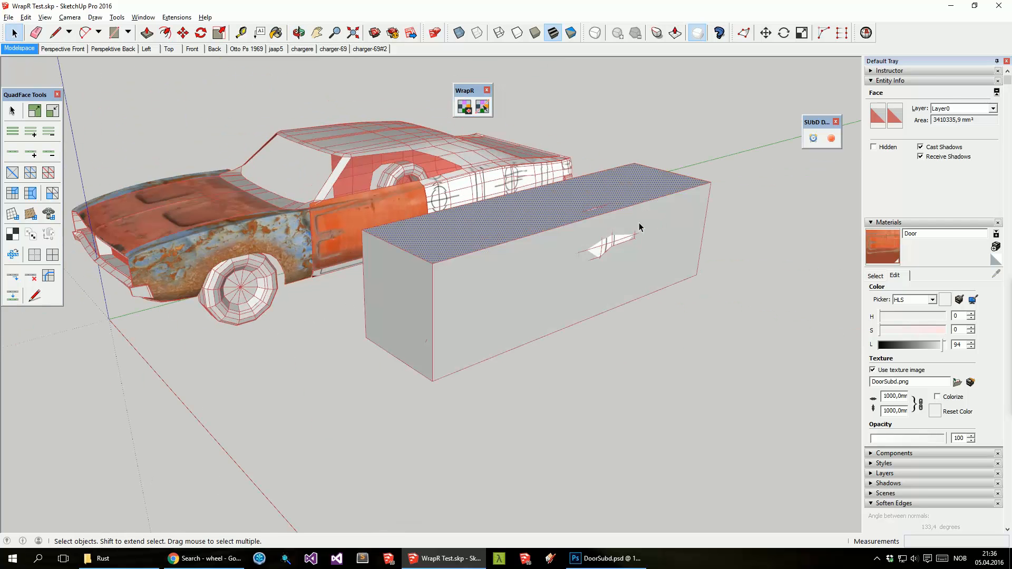
double_click(493, 311)
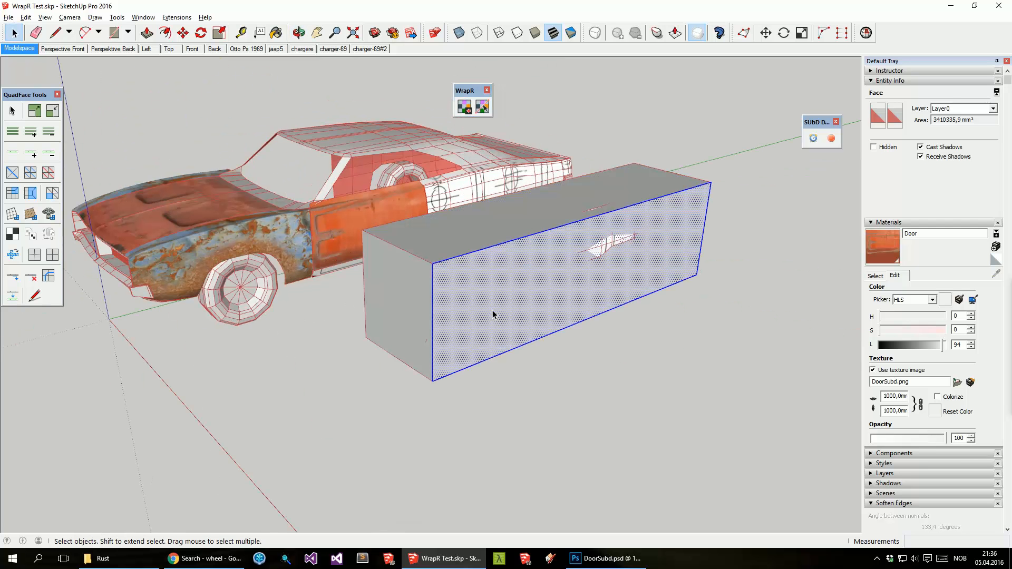
left_click(374, 400)
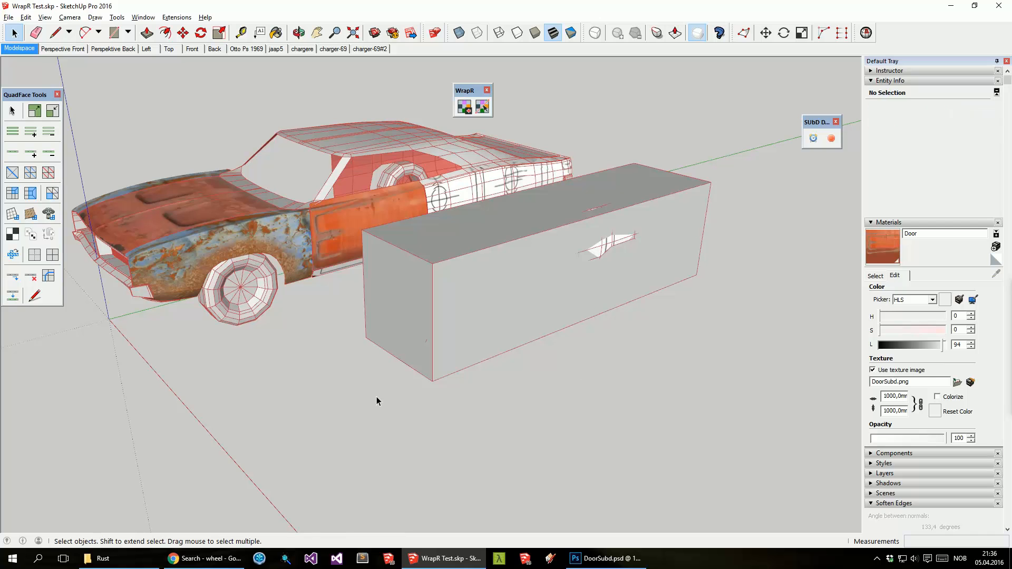
Step: Insert RustPaint0109_1_M.jpg from the Rust folder as an image about 1714 mm wide and move it clear of the box
left_click(105, 559)
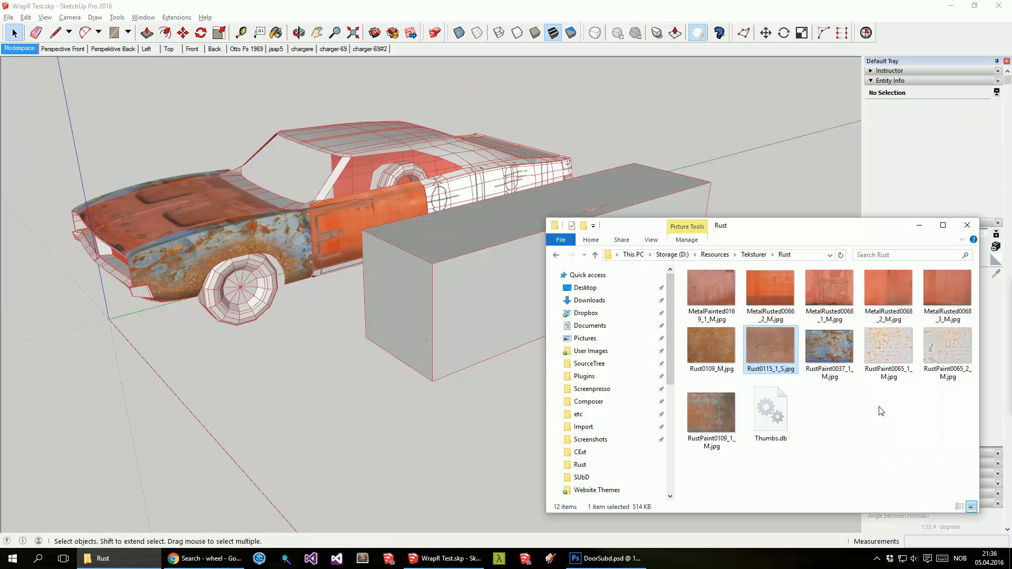
left_click(703, 411)
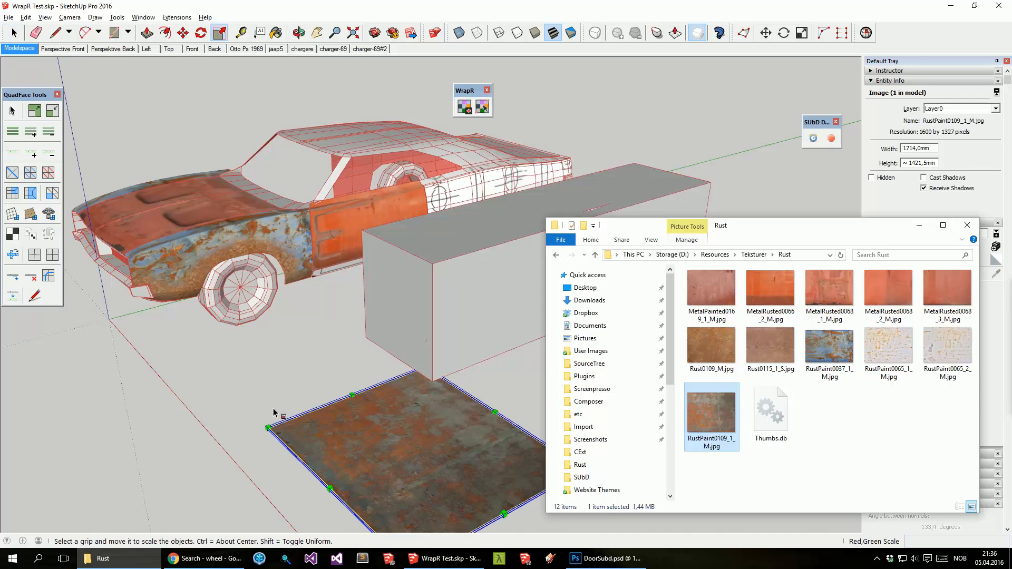
middle_click_drag(284, 362, 318, 384)
scroll(318, 384, "down", 3)
key("m")
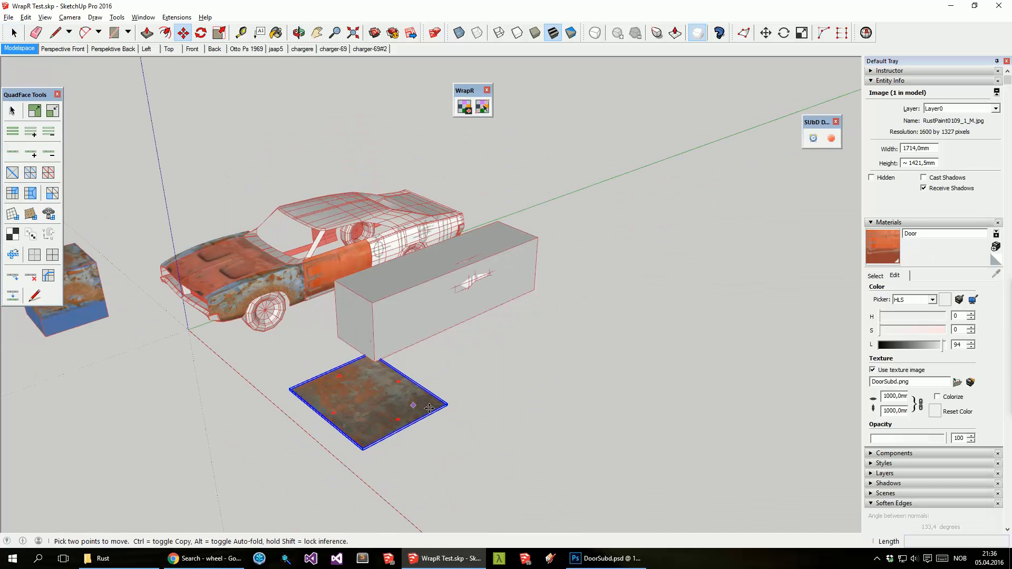
left_click(477, 415)
left_click(721, 359)
Step: Rotate the inserted rust image about a quarter turn flat on the ground
scroll(600, 343, "up", 3)
middle_click_drag(600, 343, 600, 404)
key("space")
key("q")
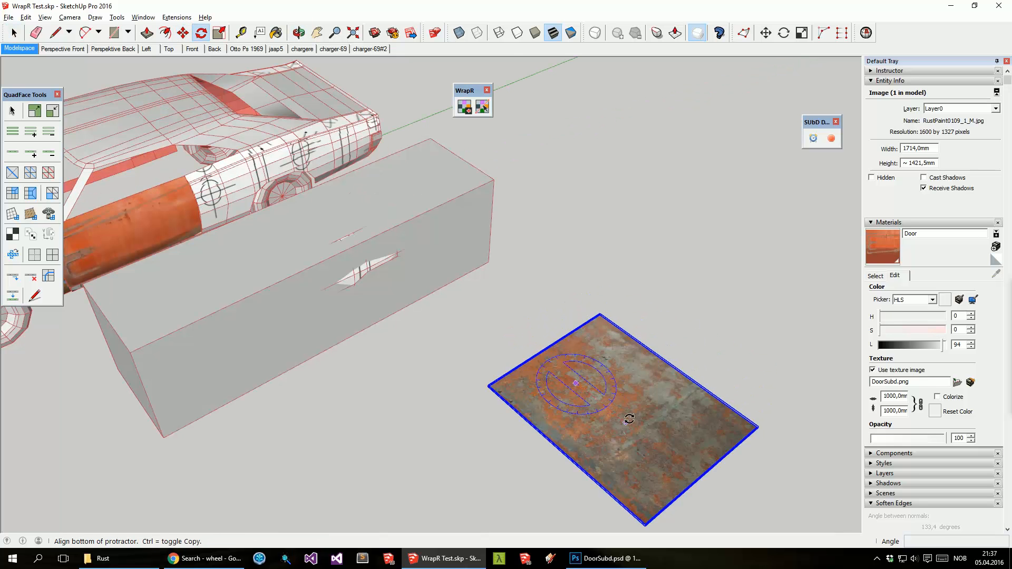
left_click(625, 423)
left_click(665, 323)
key("space")
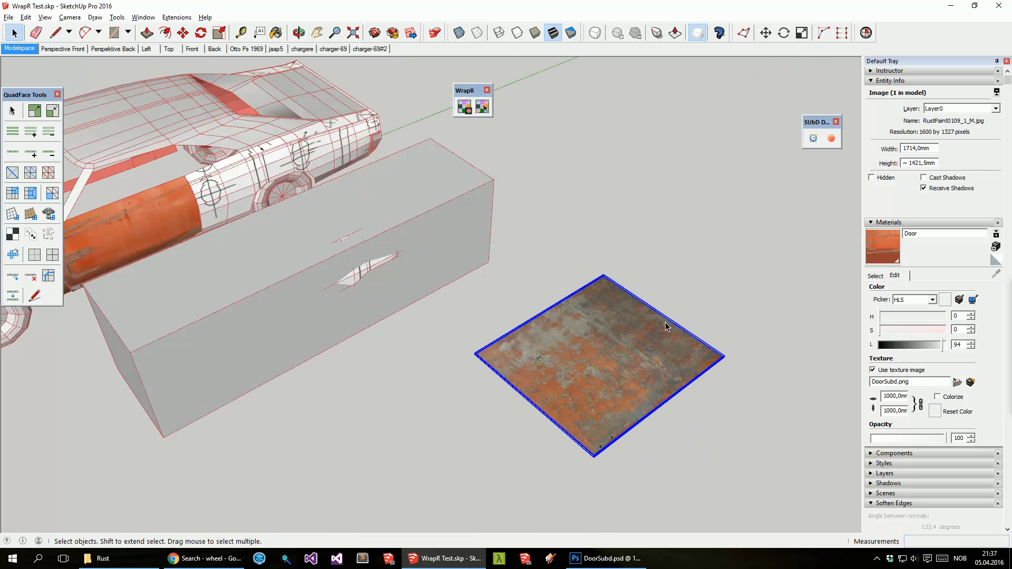
Step: Use the rust image as a material and paint RustPaint0109_1_M onto the box's long outer side
right_click(625, 324)
left_click(691, 444)
middle_click_drag(550, 328, 587, 333)
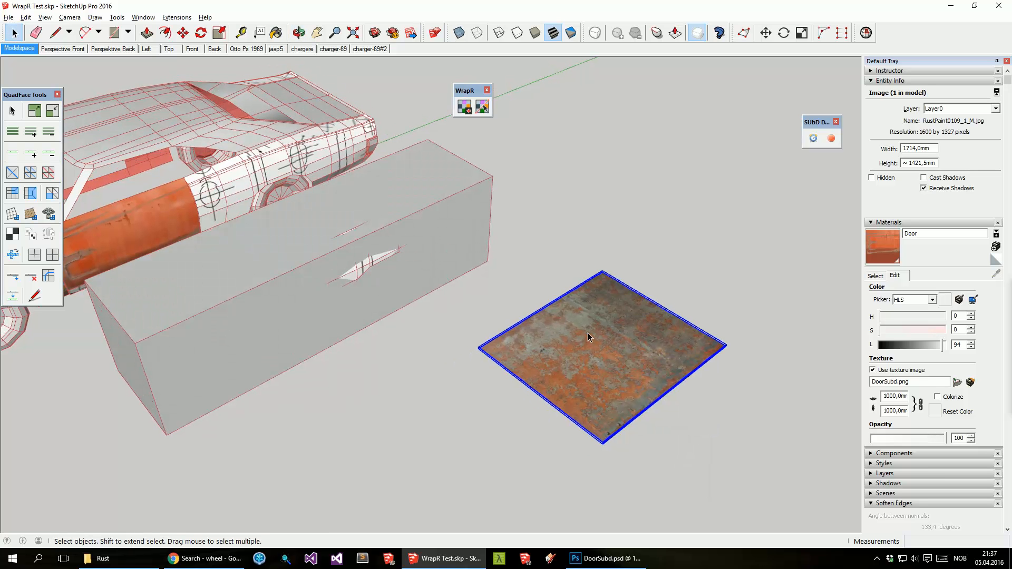
left_click(884, 276)
left_click(934, 339)
middle_click_drag(284, 312, 336, 299)
left_click(288, 340)
middle_click_drag(411, 298, 448, 285)
scroll(551, 353, "down", 3)
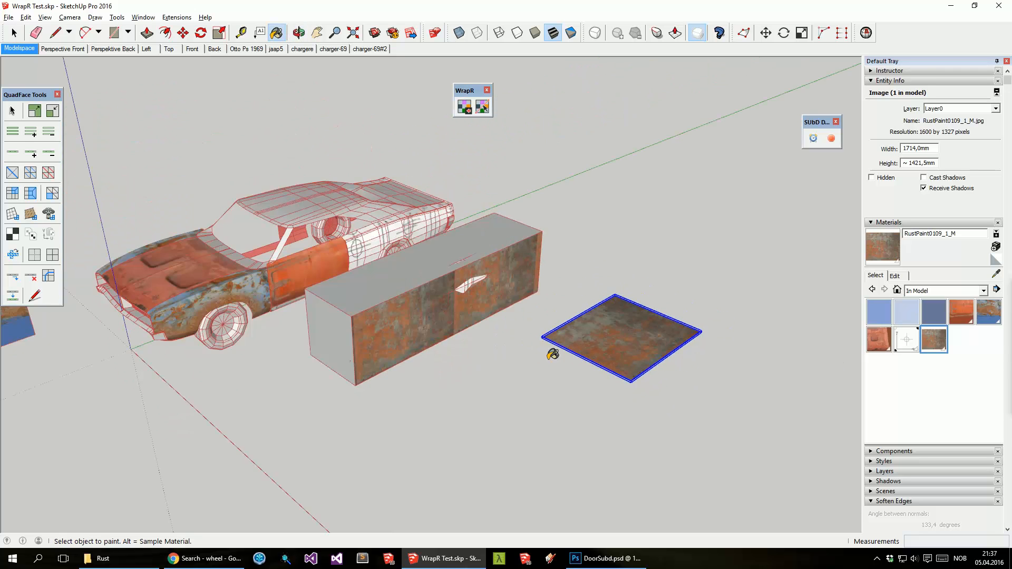
Step: Reposition the rust texture on the box's long side, scaling it so one tile spans the full face length
middle_click_drag(338, 295, 315, 308)
scroll(445, 336, "up", 4)
key("space")
right_click(387, 314)
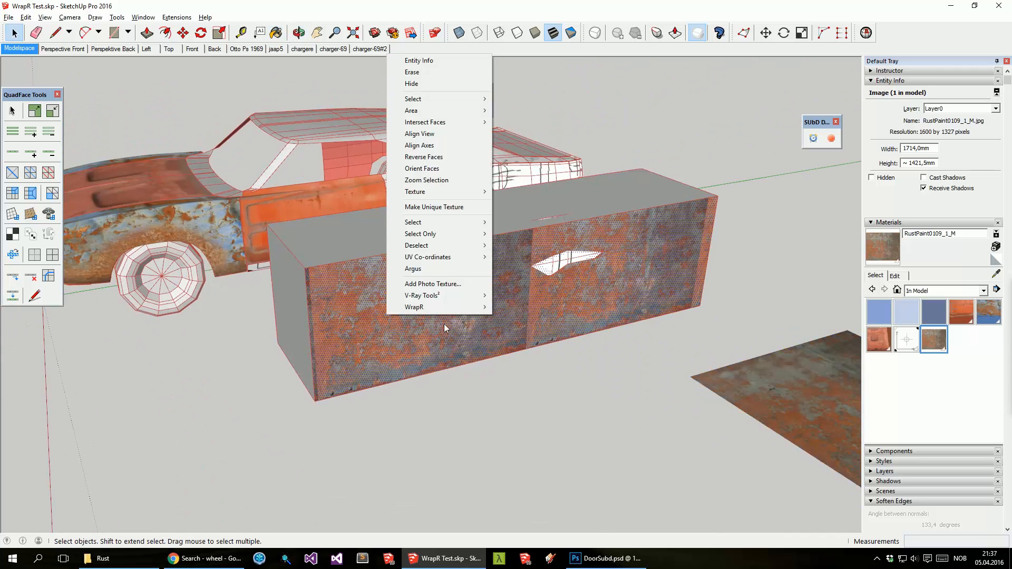
mouse_move(443, 192)
left_click(542, 189)
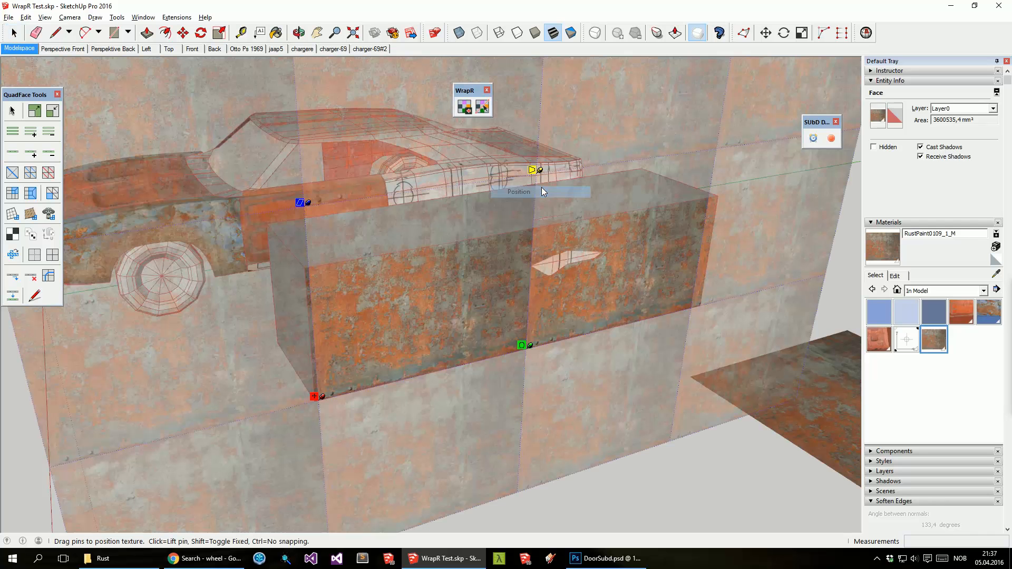
left_click_drag(538, 342, 702, 302)
right_click(538, 315)
left_click(570, 323)
Step: Sample the positioned rust texture from the long side and paint it onto the box's top and front end faces
key("b")
key("alt")
left_click(421, 243)
middle_click_drag(423, 237, 437, 328)
key("space")
scroll(415, 375, "up", 3)
middle_click_drag(424, 384, 495, 303)
key("b")
key("alt")
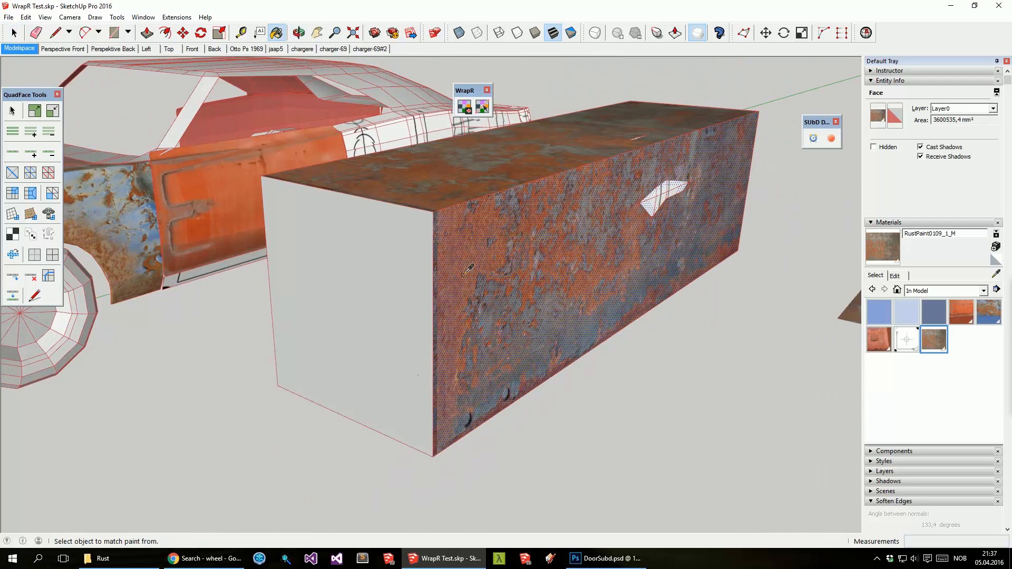
left_click(406, 249)
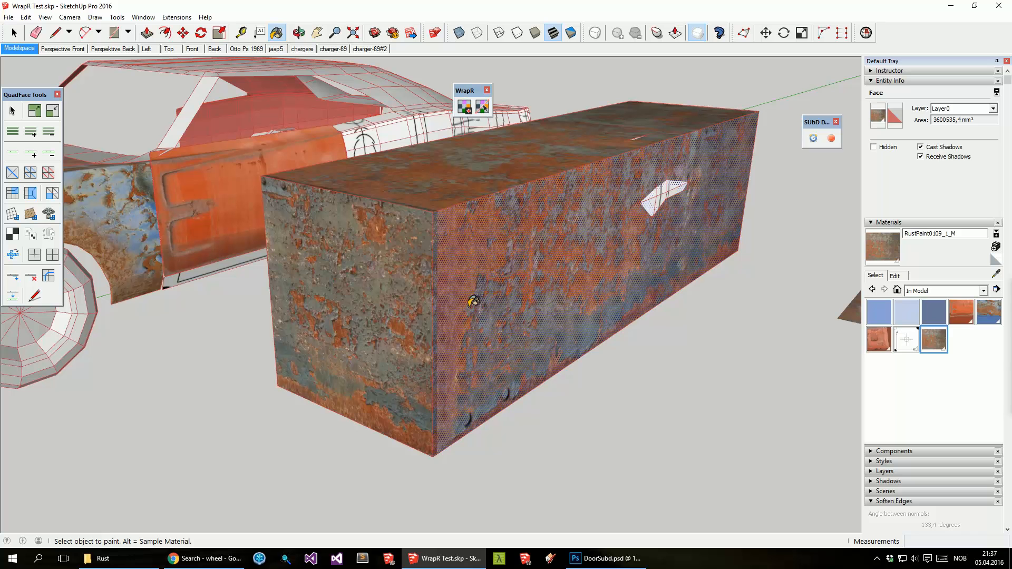
Step: Paint the sampled rust texture onto the box's rear end face
middle_click_drag(354, 285, 430, 315)
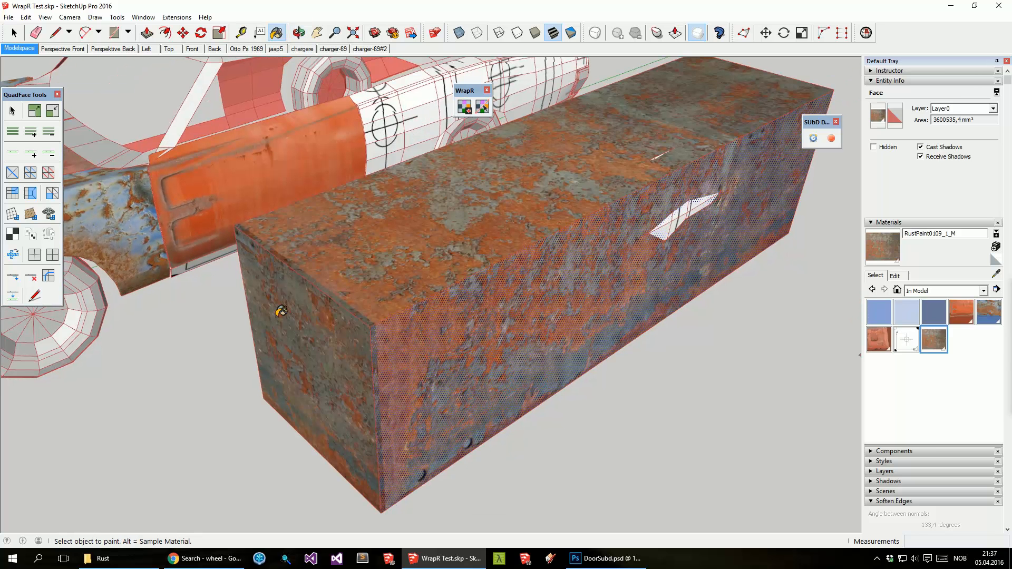
middle_click_drag(547, 265, 349, 315)
scroll(413, 312, "down", 3)
scroll(349, 314, "up", 3)
left_click(518, 344)
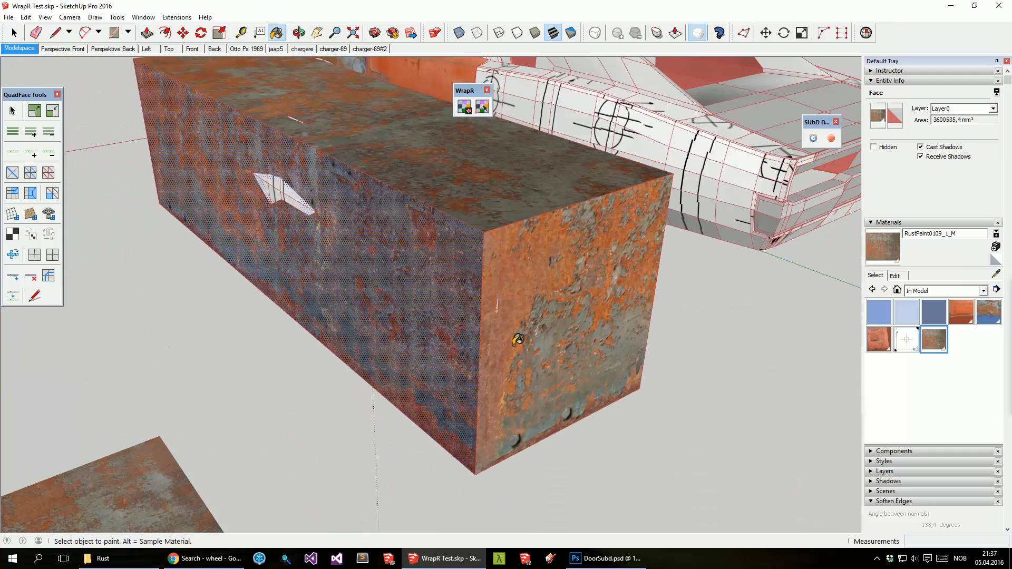
Step: Select all connected geometry of the rust-painted box and make it a group
middle_click_drag(515, 329, 322, 343)
key("space")
scroll(375, 352, "down", 2)
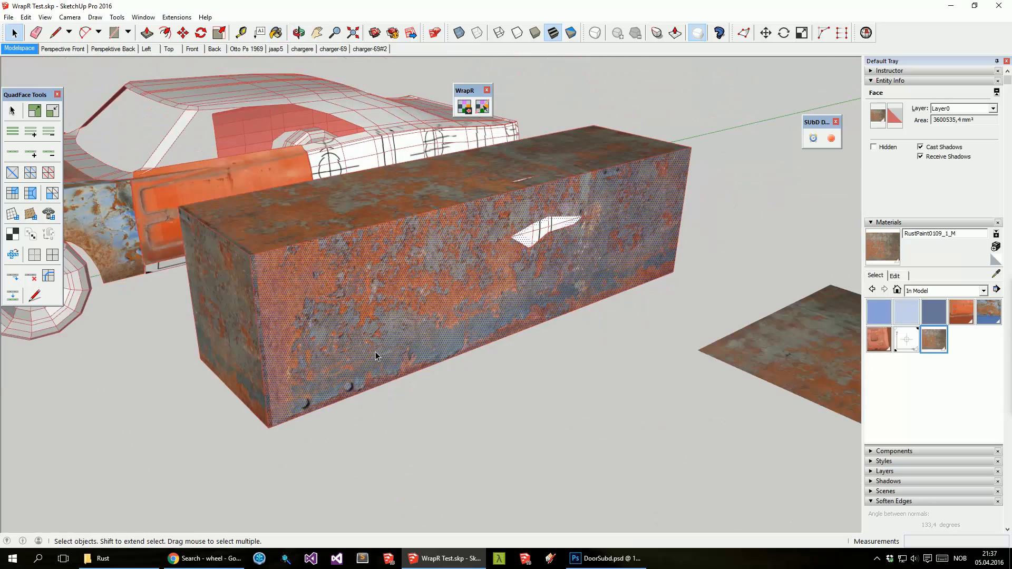
triple_click(368, 382)
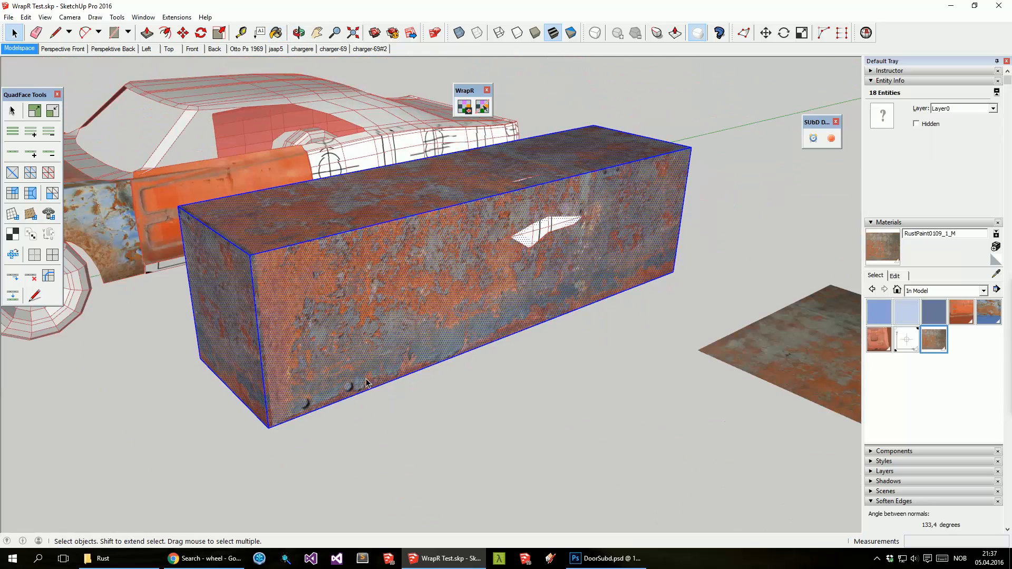
key("ctrl+g")
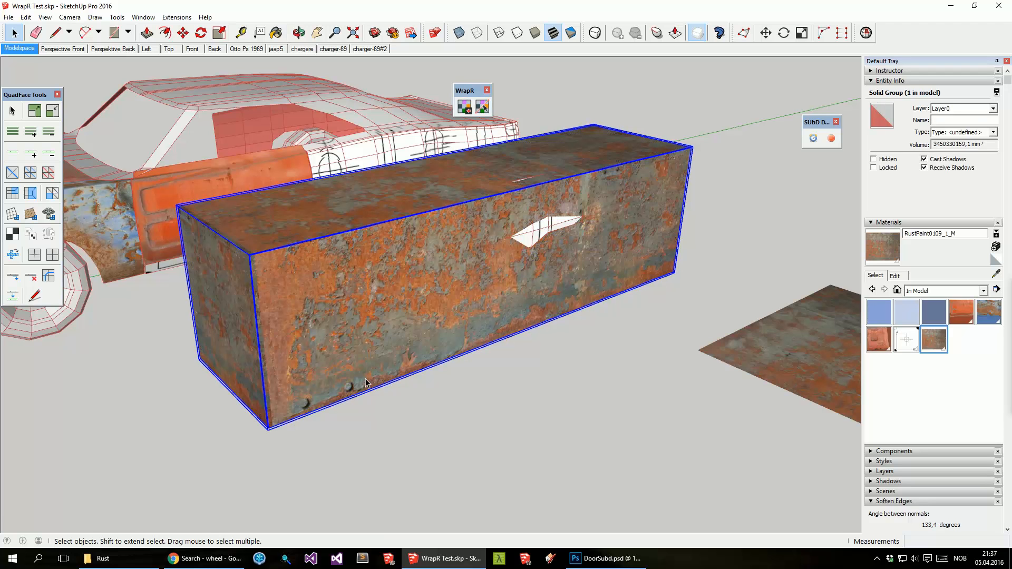
key("b")
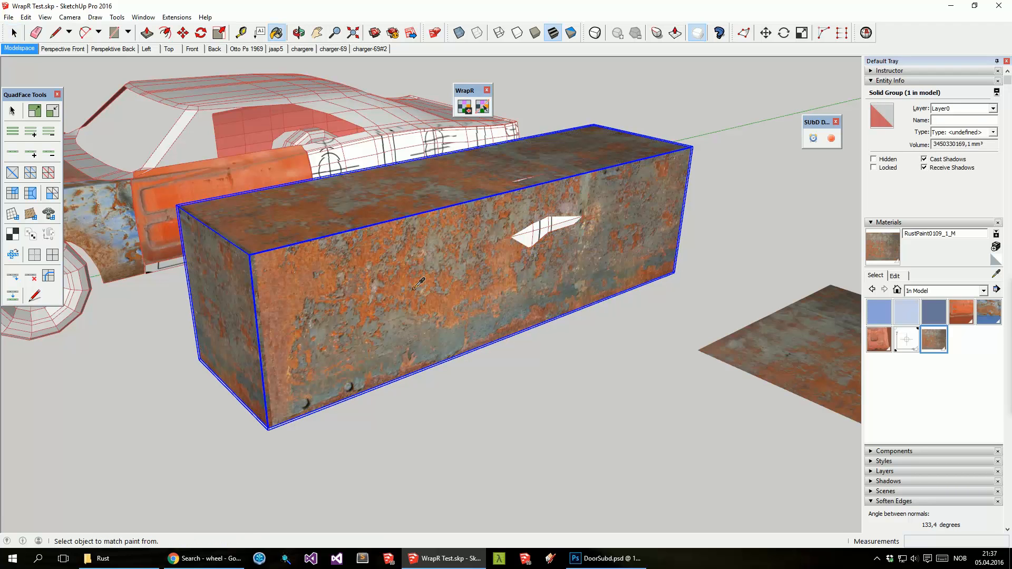
middle_click_drag(561, 268, 536, 237)
key("space")
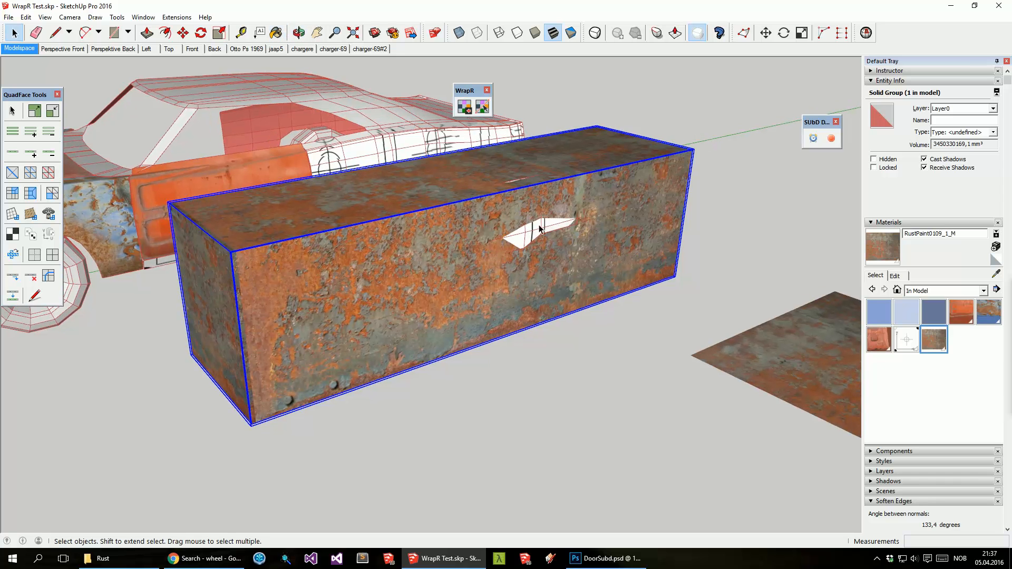
double_click(539, 227)
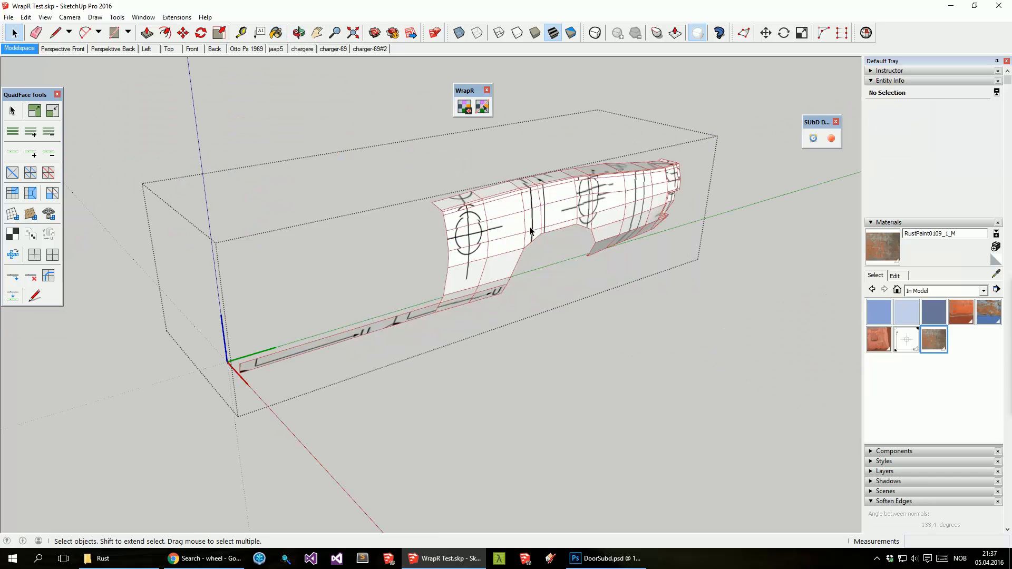
left_click(602, 365)
Step: Open the box group and set the textures on its long outer side and top face to Projected
double_click(562, 292)
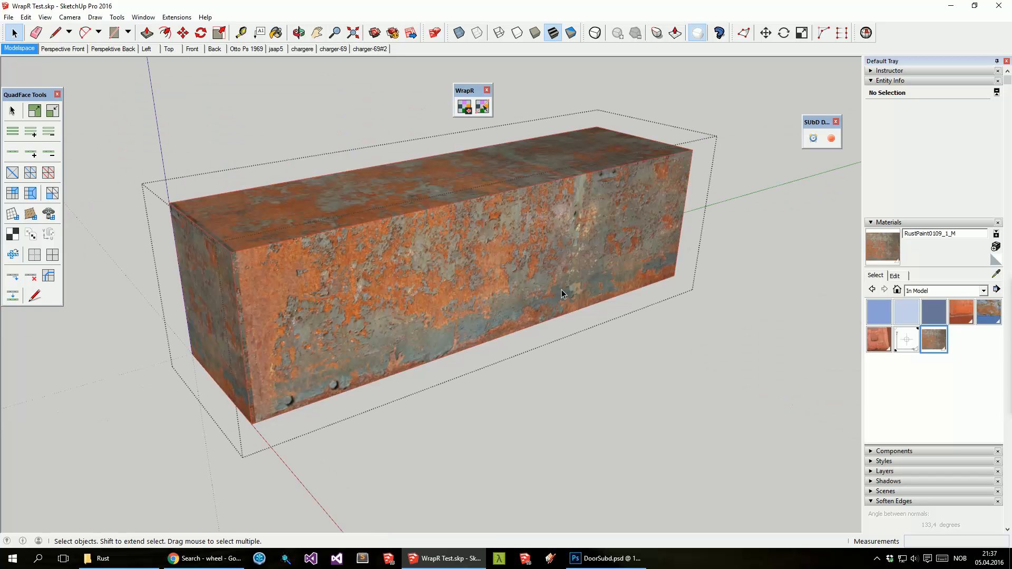
right_click(562, 262)
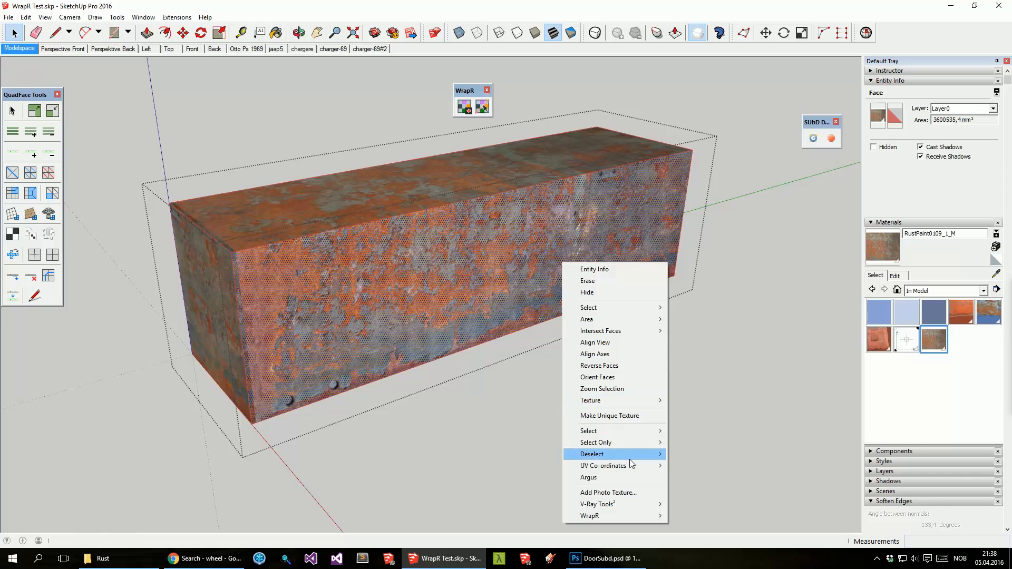
mouse_move(635, 400)
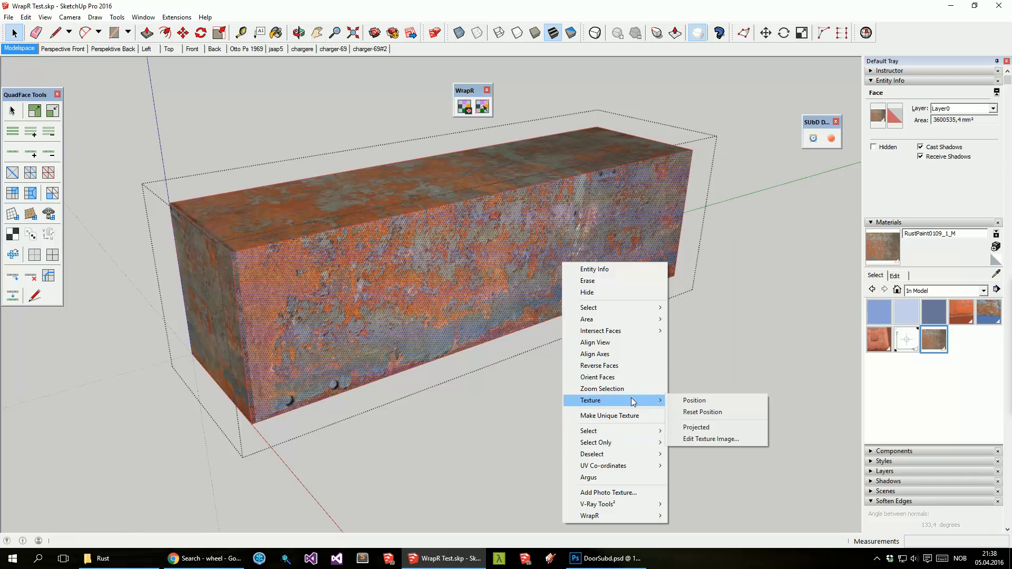
left_click(699, 428)
right_click(363, 181)
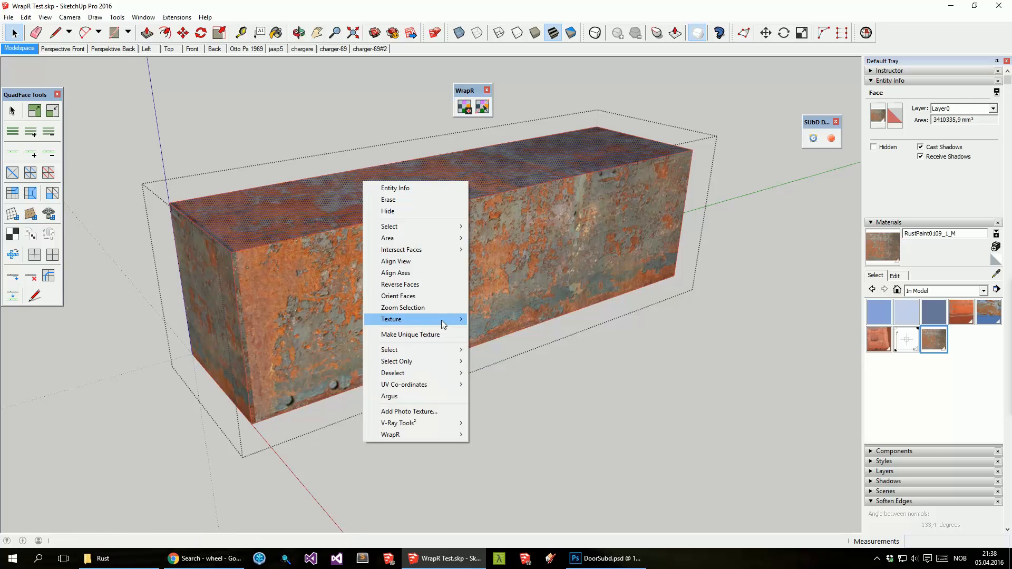
mouse_move(453, 320)
left_click(504, 344)
Step: Set the textures on the box's front and rear end faces to Projected and close the box group
middle_click_drag(405, 332, 318, 313)
right_click(247, 292)
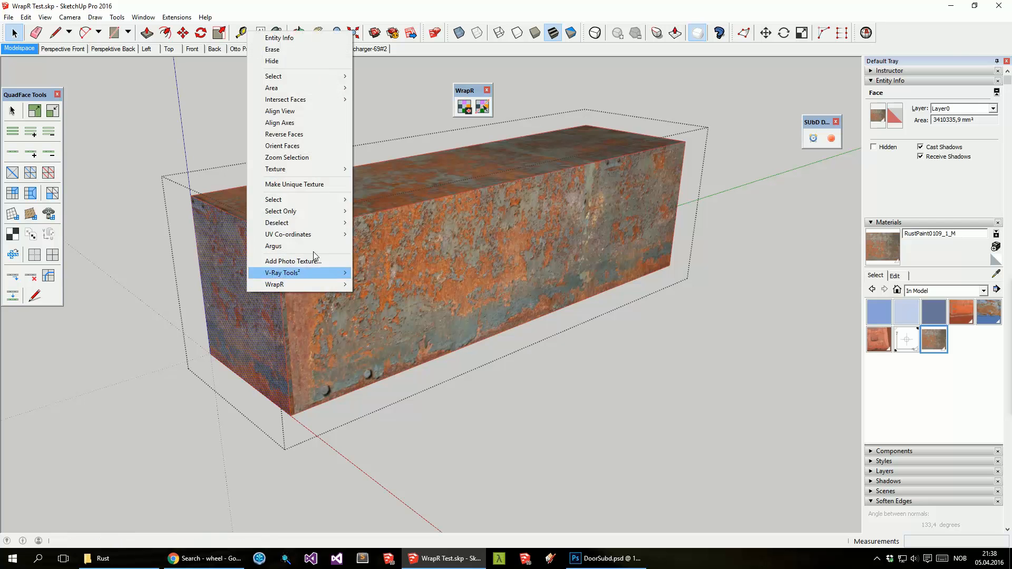
mouse_move(330, 170)
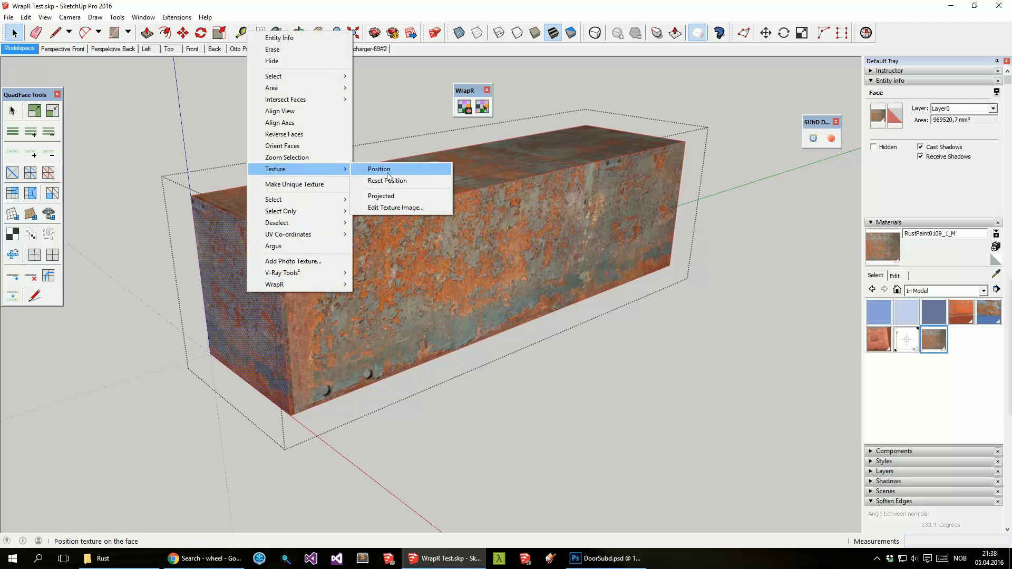
left_click(415, 197)
middle_click_drag(578, 203, 222, 272)
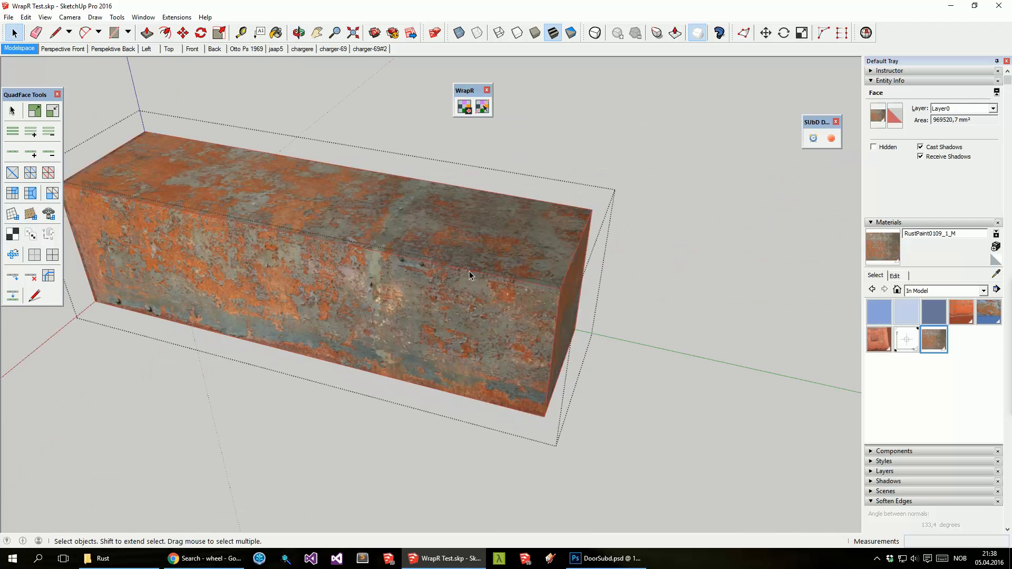
middle_click_drag(469, 271, 337, 269)
right_click(465, 264)
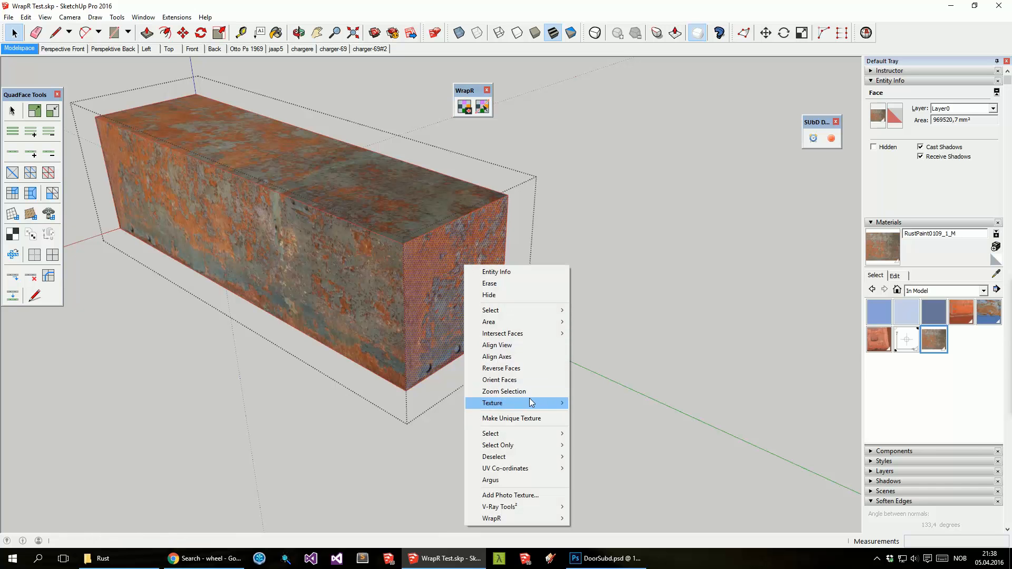
mouse_move(543, 404)
left_click(610, 429)
middle_click_drag(364, 369, 600, 438)
left_click(600, 438)
Step: Sample the projected rust texture from the box's long side and open the fender group for editing
key("b")
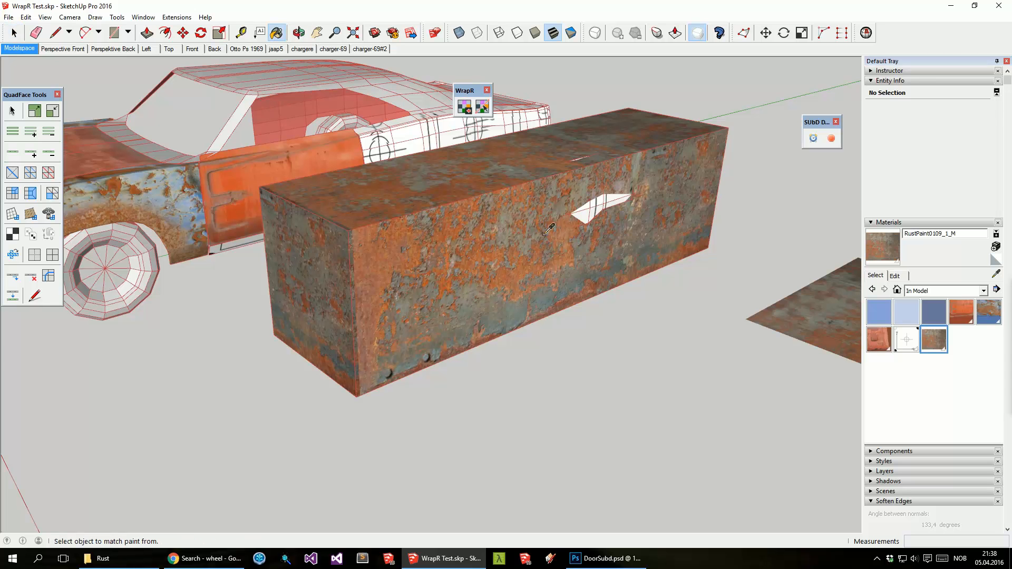
scroll(587, 216, "up", 2)
middle_click_drag(588, 215, 611, 210)
key("space")
double_click(597, 212)
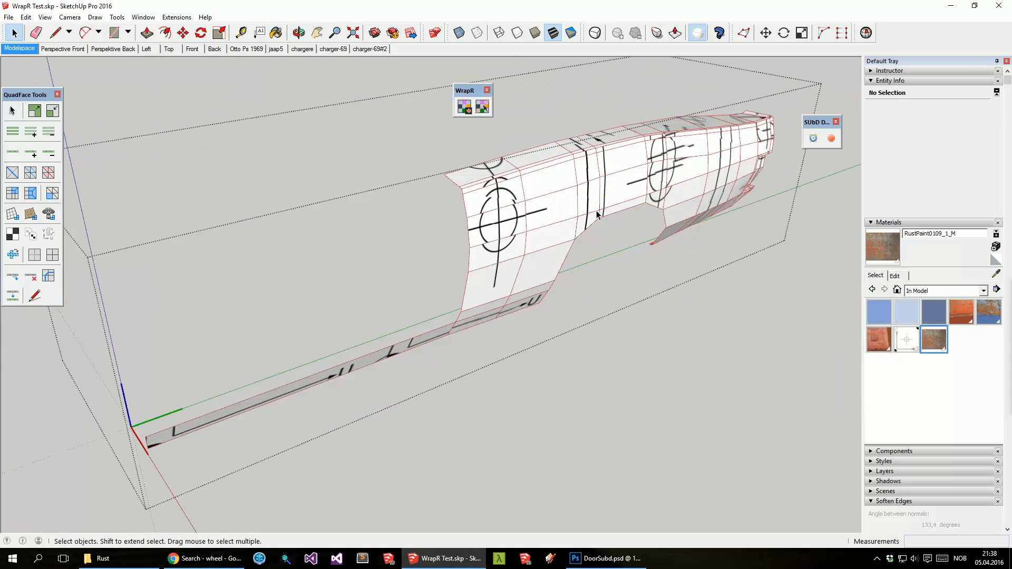
Step: Paint all connected faces of the fender with the sampled projected rust texture
middle_click_drag(564, 236, 509, 197)
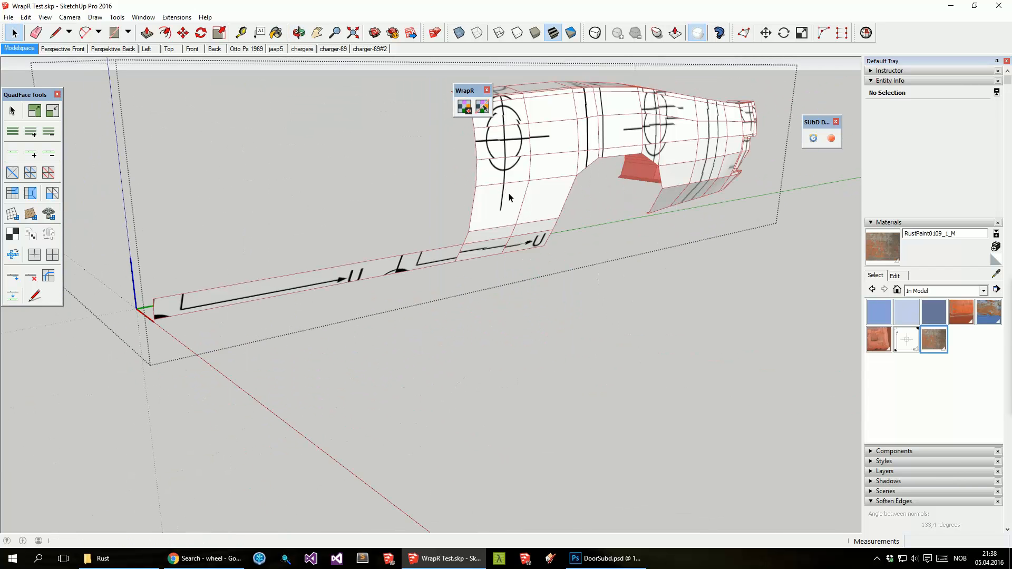
triple_click(540, 197)
mouse_move(538, 194)
middle_mouse_down()
mouse_move(533, 212)
mouse_move(531, 203)
middle_mouse_up()
key("b")
left_click(552, 178)
Step: Hide the rest of the model around the open fender group and clear the face selection
mouse_move(561, 162)
middle_mouse_down()
mouse_move(451, 134)
mouse_move(401, 161)
mouse_move(506, 216)
middle_mouse_up()
scroll(493, 225, "up", 5)
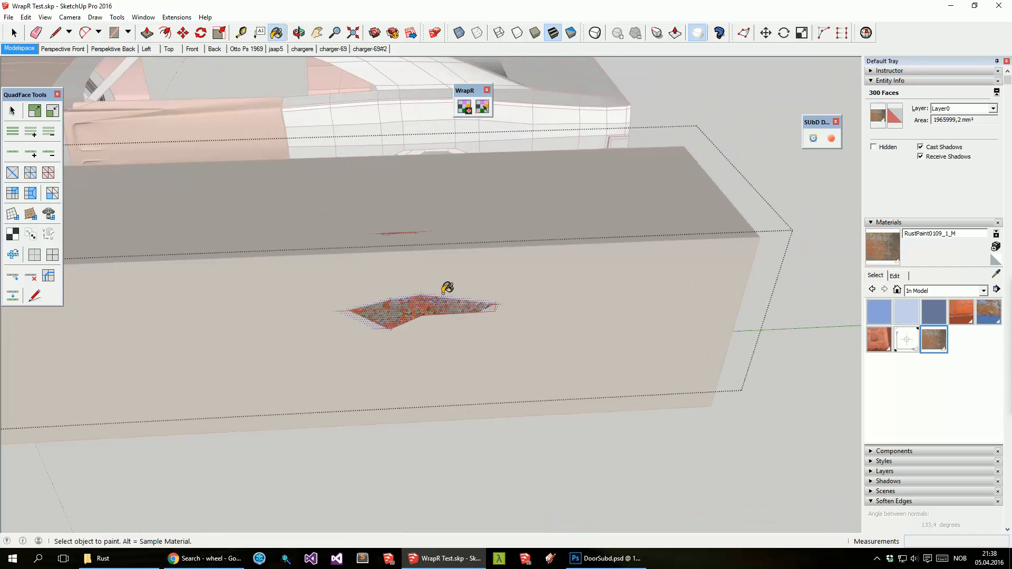
middle_click_drag(519, 319, 639, 318)
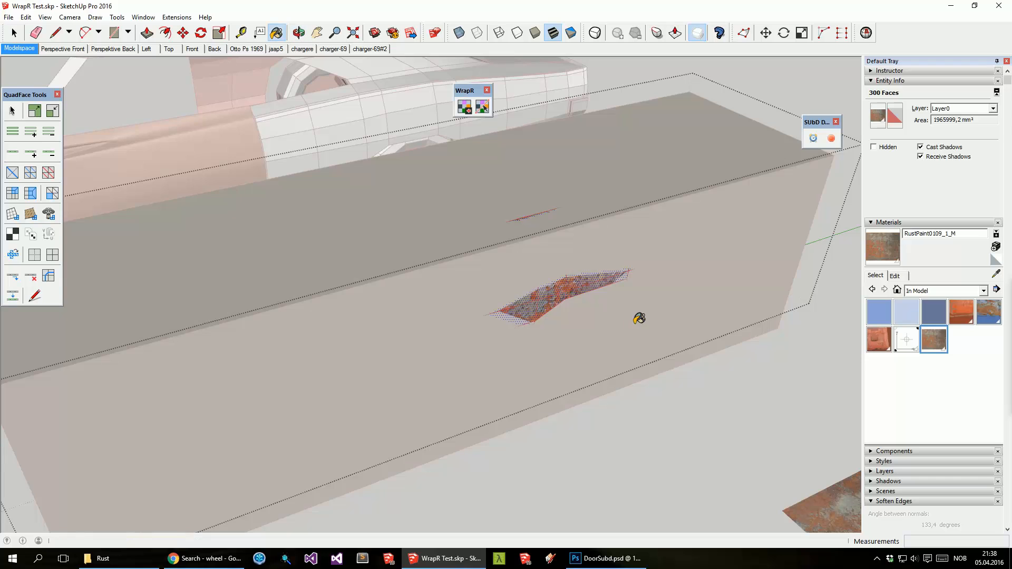
key("space")
key("i")
middle_click_drag(534, 267, 568, 253)
middle_click_drag(680, 196, 517, 267)
middle_click_drag(789, 373, 369, 264)
left_click(292, 262)
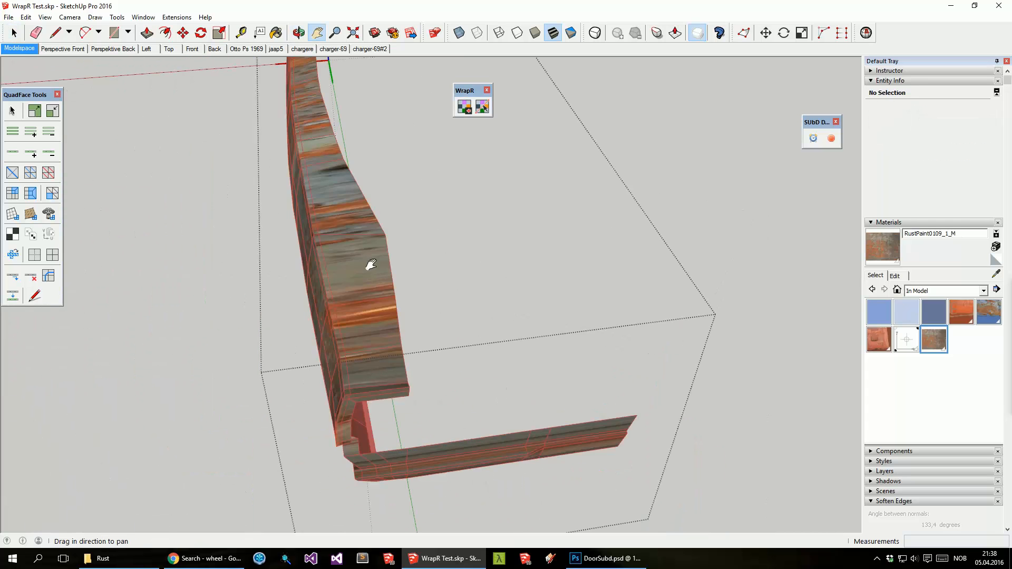
Step: Select the ring of edges running across the fender's narrow top strip, limited to the strip's length
scroll(368, 264, "up", 2)
scroll(321, 308, "up", 2)
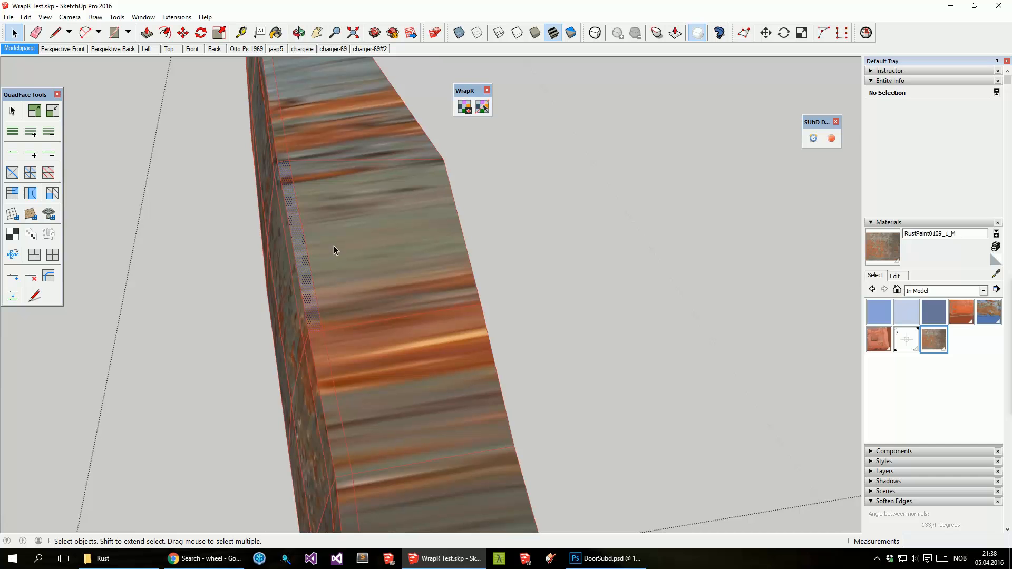
left_click(318, 170)
left_click(290, 160)
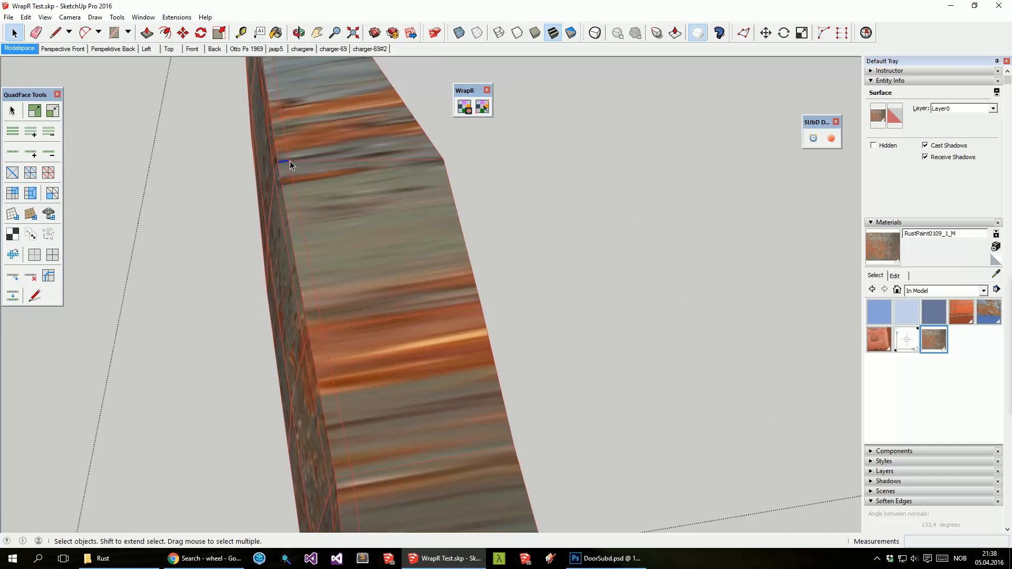
scroll(363, 195, "down", 4)
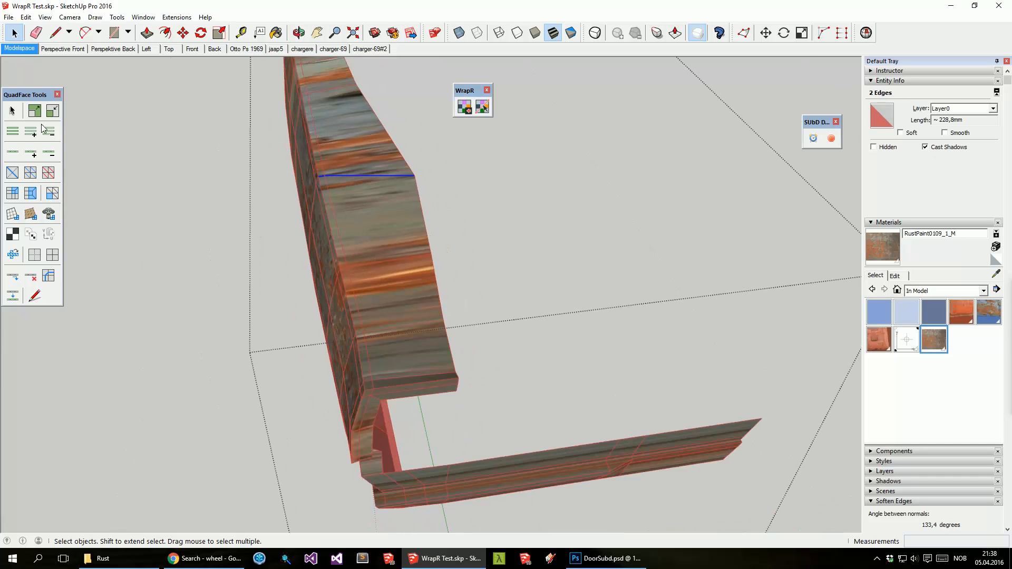
left_click(31, 153)
middle_click_drag(322, 289, 714, 531)
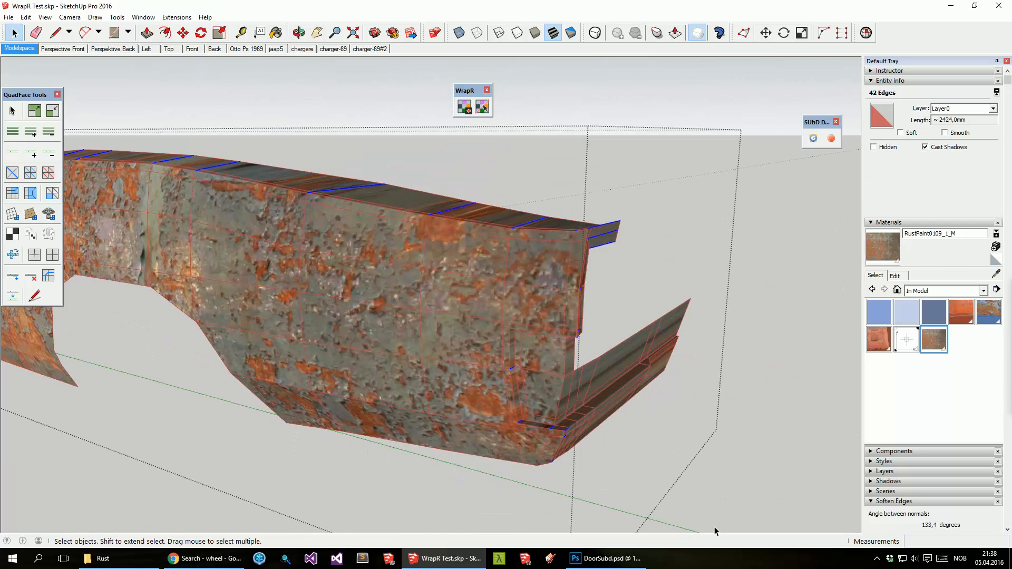
scroll(676, 400, "down", 6)
middle_click_drag(317, 362, 393, 454)
scroll(501, 380, "up", 5)
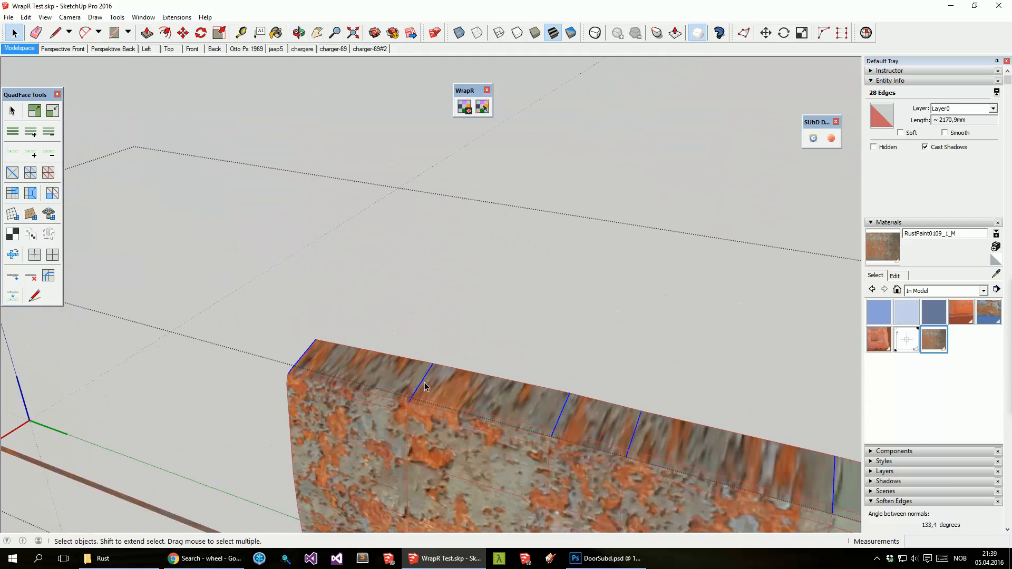
Step: Use QuadFace Tools to select the top strip's quads from the chosen ring edges
right_click(422, 387)
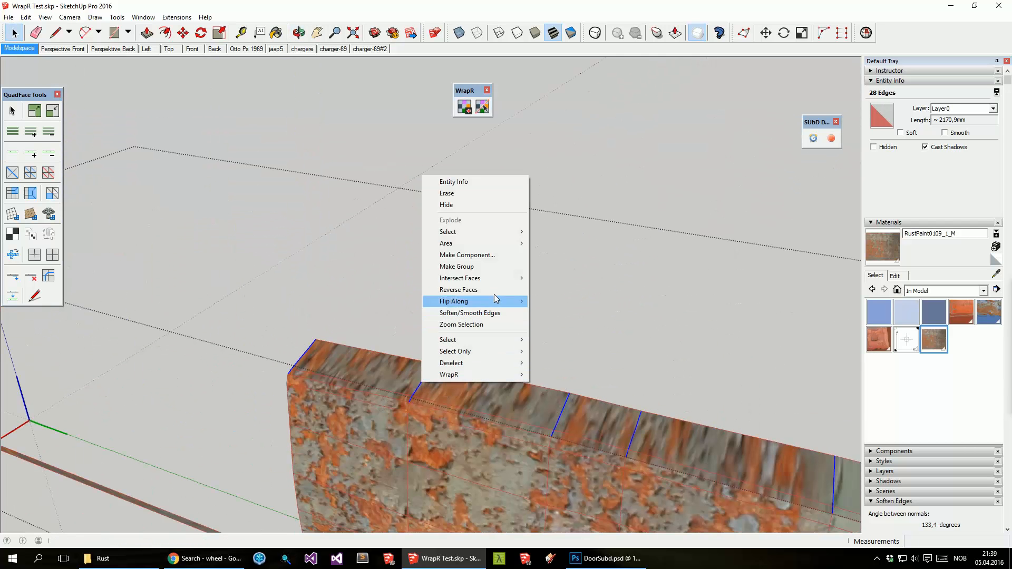
mouse_move(500, 368)
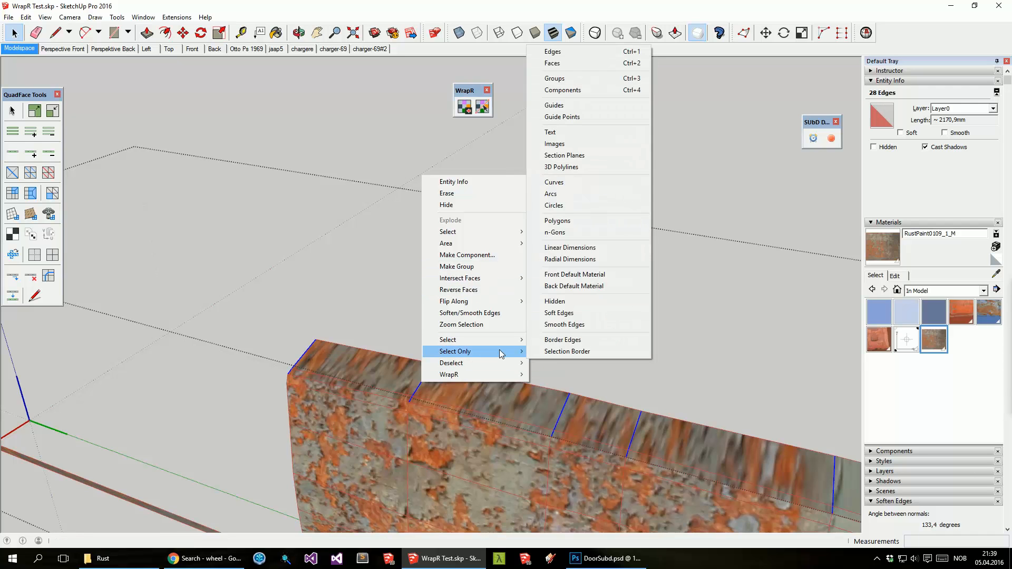
left_click(119, 17)
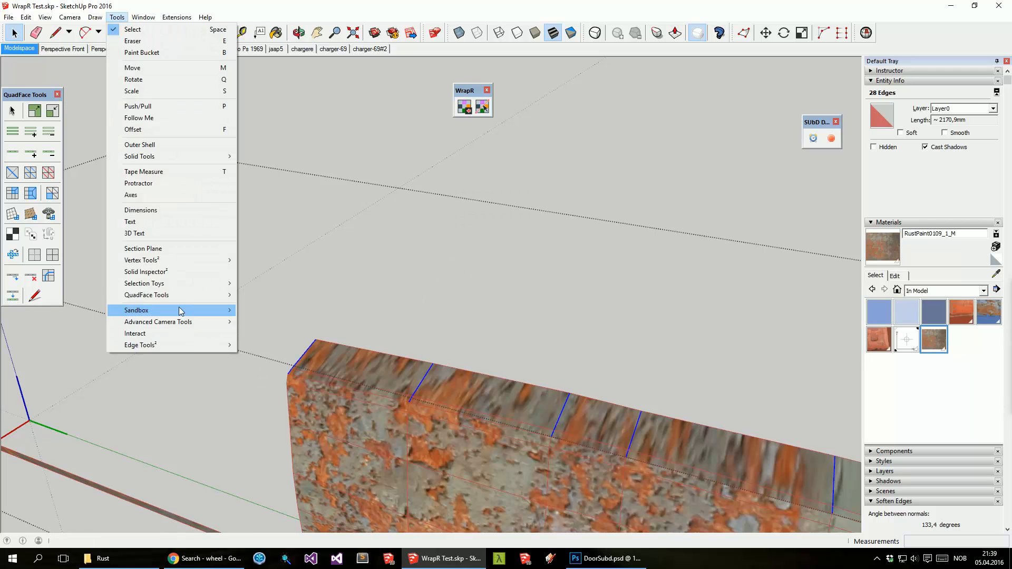
mouse_move(180, 295)
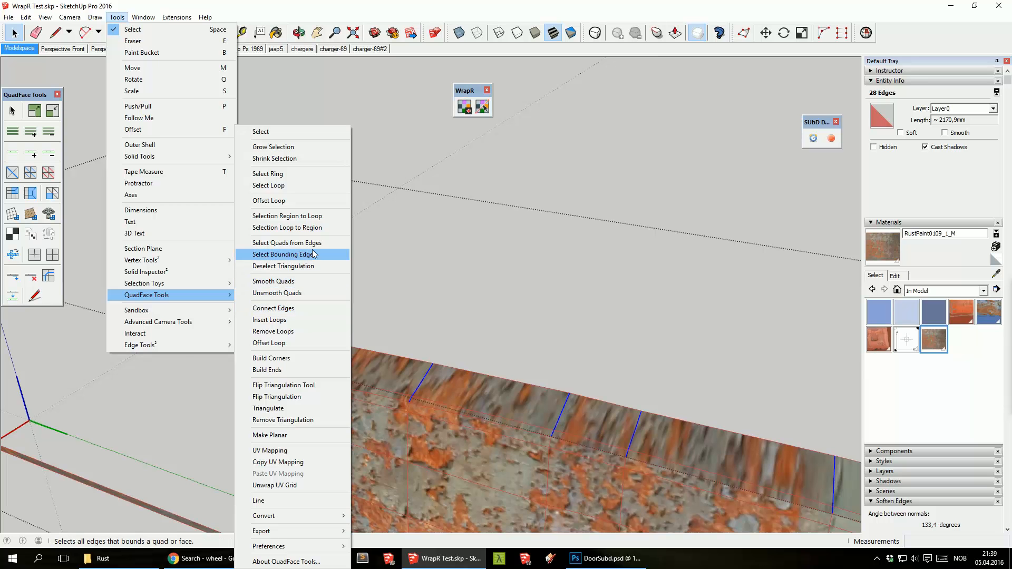
left_click(287, 255)
Step: Sample the projected rust texture from the box's top face, paint the fender's selected top strip with it, and clear the selection
scroll(384, 380, "down", 6)
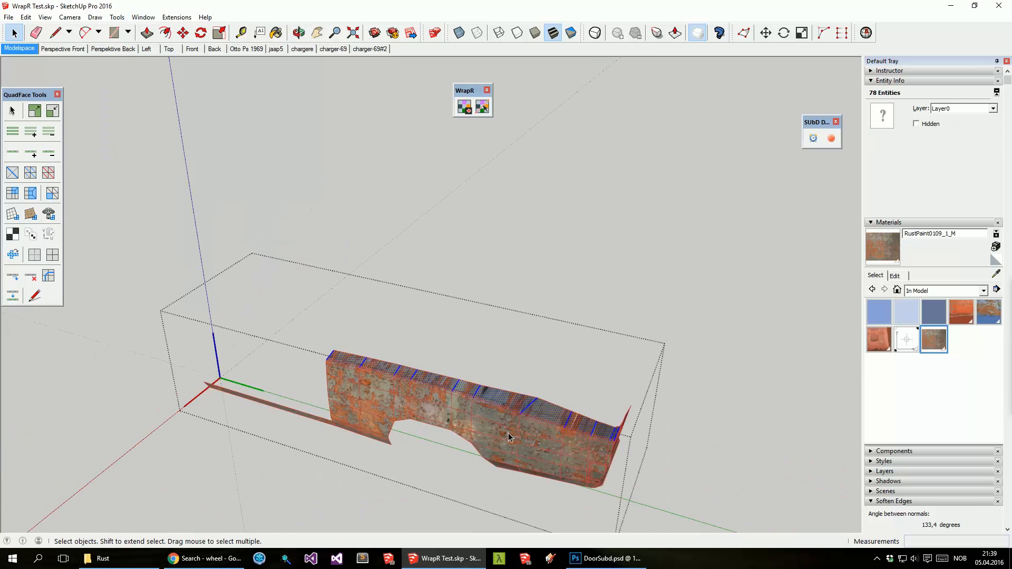
scroll(509, 438, "up", 5)
scroll(492, 366, "up", 4)
key("b")
scroll(506, 314, "down", 5)
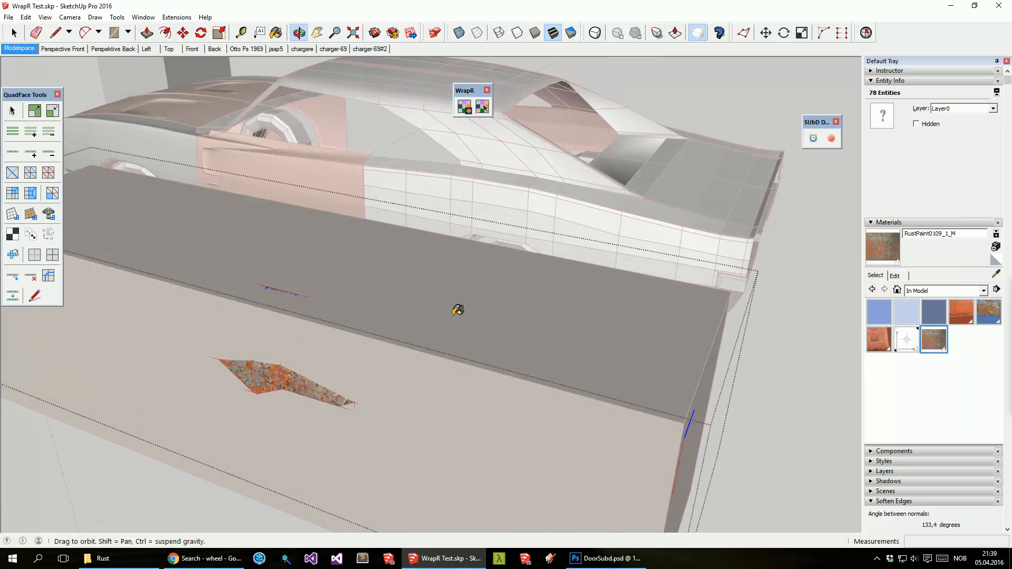
left_click(383, 320)
middle_click(383, 319)
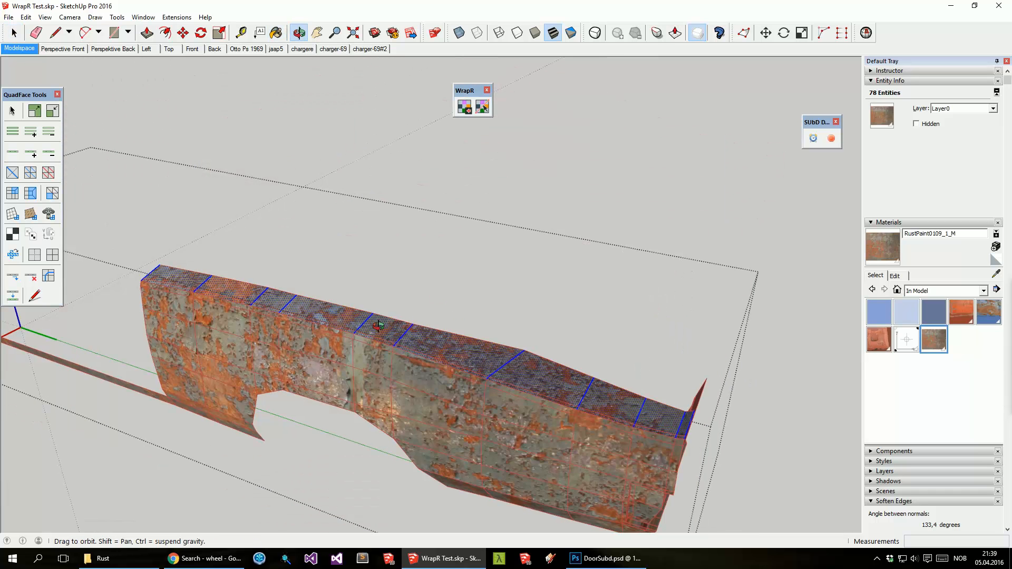
key("space")
left_click(433, 312)
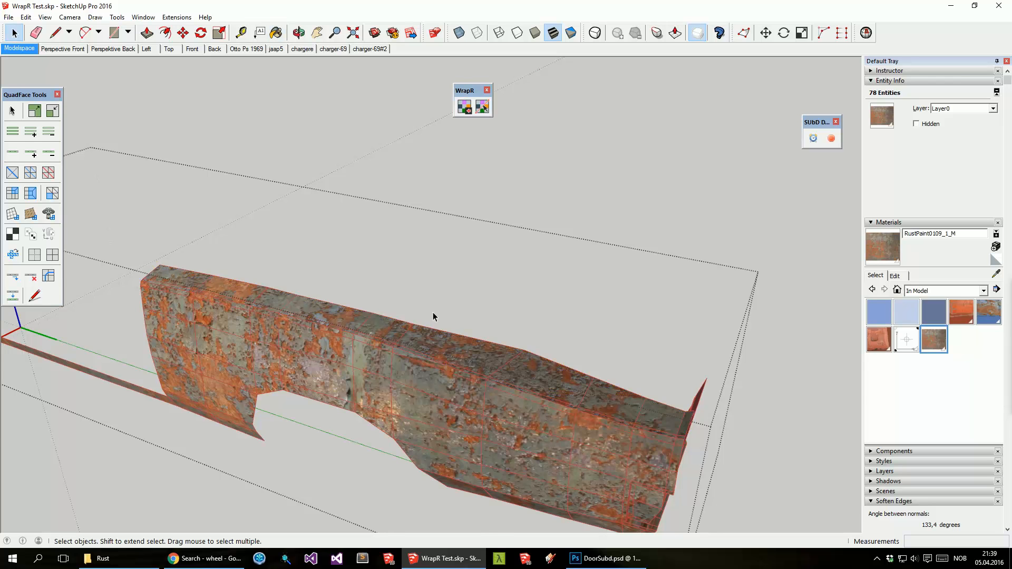
Step: Turn off the red mesh-edge display and inspect how the rust texture runs across the fender's side and top
scroll(273, 358, "up", 3)
middle_click_drag(281, 344, 296, 344)
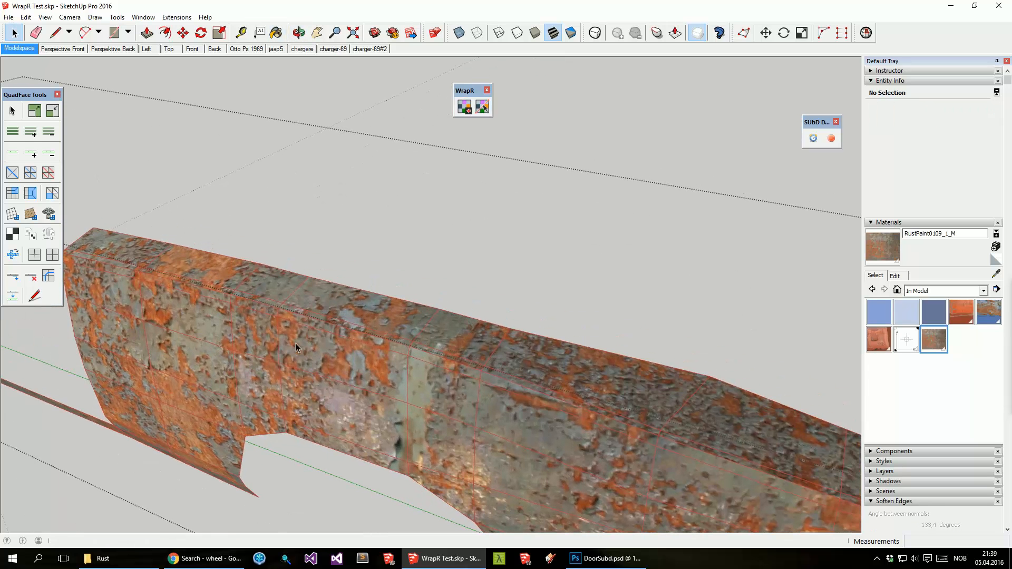
left_click(705, 35)
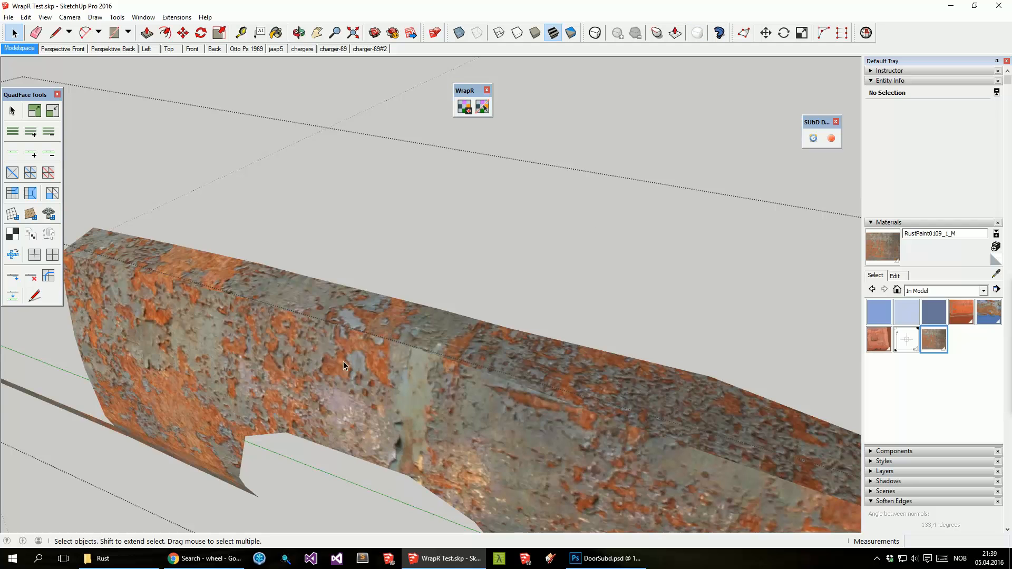
middle_click_drag(335, 360, 485, 347)
scroll(485, 347, "up", 1)
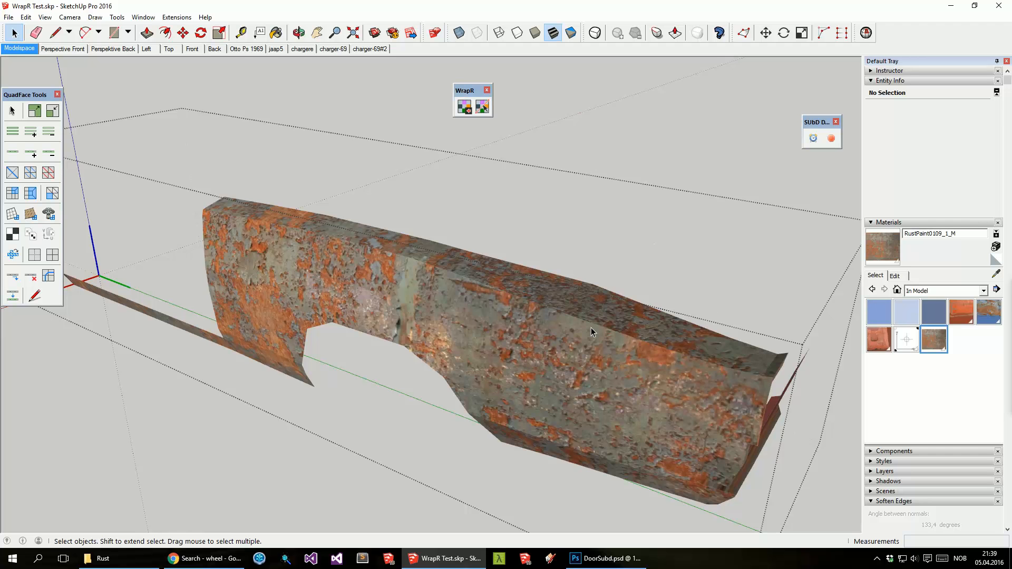
Step: Switch to Photoshop to view the painted door texture in DoorSubd.psd and return to SketchUp
left_click(597, 560)
key("alt+Tab")
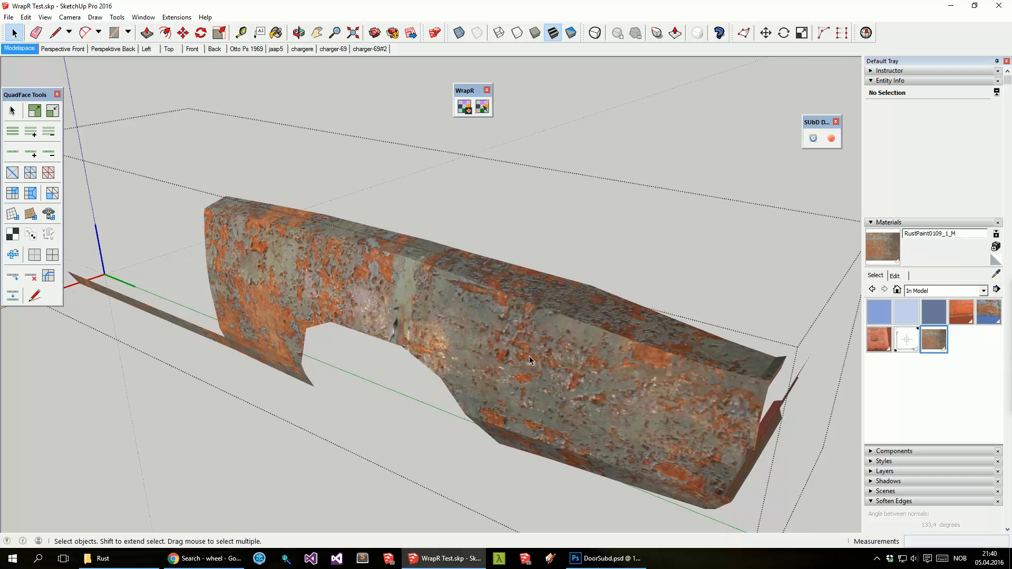
key("alt+Tab")
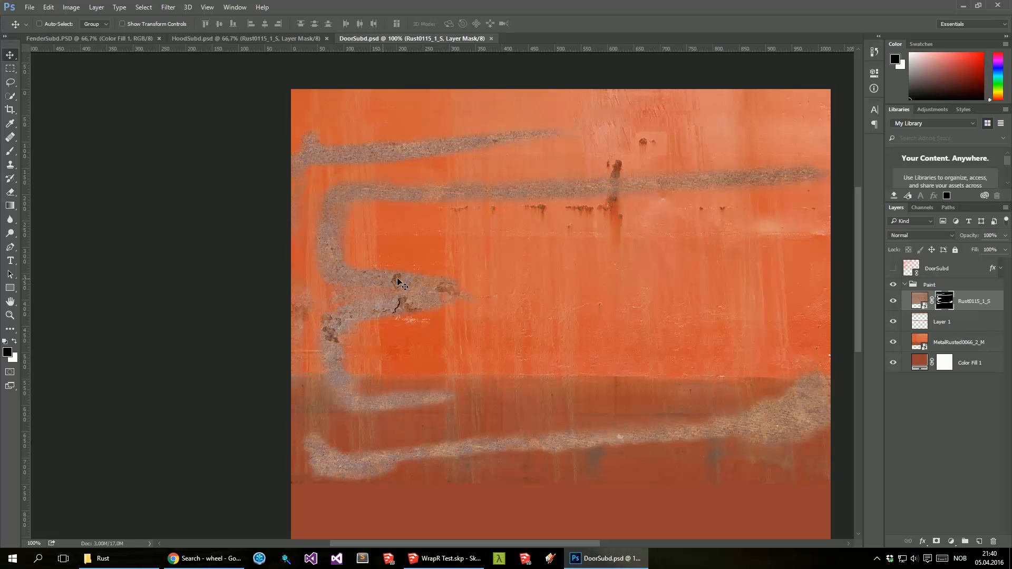
left_click(442, 558)
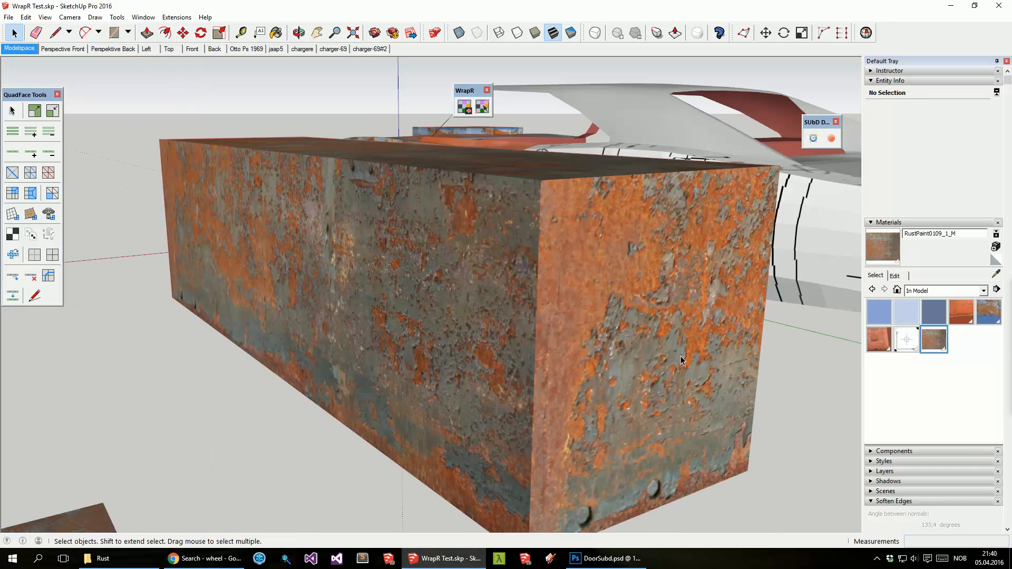
Step: Sample the projected rust texture from the box's end face and open the fender component for editing
key("b")
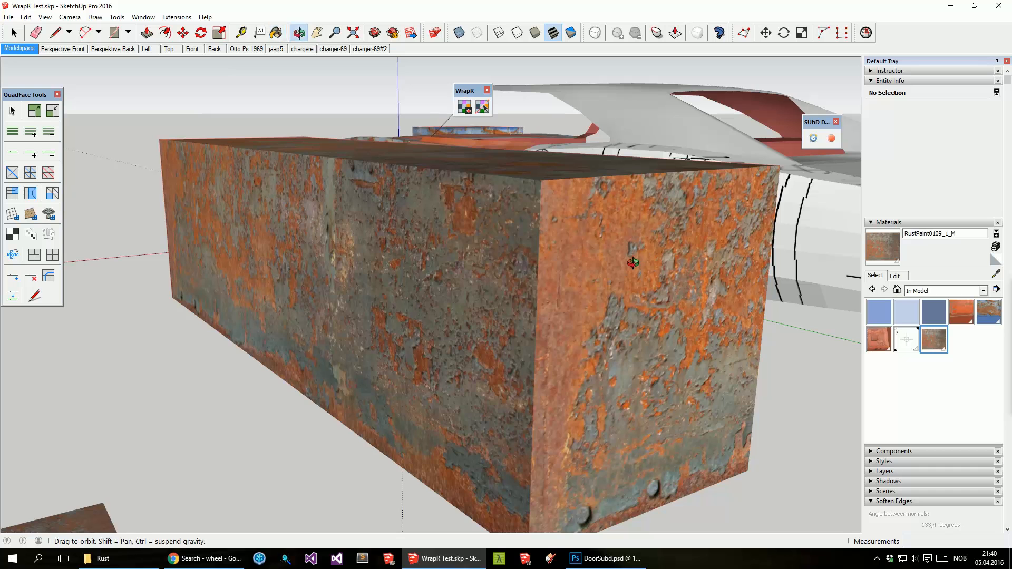
middle_click_drag(703, 235, 502, 279)
key("space")
mouse_move(376, 273)
middle_mouse_down()
mouse_move(475, 273)
mouse_move(276, 287)
mouse_move(419, 261)
mouse_move(387, 264)
middle_mouse_up()
scroll(419, 261, "down", 3)
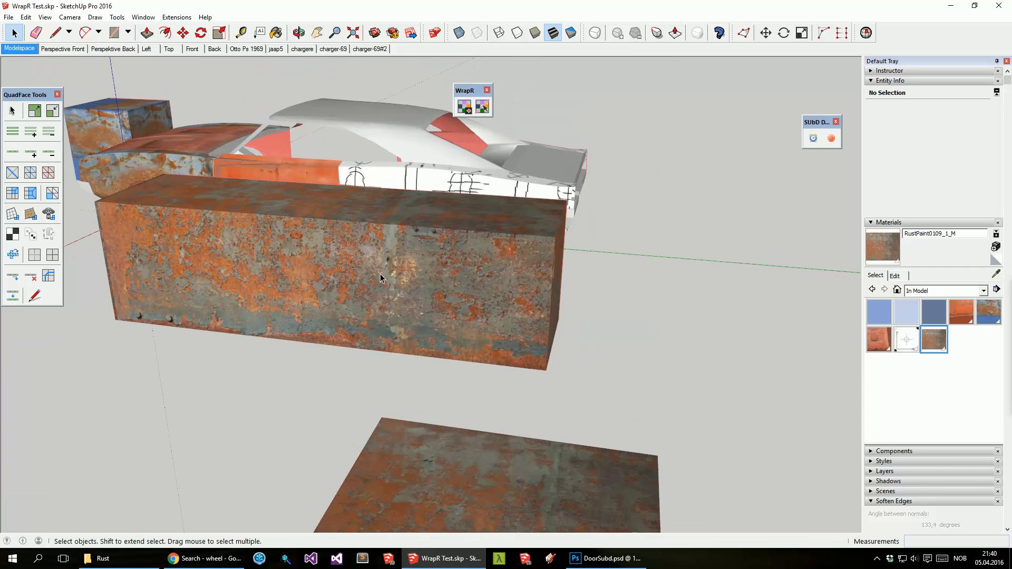
scroll(381, 274, "up", 3)
left_click(396, 269)
double_click(395, 268)
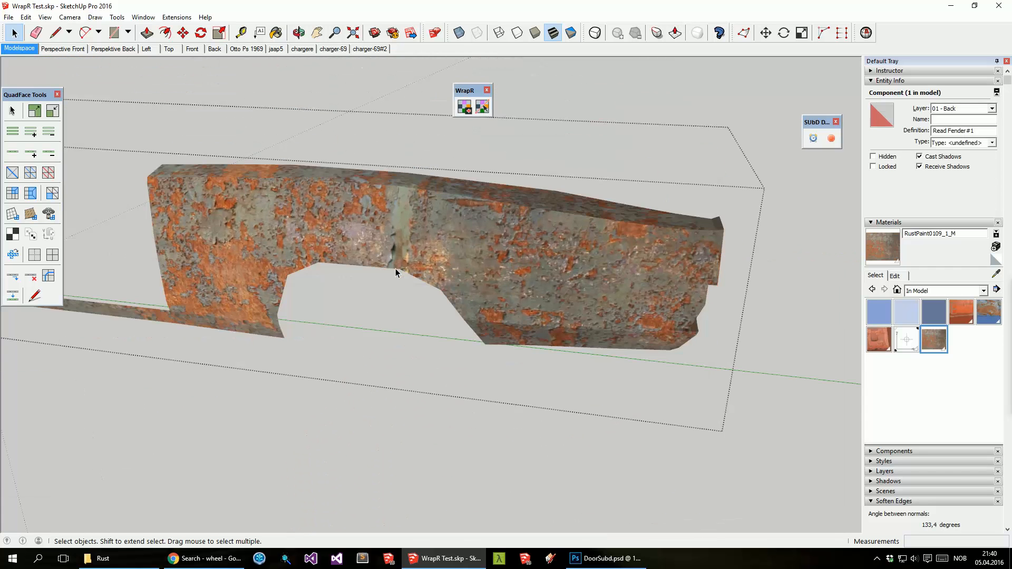
Step: Select the faces at the fender's rear end, including the tail return panels, and turn on the mesh-edge display
middle_click_drag(587, 312, 420, 244)
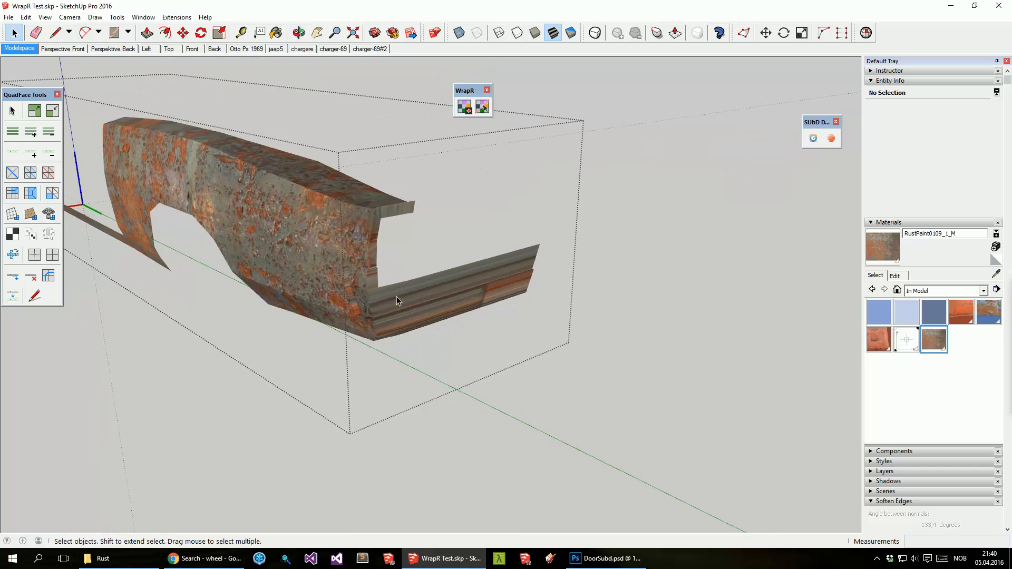
scroll(379, 284, "up", 3)
middle_click_drag(363, 276, 562, 108)
left_click_drag(603, 312, 634, 414)
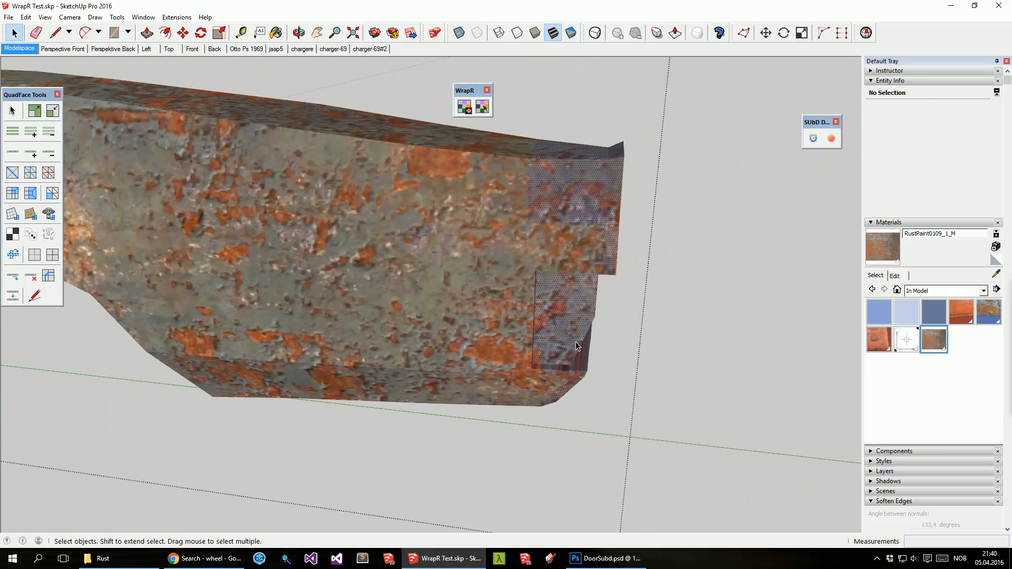
middle_click_drag(574, 219, 533, 364)
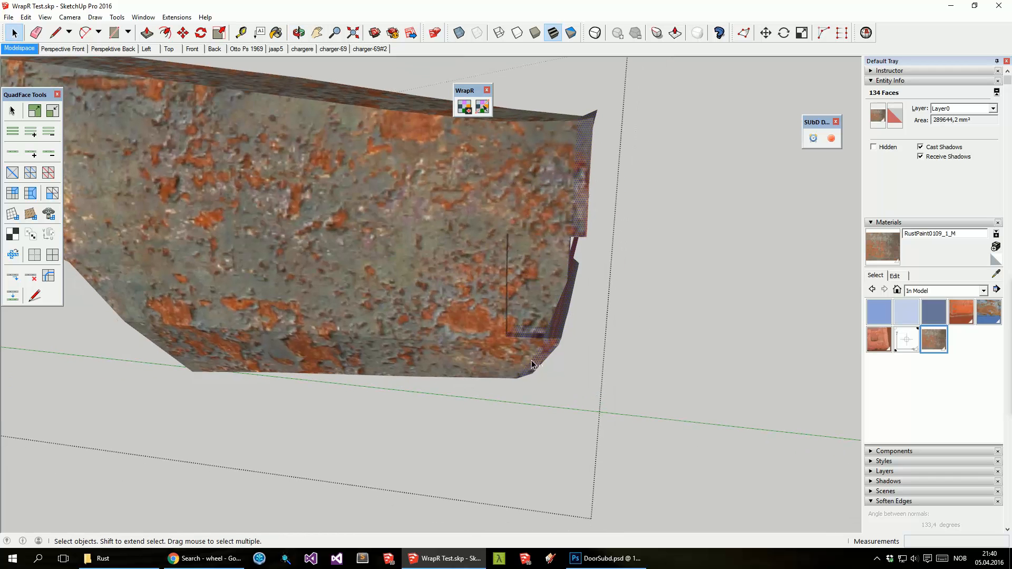
left_click(697, 33)
middle_click_drag(559, 222, 452, 327)
scroll(452, 327, "up", 2)
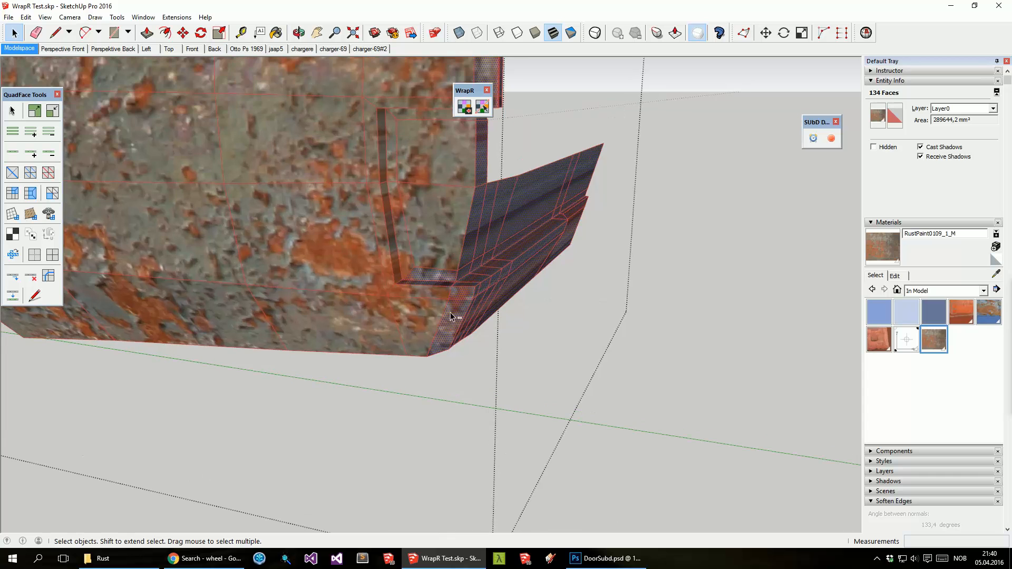
Step: Remove the side panel's faces near the fender's lower rear corner from the selection
middle_click_drag(417, 260, 343, 315)
scroll(344, 315, "up", 1)
left_click_drag(393, 321, 352, 299, "ctrl+shift")
left_click_drag(385, 365, 338, 334, "ctrl+shift")
middle_click_drag(346, 347, 351, 279)
middle_click_drag(406, 302, 448, 369)
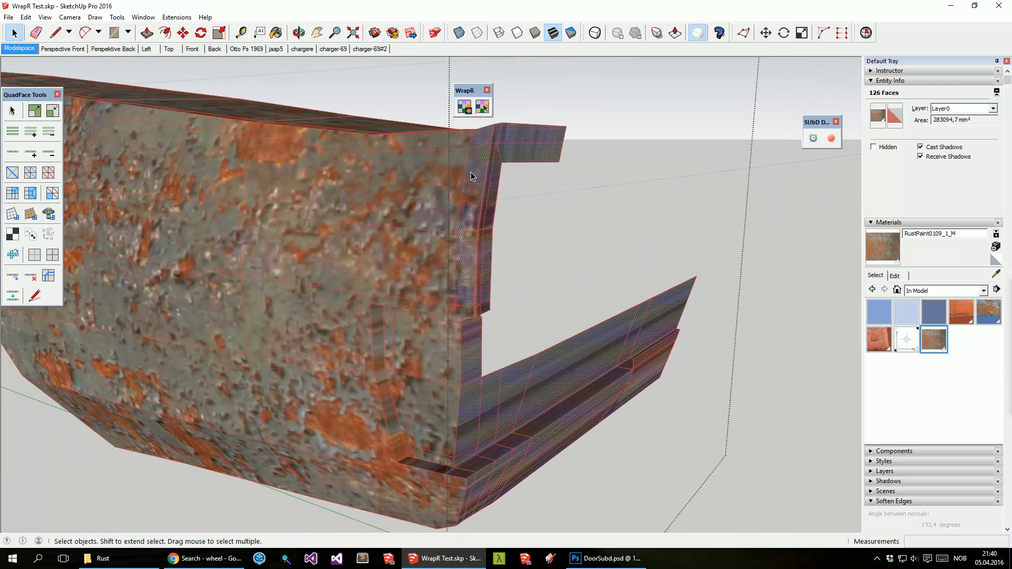
Step: Remove the outer side faces along the fender's upright rear edge from the selection
left_click(473, 245, "ctrl+shift")
left_click(458, 303, "ctrl+shift")
scroll(467, 318, "up", 2)
left_click(474, 325, "ctrl+shift")
scroll(467, 332, "down", 3)
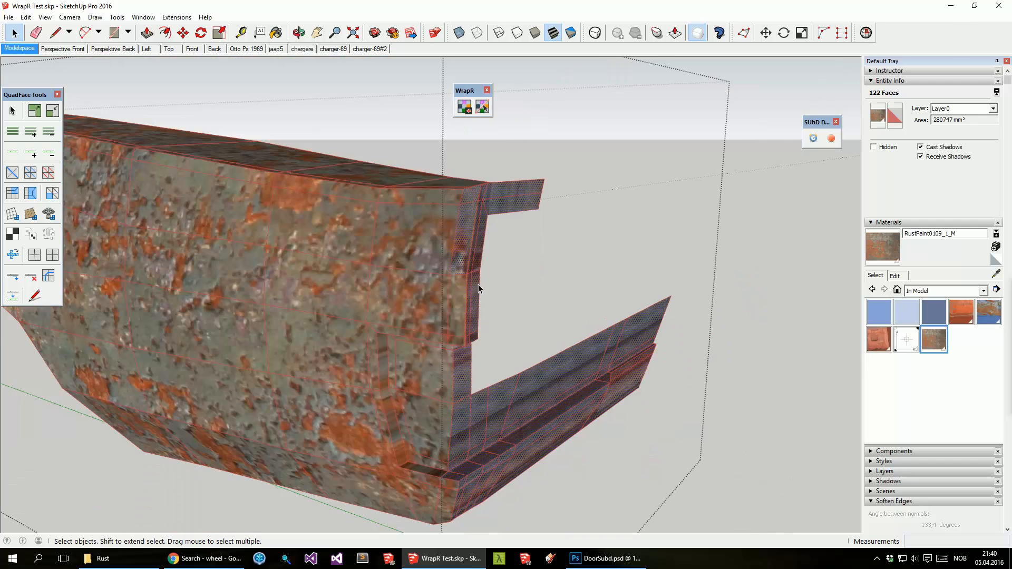
Step: Remove the top strip's rearmost faces from the selection so only the tail return faces are left
middle_click_drag(478, 284, 479, 316)
middle_click_drag(414, 268, 556, 303)
left_click(618, 310, "ctrl+shift")
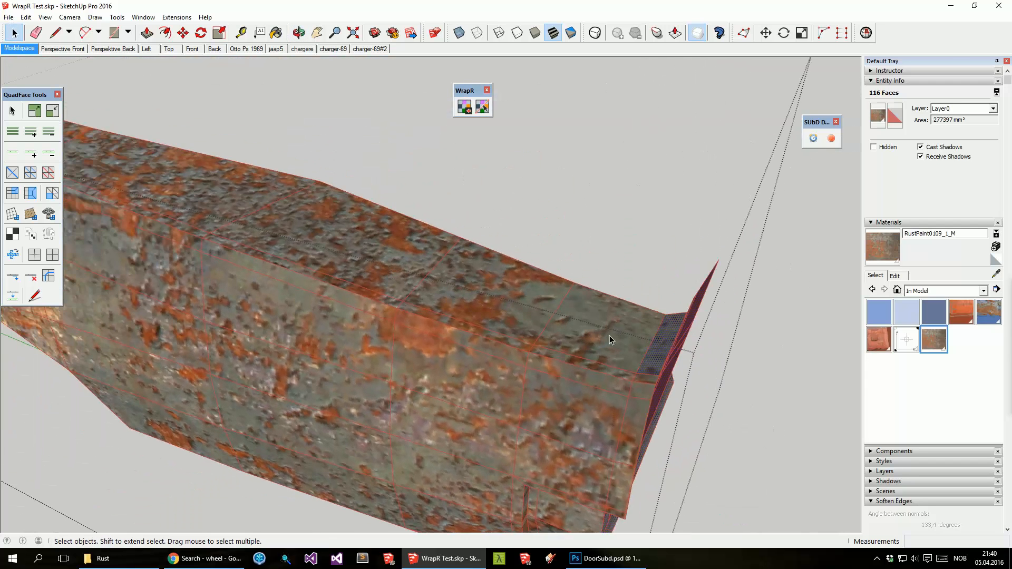
left_click(651, 362, "ctrl+shift")
scroll(363, 261, "down", 3)
middle_click_drag(459, 338, 356, 350)
scroll(392, 415, "up", 3)
scroll(348, 333, "down", 2)
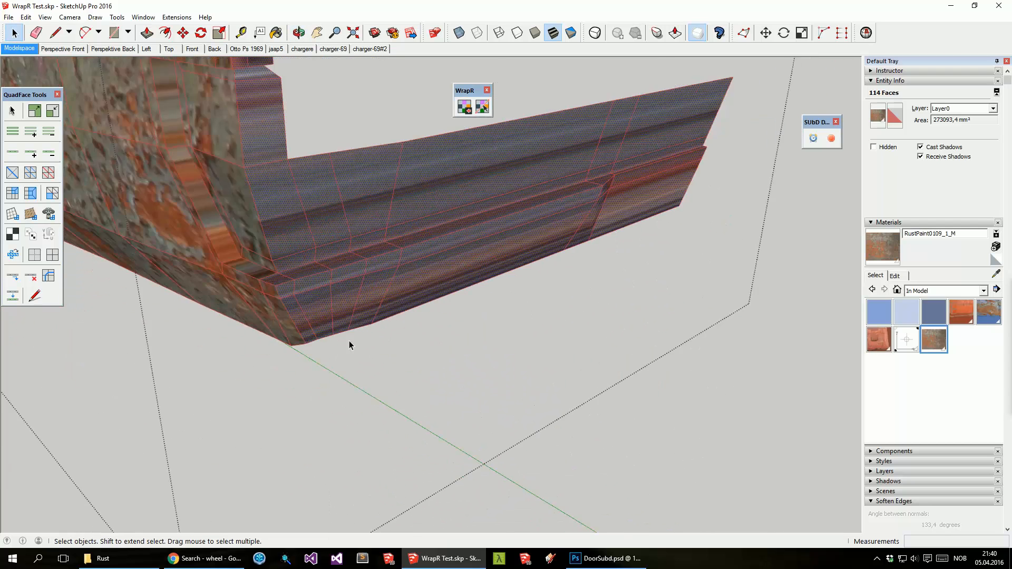
Step: Paint the fender's selected tail faces with the sampled rust texture and leave the fender component
key("b")
left_click(362, 272)
middle_click_drag(383, 289, 475, 287)
scroll(474, 287, "down", 3)
middle_click_drag(356, 234, 527, 242)
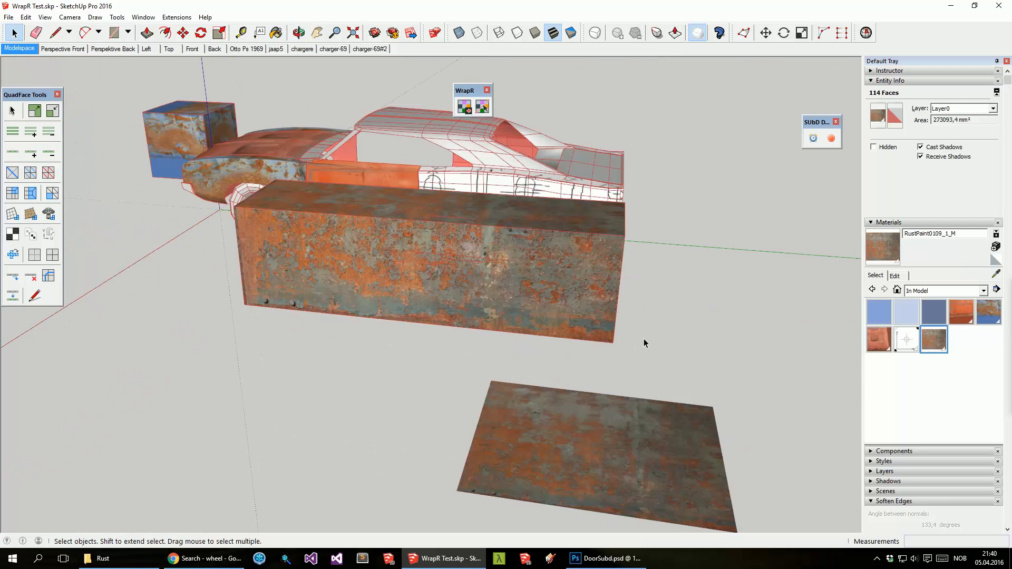
Step: Erase the rust-painted projection box and the flat rust texture plane beside the fender
left_click(565, 327)
right_click(566, 328)
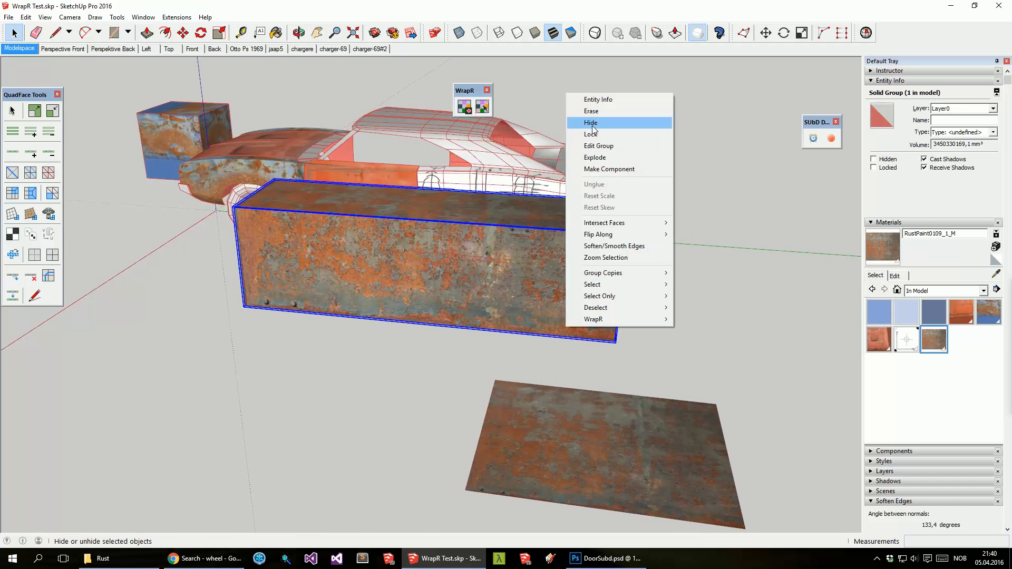
left_click(600, 111)
mouse_move(568, 274)
middle_mouse_down()
mouse_move(530, 287)
mouse_move(549, 414)
mouse_move(463, 413)
middle_mouse_up()
left_click(462, 422)
key("Delete")
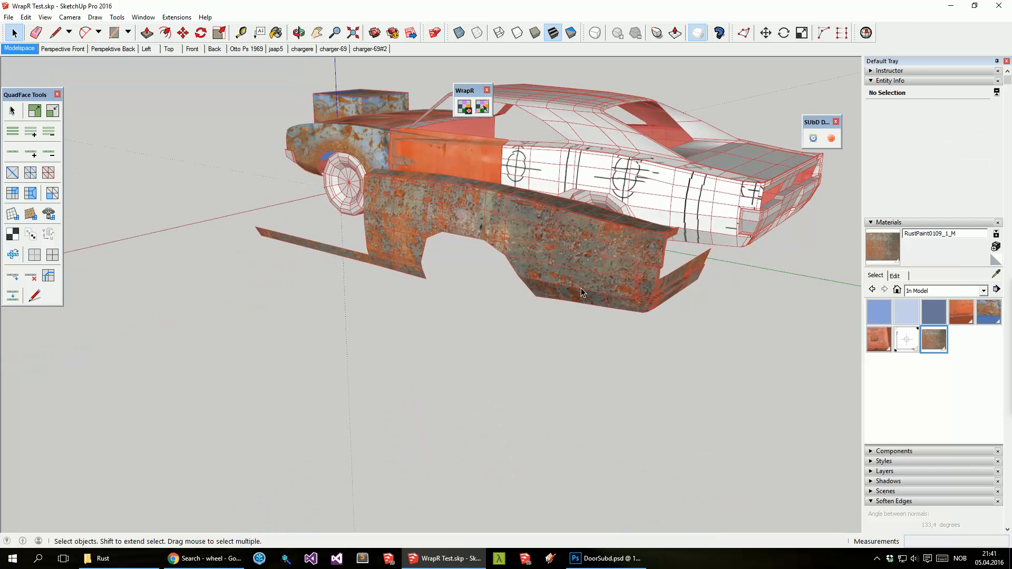
Step: Turn off the red mesh-edge display and inspect the textured fender and car from the rear and front
scroll(406, 168, "up", 2)
left_click(697, 33)
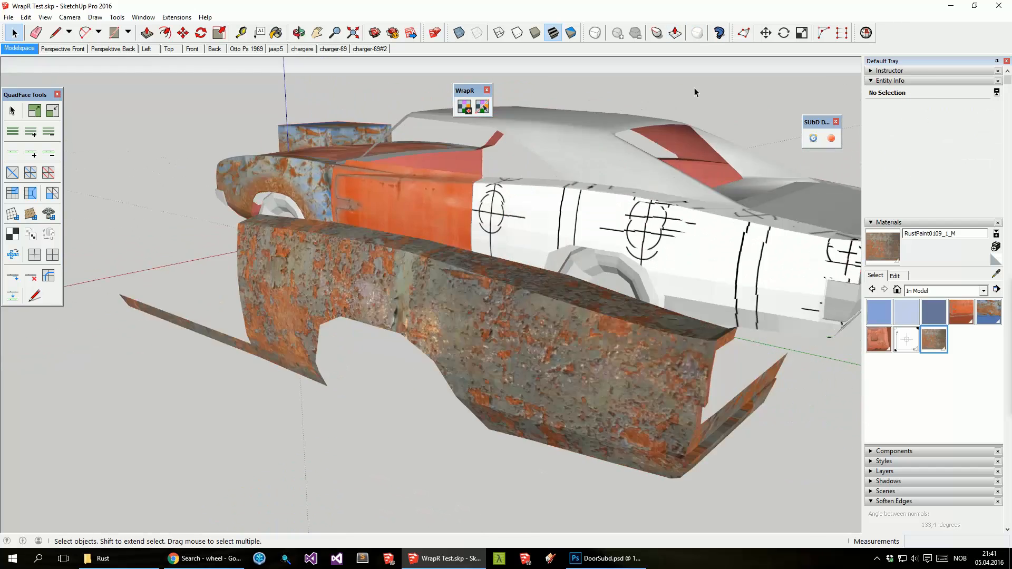
middle_click_drag(582, 221, 461, 384)
middle_click_drag(508, 290, 367, 324)
middle_click_drag(288, 387, 271, 362)
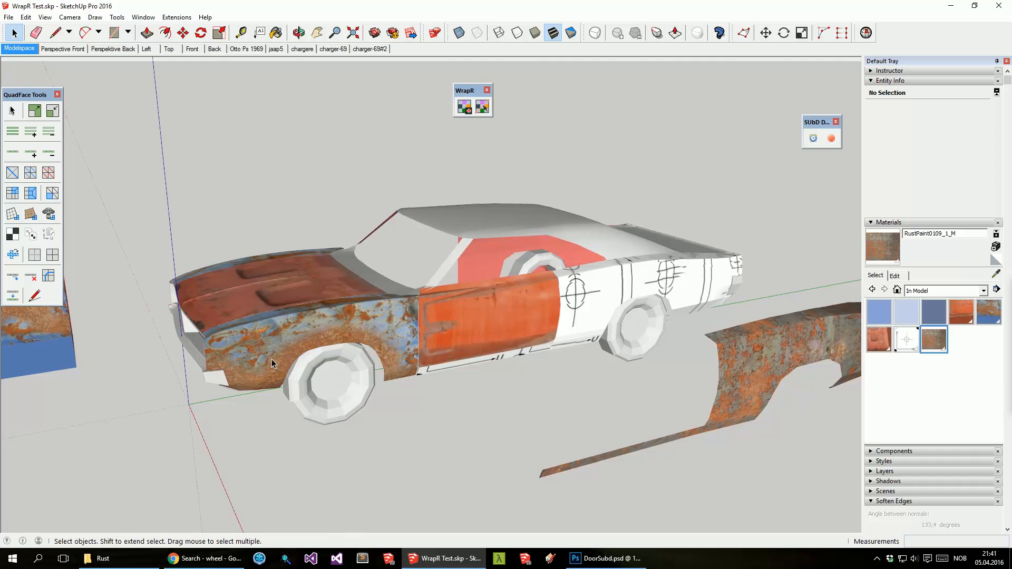
middle_click_drag(271, 359, 476, 333)
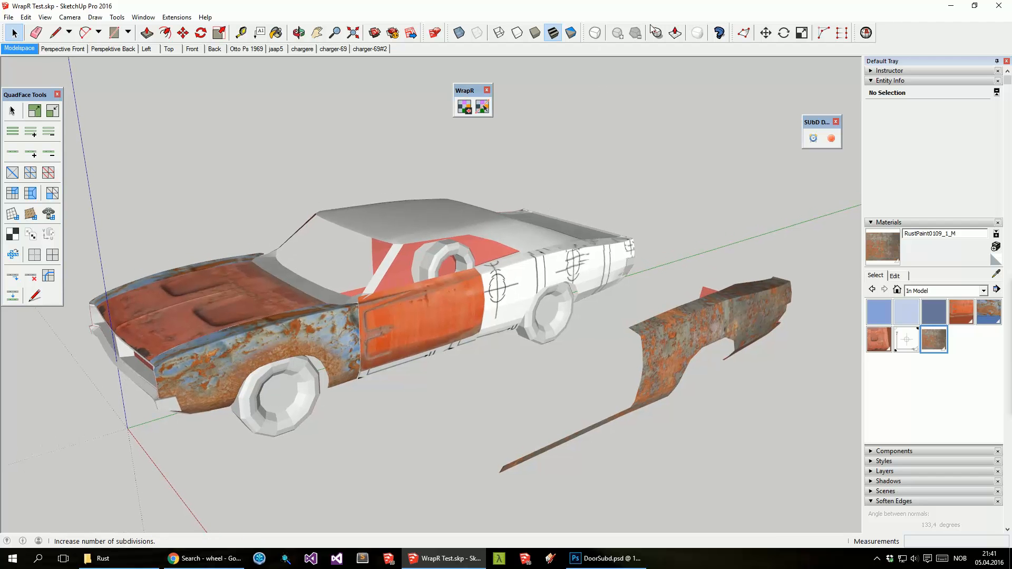
Step: Turn on the mesh-edge display and move the rust-textured fender onto the car, snapping its front edge to the door's rear edge
left_click(697, 32)
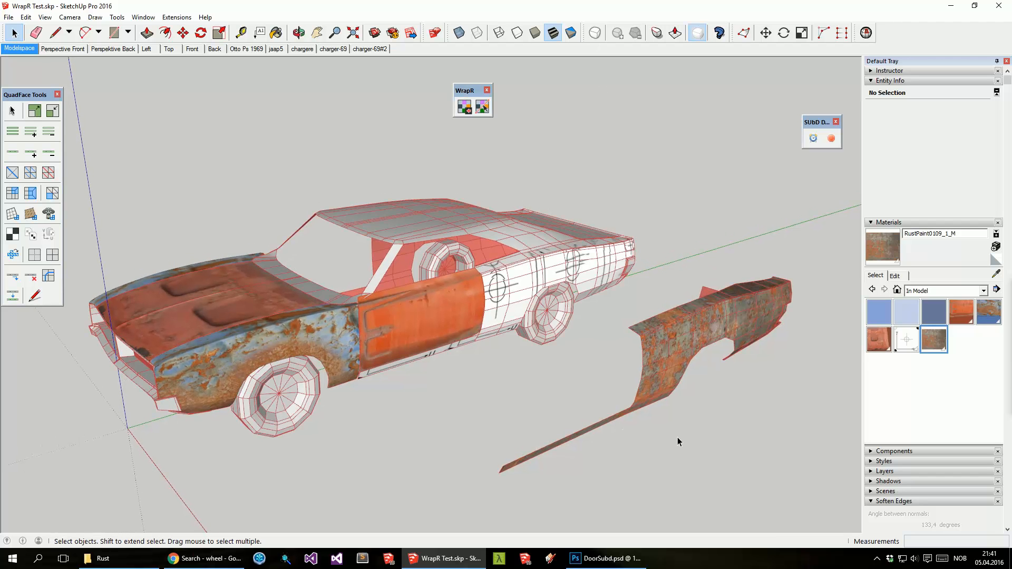
left_click(670, 359)
scroll(662, 369, "up", 5)
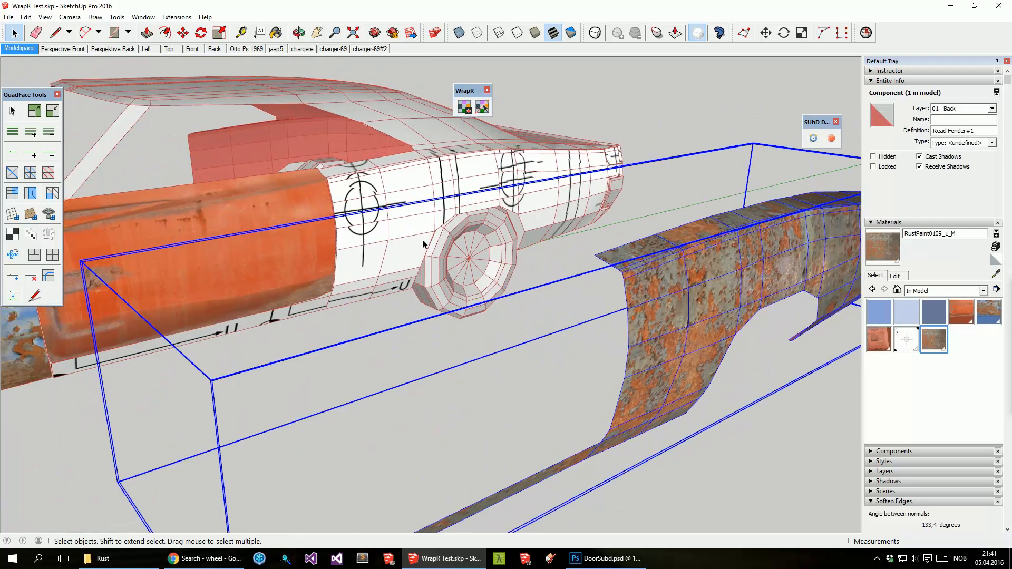
key("m")
left_click(627, 348)
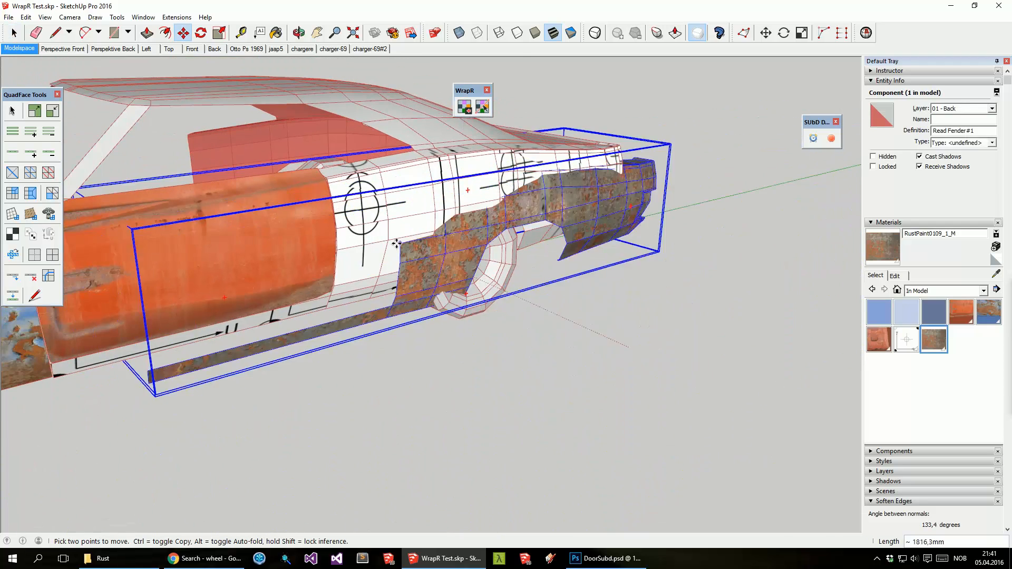
scroll(361, 235, "up", 3)
scroll(319, 221, "up", 3)
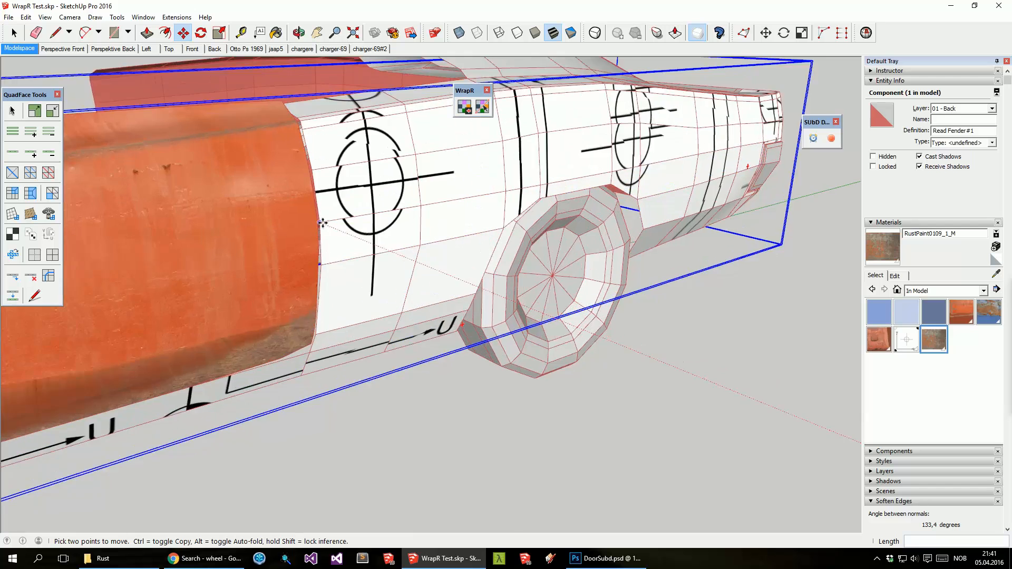
left_click(319, 220)
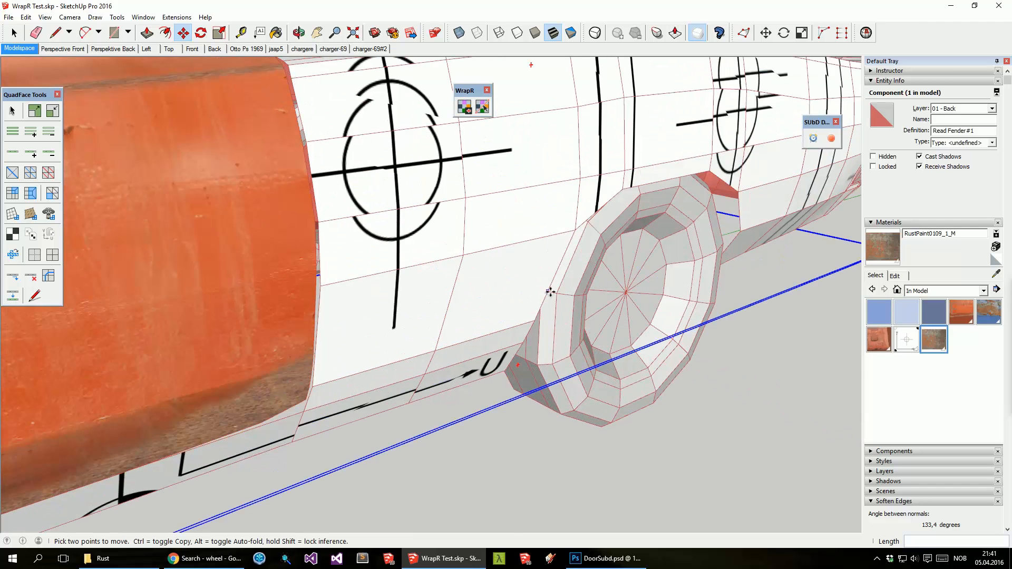
scroll(549, 290, "down", 5)
key("space")
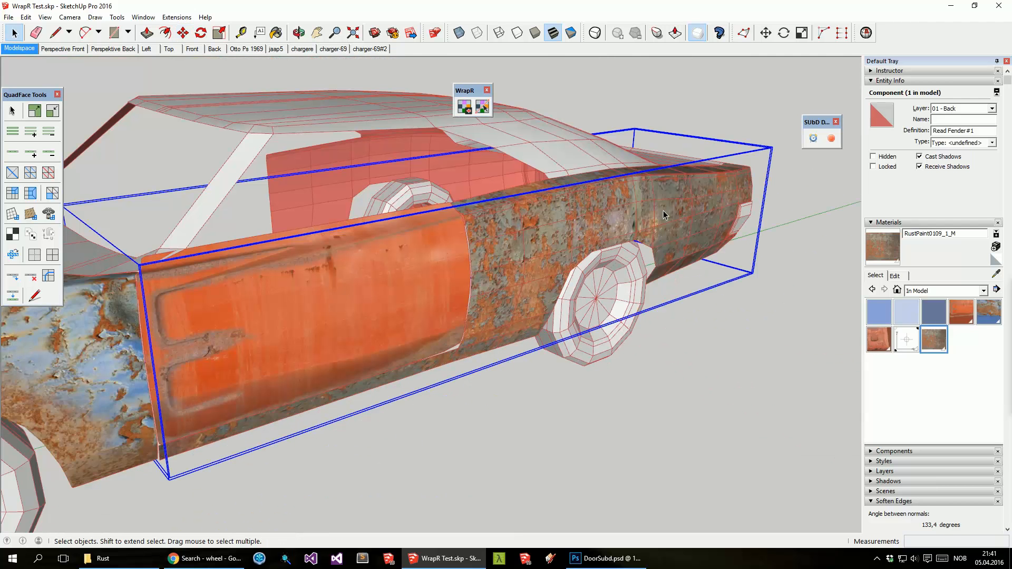
Step: Clear the selection, turn off the mesh-edge display and examine the car with its rusted rear fender in place
key("ctrl+t")
middle_click_drag(663, 210, 663, 228)
scroll(663, 233, "down", 8)
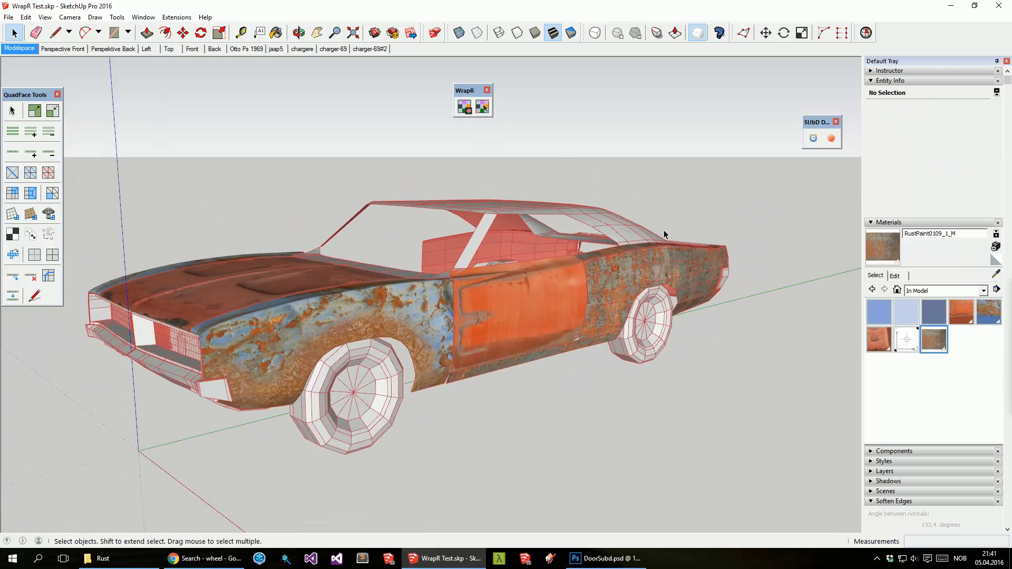
scroll(663, 234, "down", 2)
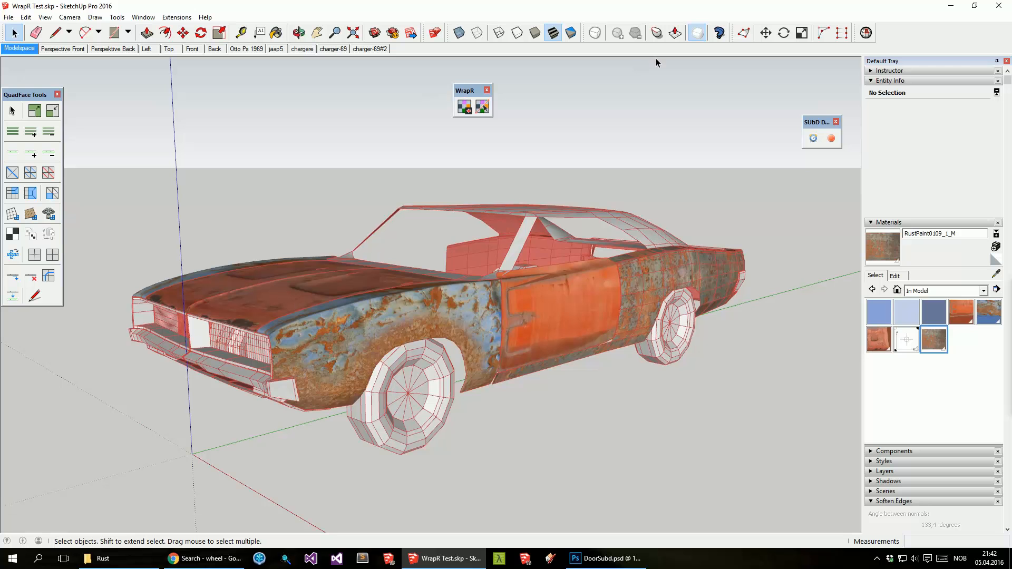
left_click(697, 33)
scroll(698, 392, "up", 2)
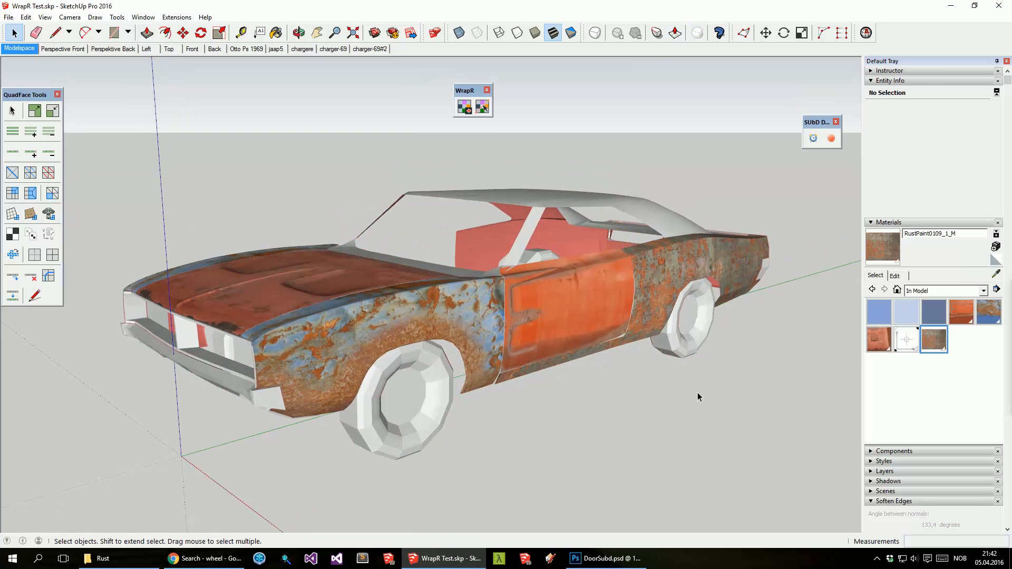
scroll(698, 393, "up", 3)
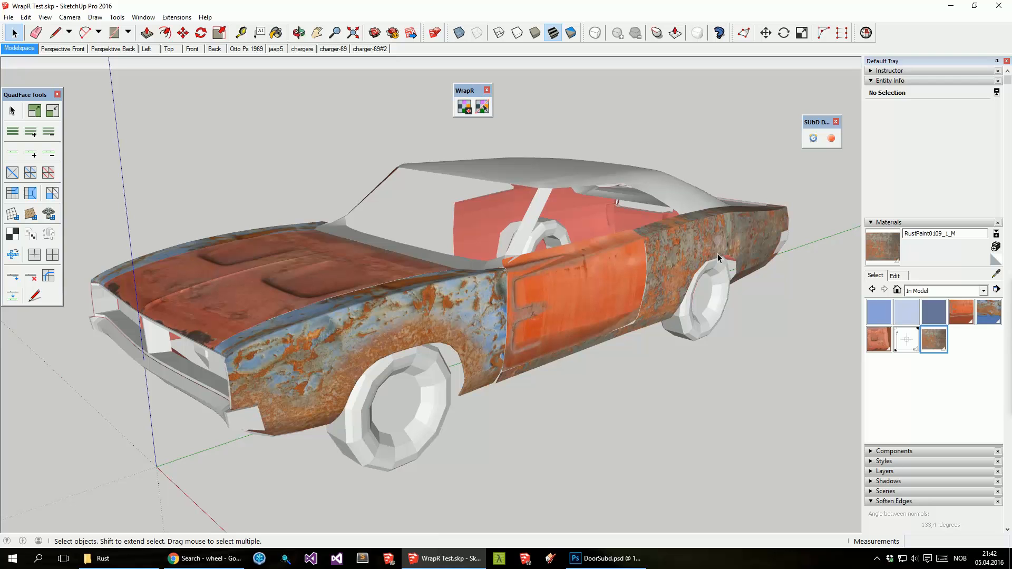
left_click(173, 18)
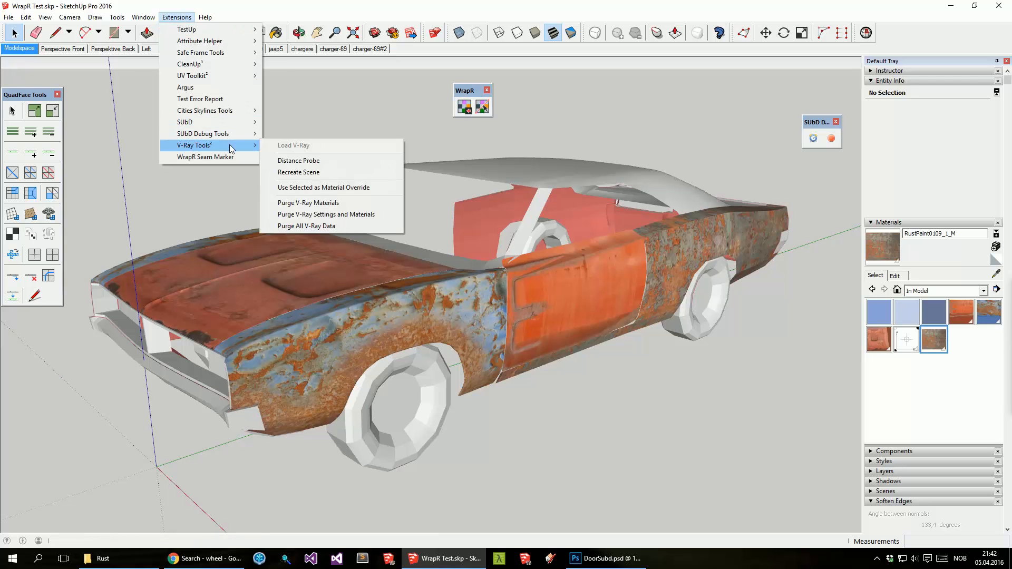
mouse_move(151, 18)
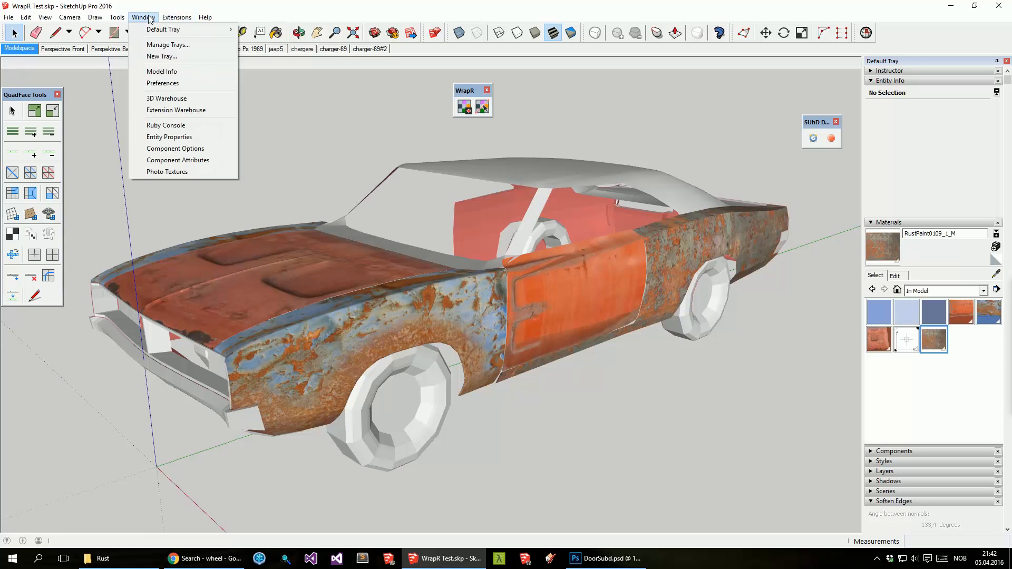
Step: Enable the Thea Render For SketchUp extension in the system preferences
right_click(898, 33)
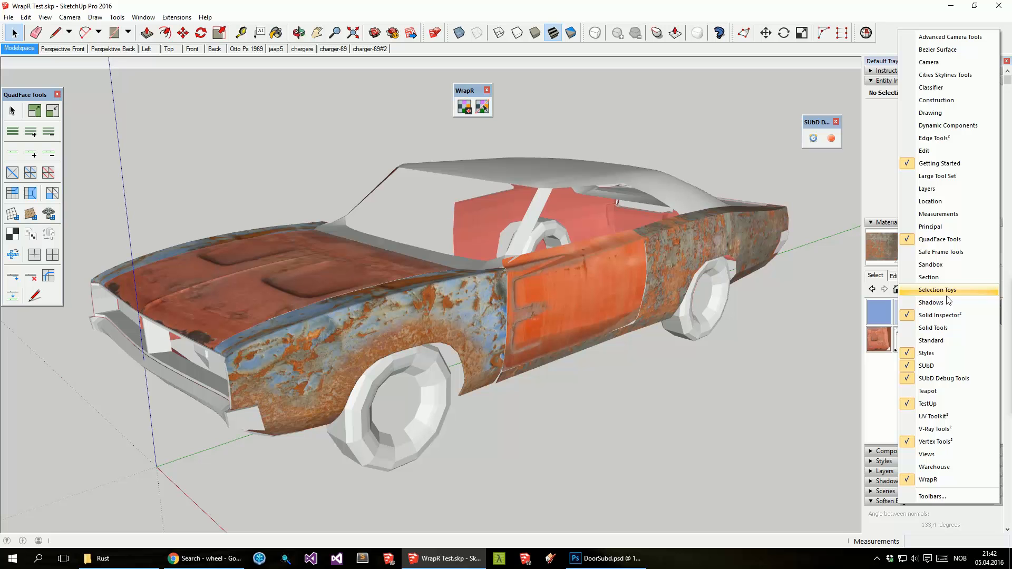
left_click(148, 18)
left_click(188, 82)
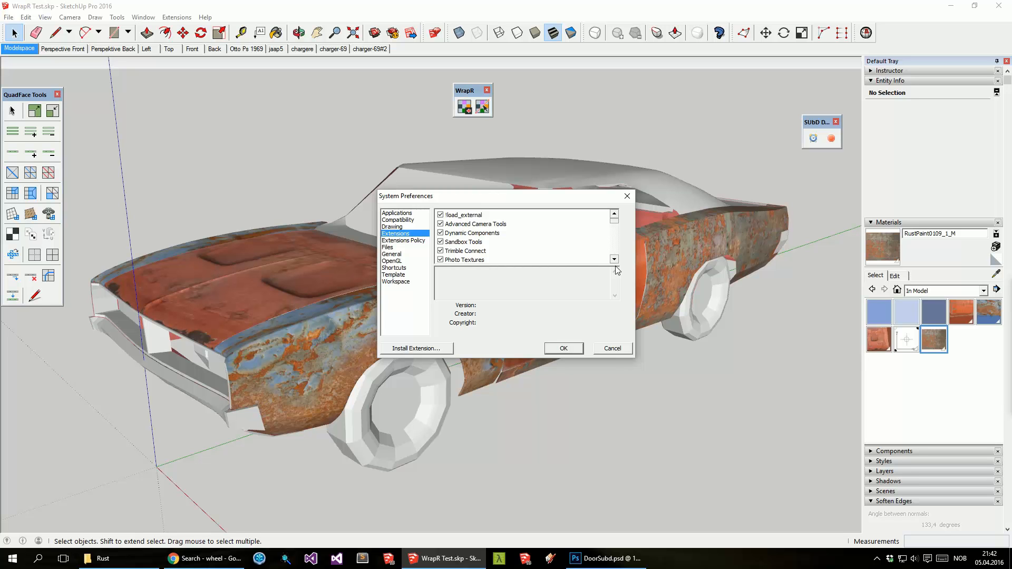
scroll(616, 261, "down", 2)
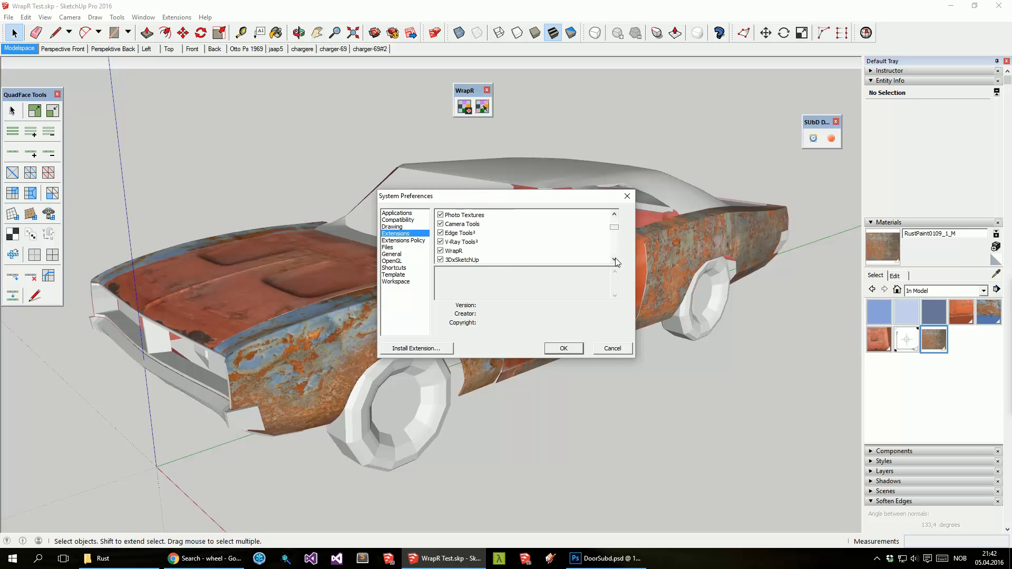
left_click(614, 259)
left_click(614, 258)
left_click(614, 259)
left_click(614, 258)
left_click(614, 259)
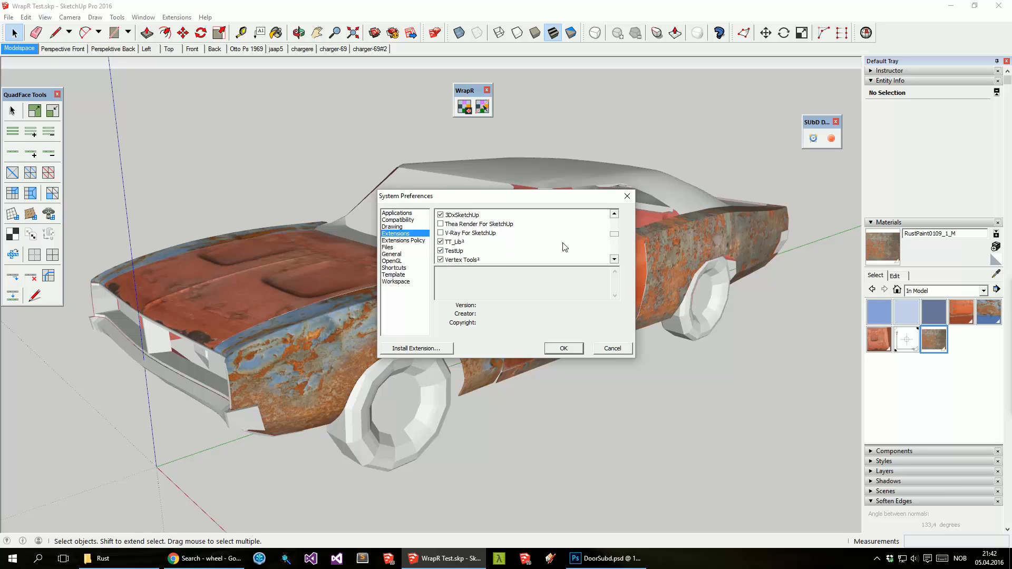
left_click(441, 226)
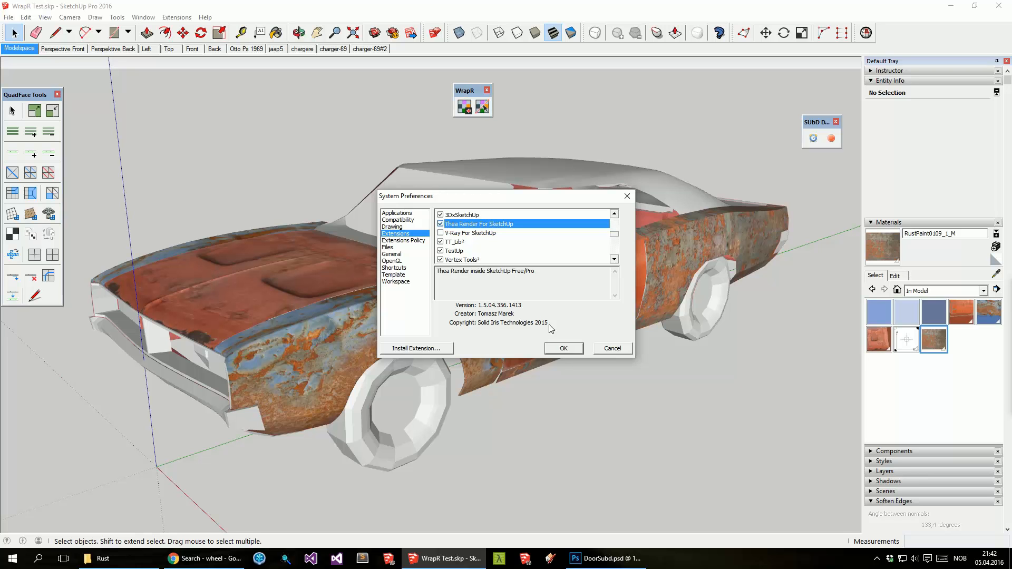
left_click(560, 348)
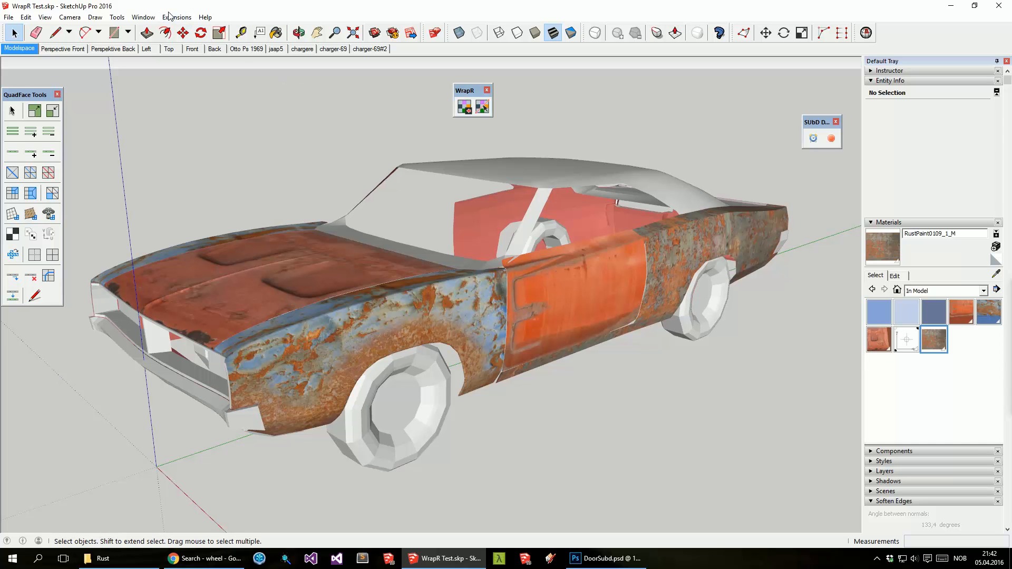
Step: Show the Thea For SketchUp toolset and open the Thea Render window over the model view
right_click(917, 33)
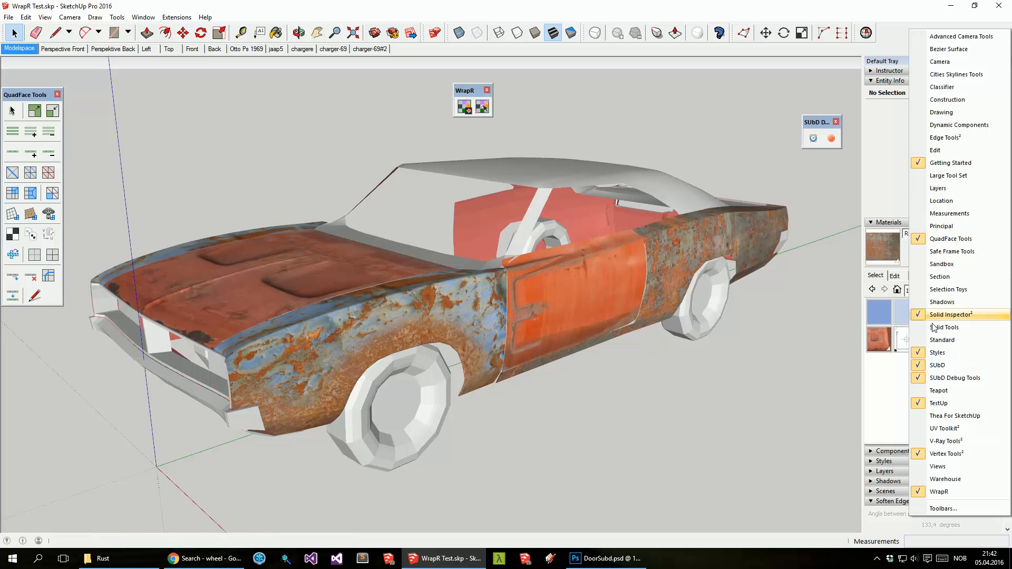
left_click(949, 416)
left_click_drag(103, 69, 216, 89)
scroll(286, 136, "up", 4)
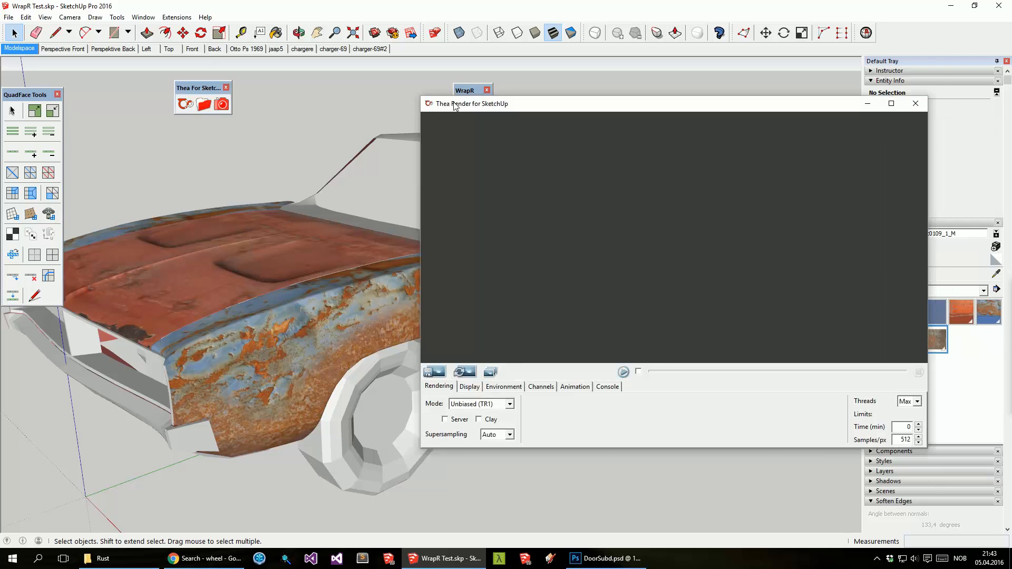
left_click_drag(490, 102, 444, 133)
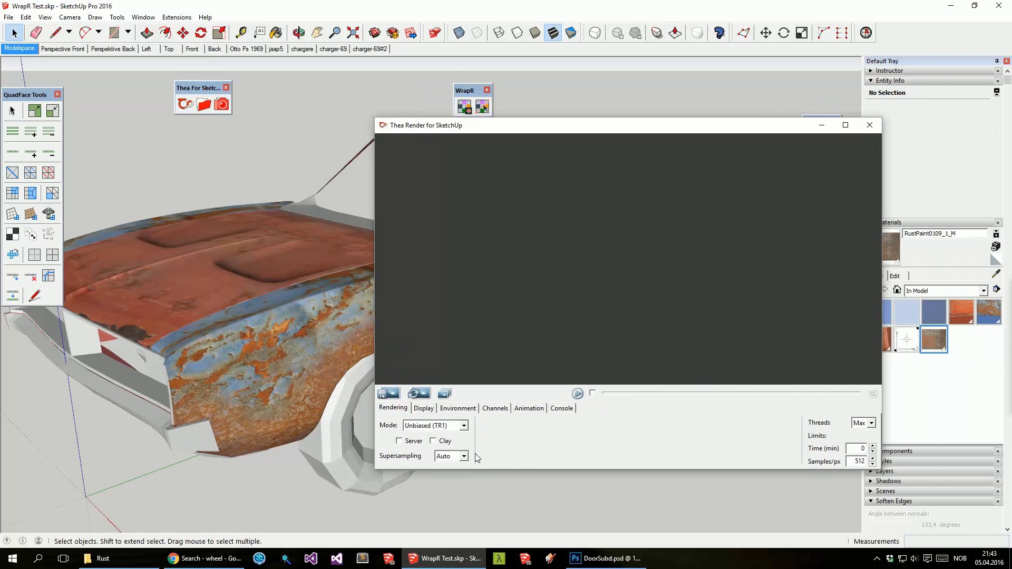
Step: Set the render mode to IR-Presto (AO) and start an interactive render of the car
left_click(463, 426)
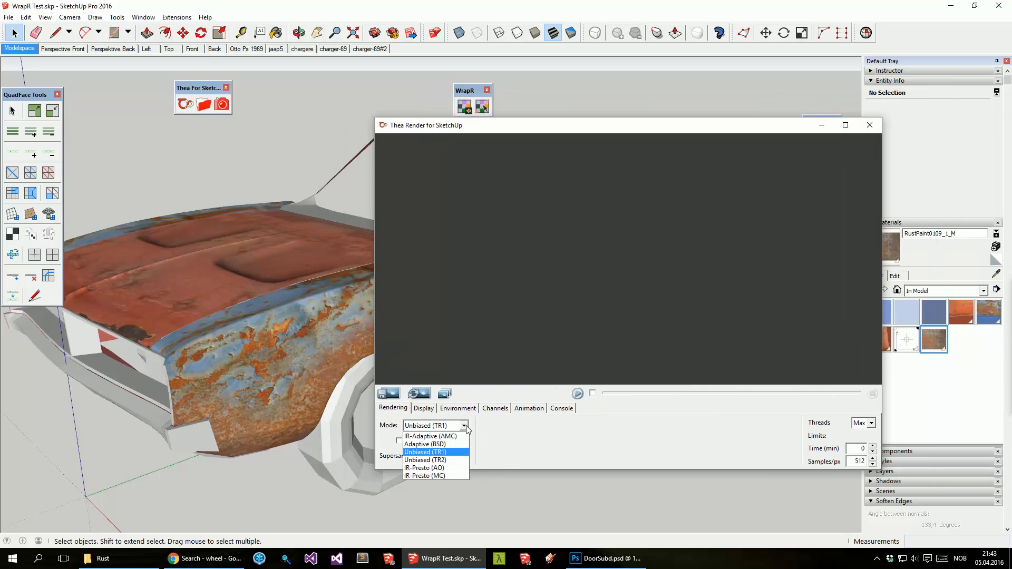
left_click(449, 468)
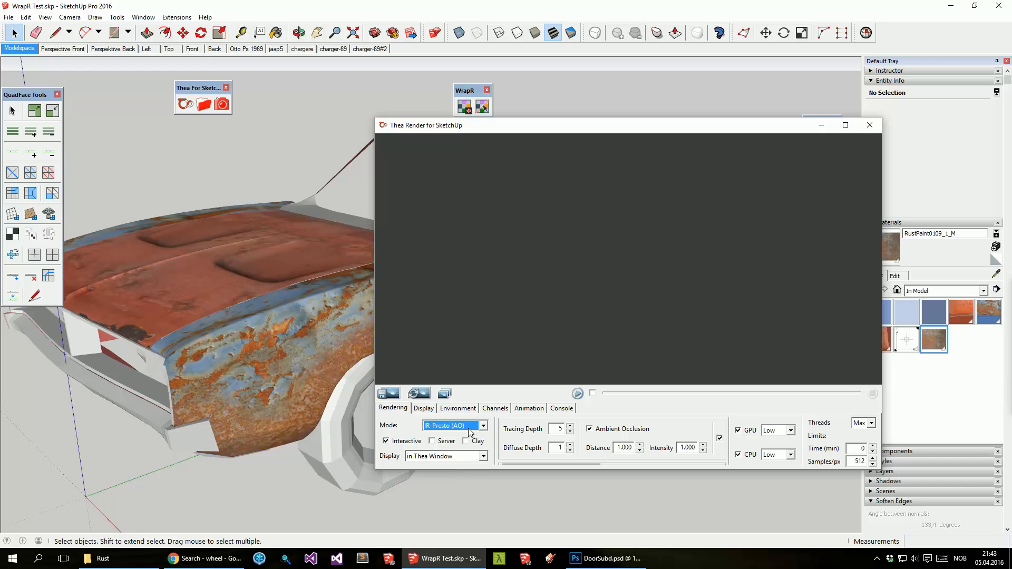
left_click(580, 393)
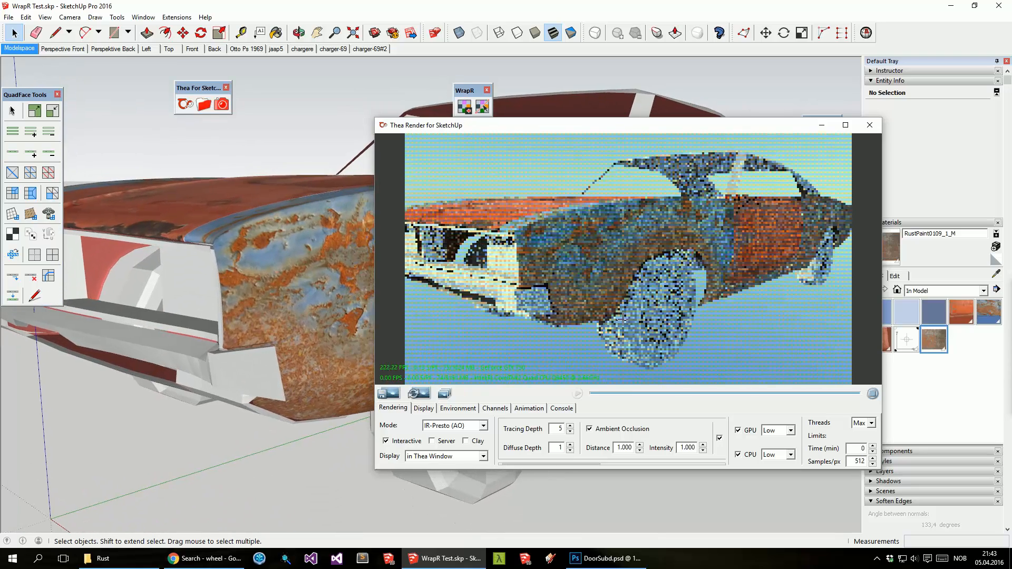
Step: Try the render displays Blended with SketchUp, in SketchUp with edges, Multiplied with SketchUp and in SketchUp Window
left_click(484, 457)
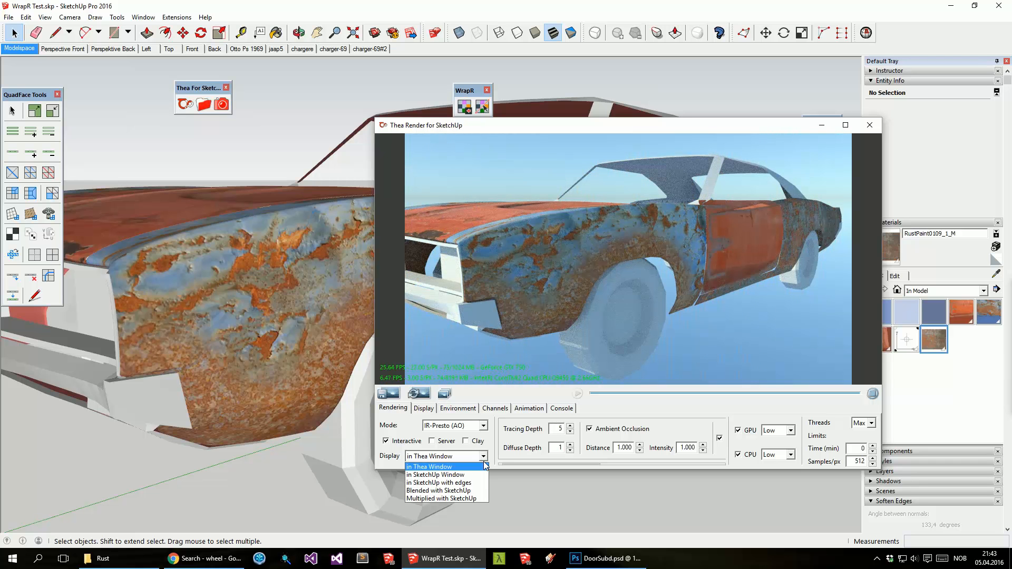
left_click(457, 490)
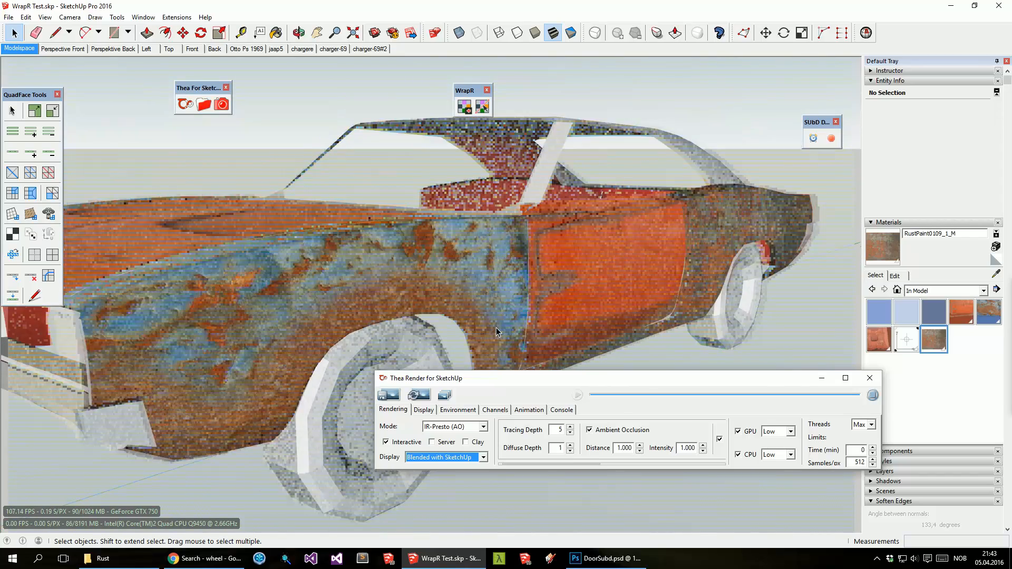
left_click(470, 457)
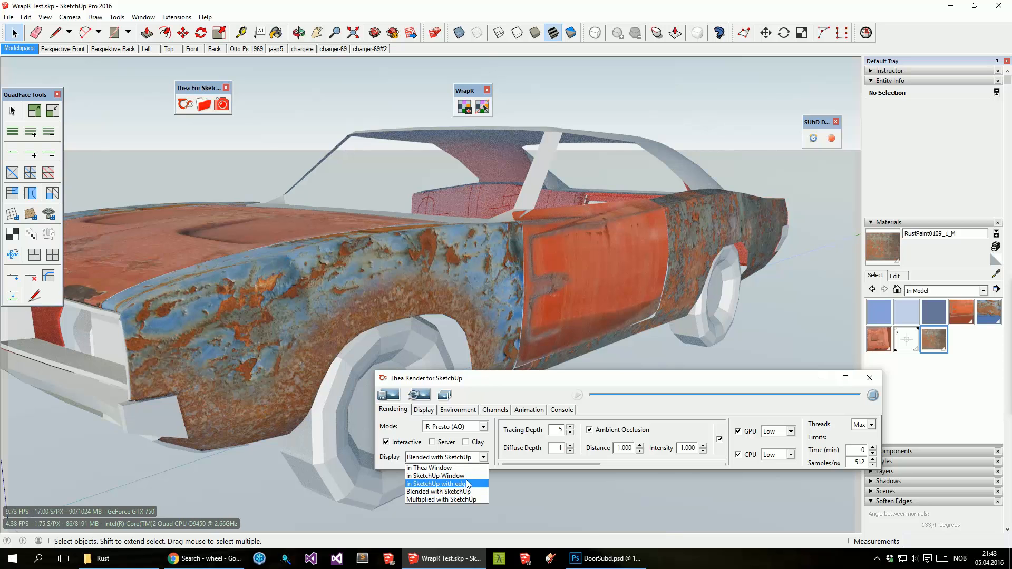
left_click(467, 484)
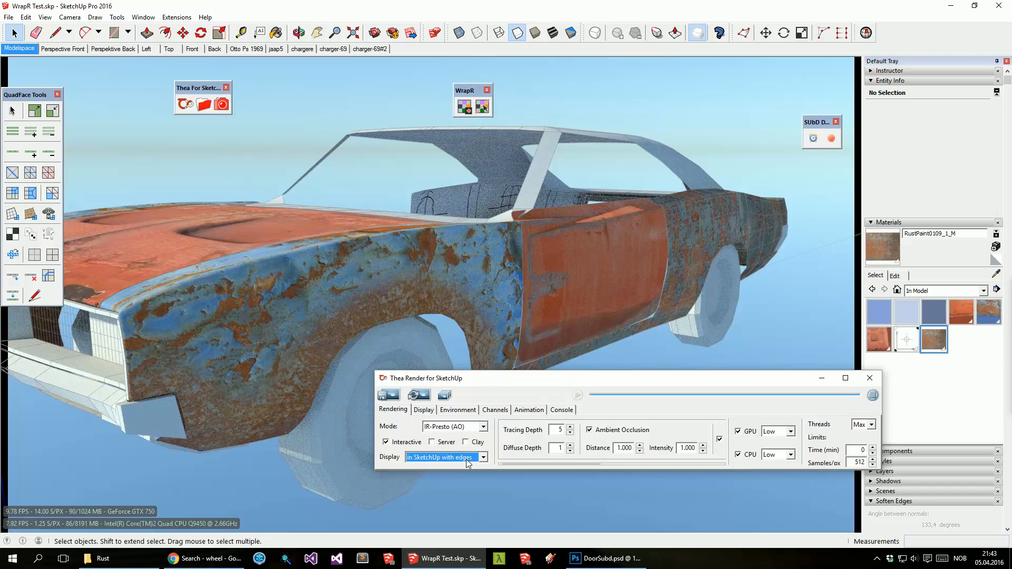
left_click(468, 459)
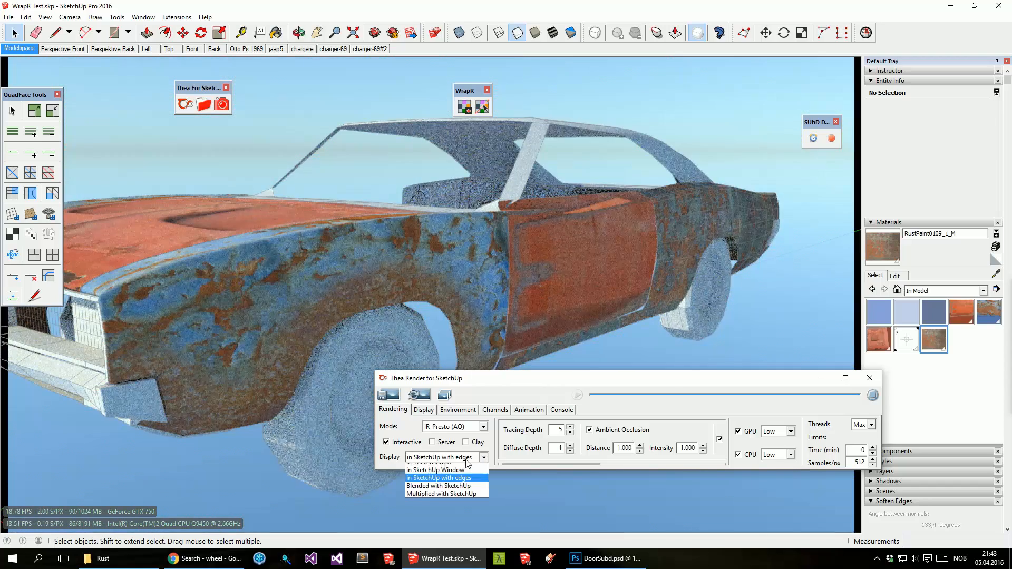
left_click(459, 499)
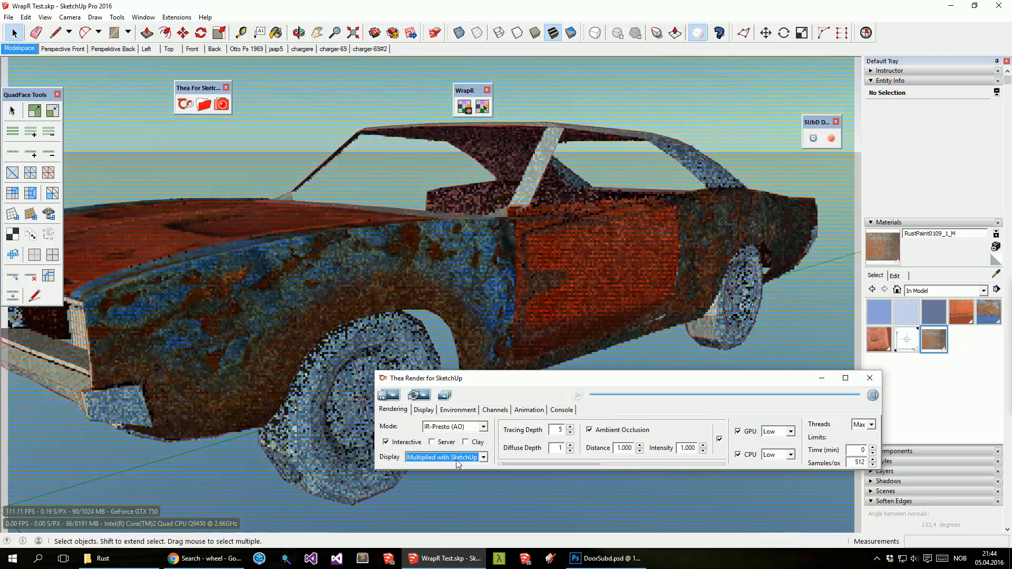
left_click(456, 459)
left_click(453, 476)
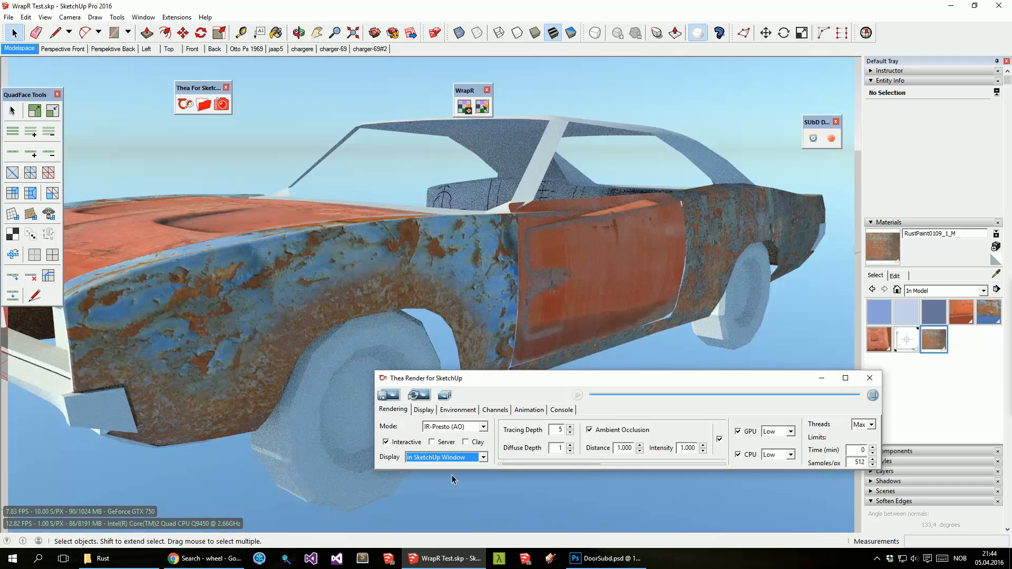
Step: Display the render in SketchUp with edges and move the Thea Render window clear of the car body
left_click(456, 459)
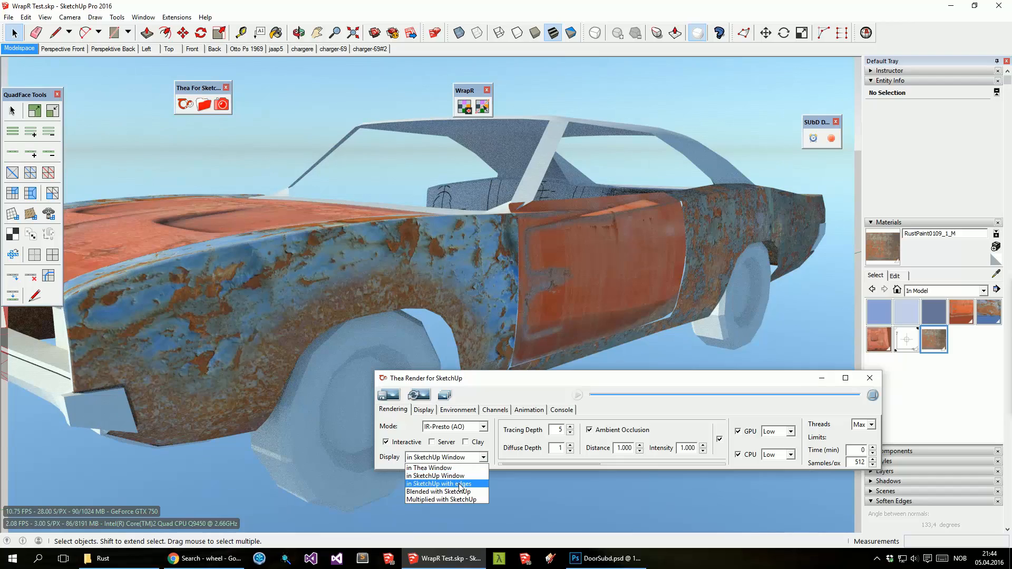
left_click(460, 483)
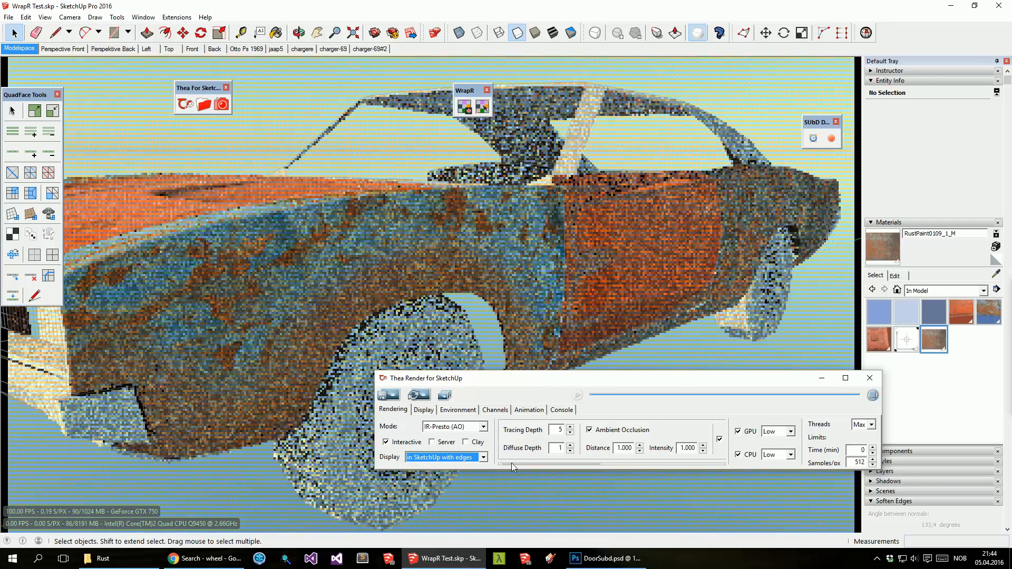
left_click_drag(541, 384, 619, 431)
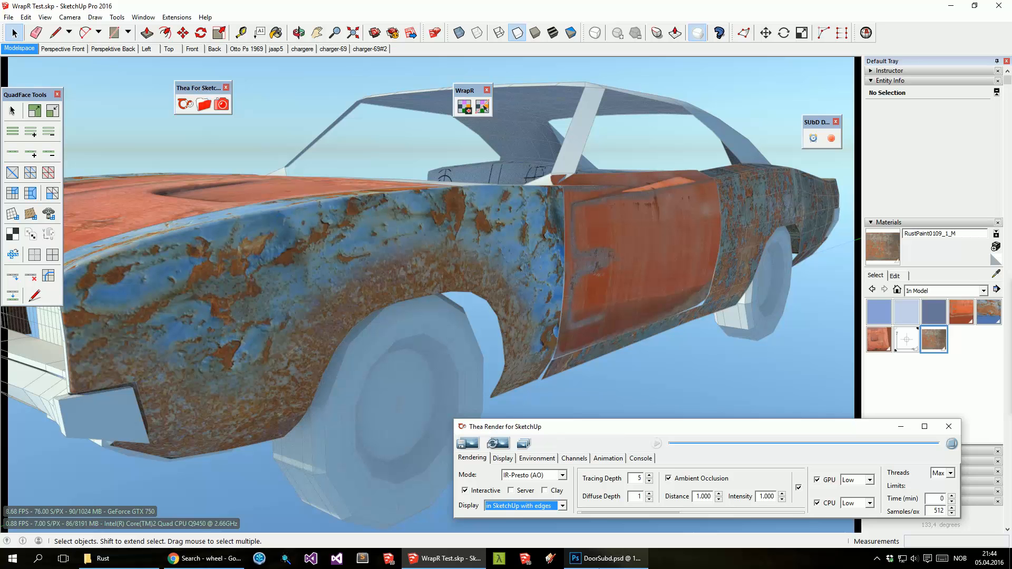
Step: Switch to Photoshop and view the HoodSubd and FenderSubd texture documents
left_click(598, 567)
left_click(195, 38)
left_click(106, 39)
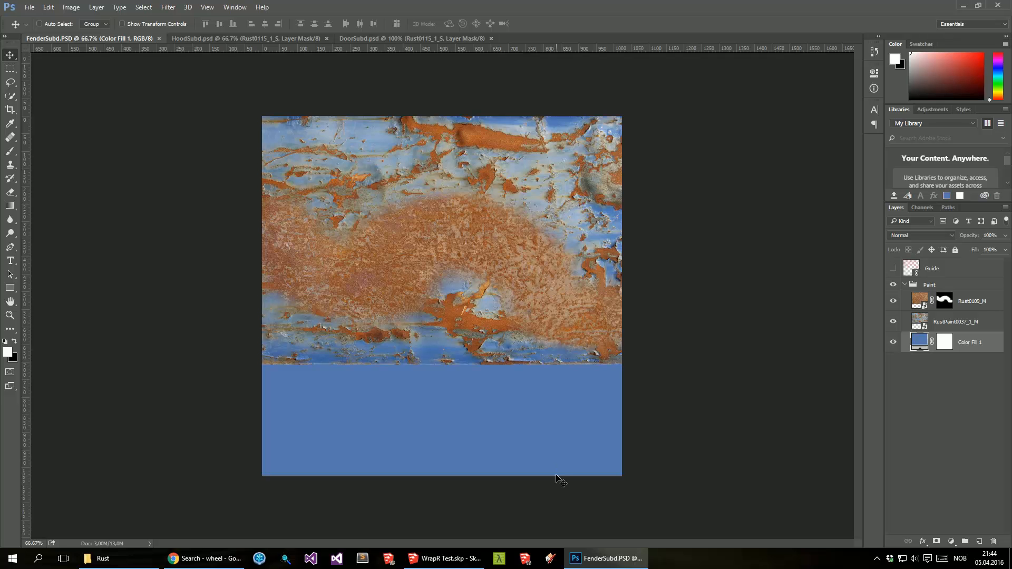
Step: Switch back to SketchUp and examine the rendered rust textures on the hood, fenders and door from above
left_click(444, 565)
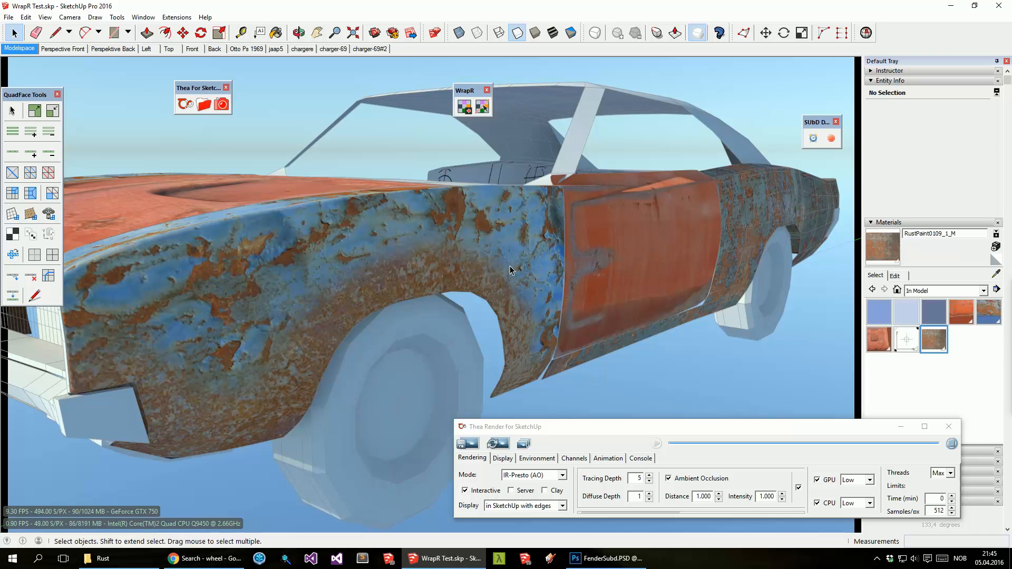
scroll(510, 270, "up", 6)
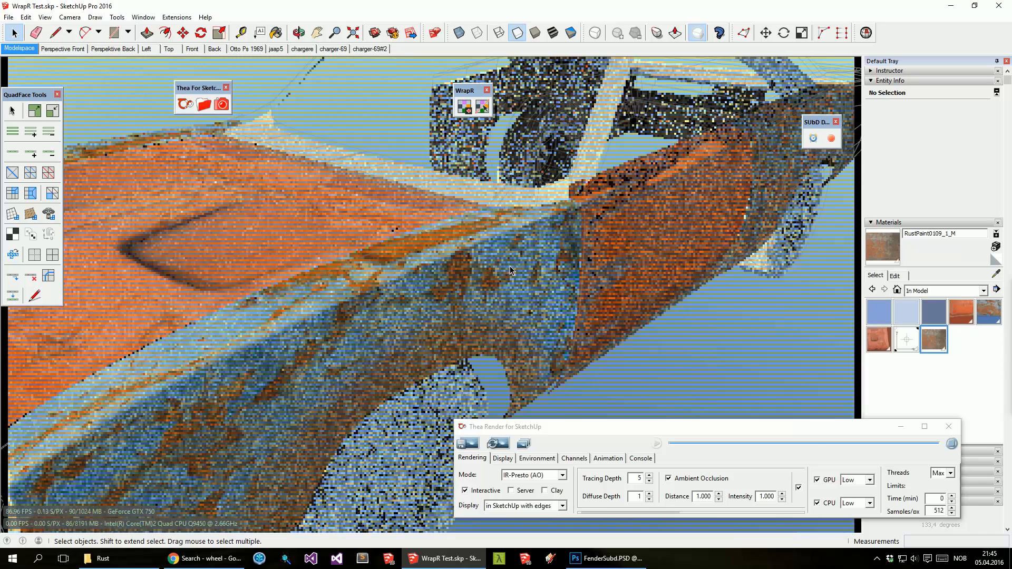
scroll(510, 270, "down", 5)
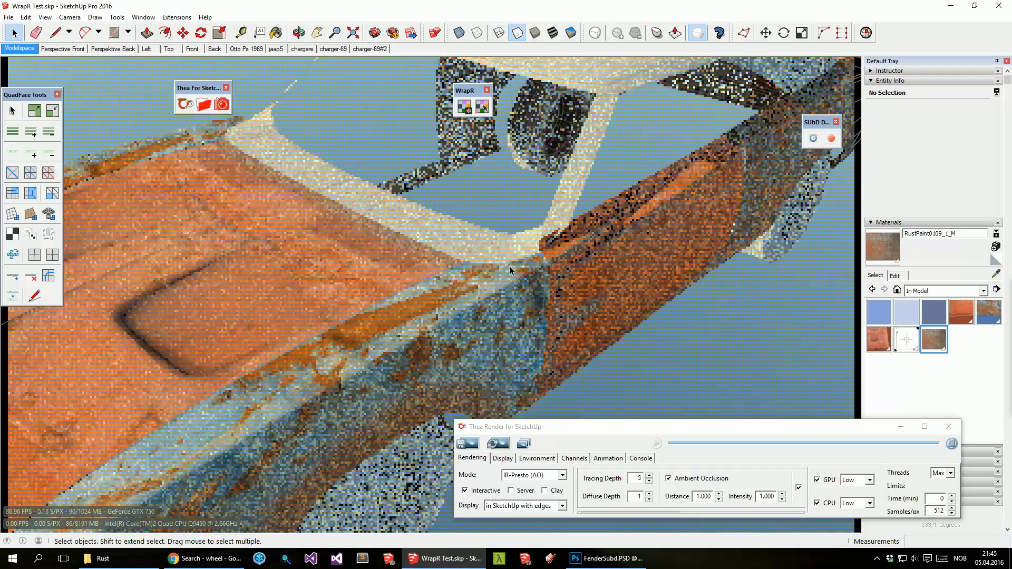
scroll(510, 270, "down", 4)
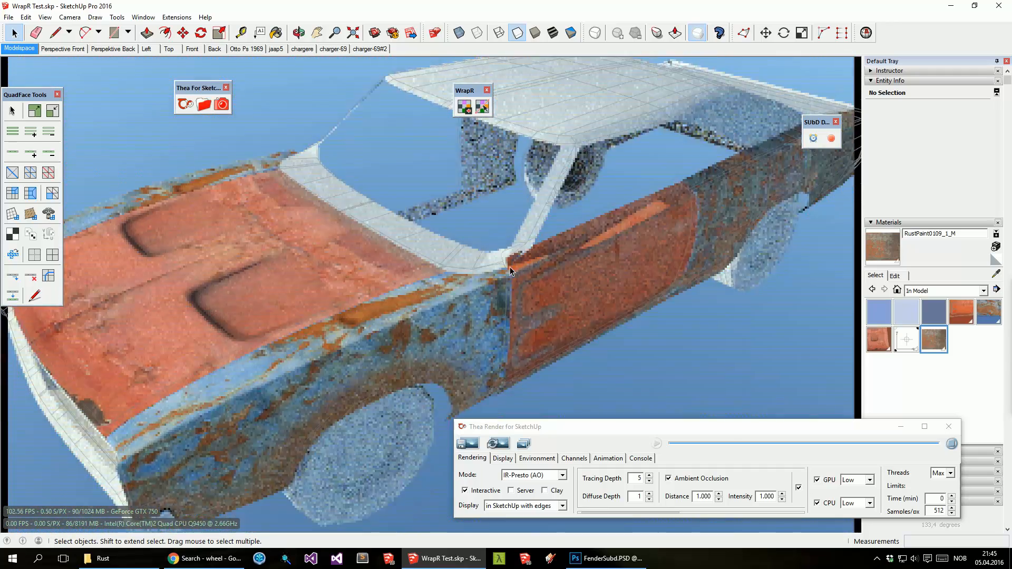
scroll(510, 271, "down", 2)
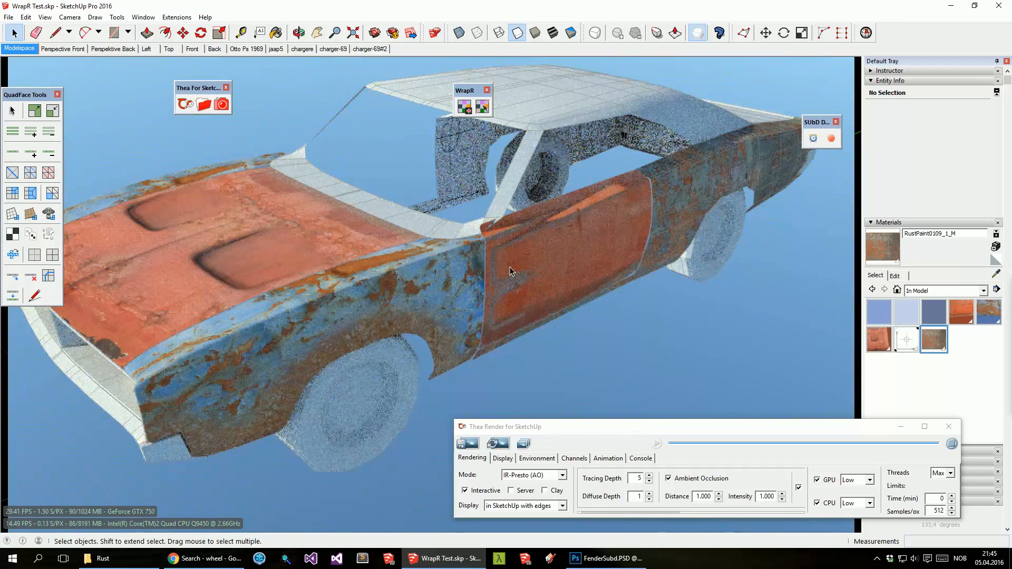
scroll(510, 266, "down", 3)
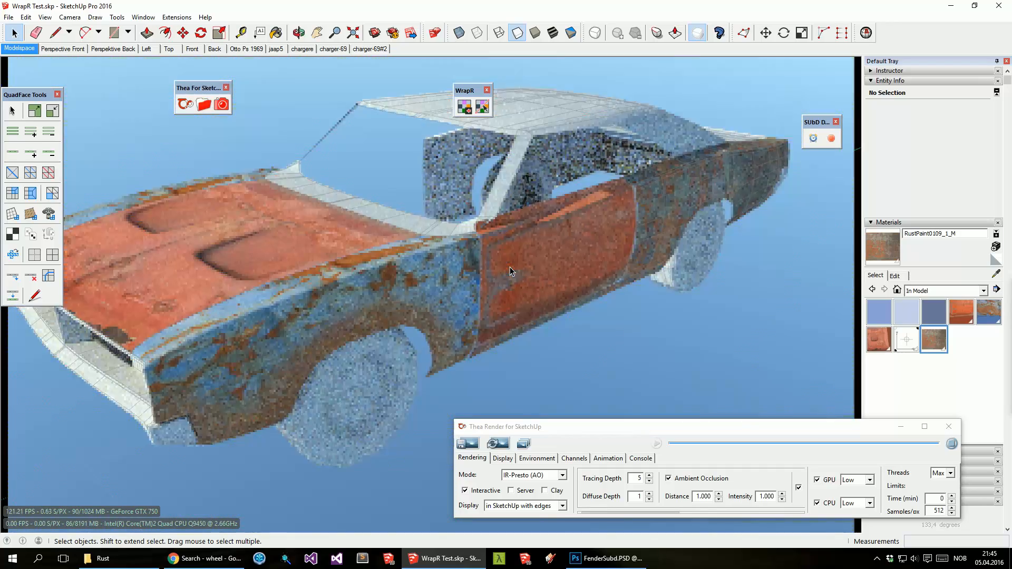